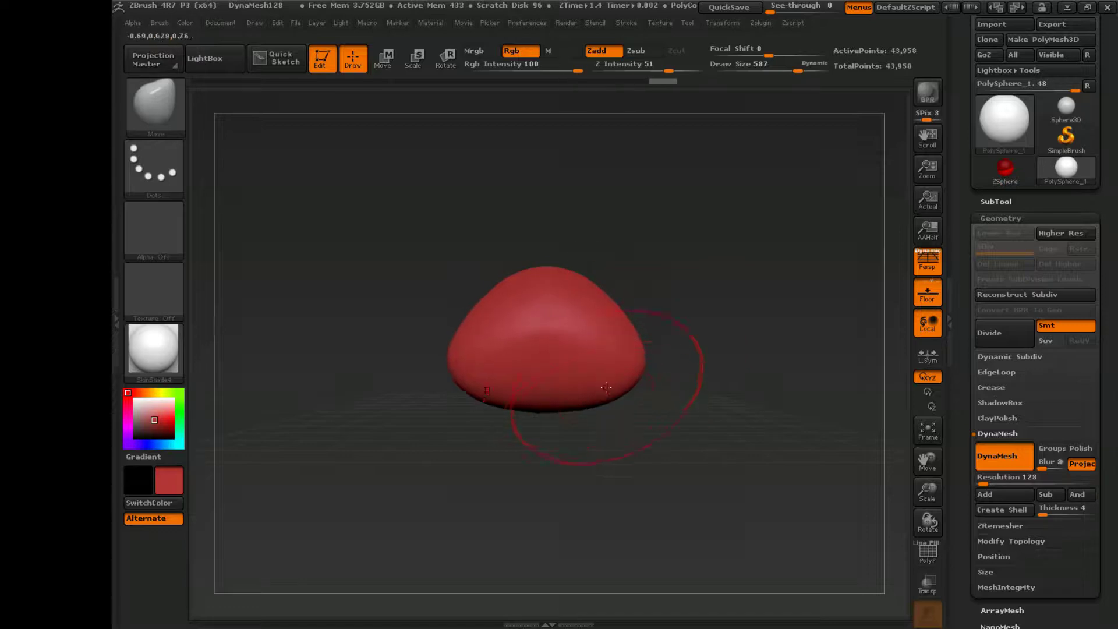
Draw in the blob's upper sides symmetrically with the Move brush to form a narrower crown above a broad base.
key([)
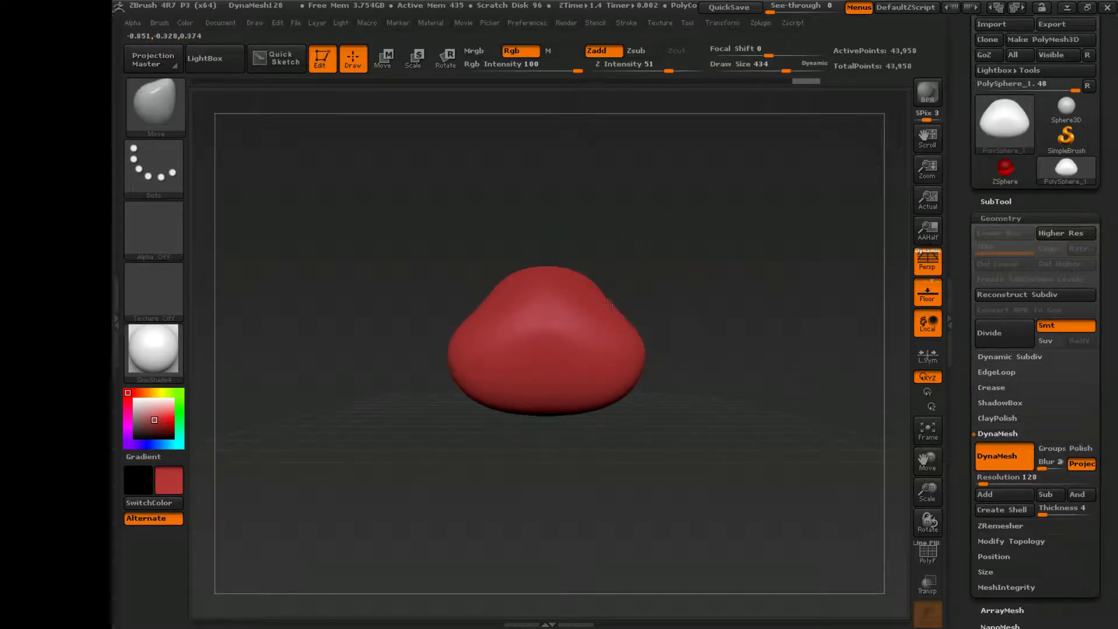
drag(617, 300, 675, 274)
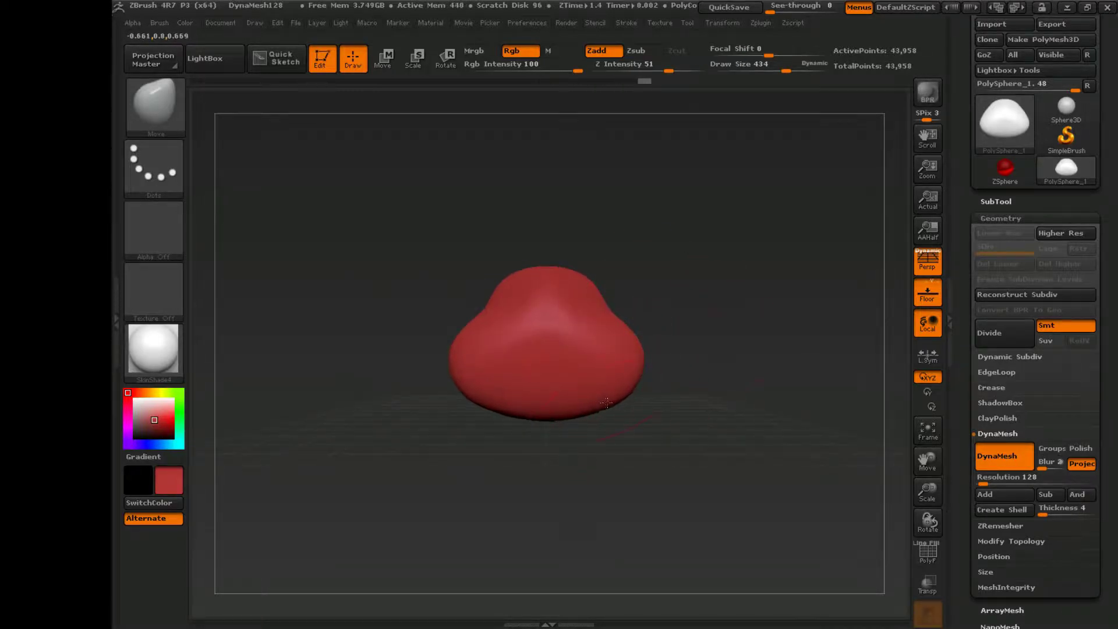
drag(606, 403, 698, 357)
Flatten the body from front to back with the transpose tool and remesh it with DynaMesh.
key(w)
drag(542, 334, 560, 333)
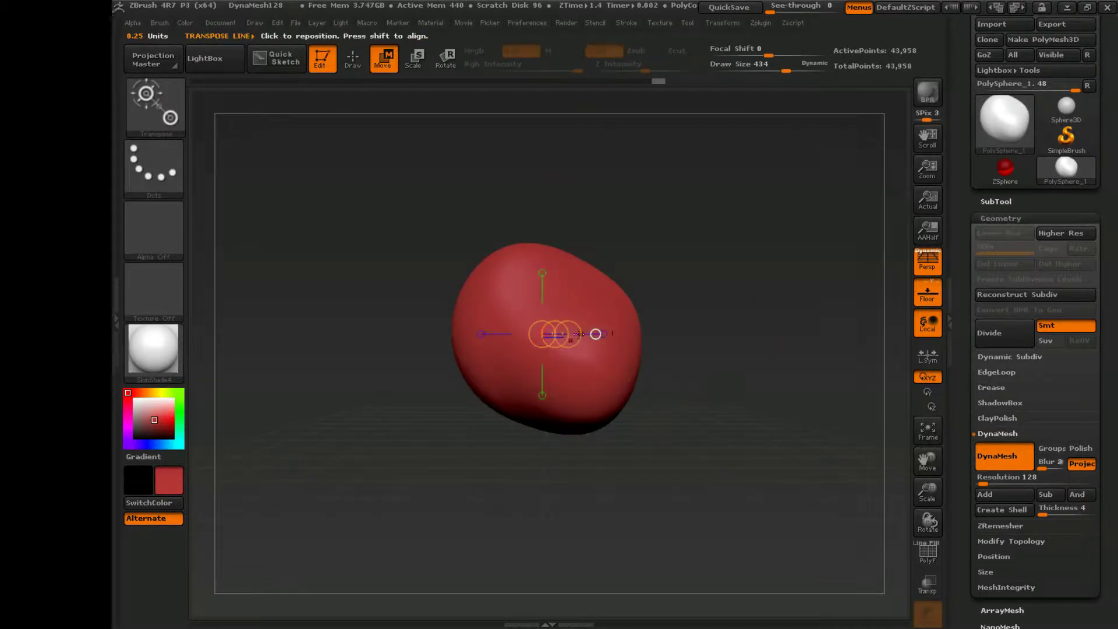
drag(688, 329, 696, 474)
click(353, 58)
mouse_move(349, 174)
mouse_down()
mouse_move(426, 271)
mouse_move(552, 332)
mouse_move(512, 351)
mouse_move(512, 460)
mouse_move(651, 366)
mouse_up()
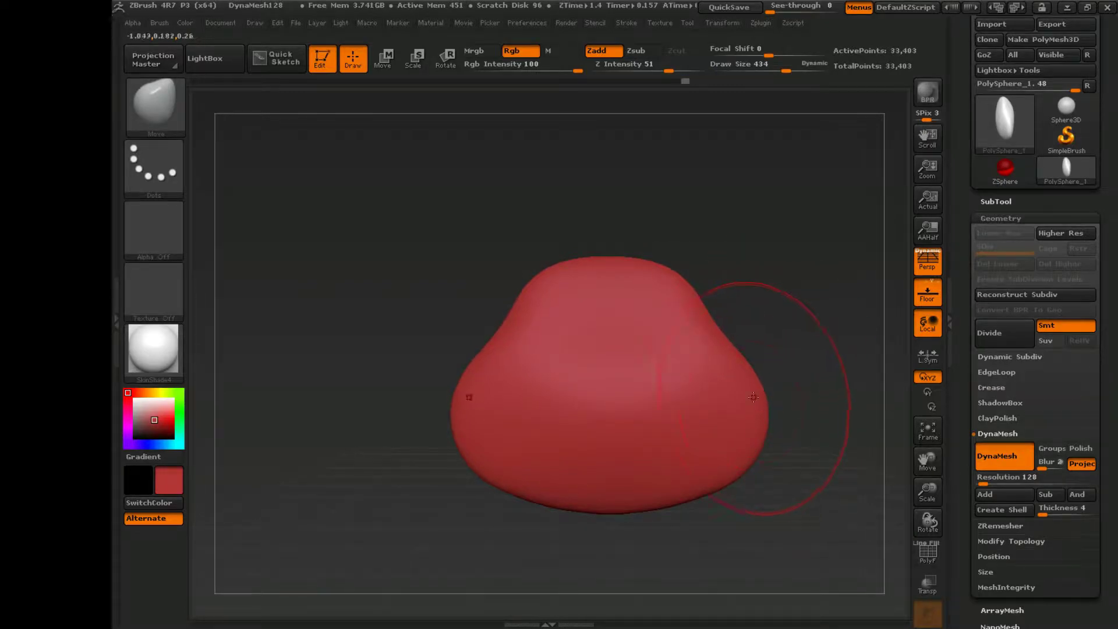
Lower the body's crown and taper its side profile toward both ends with the Move brush.
drag(753, 397, 643, 272)
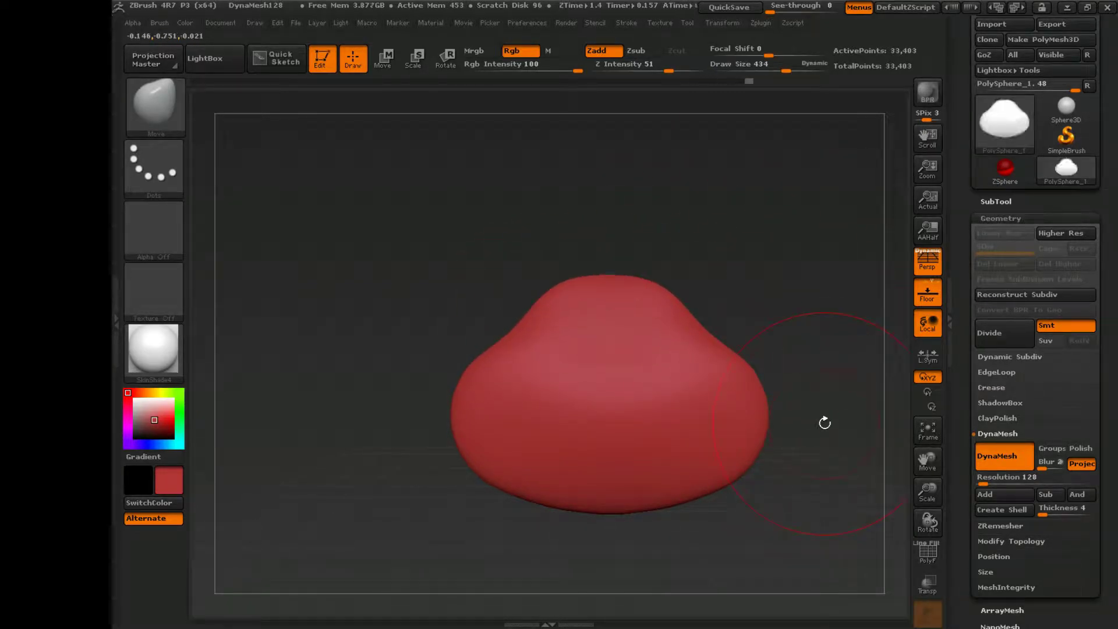
mouse_move(825, 423)
mouse_down()
mouse_move(869, 451)
mouse_move(755, 483)
mouse_move(706, 518)
mouse_move(522, 348)
mouse_up()
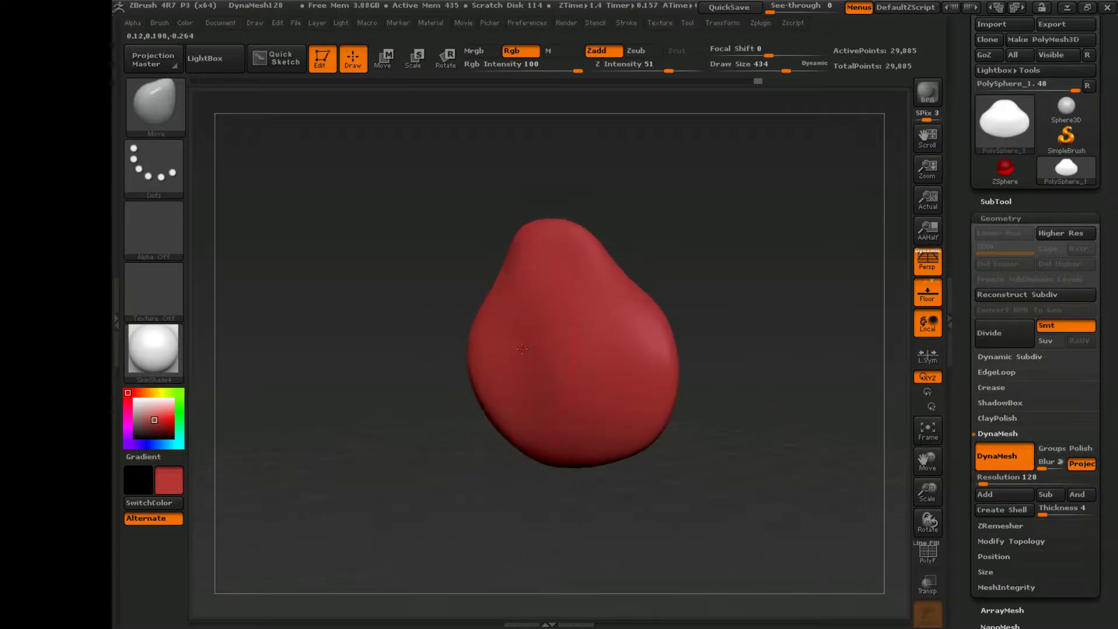
drag(539, 282, 692, 378)
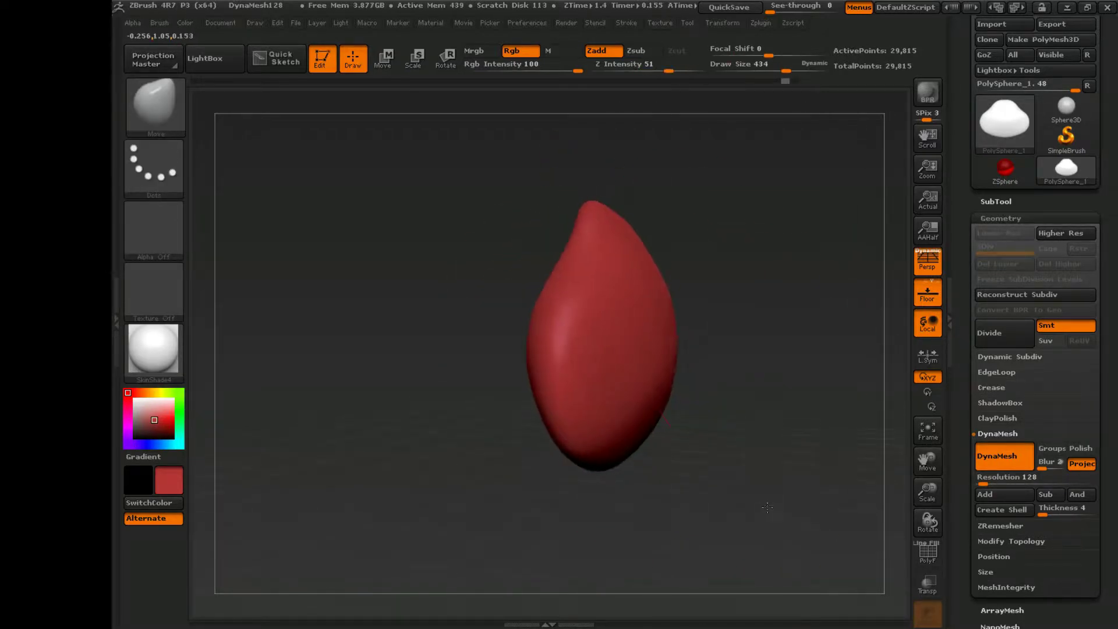
drag(633, 226, 720, 442)
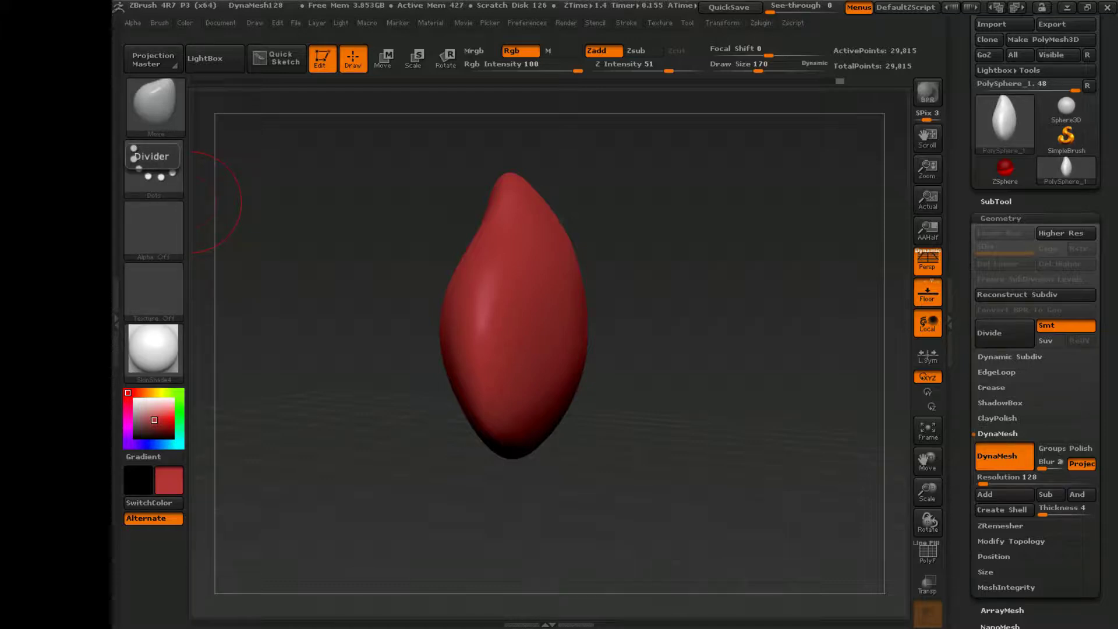
Mask a round spot at the centre of the body's broad face with a draw size of about 160.
mouse_move(662, 433)
shift+mouse_down()
mouse_move(607, 243)
mouse_move(634, 537)
shift+mouse_up()
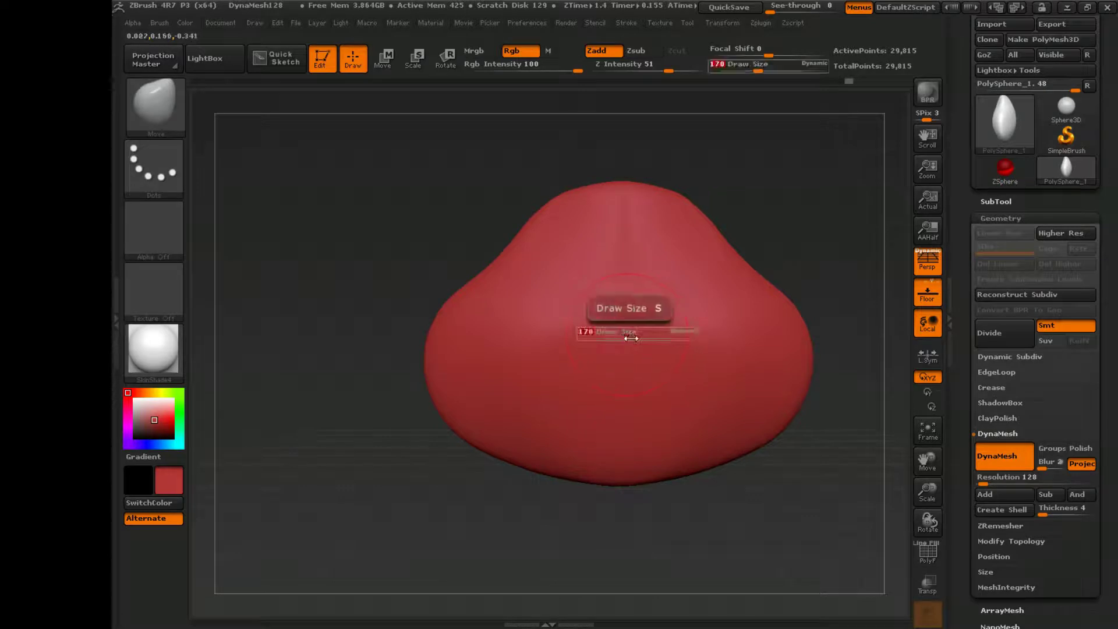
drag(650, 348, 661, 348)
key(shift)
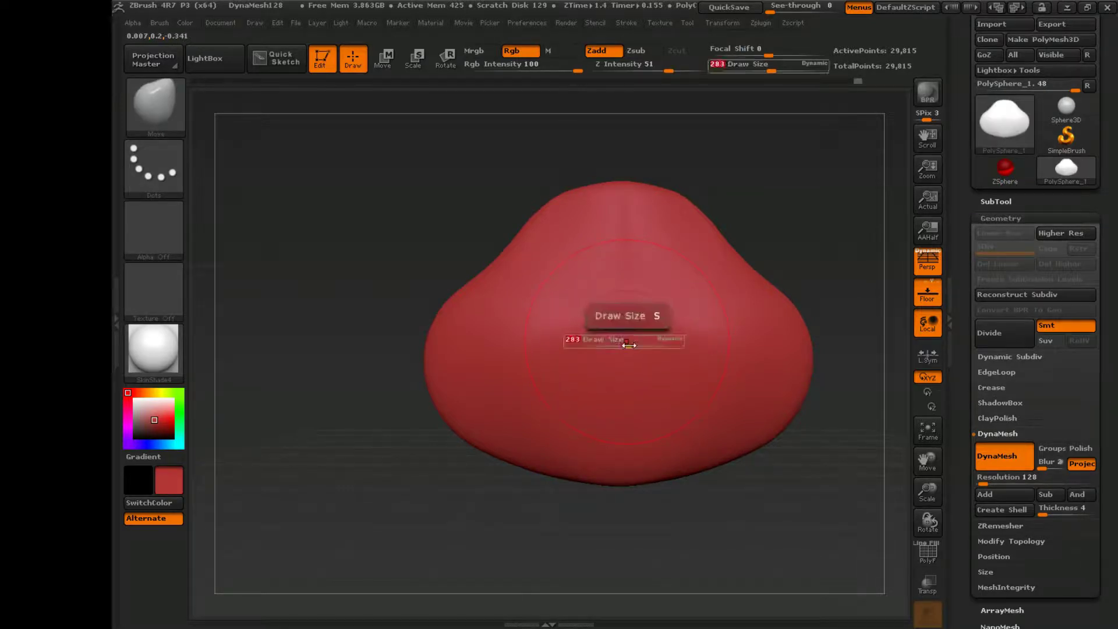
ctrl+click(626, 341)
key(ctrl+z)
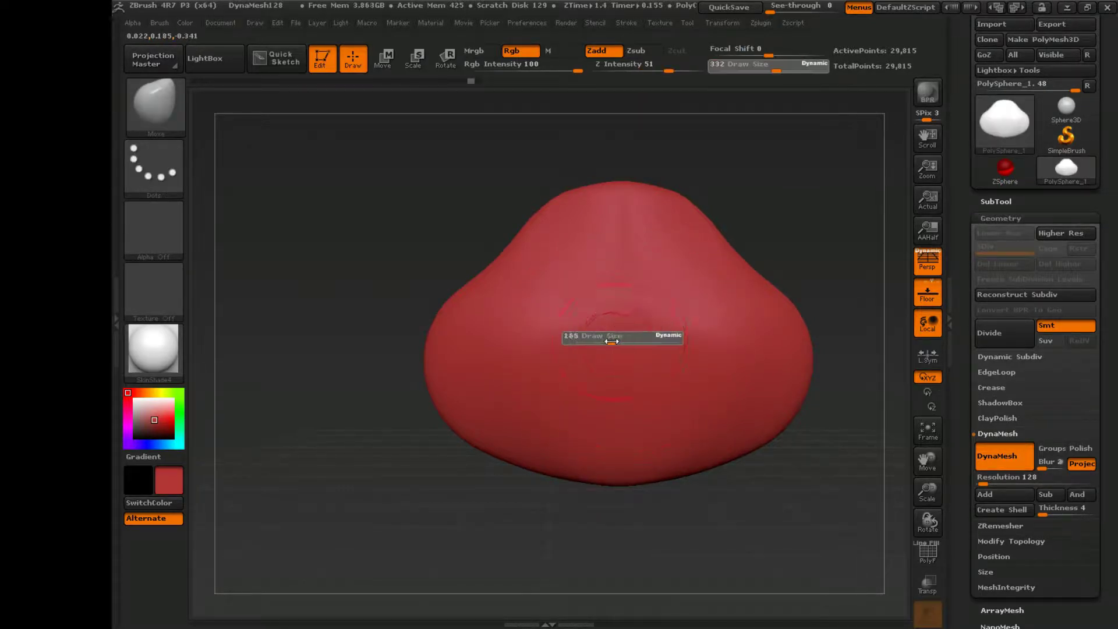
ctrl+click(627, 343)
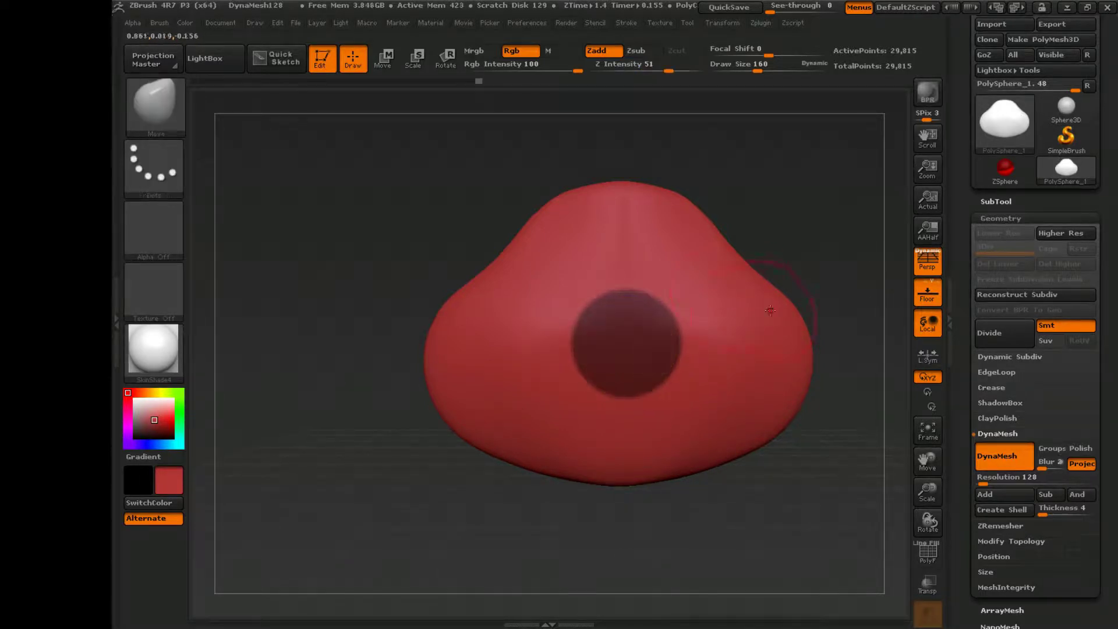
Invert the mask, pull the round spot outward into a rounded stub, and remesh the model.
key(alt)
mouse_move(756, 355)
mouse_down()
mouse_move(780, 367)
mouse_move(806, 457)
mouse_move(709, 432)
mouse_move(760, 424)
mouse_up()
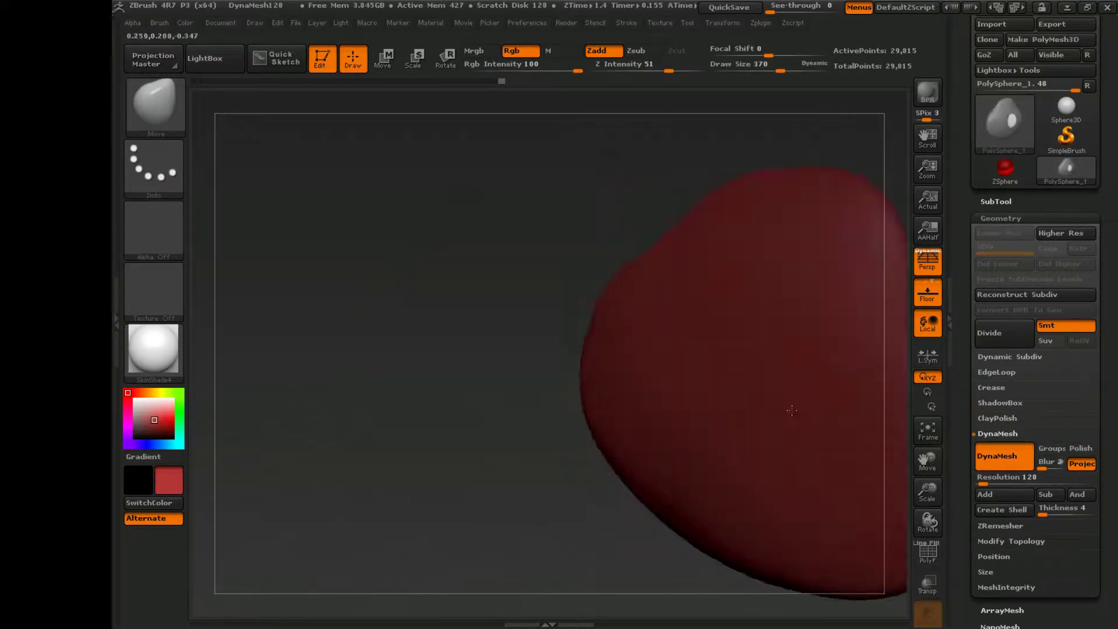
mouse_move(757, 407)
mouse_down()
mouse_move(780, 419)
mouse_move(796, 406)
mouse_up()
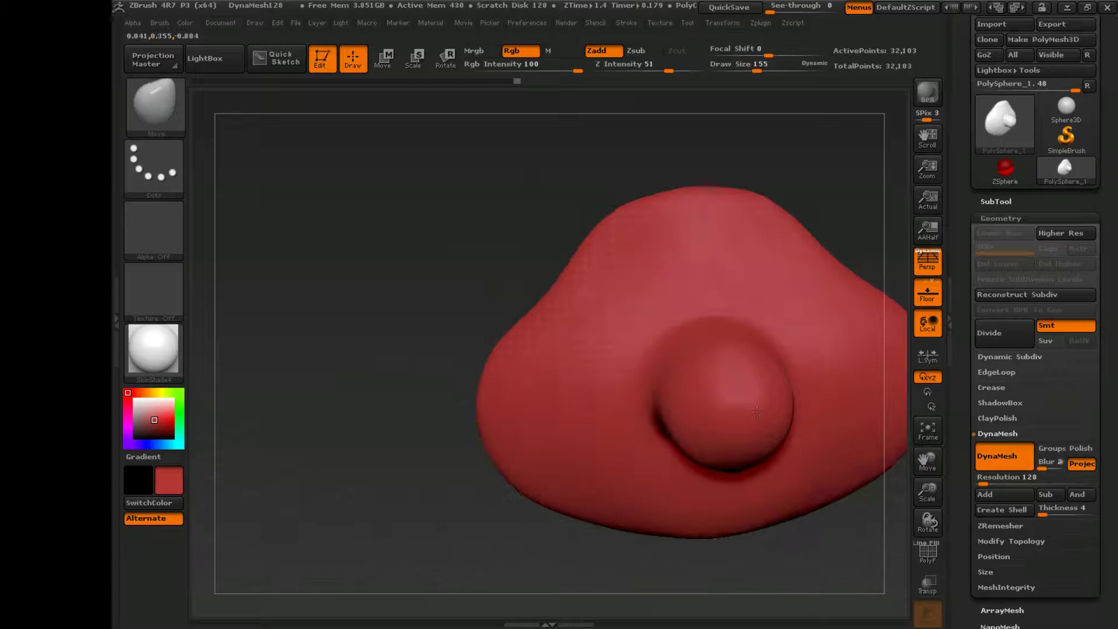
Stretch the stub outward with the Move brush into a long horizontal limb that tapers to a point.
drag(757, 412, 904, 503)
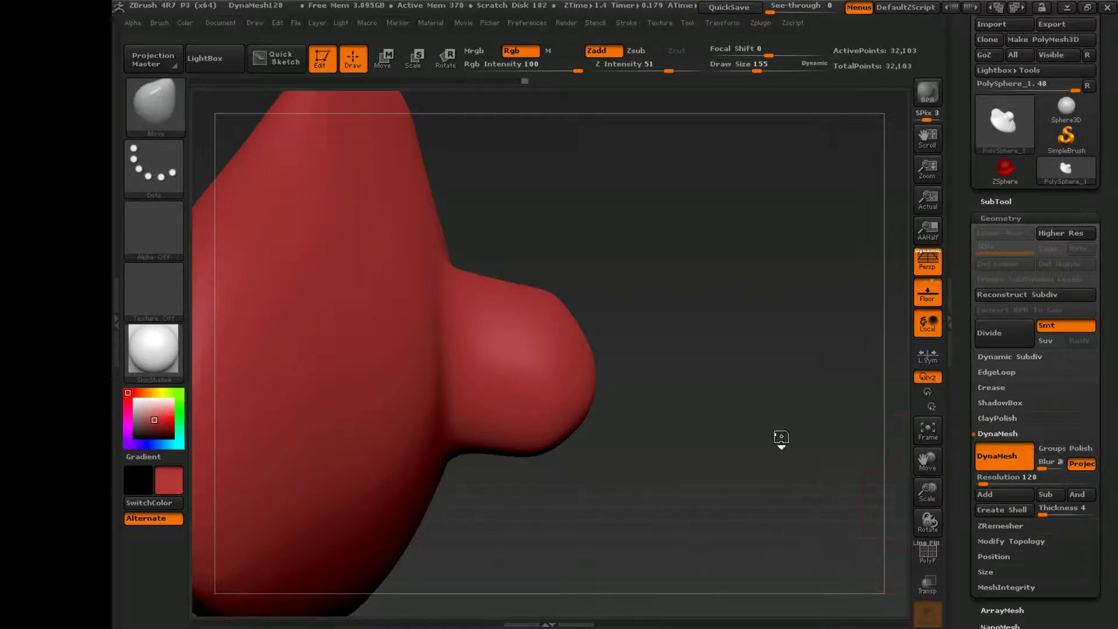
mouse_move(780, 438)
mouse_down()
mouse_move(644, 387)
mouse_move(842, 425)
mouse_move(757, 507)
mouse_up()
drag(929, 483, 900, 446)
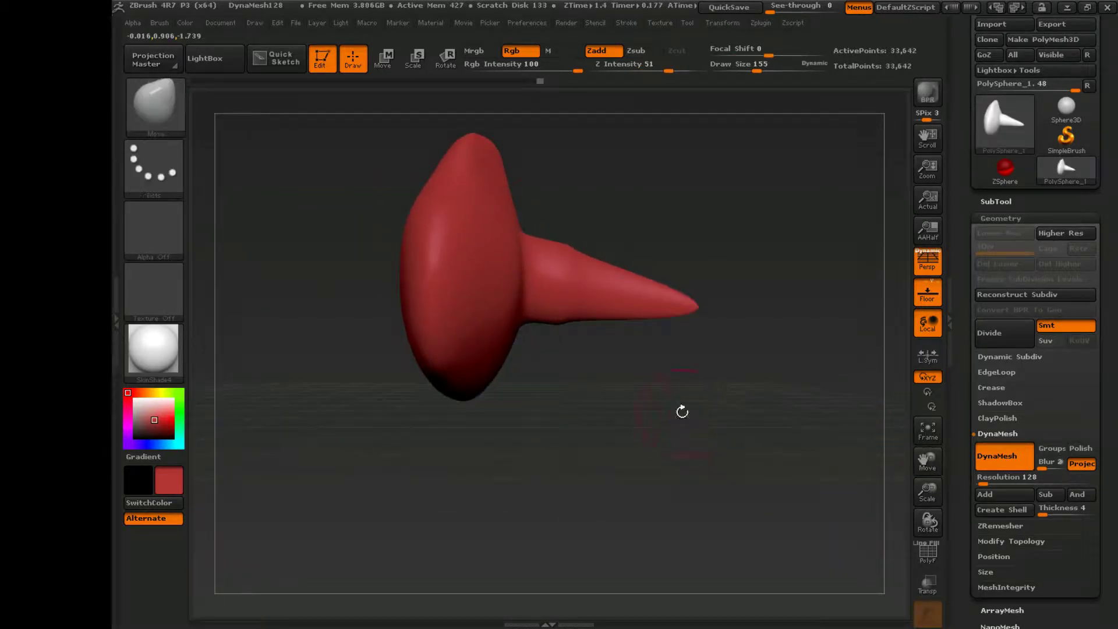
Mask everything except the limb's outer half, bend that half downward with the transpose tool, and clear the mask.
mouse_move(641, 294)
ctrl+mouse_down()
mouse_move(588, 288)
mouse_move(784, 302)
mouse_move(734, 355)
ctrl+mouse_up()
ctrl+click(735, 324)
key(r)
key(w)
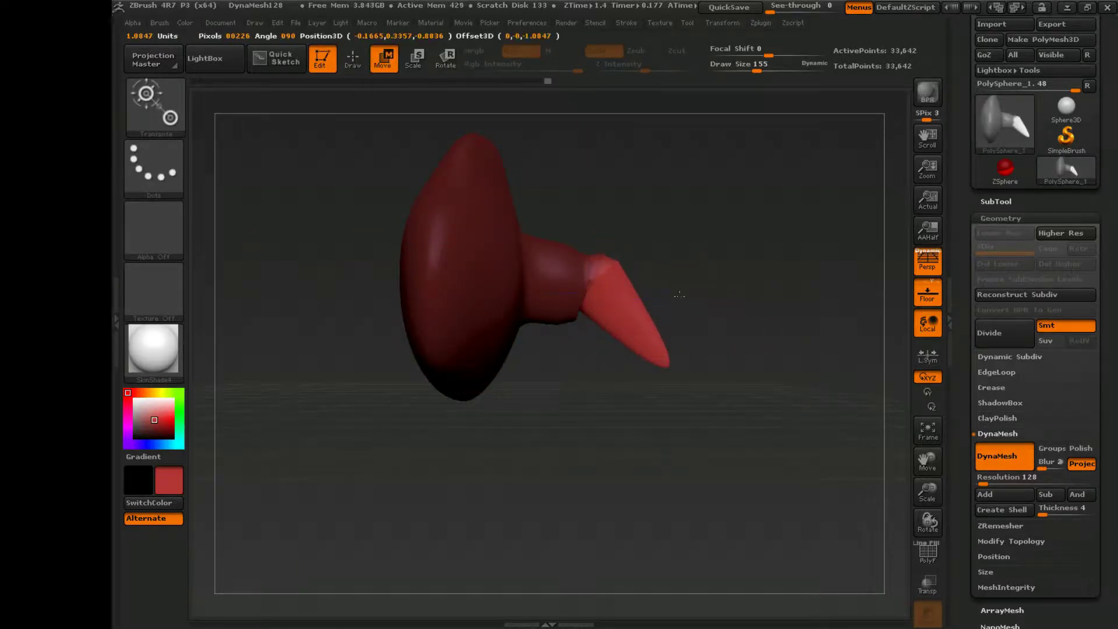
drag(758, 304, 728, 372)
key(q)
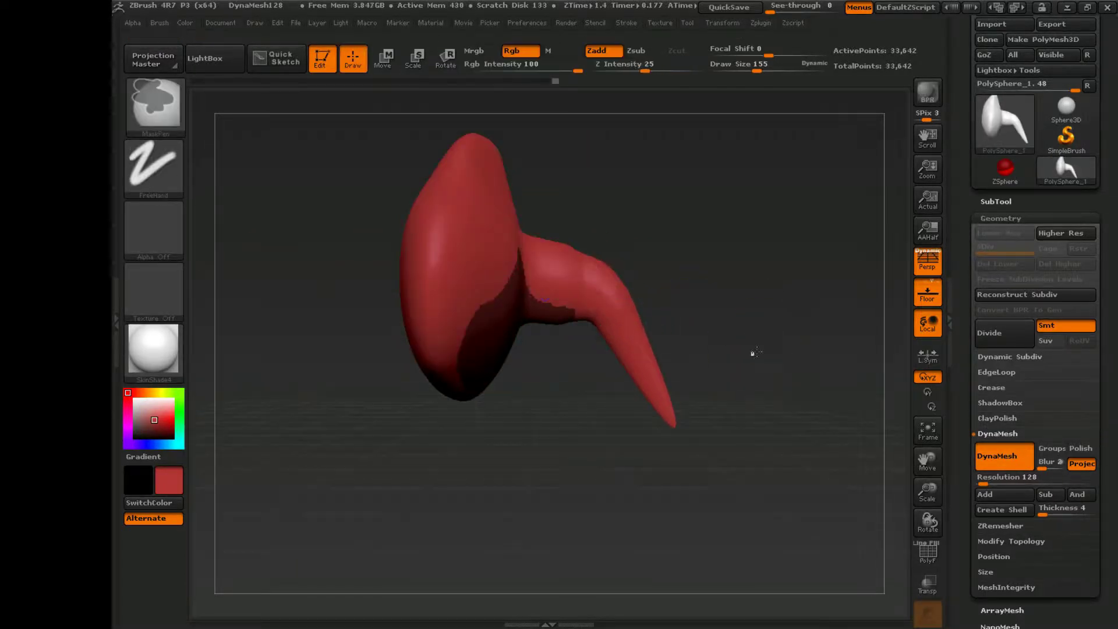
Remesh the model, smooth the bent limb, and thicken its pointed tip with the Inflate brush.
shift+drag(524, 303, 671, 410)
key(ctrl+z)
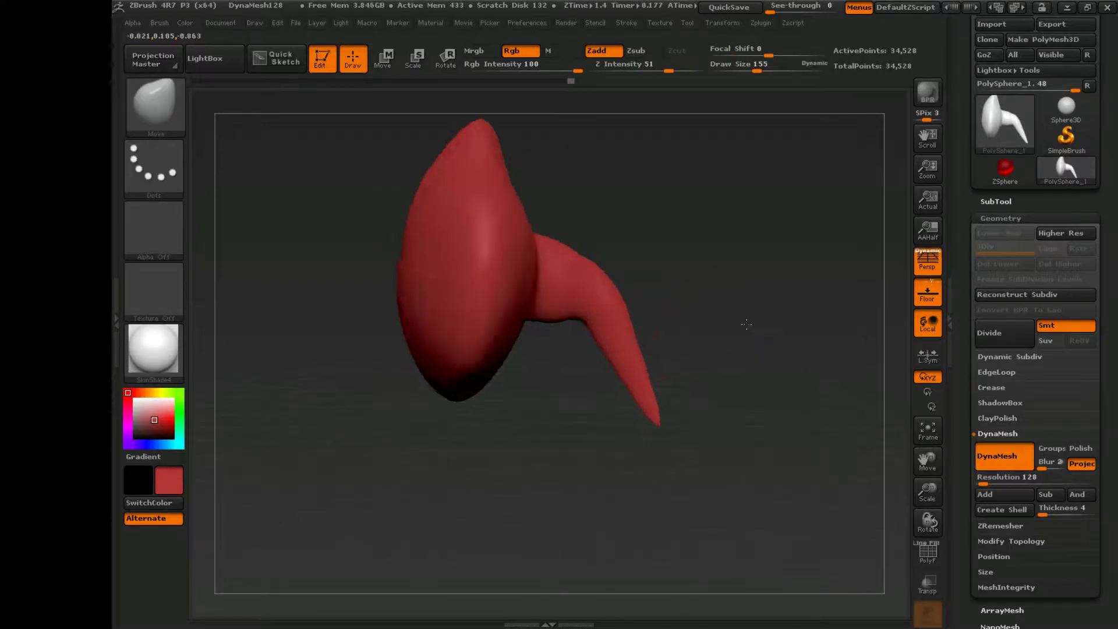
key(ctrl+shift+z)
key(b)
key(i)
key(n)
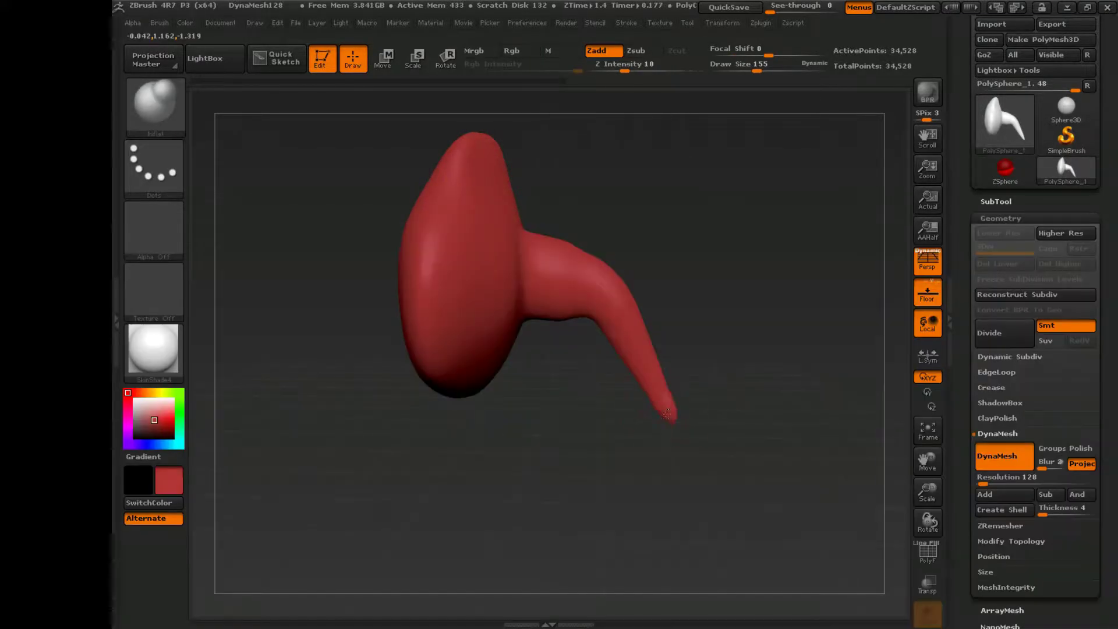
mouse_move(669, 411)
mouse_down()
mouse_move(716, 420)
mouse_move(641, 442)
mouse_move(639, 524)
mouse_up()
Lengthen the limb downward and shape its bend with the Move brush at a large draw size.
key(b)
key(m)
key(v)
drag(927, 468, 938, 447)
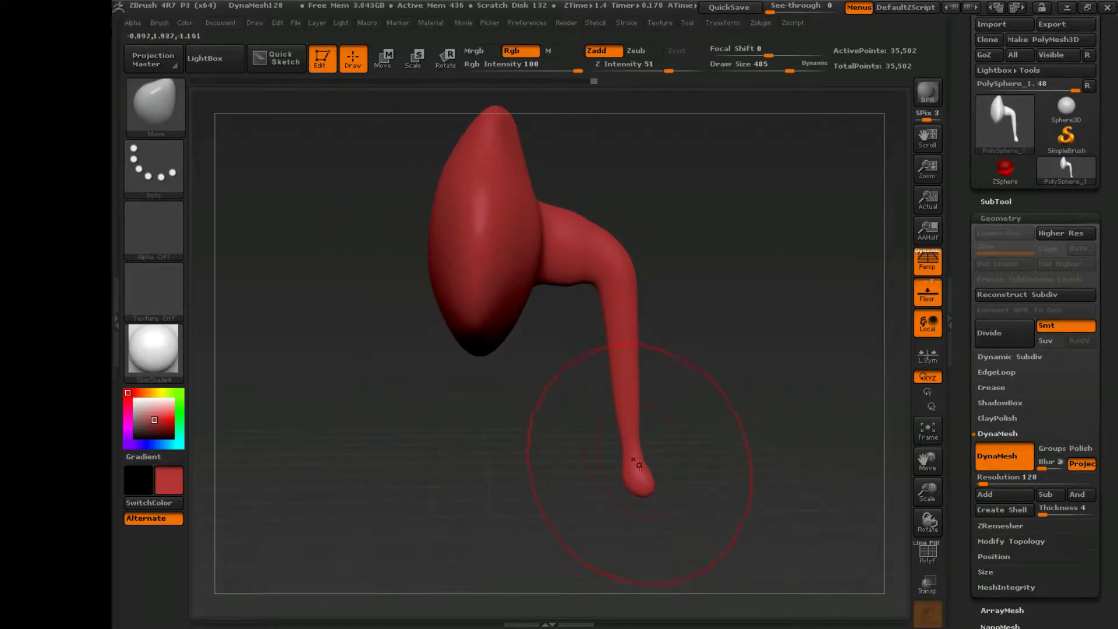
mouse_move(639, 464)
mouse_down()
mouse_move(588, 407)
mouse_move(617, 326)
mouse_up()
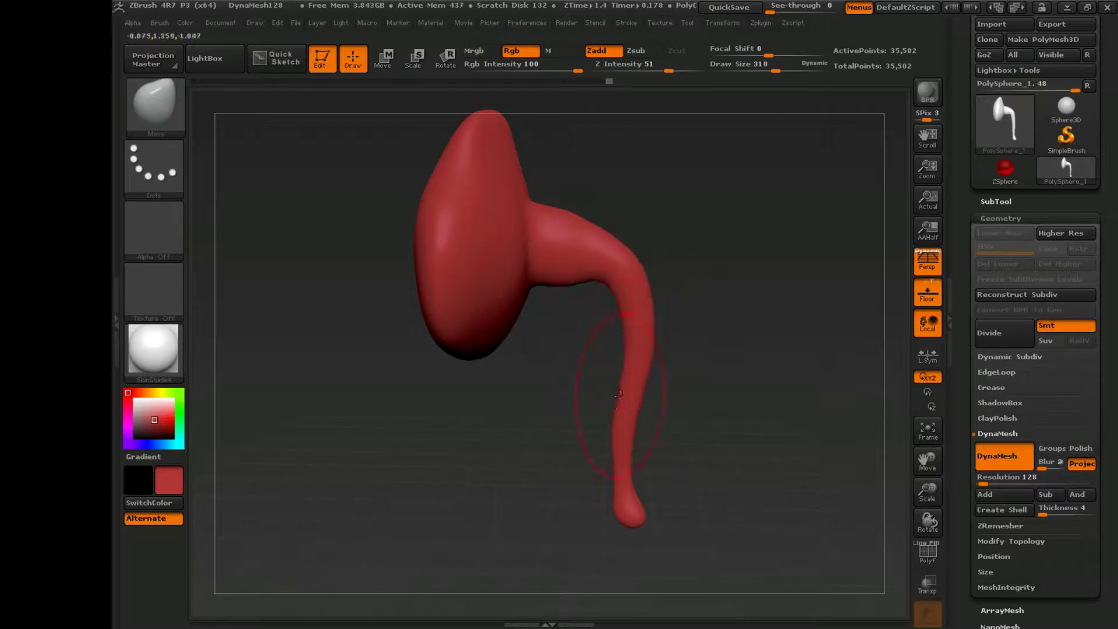
Refine the curve of the limb's lower half with the Move brush and remesh the model.
drag(618, 394, 708, 380)
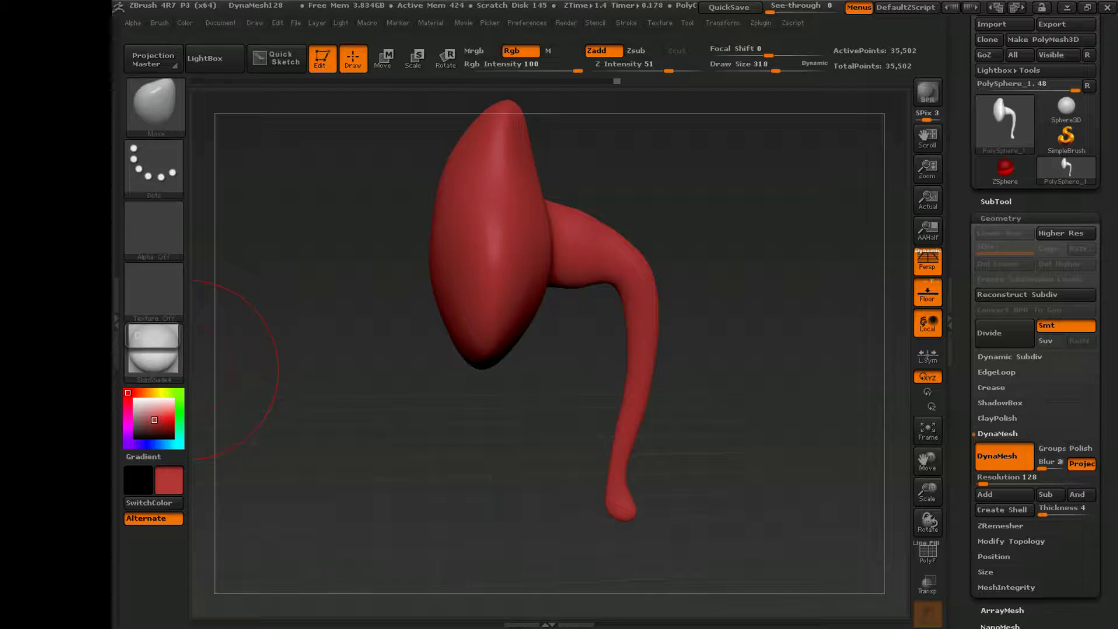
drag(188, 369, 612, 396)
key(ctrl)
ctrl+drag(694, 403, 702, 402)
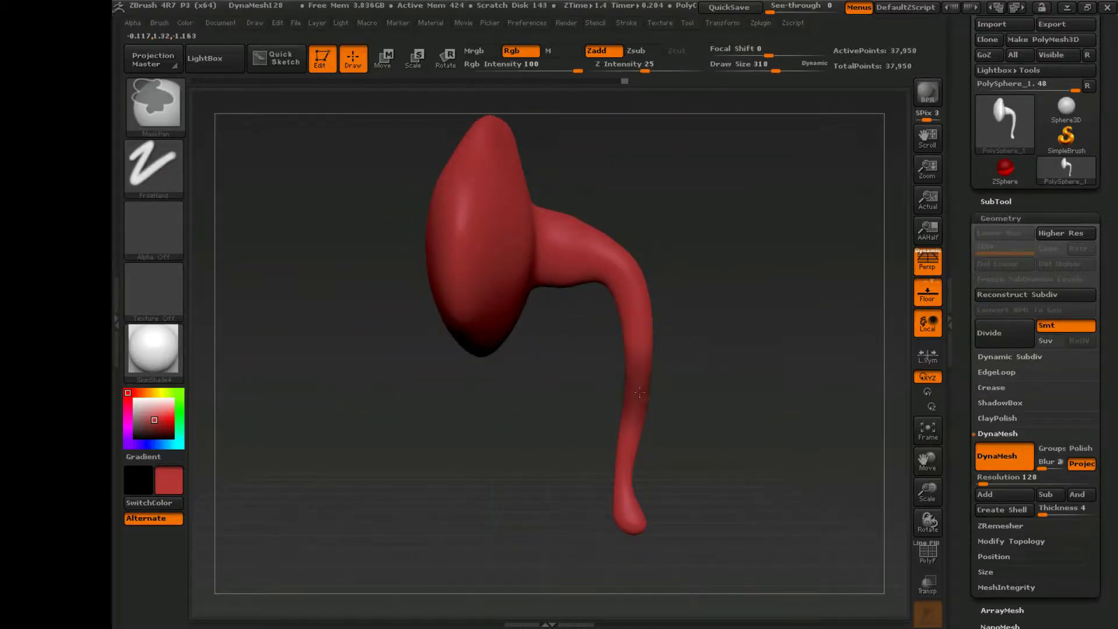
mouse_move(638, 381)
mouse_down()
mouse_move(749, 392)
mouse_move(781, 331)
mouse_move(789, 389)
mouse_up()
key(ctrl)
Extend the limb's lower end farther down, remesh the model, and smooth the limb.
drag(927, 491, 927, 507)
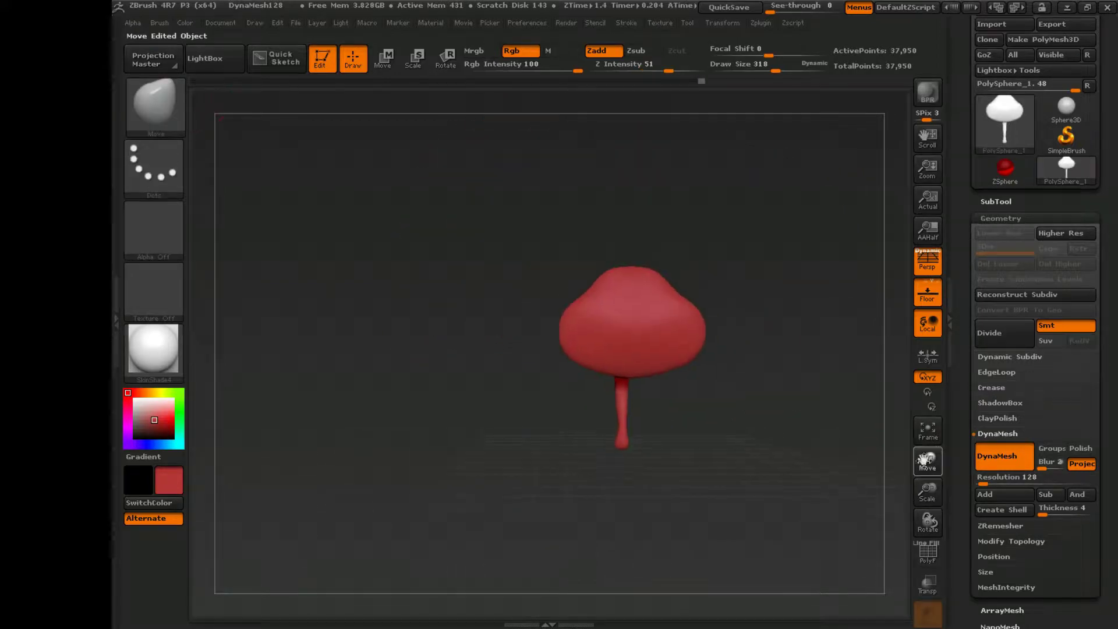
mouse_move(728, 454)
mouse_down()
mouse_move(669, 442)
mouse_move(727, 466)
mouse_move(767, 461)
mouse_move(520, 390)
mouse_up()
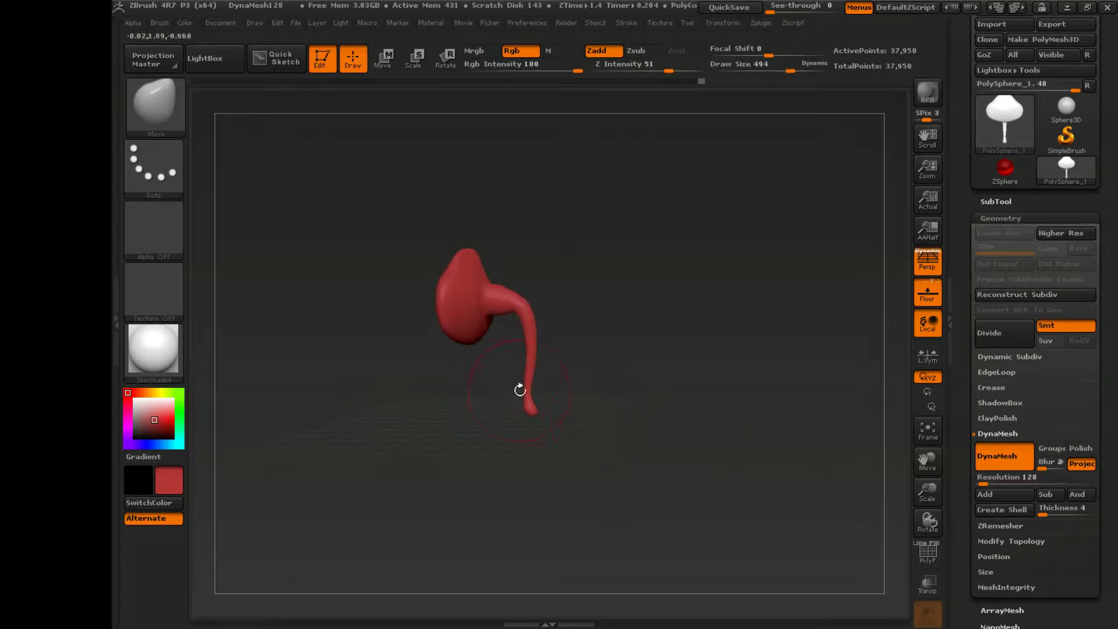
drag(535, 344, 610, 368)
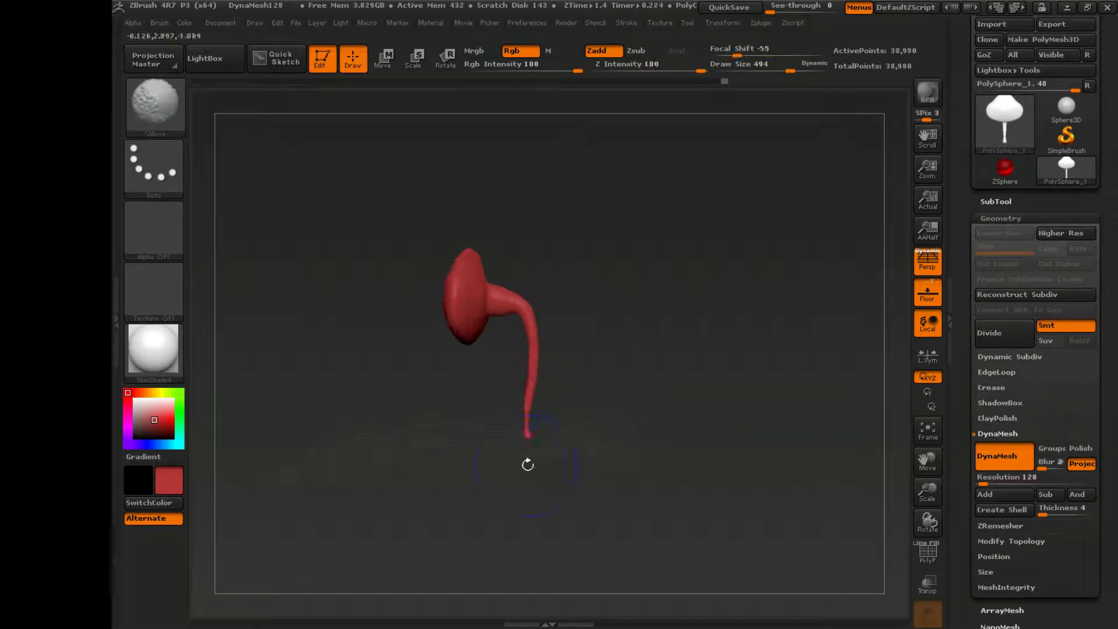
mouse_move(927, 490)
mouse_down()
mouse_move(928, 461)
mouse_move(752, 489)
mouse_up()
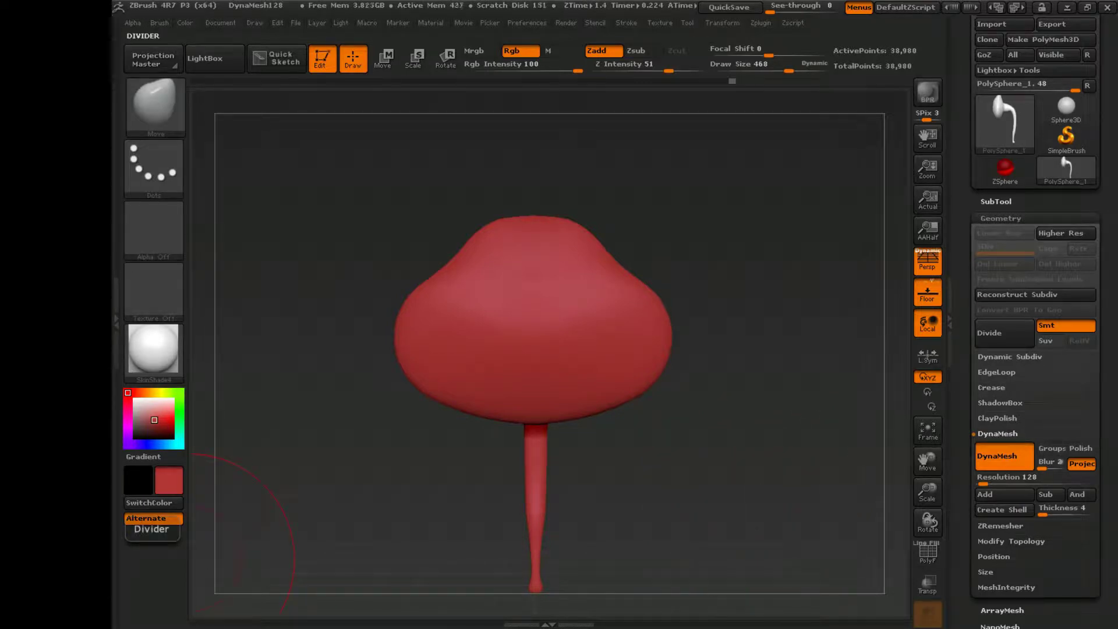
Insert a Cylinder3D mesh as a new subtool.
click(996, 201)
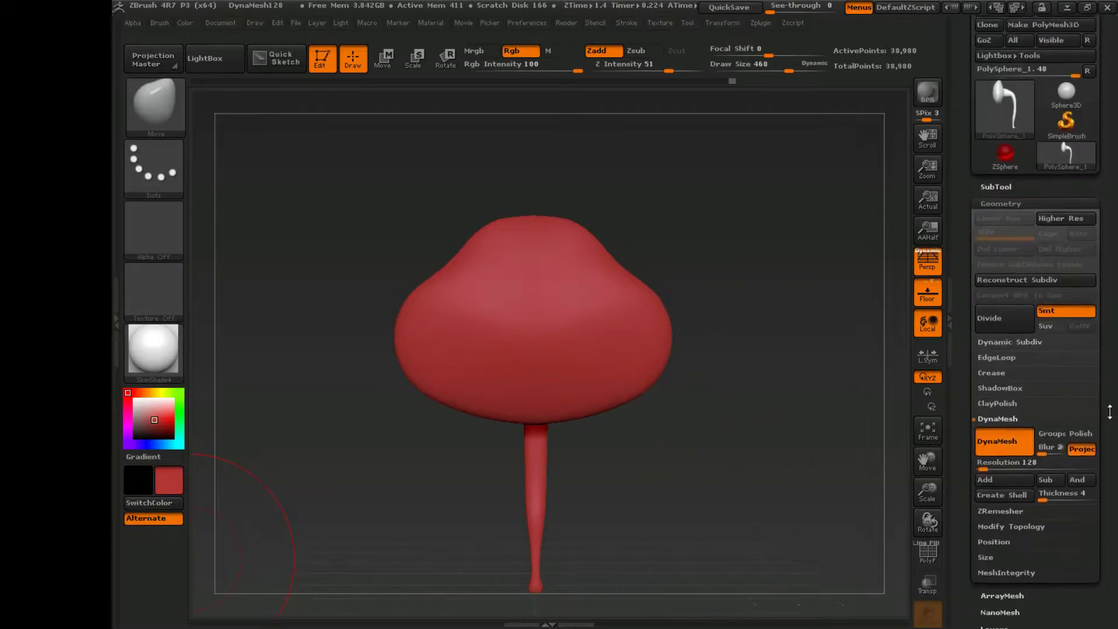
click(1064, 482)
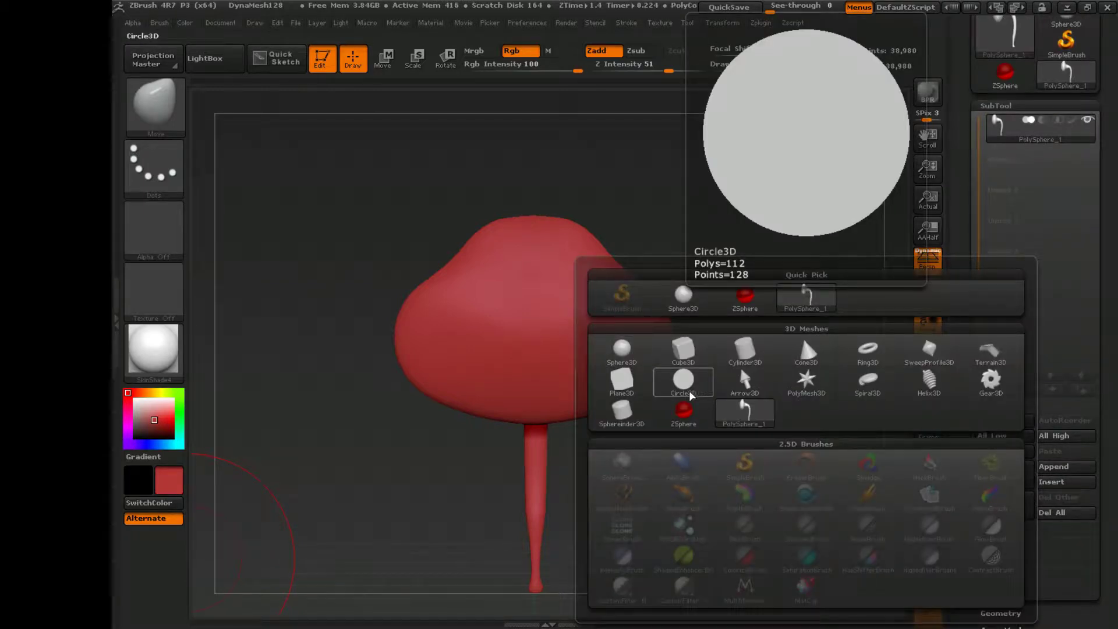
click(744, 350)
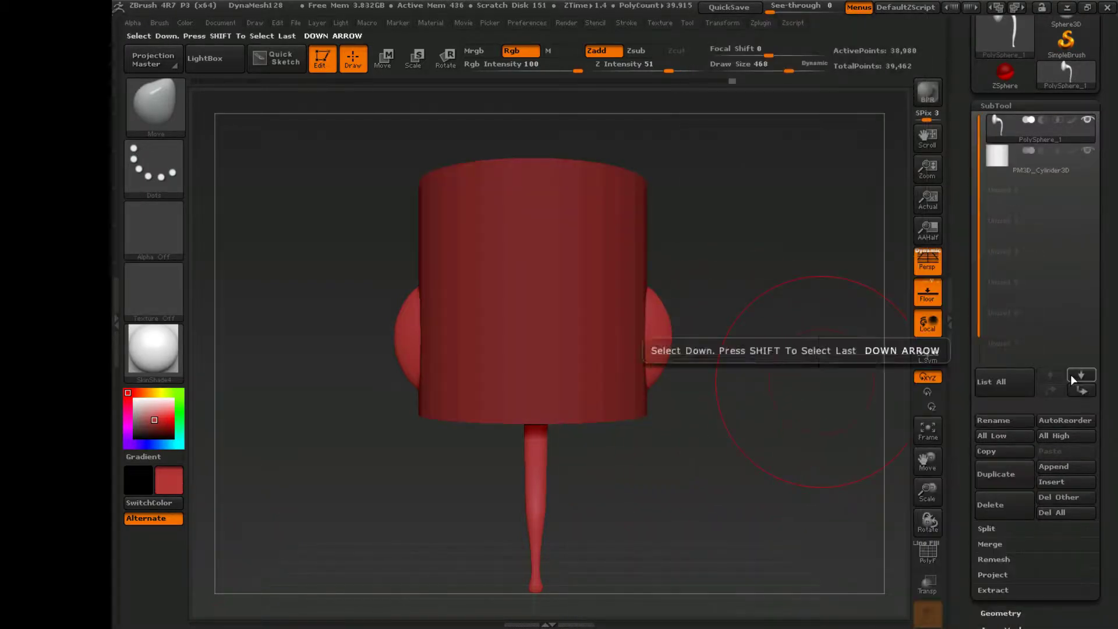
Select the cylinder subtool and convert it to a DynaMesh at resolution 88.
key(Down)
click(1021, 427)
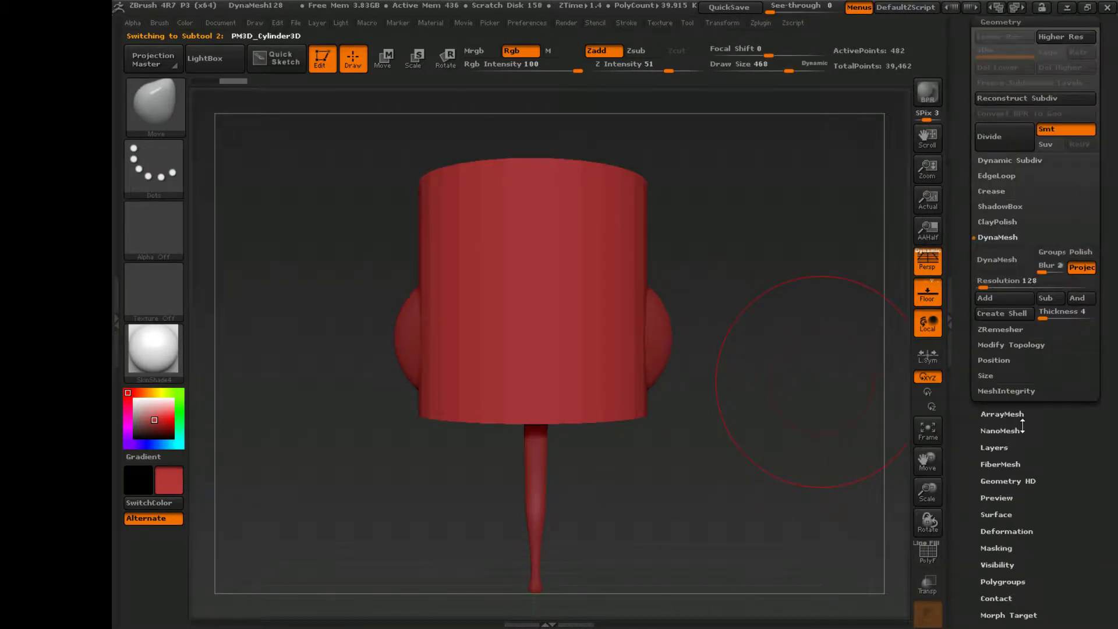
click(1006, 271)
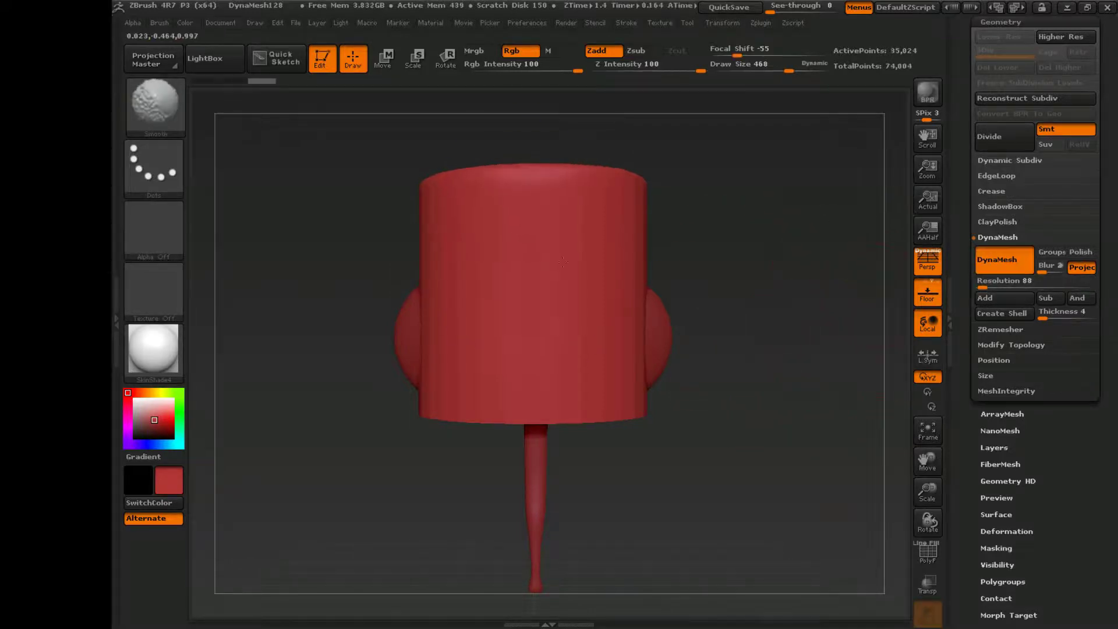
Try to shift the cylinder upward using a vertical transpose line, and undo the latest changes.
drag(701, 342, 325, 412)
key(b)
key(m)
key(v)
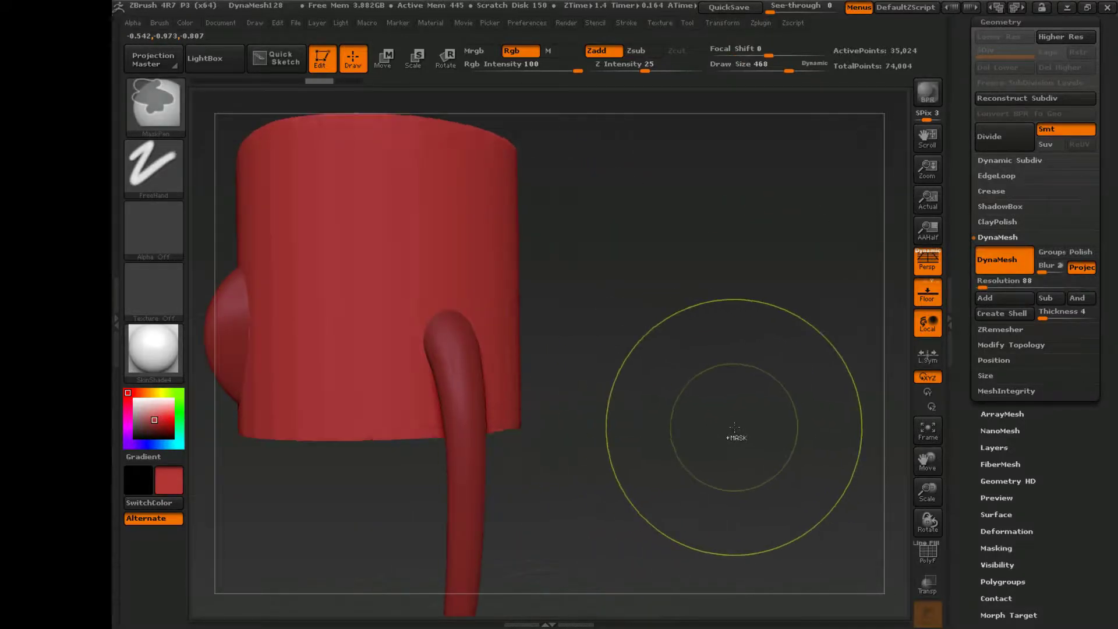
mouse_move(707, 437)
mouse_down()
mouse_move(706, 414)
mouse_move(736, 448)
mouse_up()
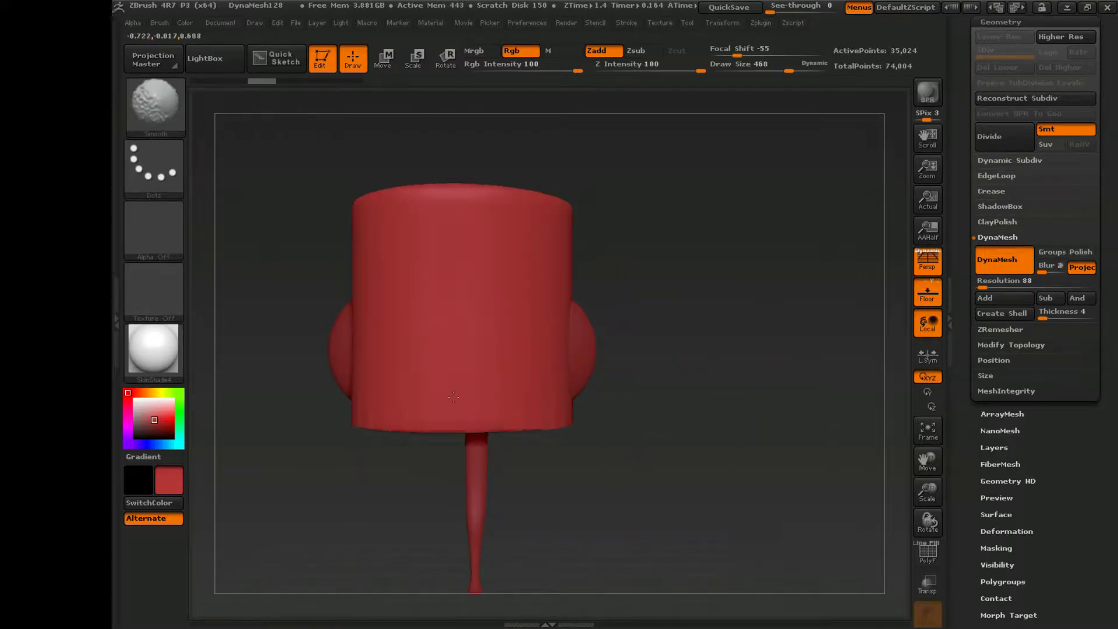
drag(928, 522, 766, 472)
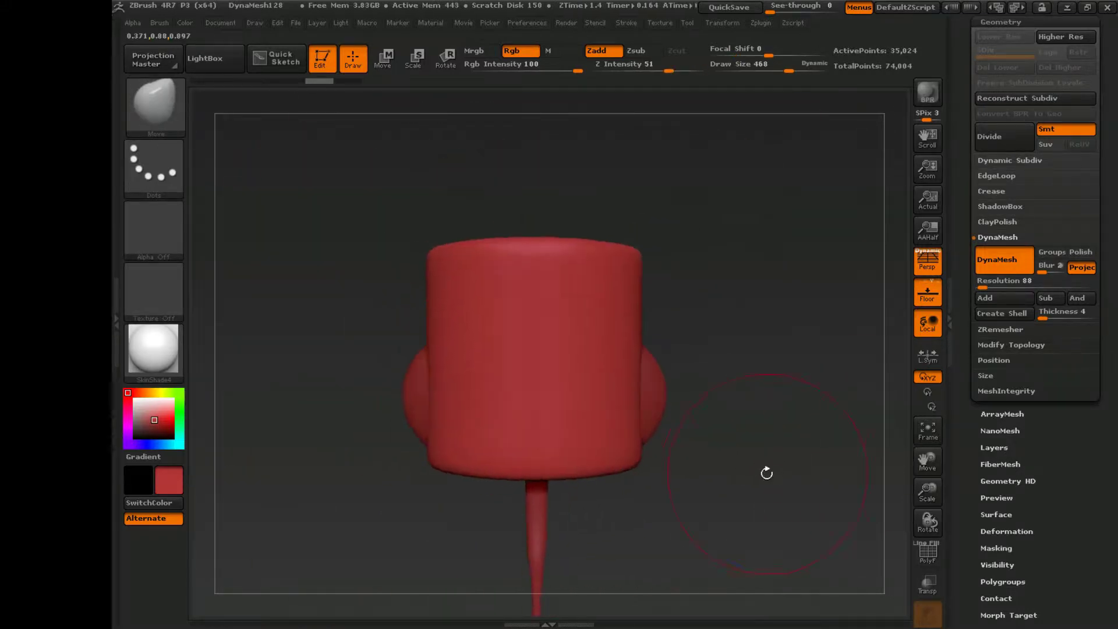
click(387, 59)
drag(536, 326, 536, 153)
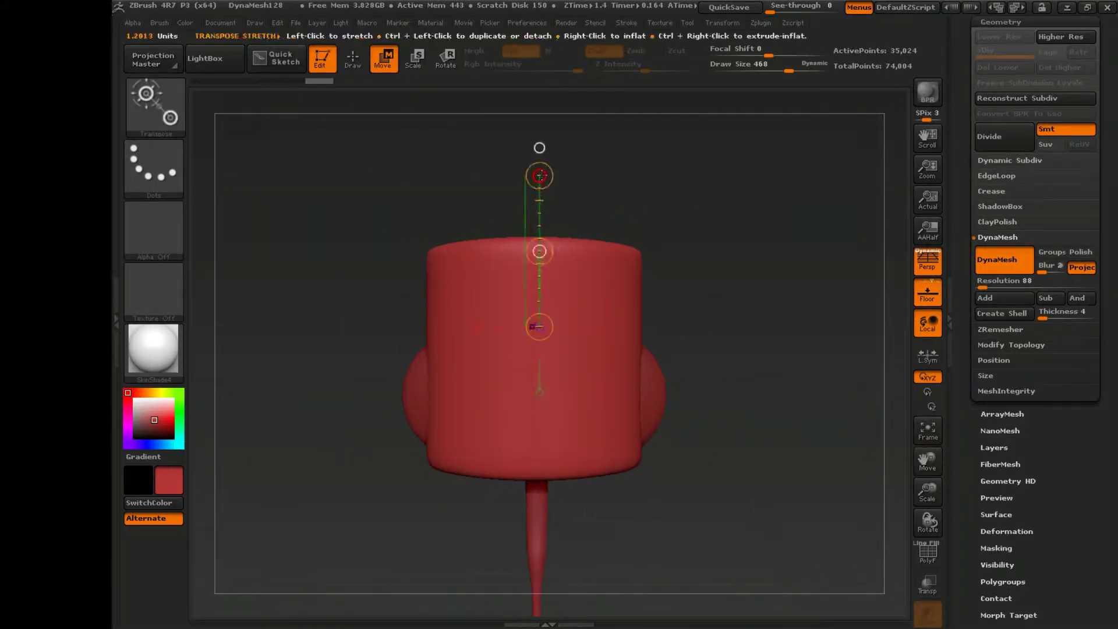
key(ctrl+z)
key(ctrl+z)
key(ctrl+z)
Scale the cylinder down into a narrow oval rising from the top of the body.
key(q)
drag(716, 268, 811, 394)
key(r)
drag(647, 316, 619, 316)
key(e)
drag(545, 273, 859, 273)
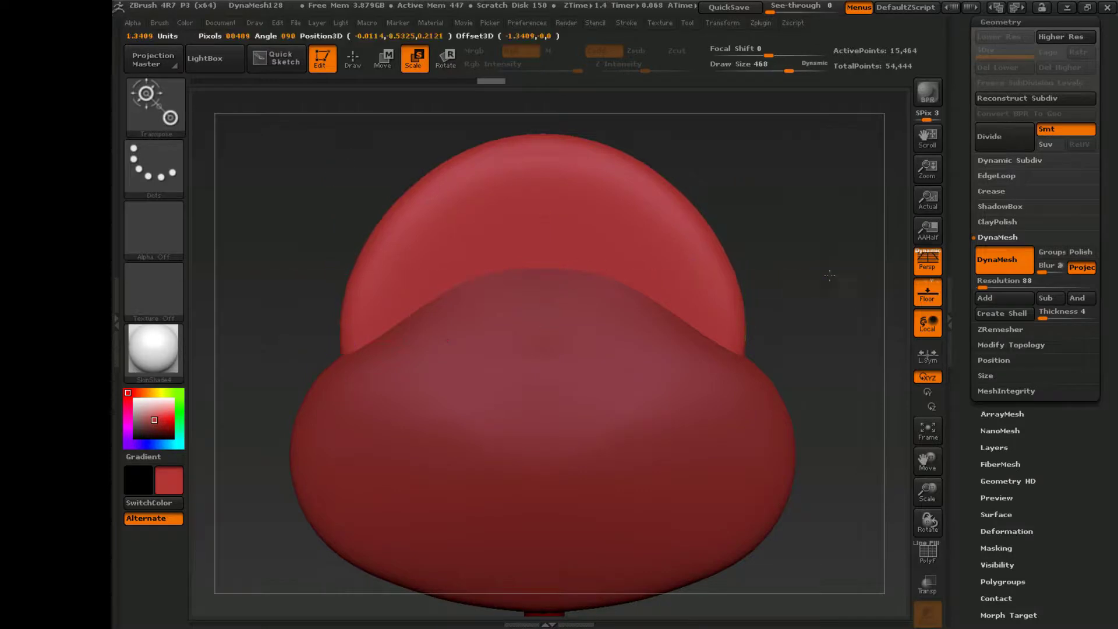
key(w)
mouse_move(716, 217)
mouse_down()
mouse_move(621, 208)
mouse_move(762, 218)
mouse_move(756, 174)
mouse_up()
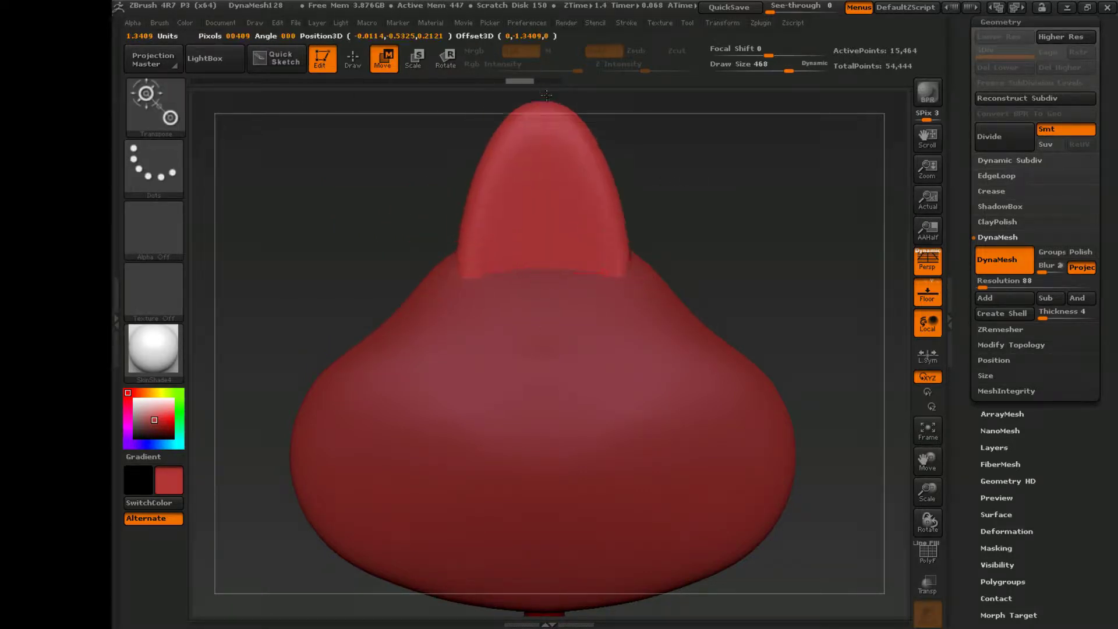
Narrow the cylinder further across its width and thin it front to back with horizontal transpose lines.
drag(543, 100, 544, 267)
drag(786, 303, 872, 518)
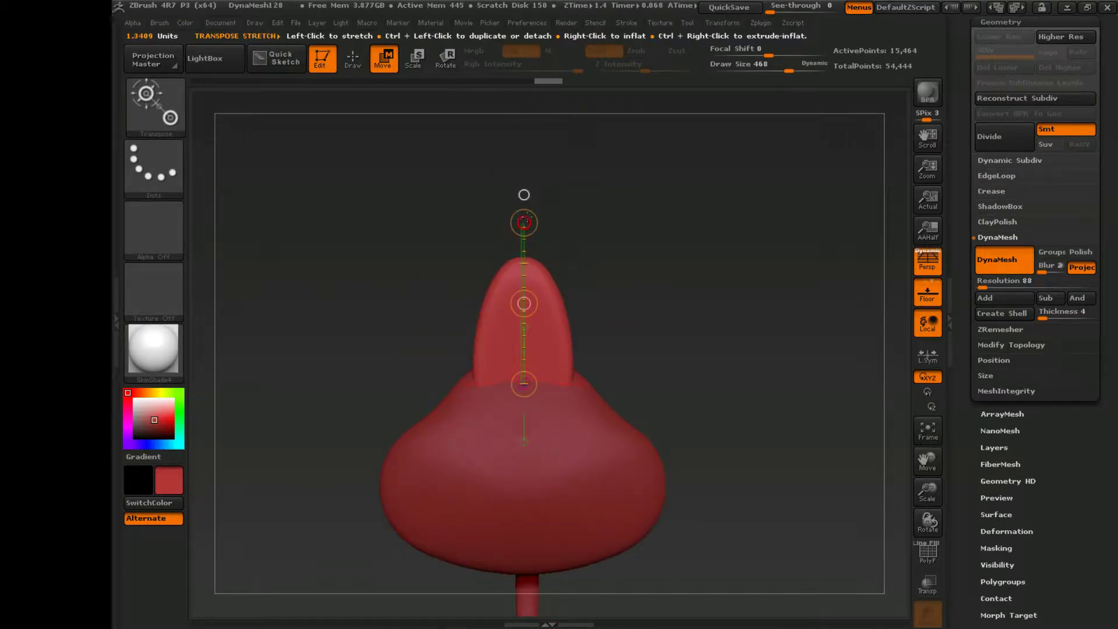
drag(521, 384, 683, 383)
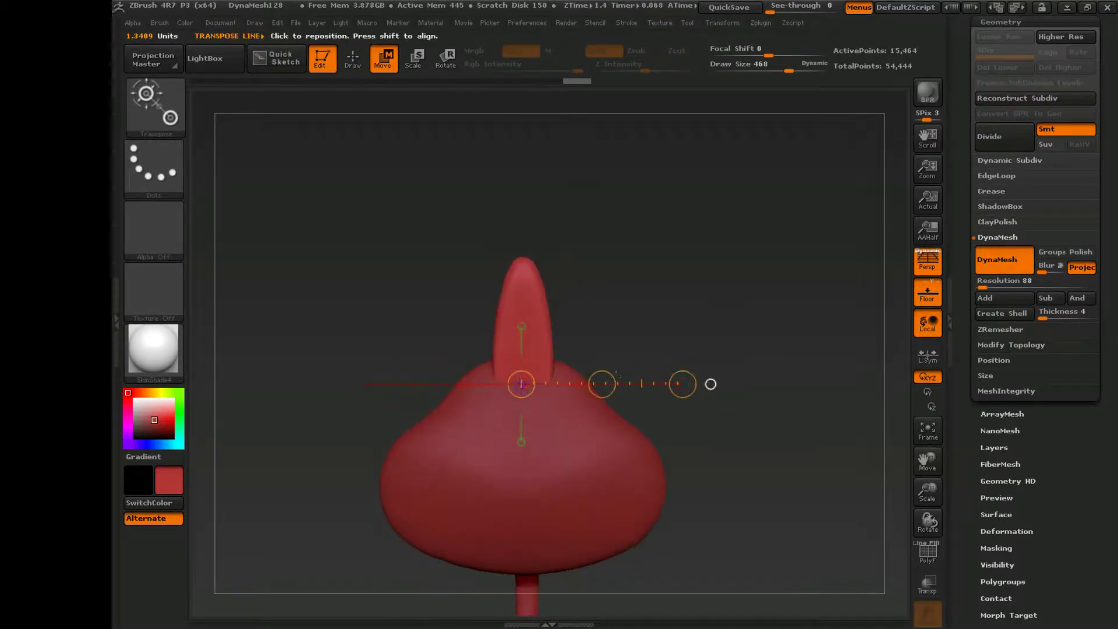
drag(635, 337, 728, 370)
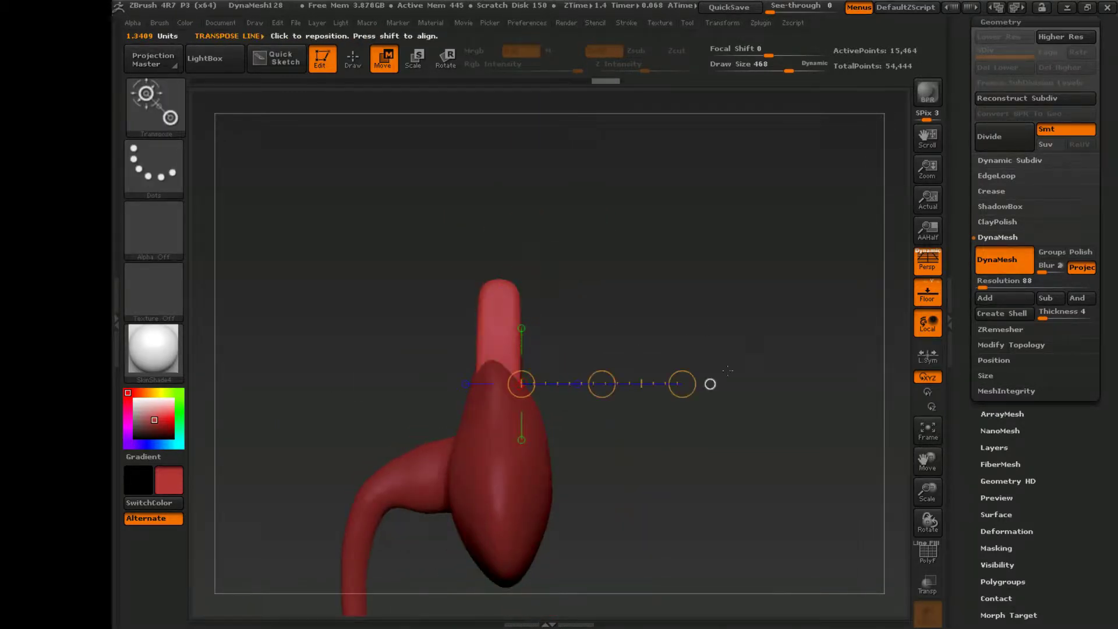
key(q)
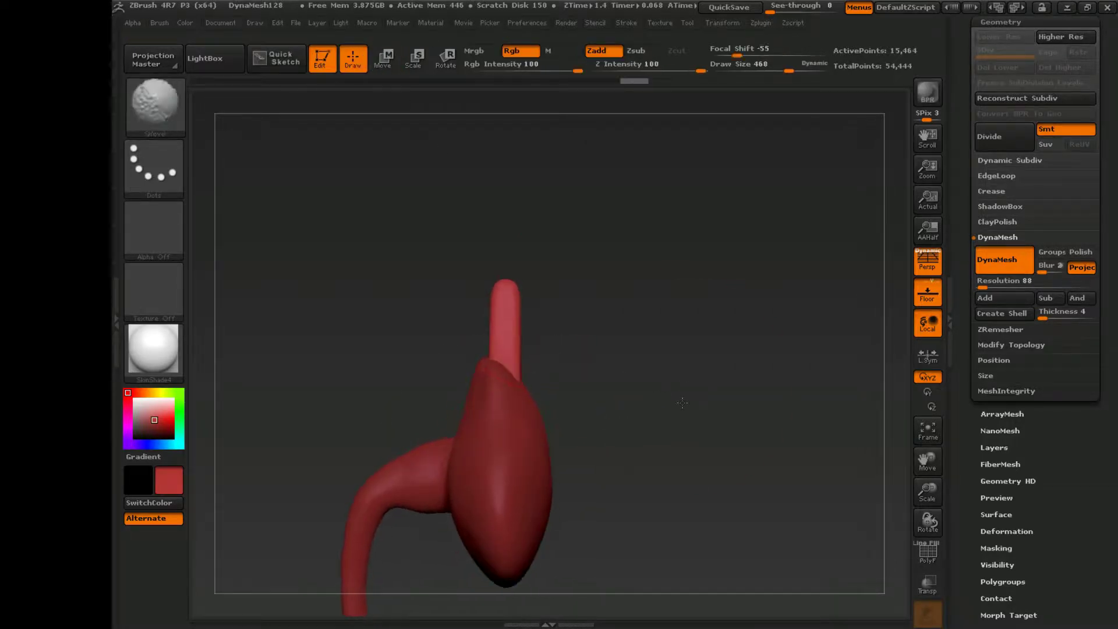
Bend the cylinder's upper end toward the limb's side with the Move brush, mask its lower part, and rotate the tip.
drag(503, 279, 489, 283)
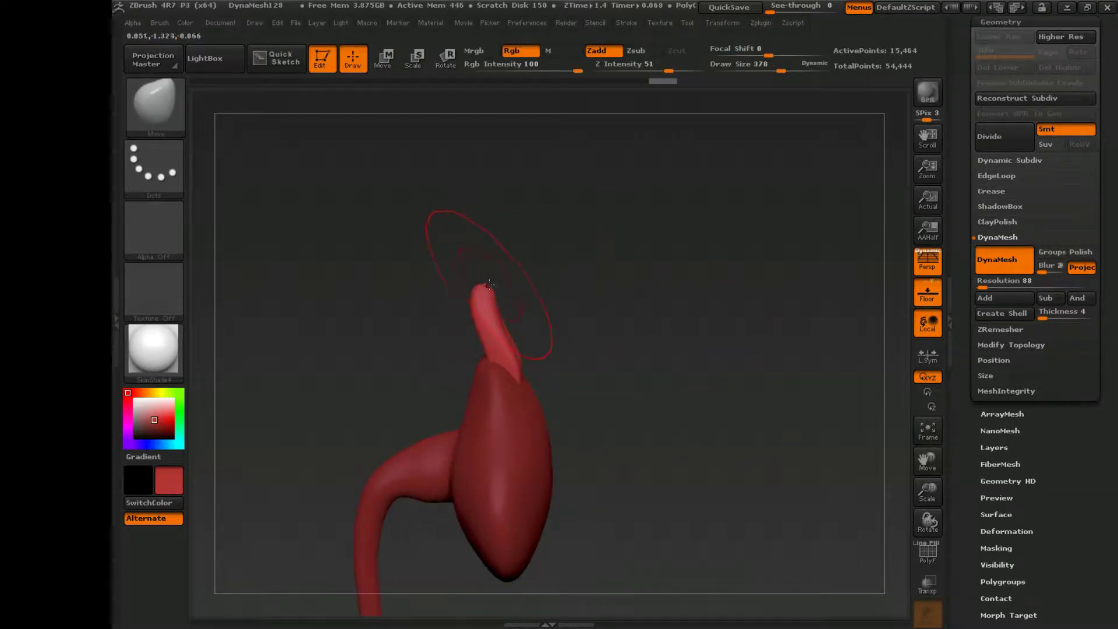
drag(592, 292, 496, 289)
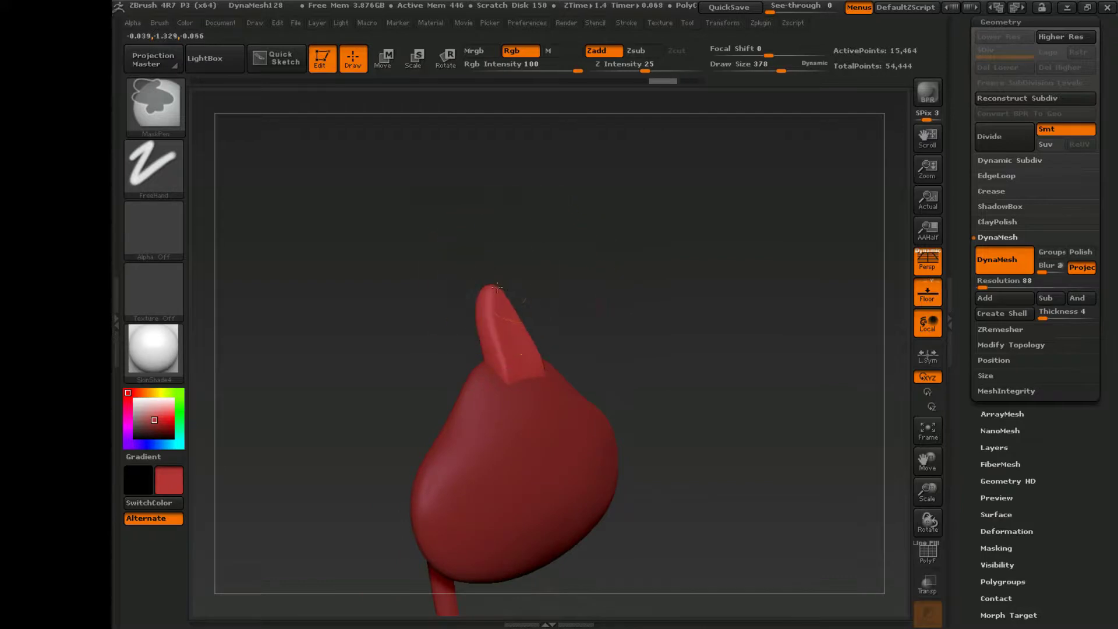
key(r)
drag(727, 437, 670, 437)
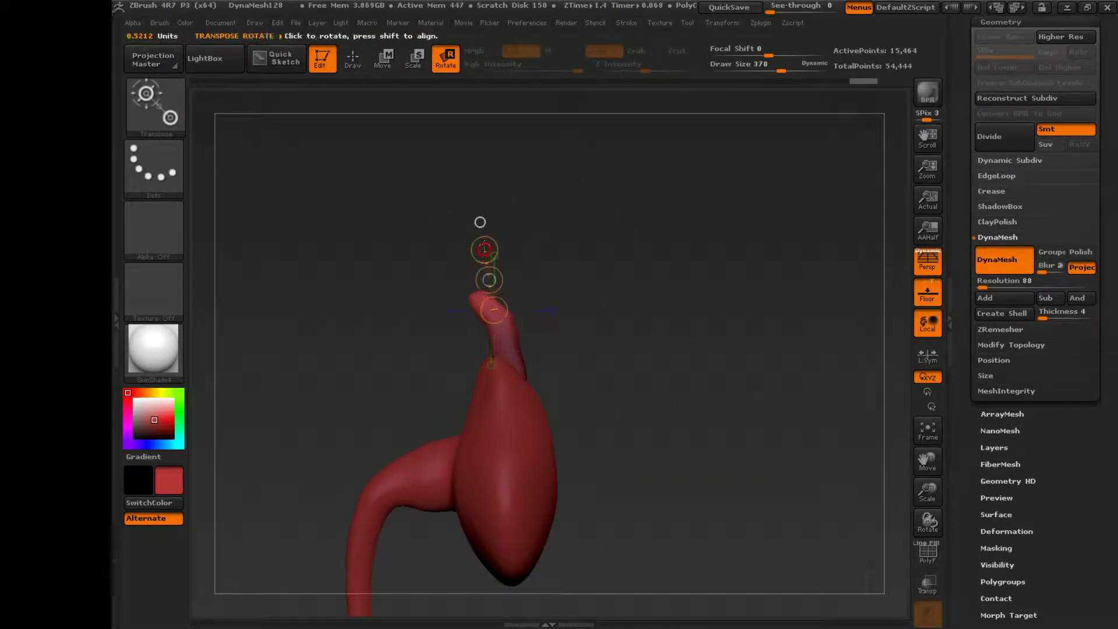
Pull the cylinder into a tapered, curved horn with the Move brush at draw size 186 and remesh it.
key(q)
mouse_move(529, 224)
mouse_down()
mouse_move(554, 315)
mouse_move(701, 382)
mouse_move(673, 369)
mouse_move(687, 349)
mouse_move(678, 322)
mouse_move(594, 333)
mouse_move(626, 333)
mouse_up()
key(s)
key(s)
mouse_move(625, 334)
mouse_down()
mouse_move(649, 340)
mouse_move(618, 379)
mouse_up()
drag(638, 312, 586, 326)
drag(589, 377, 749, 424)
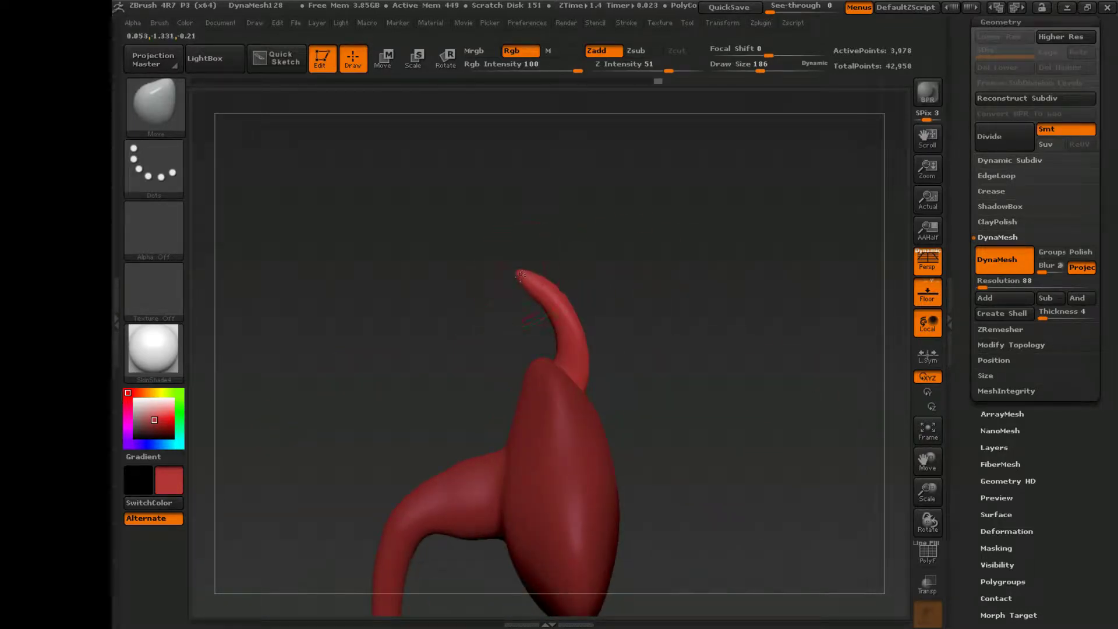
Rotate the horn's tip to bend it farther over toward the limb's side, and return to the Move brush.
mouse_move(530, 295)
mouse_down()
mouse_move(673, 319)
mouse_move(718, 311)
mouse_move(536, 304)
mouse_move(476, 278)
mouse_up()
key(w)
key(r)
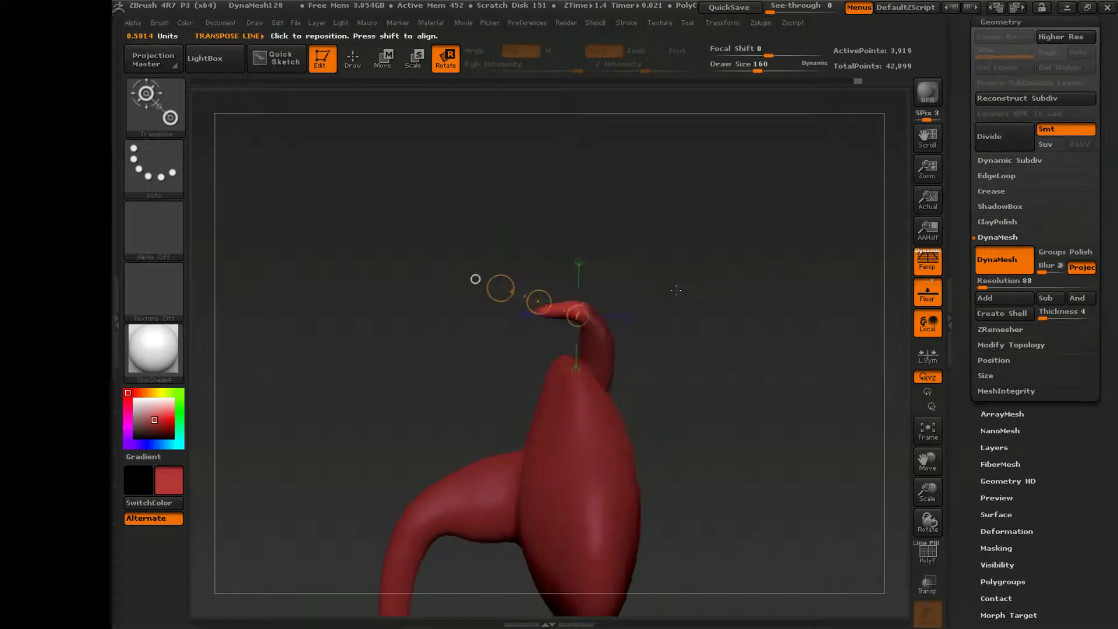
key(q)
key(b)
key(m)
key(v)
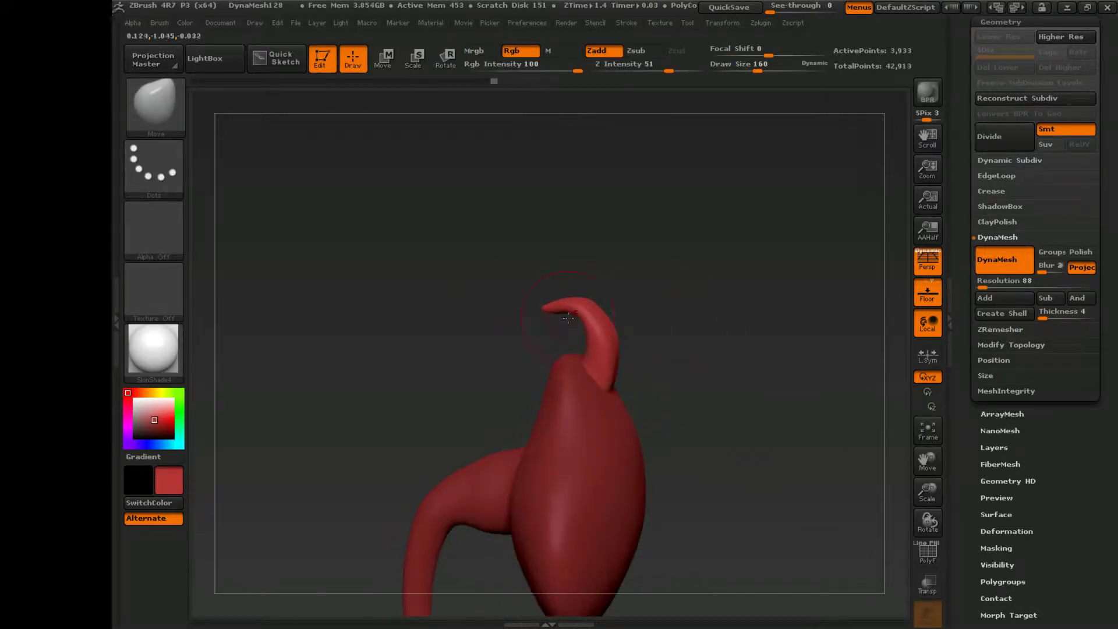
Smooth out the horn's curve and taper its tip with the Move brush, reducing the draw size to 131.
key(s)
mouse_move(658, 314)
mouse_down()
mouse_move(670, 314)
mouse_move(669, 343)
mouse_move(695, 339)
mouse_move(640, 291)
mouse_move(554, 250)
mouse_move(687, 309)
mouse_move(664, 290)
mouse_move(652, 342)
mouse_move(689, 303)
mouse_move(584, 310)
mouse_up()
mouse_move(582, 301)
mouse_down()
mouse_move(710, 288)
mouse_move(727, 307)
mouse_move(749, 303)
mouse_move(706, 312)
mouse_up()
text(s131)
key(Return)
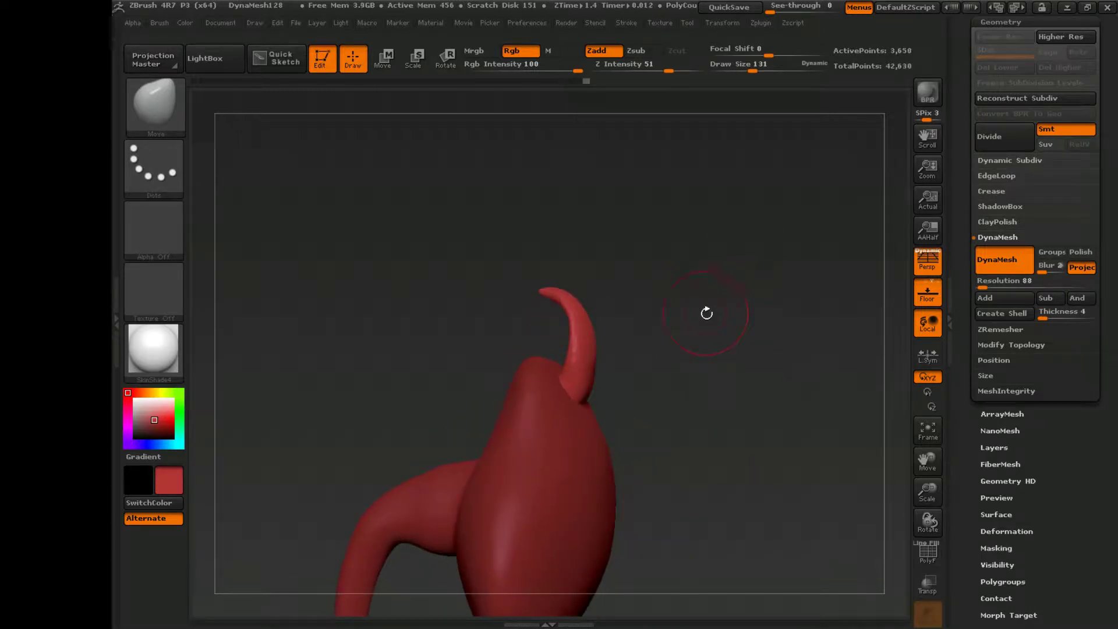
Isolate the horn by hiding the PolySphere_1 body subtool.
key(w)
key(ctrl+z)
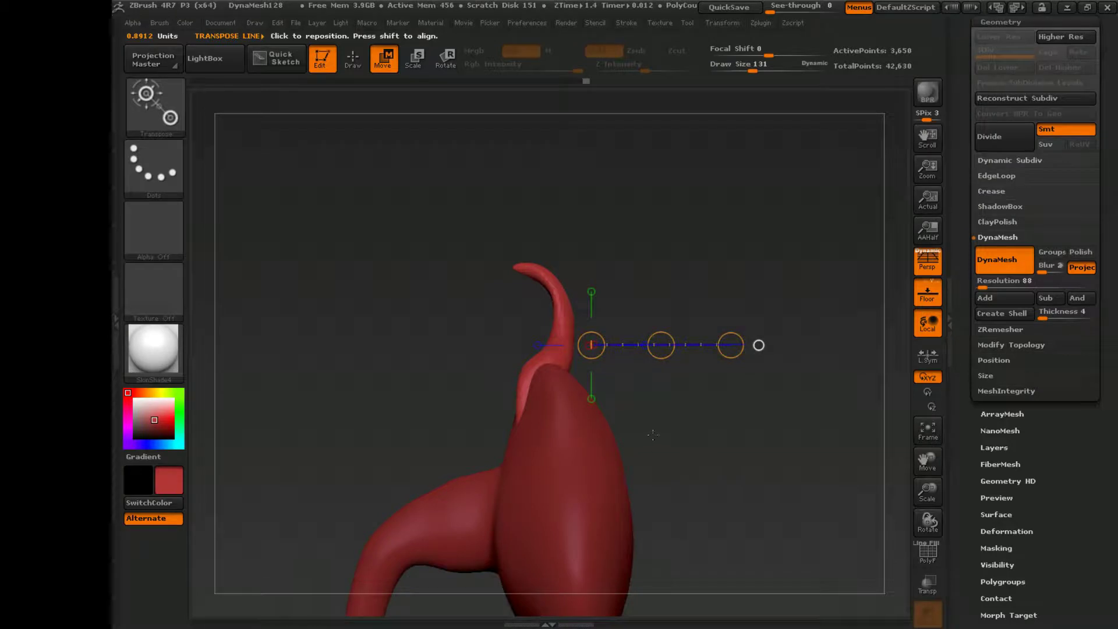
drag(1071, 194, 1079, 116)
click(1086, 119)
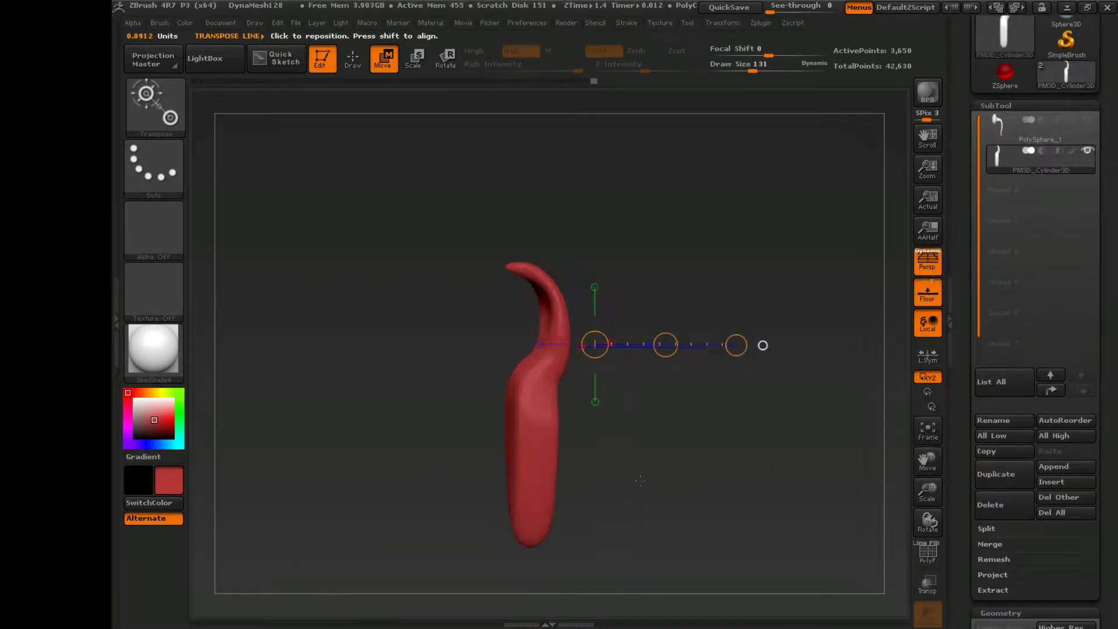
Shorten the horn's thick lower end by pulling it upward and smoothing it into a rounded base.
key(q)
drag(716, 436, 541, 535)
key(b)
key(s)
key(m)
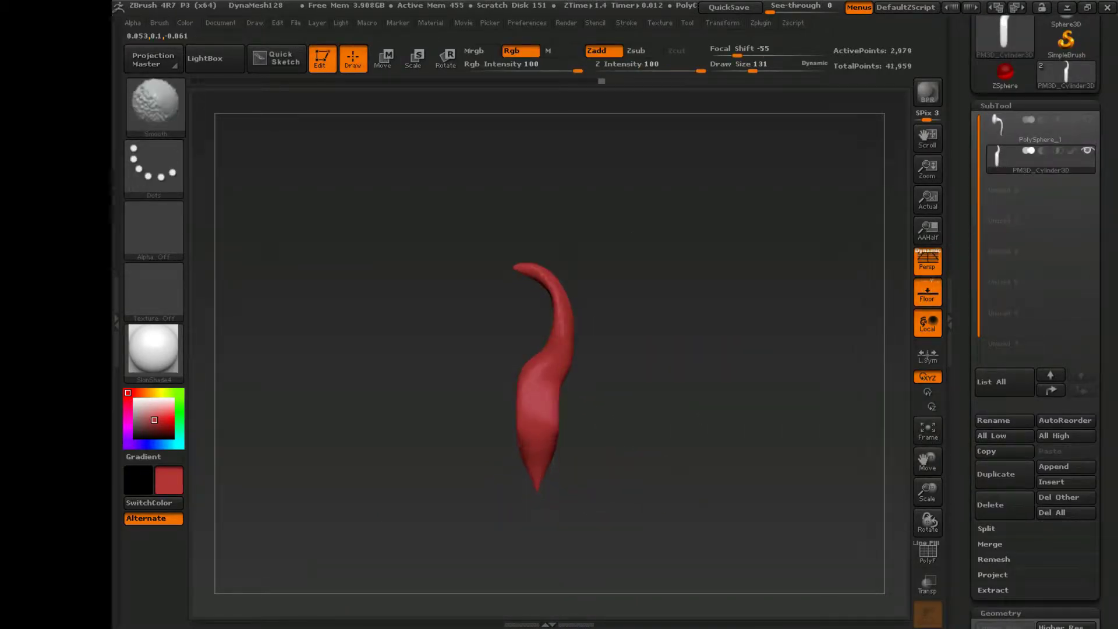
mouse_move(537, 486)
shift+mouse_down()
mouse_move(531, 416)
mouse_move(519, 404)
mouse_move(557, 404)
shift+mouse_up()
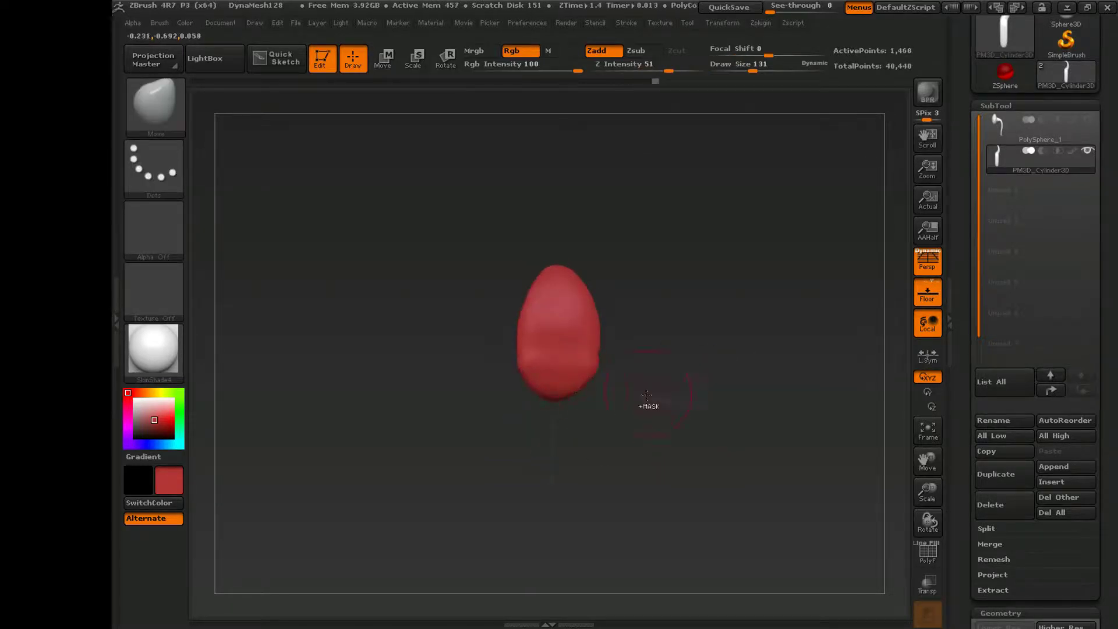
Show the body subtool again and fit the horn's base to it with the Move brush at draw size 160.
mouse_move(646, 395)
mouse_down()
mouse_move(710, 412)
mouse_move(669, 411)
mouse_move(886, 219)
mouse_move(695, 351)
mouse_move(670, 350)
mouse_move(781, 352)
mouse_move(751, 315)
mouse_move(684, 295)
mouse_move(868, 300)
mouse_up()
key(s)
key(s)
click(929, 444)
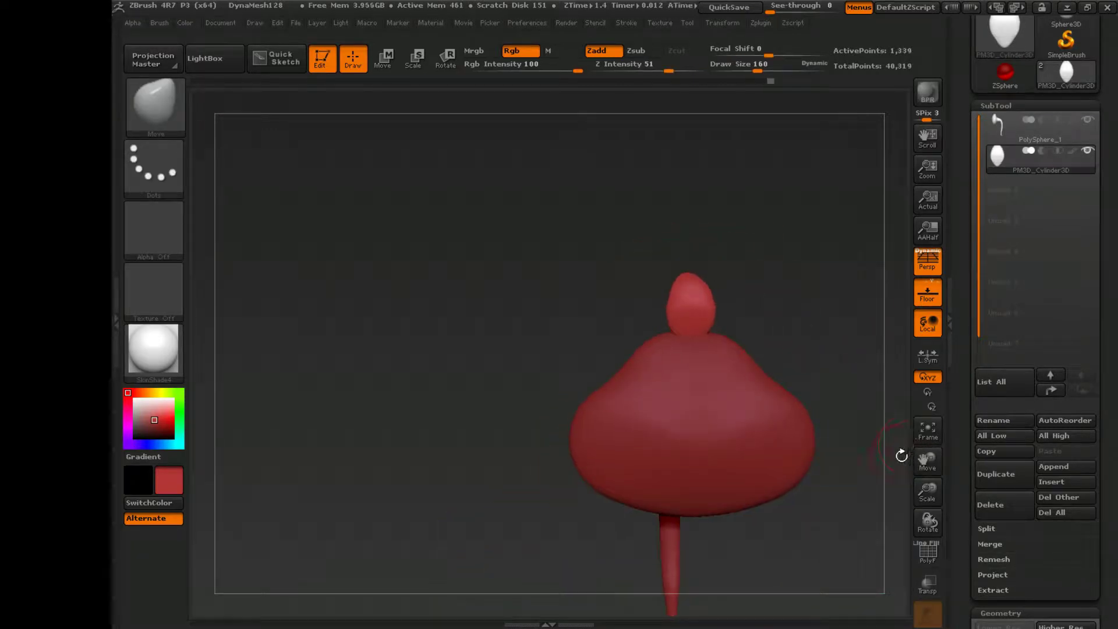
Remesh the horn at DynaMesh resolution 136 and refine its curved tip with the Move brush at draw size 86.
drag(895, 455, 809, 489)
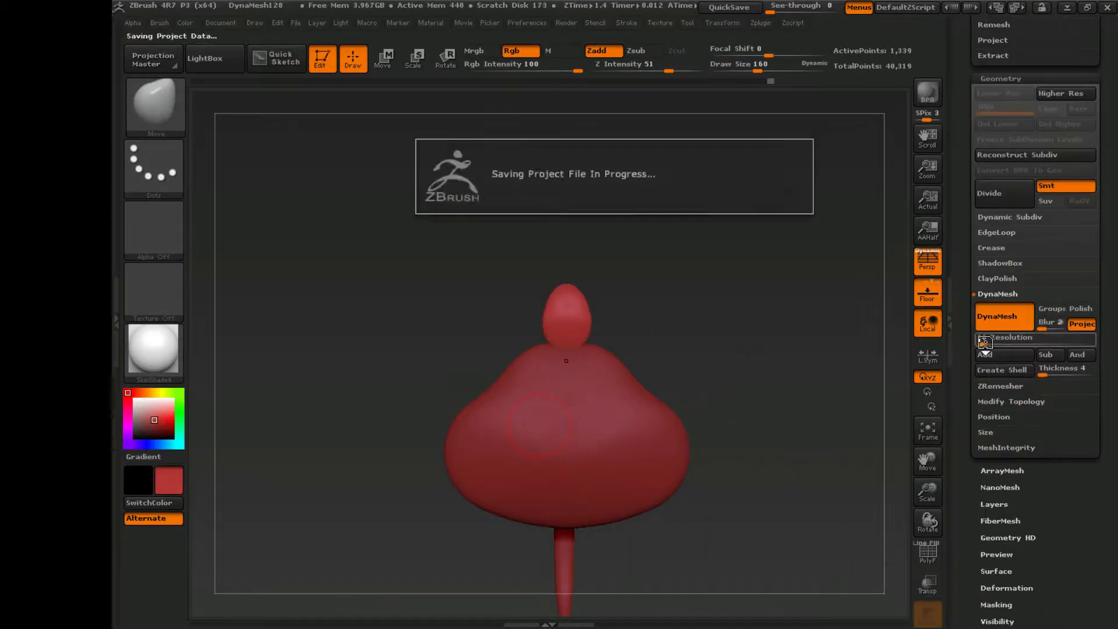
drag(709, 328, 621, 306)
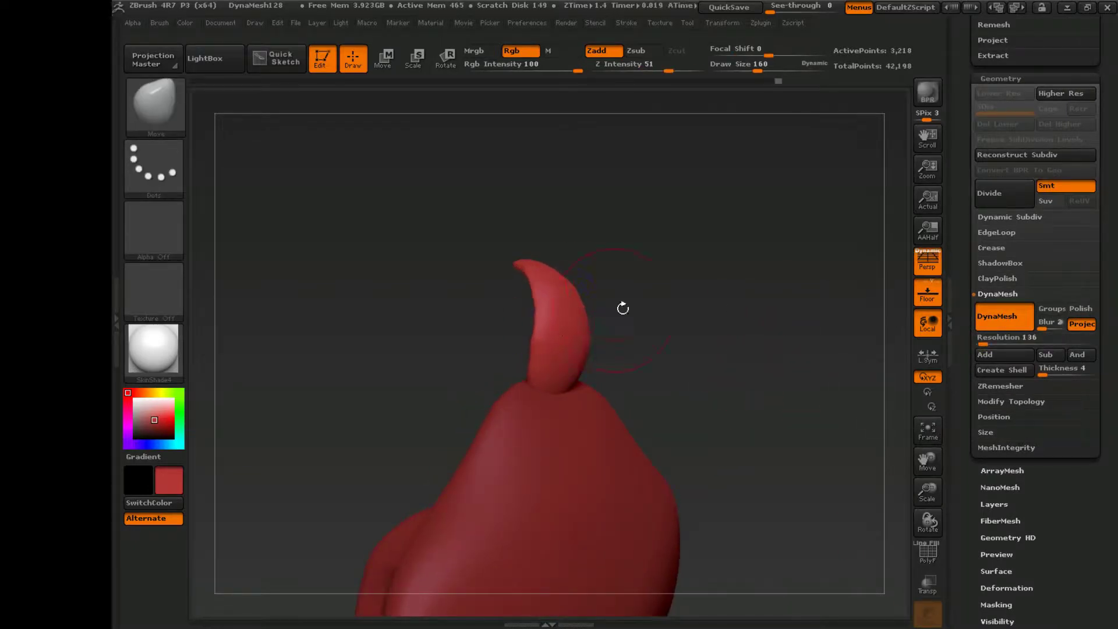
key(b)
key(c)
key(b)
key(b)
key(m)
key(v)
key(ctrl+z)
key(ctrl+z)
key(ctrl+z)
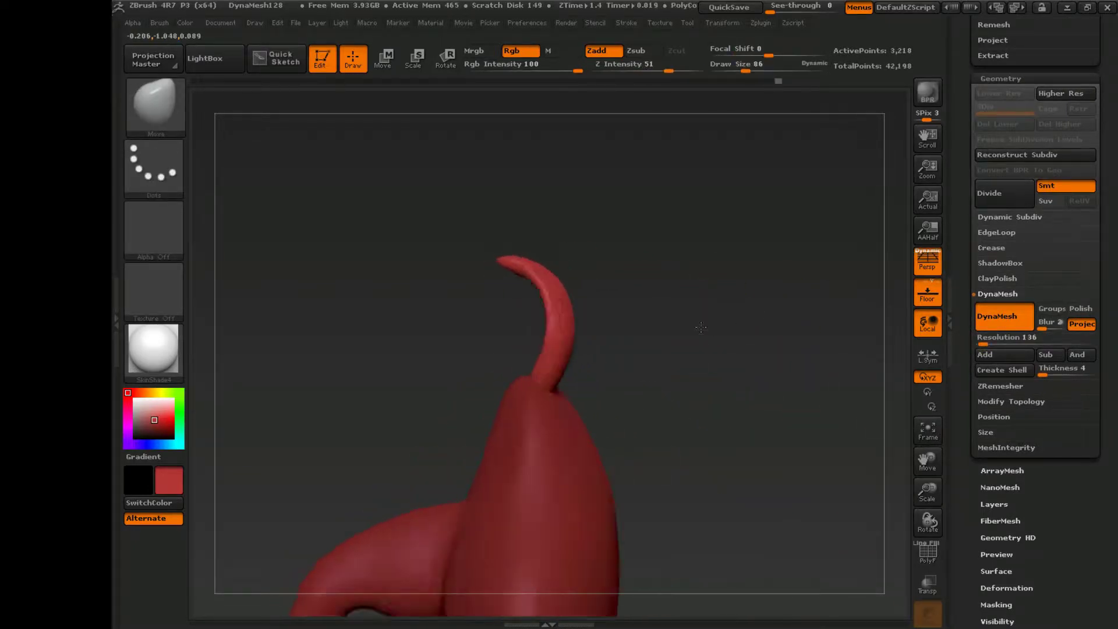
mouse_move(879, 341)
mouse_down()
mouse_move(753, 365)
mouse_move(721, 390)
mouse_move(841, 386)
mouse_move(839, 372)
mouse_up()
mouse_move(733, 355)
mouse_down()
mouse_move(758, 342)
mouse_move(584, 330)
mouse_up()
Carve a vertical groove down the middle of the horn's front with the ClayBuildup brush at draw size 22.
key(b)
key(c)
key(b)
key(s)
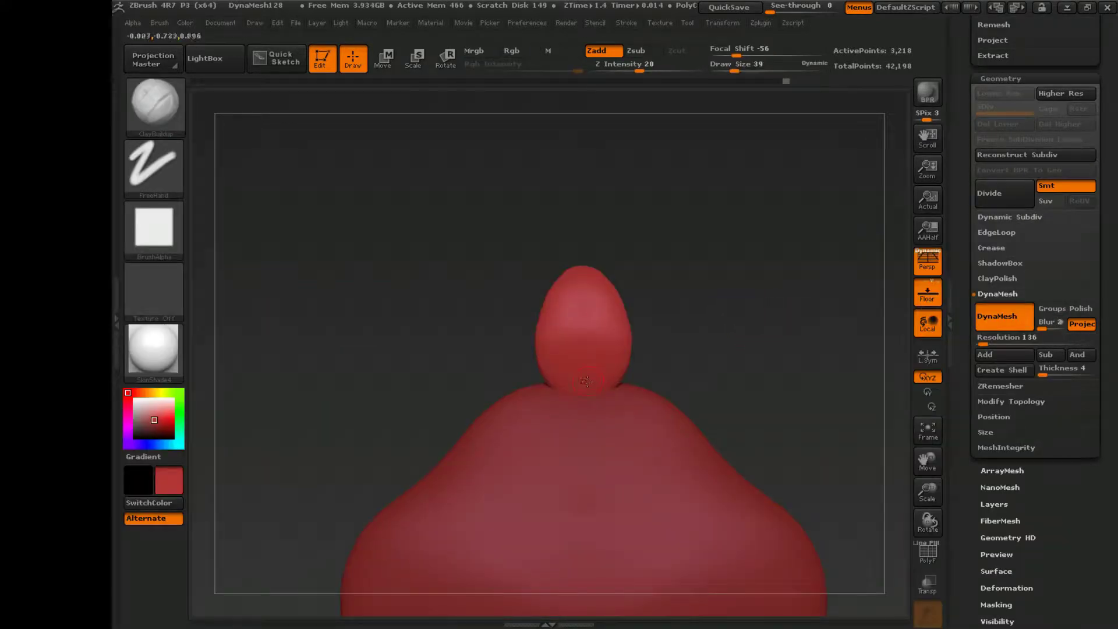
mouse_move(698, 303)
mouse_down()
mouse_move(728, 285)
mouse_move(687, 291)
mouse_up()
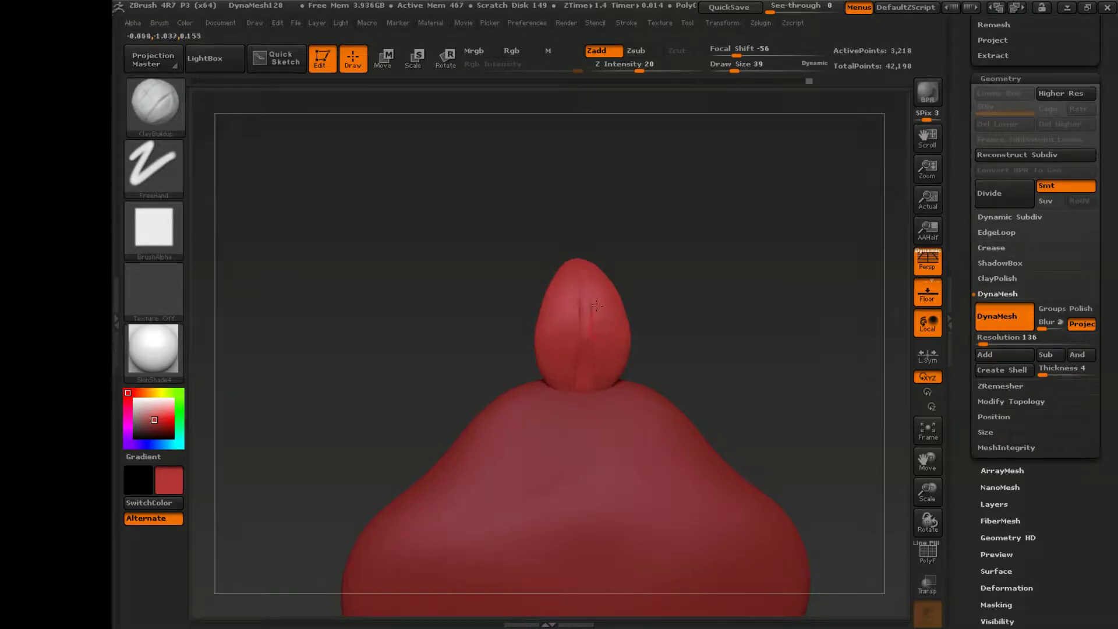
mouse_move(597, 305)
mouse_down()
mouse_move(652, 297)
mouse_move(582, 262)
mouse_move(640, 326)
mouse_move(591, 372)
mouse_up()
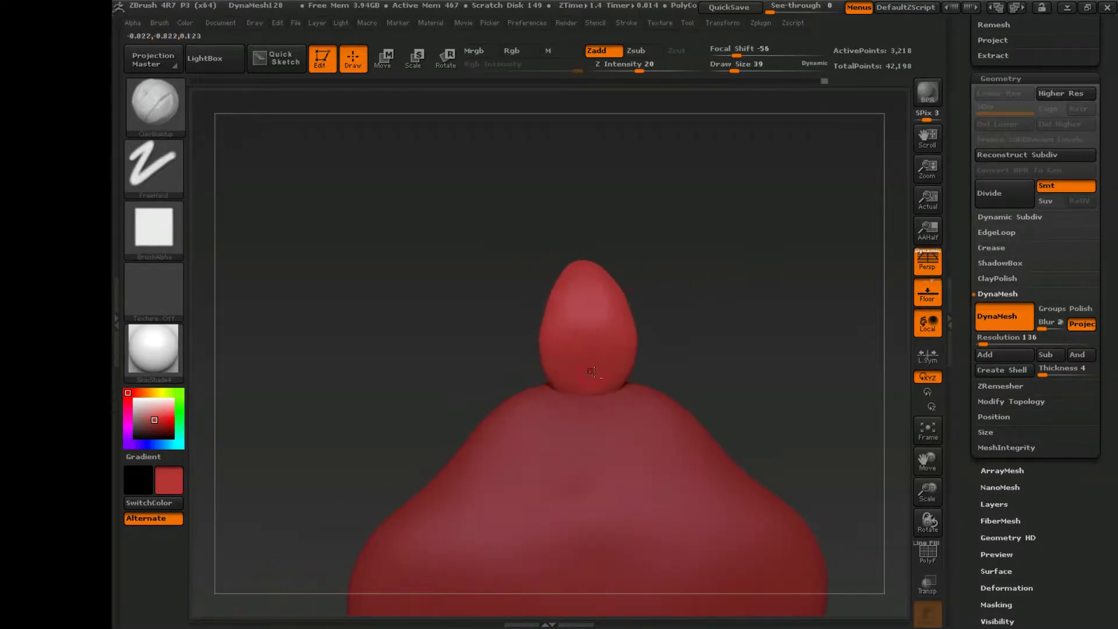
key([)
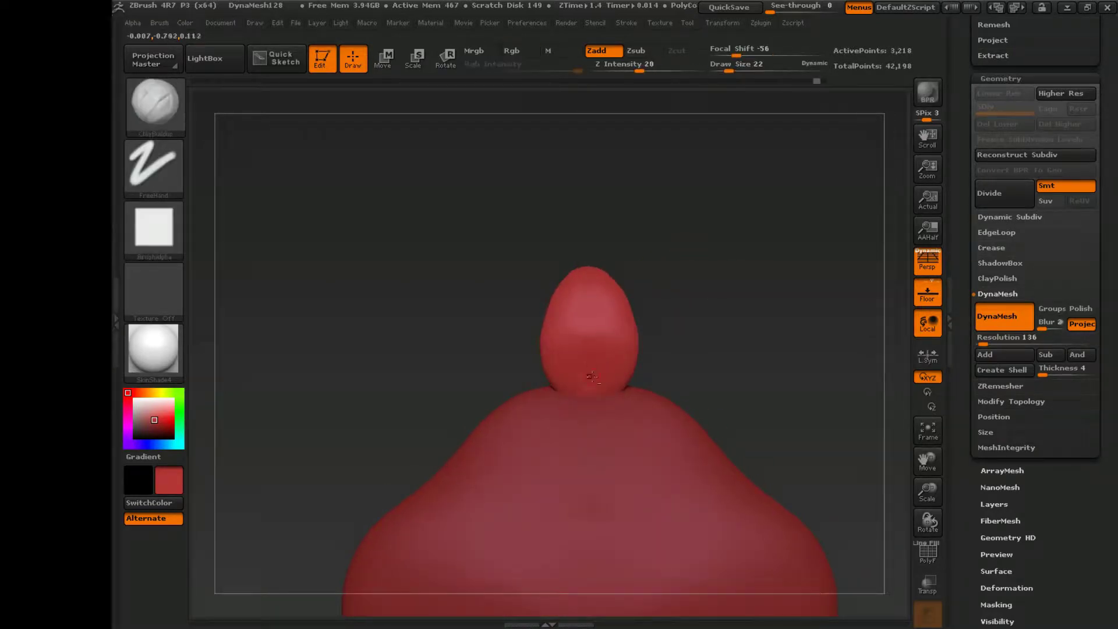
drag(594, 332, 595, 298)
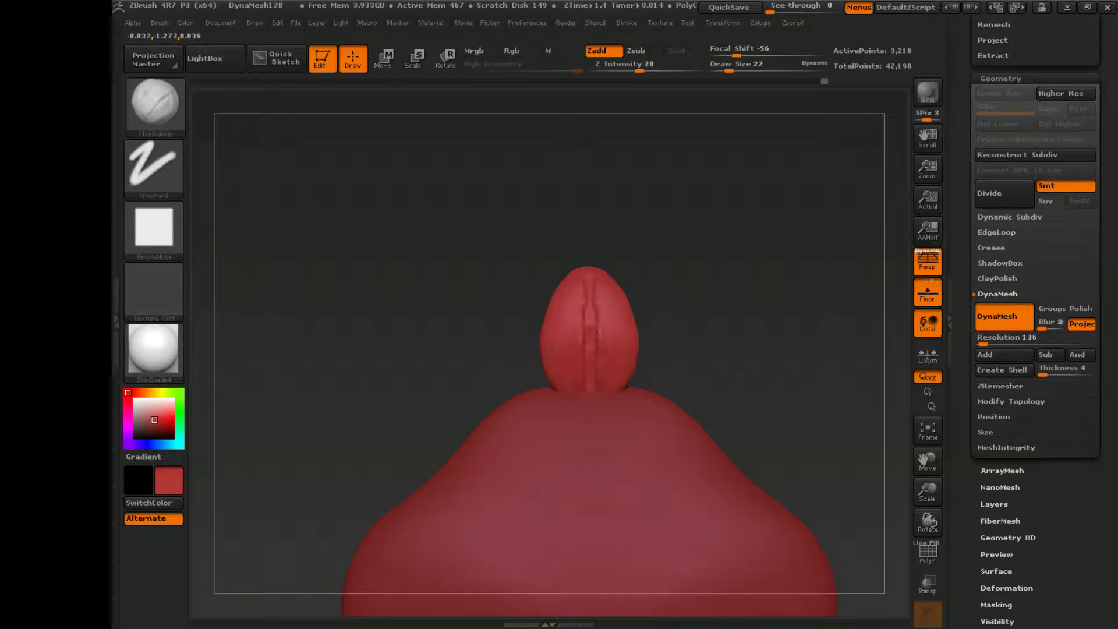
Remesh the horn and smooth its central groove at draw size 35.
mouse_move(675, 300)
mouse_down()
mouse_move(696, 287)
mouse_move(689, 318)
mouse_move(685, 309)
mouse_up()
key(])
key(])
key(])
key(])
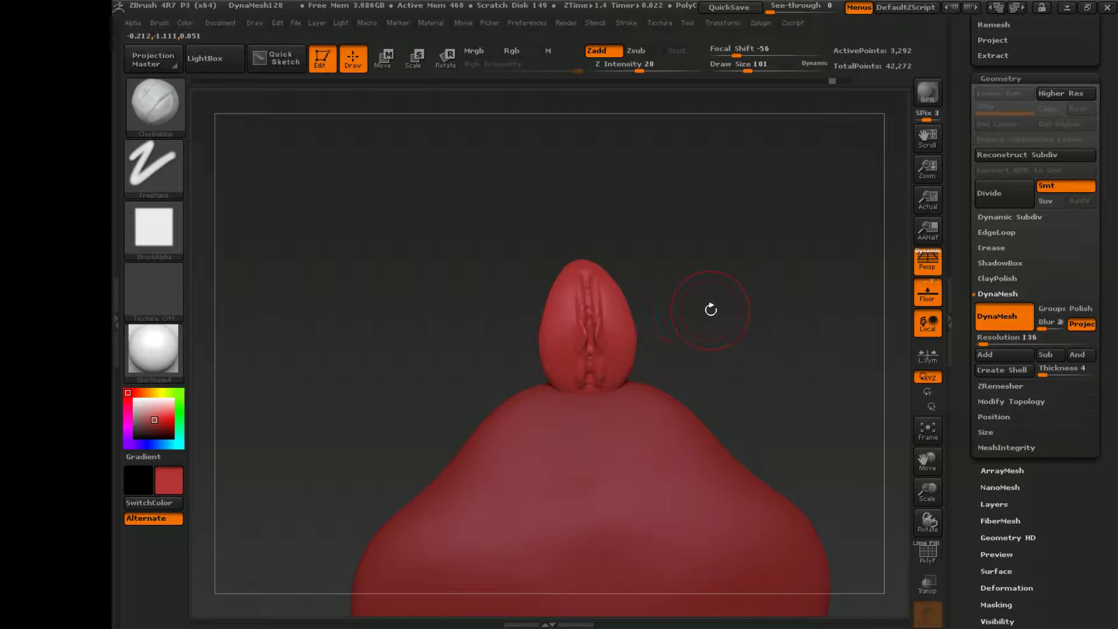
text(s35)
key(Return)
key(shift)
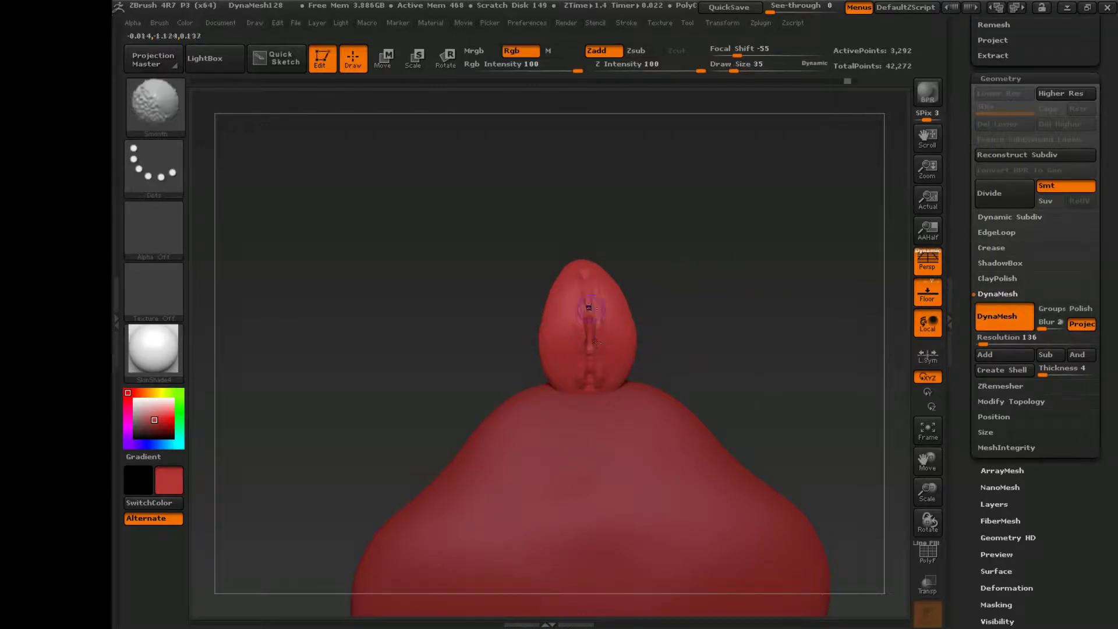
Remesh the horn at DynaMesh resolution 264 and refine its central groove with ClayBuildup and smoothing at draw size 28.
mouse_move(698, 287)
mouse_down()
mouse_move(721, 279)
mouse_move(746, 350)
mouse_move(741, 304)
mouse_up()
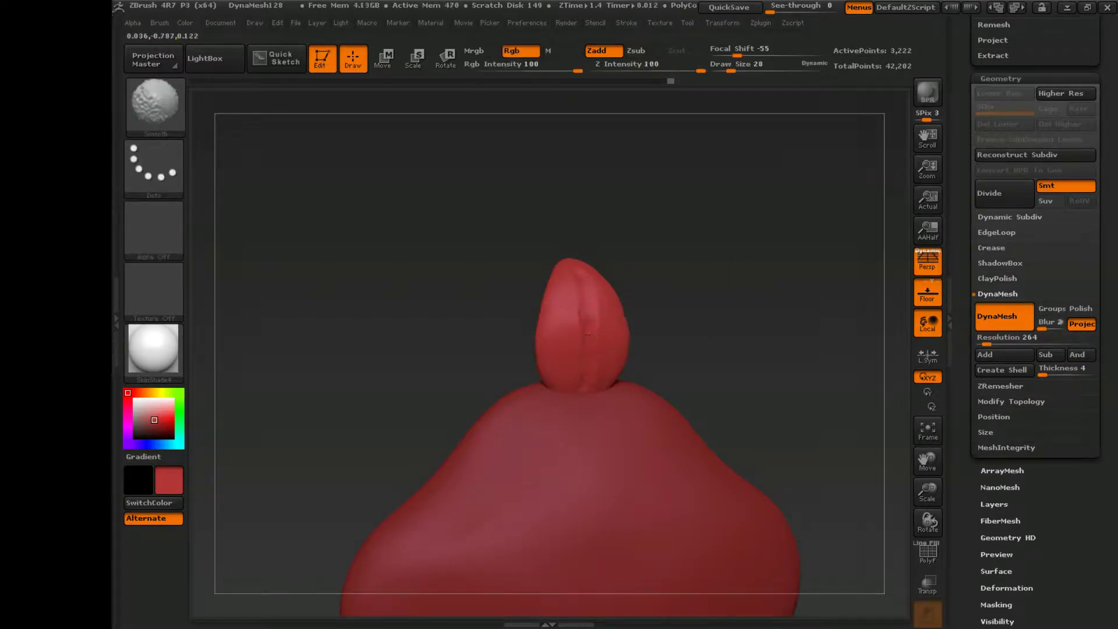
shift+drag(590, 365, 681, 280)
drag(551, 349, 596, 316)
drag(561, 362, 673, 294)
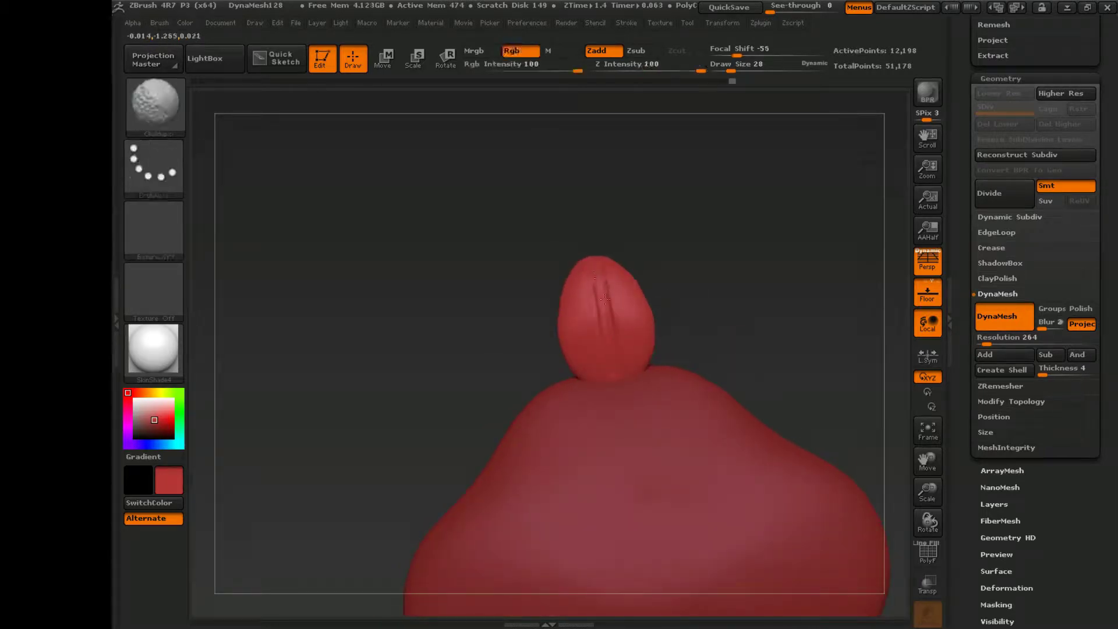
drag(614, 315, 656, 295)
mouse_move(665, 343)
mouse_down()
mouse_move(659, 299)
mouse_move(643, 308)
mouse_move(680, 257)
mouse_move(678, 300)
mouse_move(752, 292)
mouse_up()
key(shift)
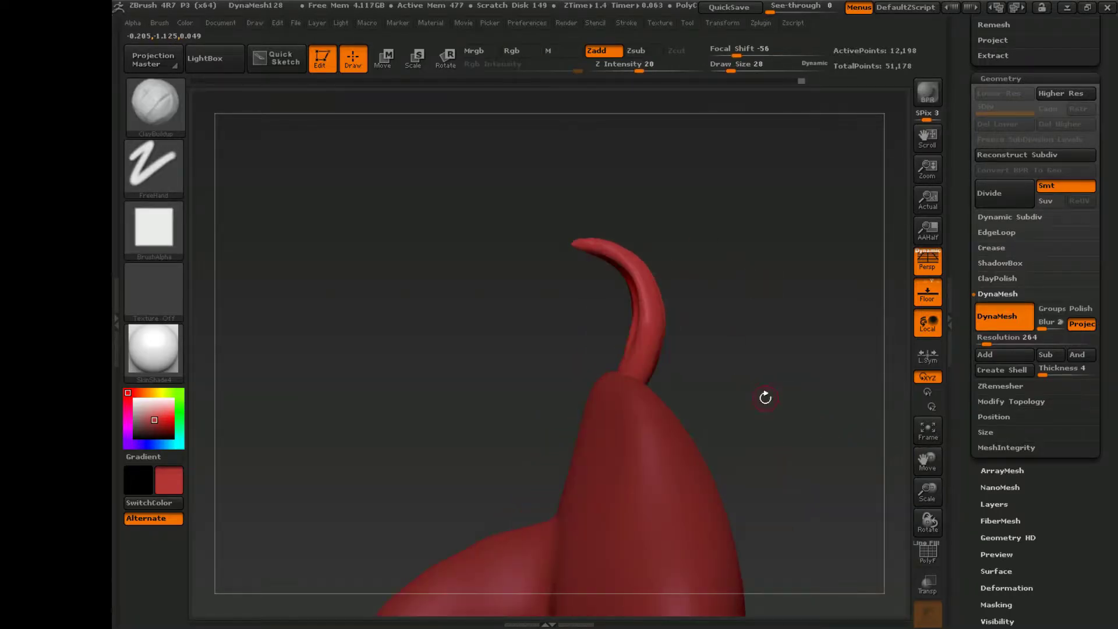
Carve vertical grooves into the front of the horn with the Dam_Standard brush at draw size 28.
key(b)
click(706, 344)
drag(757, 408, 686, 231)
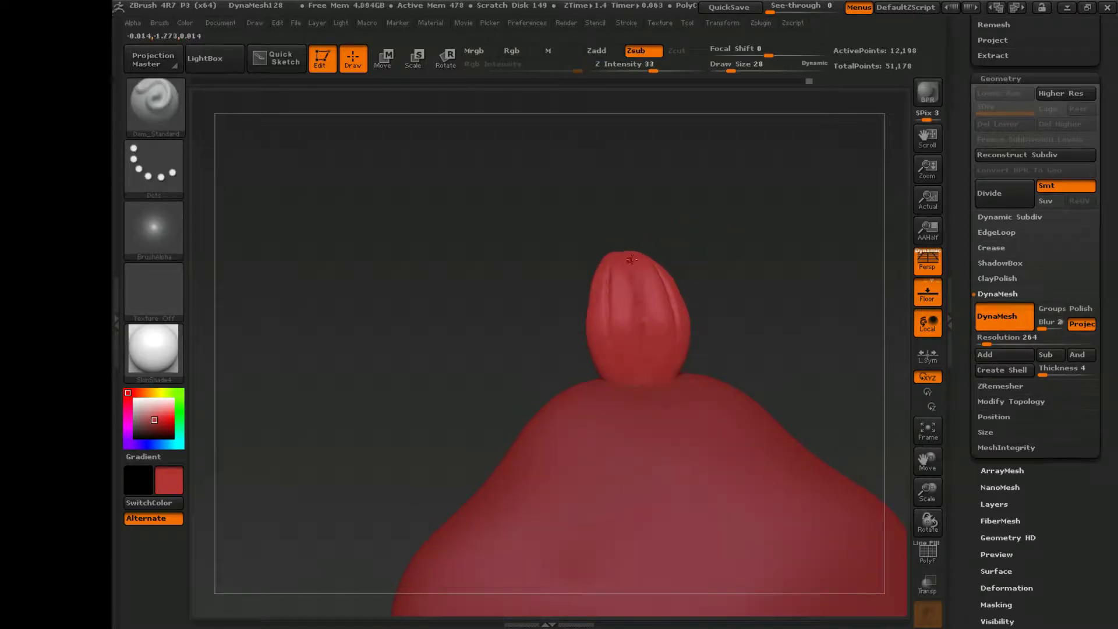
drag(632, 259, 629, 245)
mouse_move(636, 327)
mouse_down()
mouse_move(646, 347)
mouse_move(626, 348)
mouse_move(623, 332)
mouse_move(679, 268)
mouse_move(675, 220)
mouse_move(781, 254)
mouse_move(742, 262)
mouse_up()
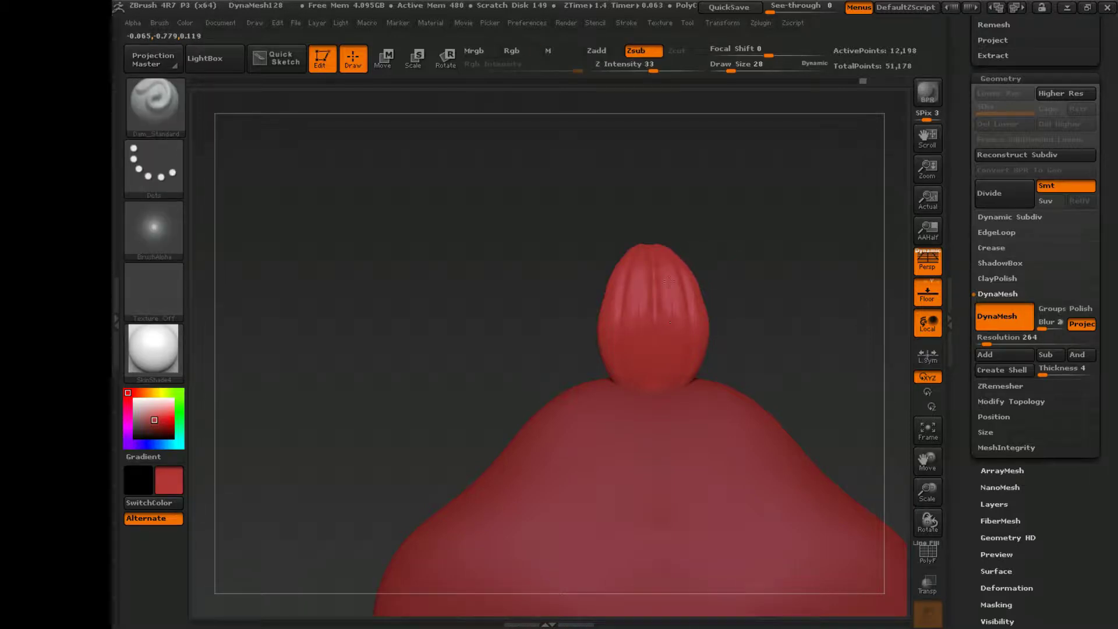
mouse_move(669, 374)
shift+mouse_down()
mouse_move(726, 318)
mouse_move(770, 327)
mouse_move(751, 280)
mouse_move(757, 256)
shift+mouse_up()
Lay a vertical Transpose line through the grooved horn and raise the horn slightly above the body.
key(f)
drag(1110, 368, 1110, 463)
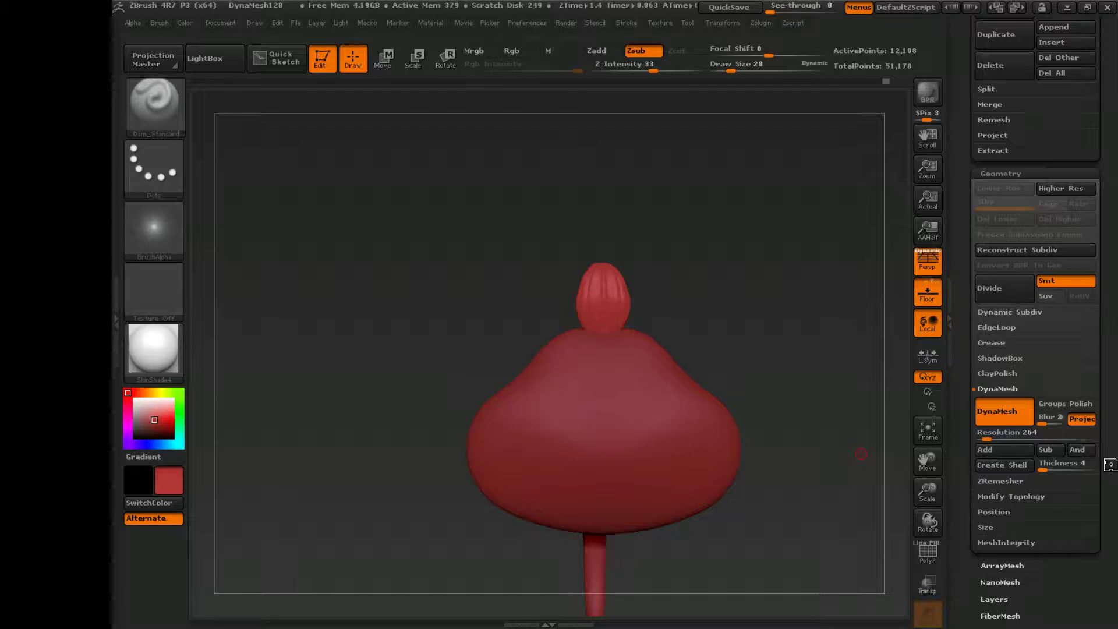
key(w)
mouse_move(603, 299)
mouse_down()
mouse_move(761, 299)
mouse_move(604, 149)
mouse_move(608, 138)
mouse_up()
drag(760, 299, 781, 384)
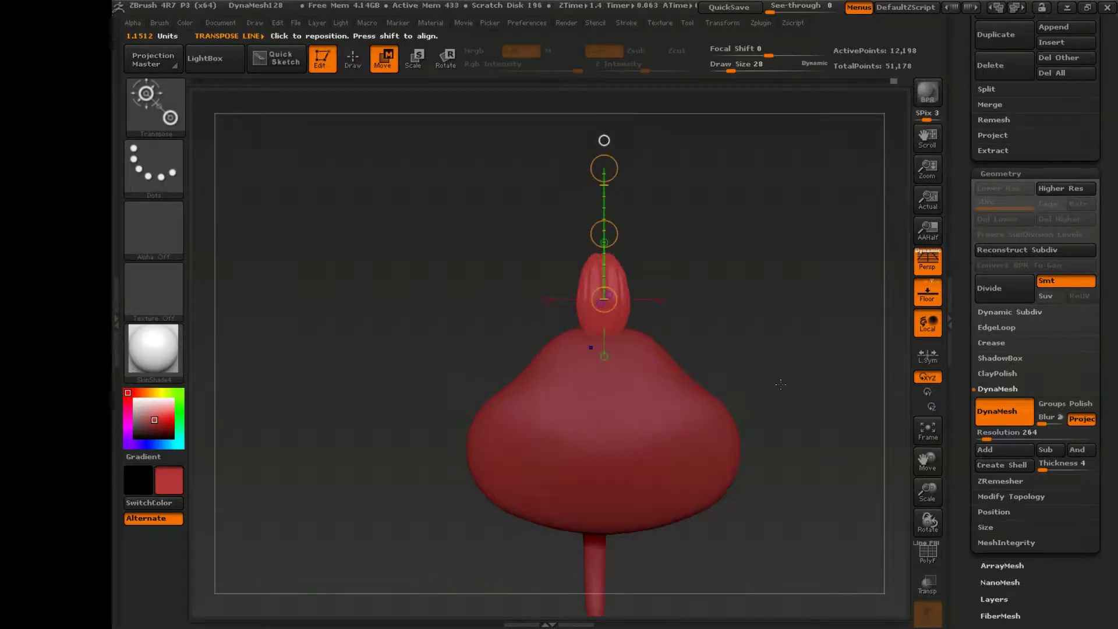
drag(715, 553, 701, 360)
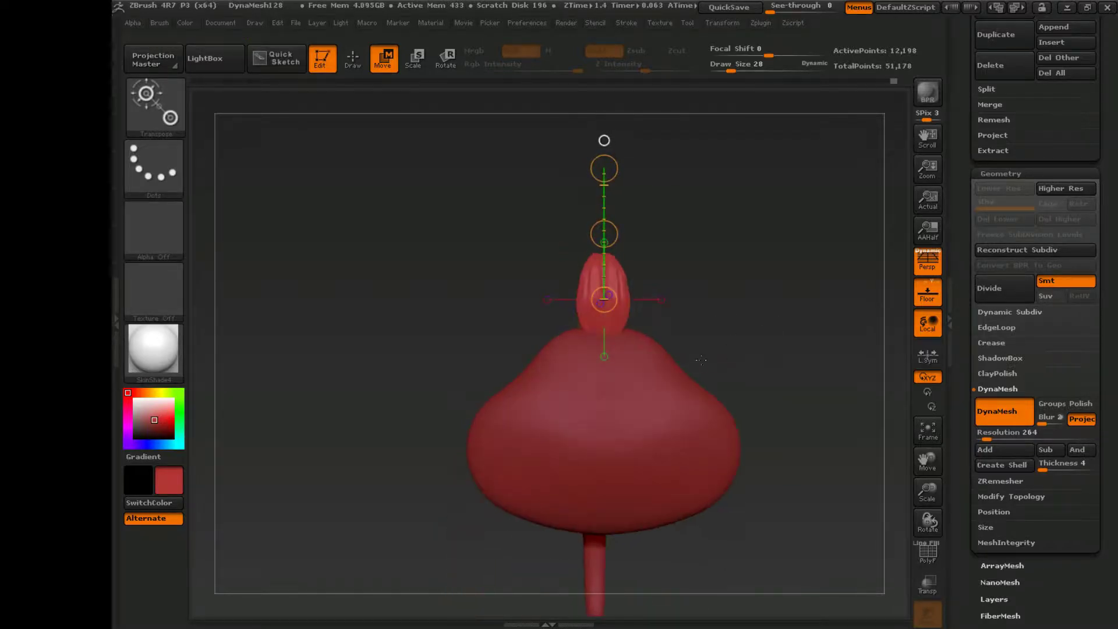
Duplicate the horn subtool, move and tilt the copy outward beside it, and adjust the original's placement.
drag(1112, 262, 1111, 582)
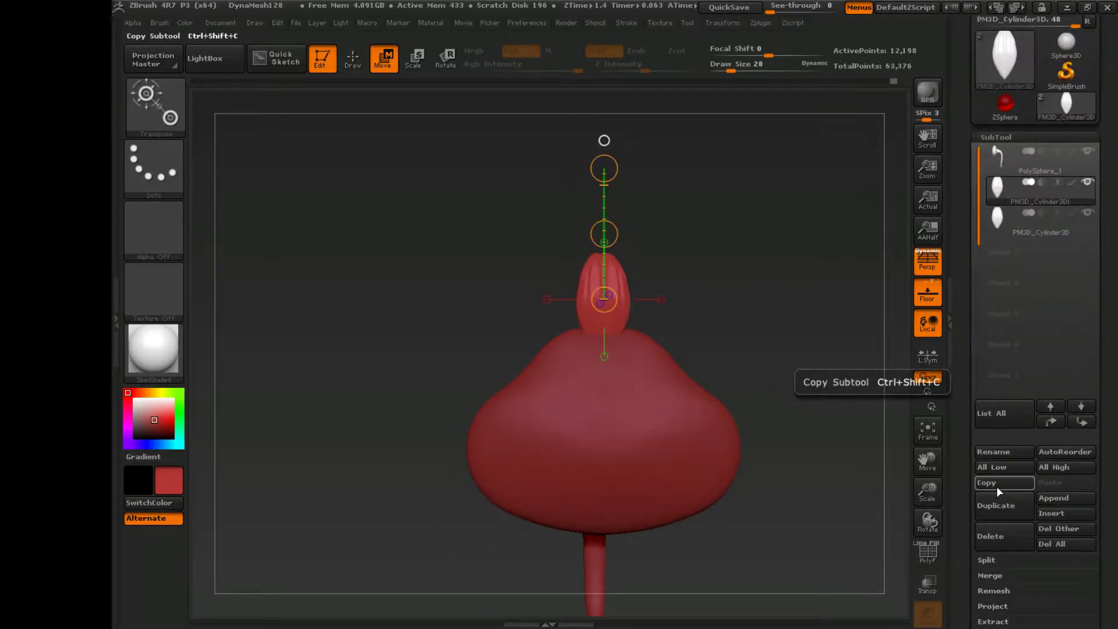
click(995, 505)
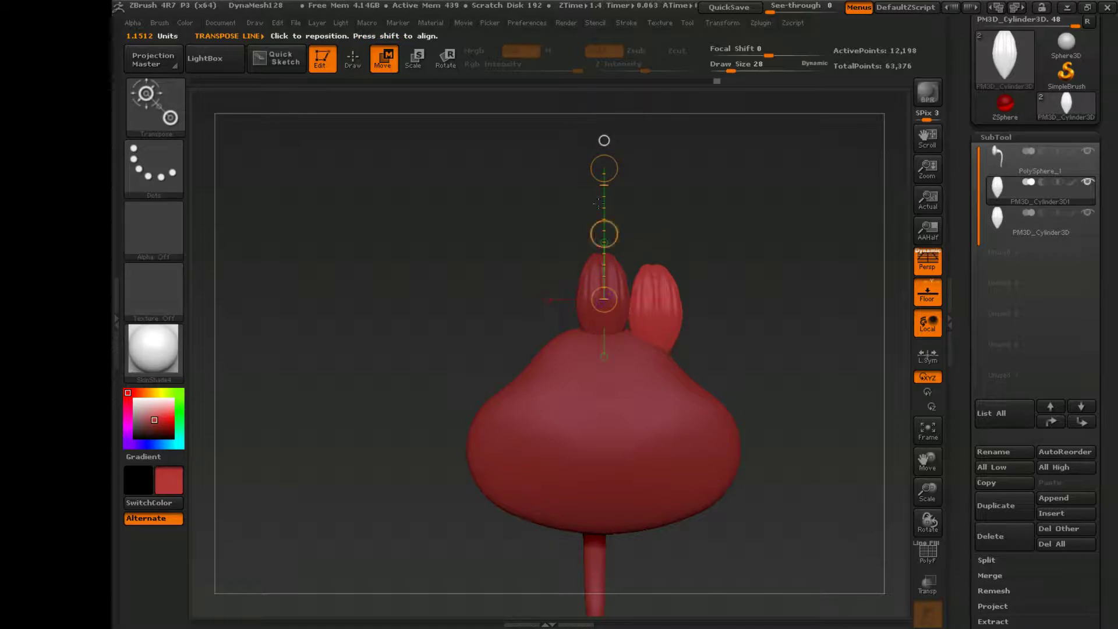
key(r)
drag(599, 202, 669, 314)
key(w)
click(1038, 228)
drag(698, 244, 640, 245)
mouse_move(1034, 232)
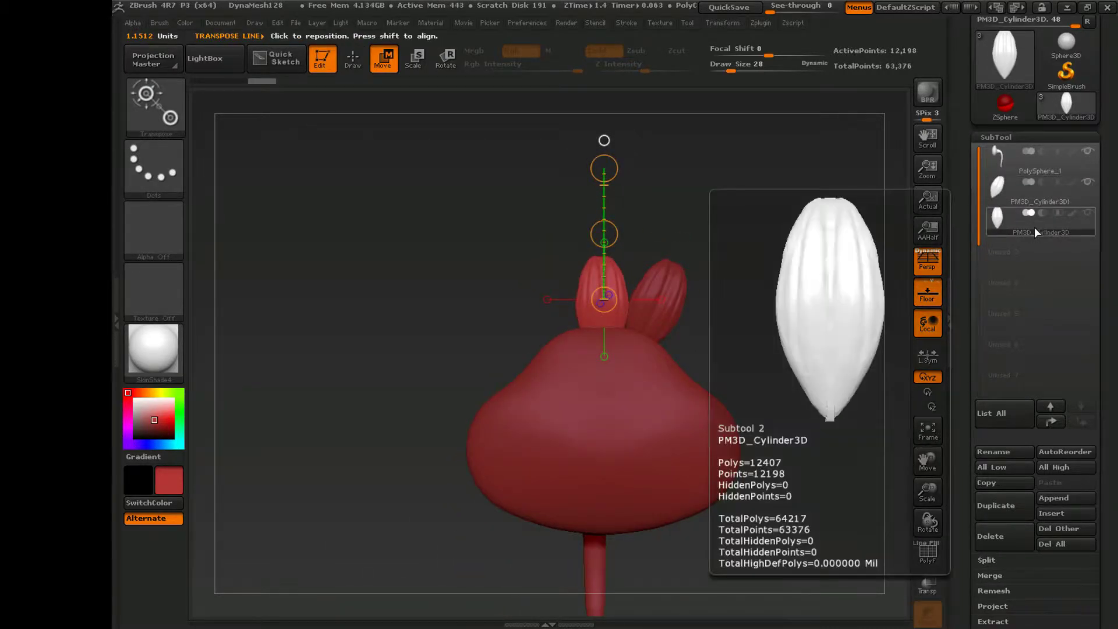
Duplicate the tilted horn, then move and rotate the copy into third place along the body's sloping edge.
click(1048, 195)
click(995, 505)
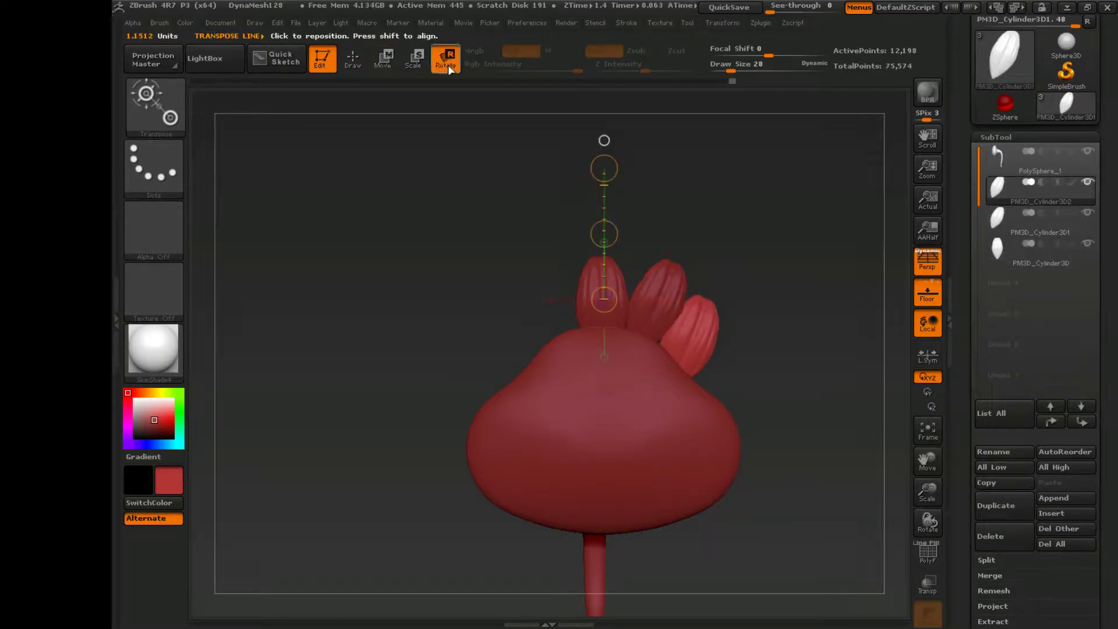
key(w)
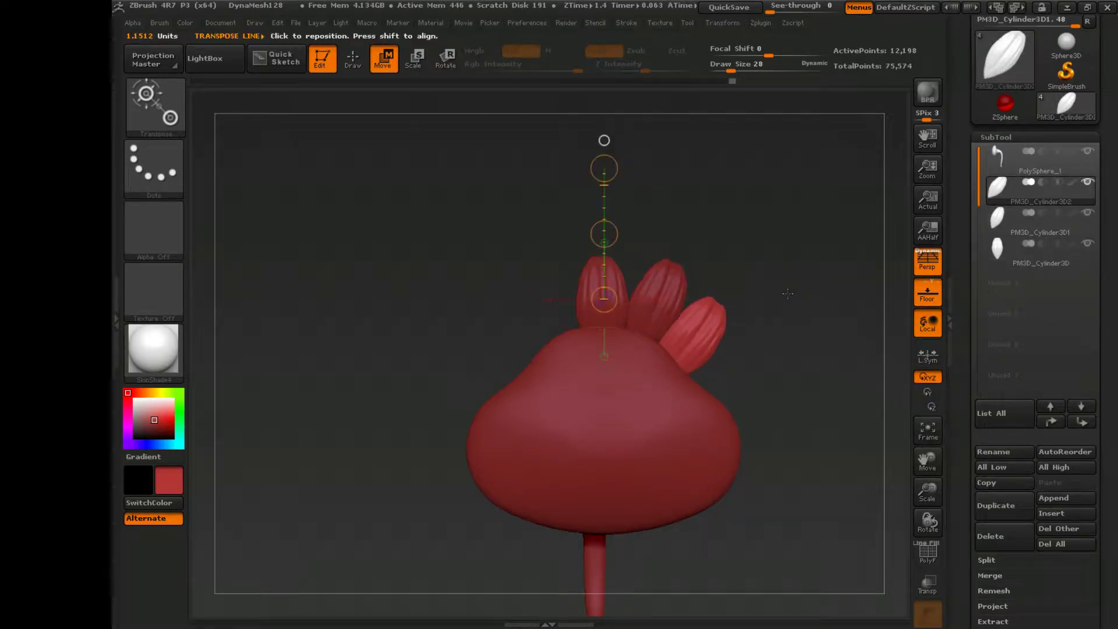
key(ctrl+z)
key(ctrl+z)
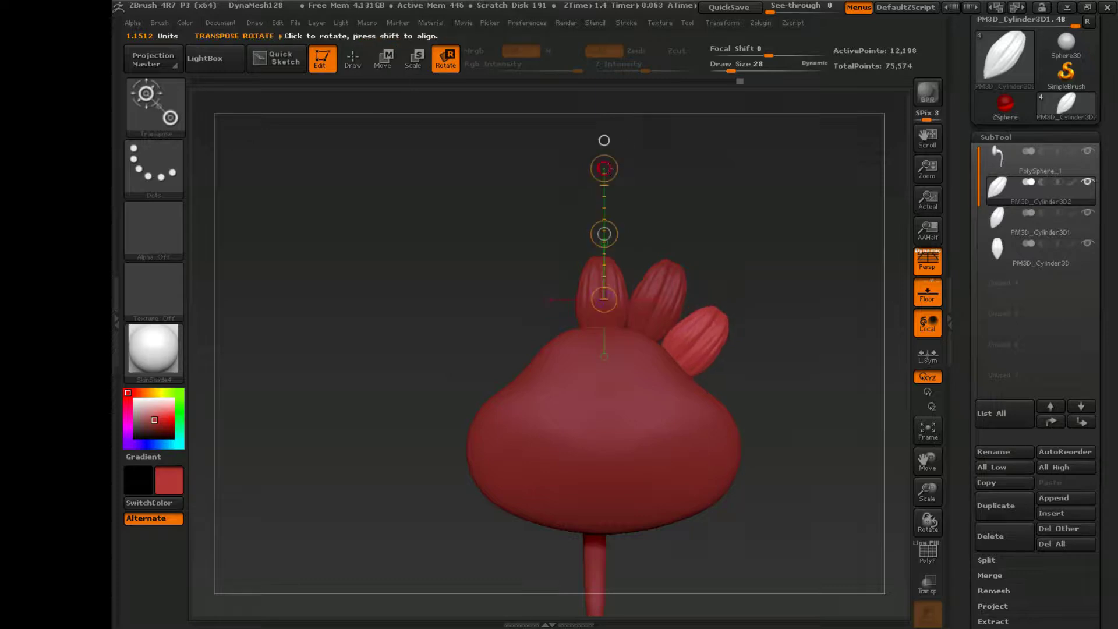
key(ctrl+shift+z)
key(ctrl+shift+z)
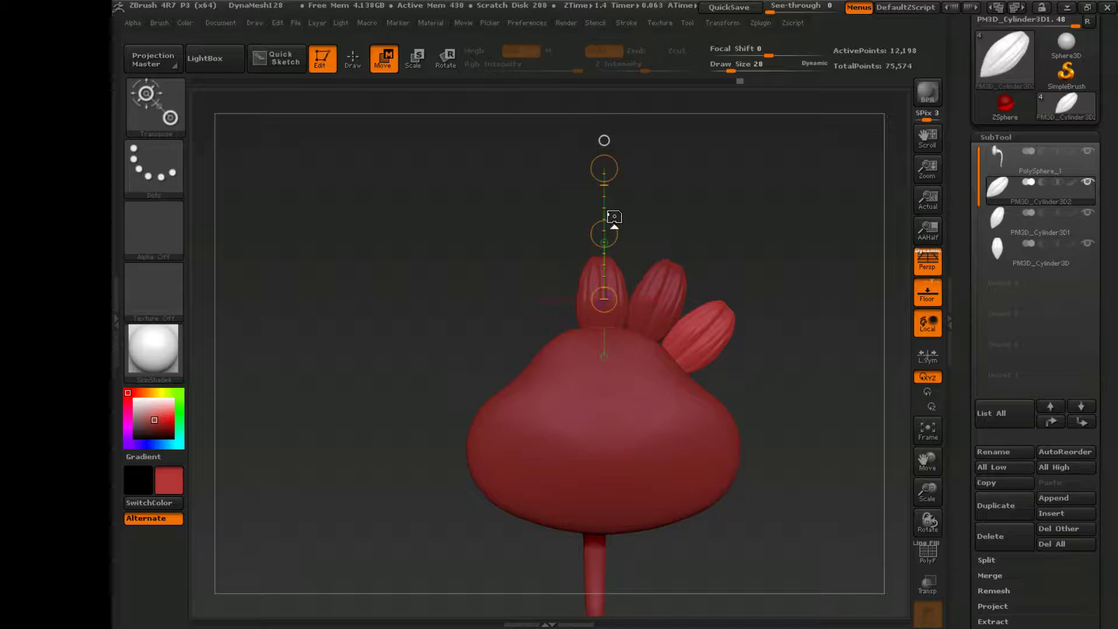
mouse_move(614, 216)
mouse_down()
mouse_move(687, 215)
mouse_move(605, 212)
mouse_up()
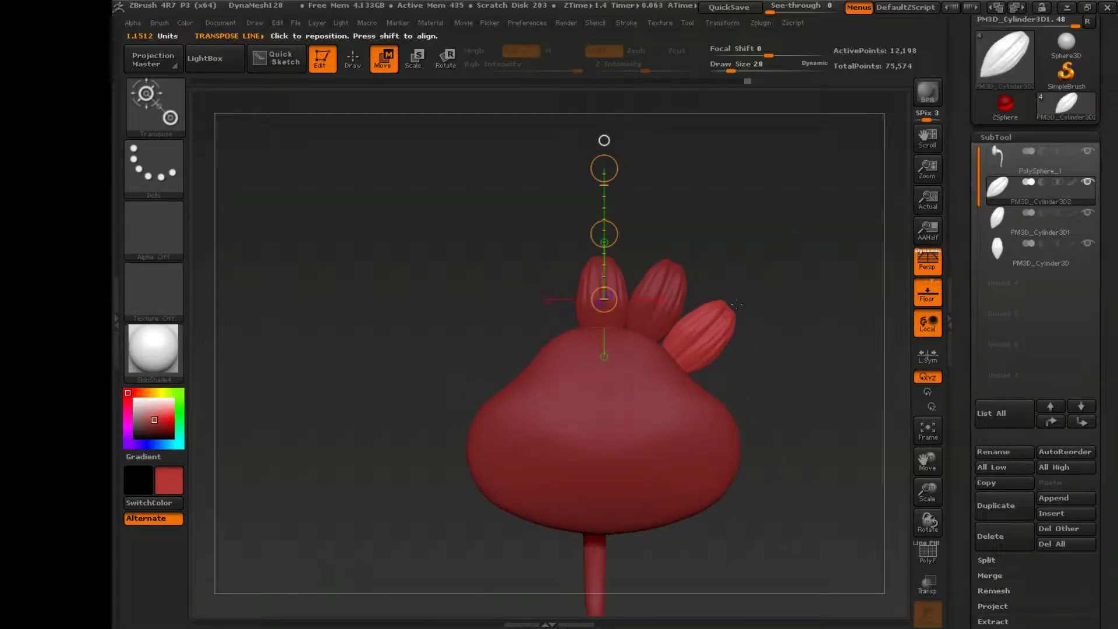
Duplicate the third horn, then move and rotate the copy into fourth place farther down the body's edge.
click(993, 505)
drag(673, 349, 766, 256)
drag(722, 326, 760, 346)
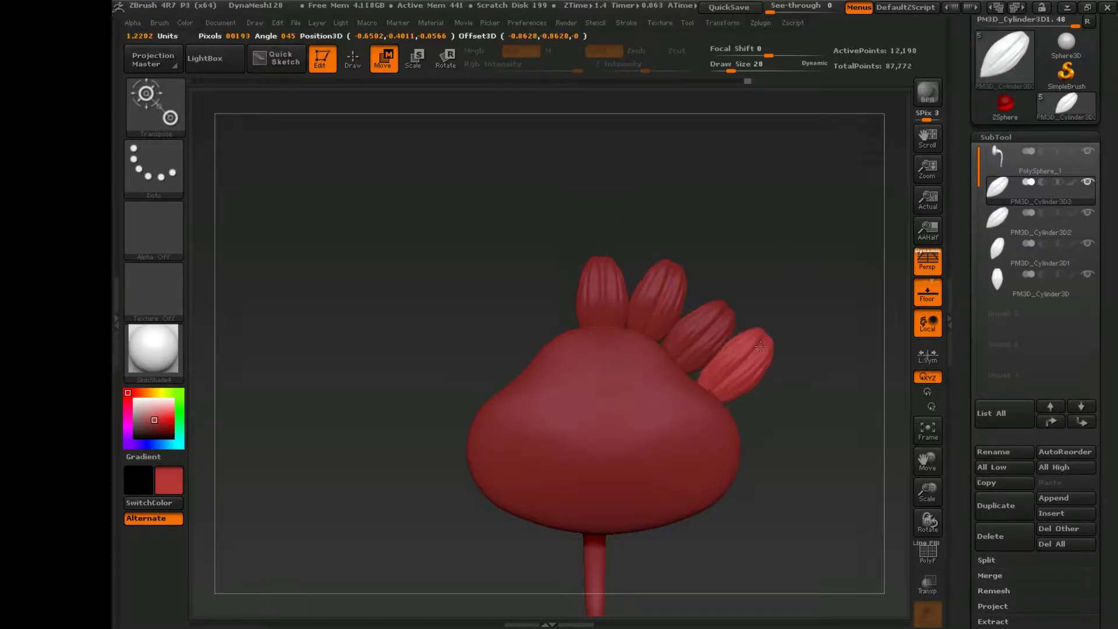
key(r)
drag(788, 249, 778, 288)
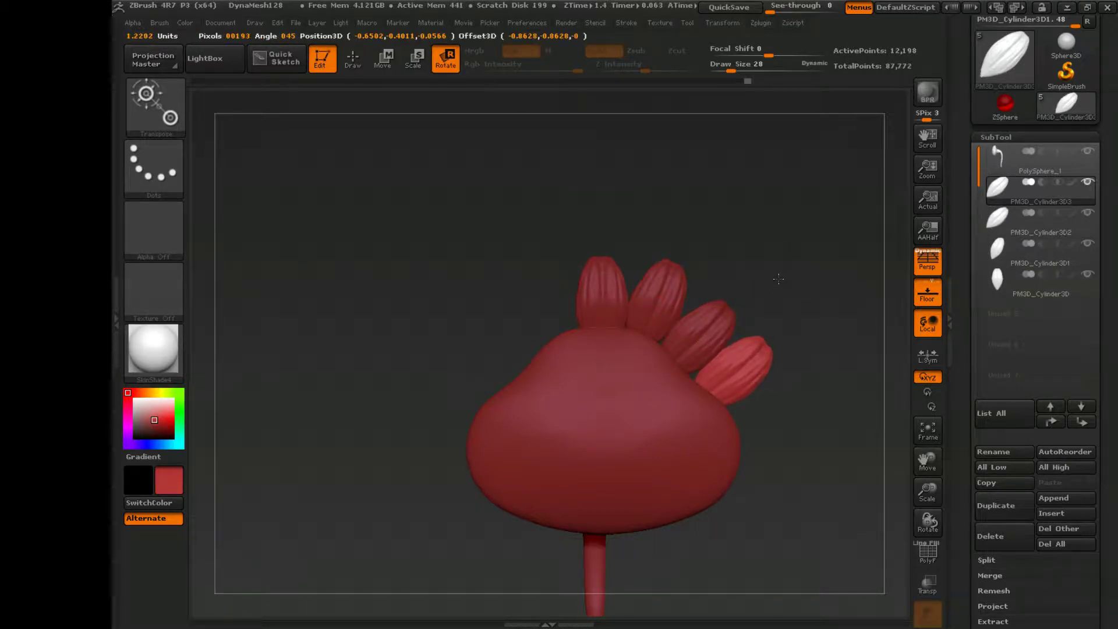
key(ctrl+z)
key(w)
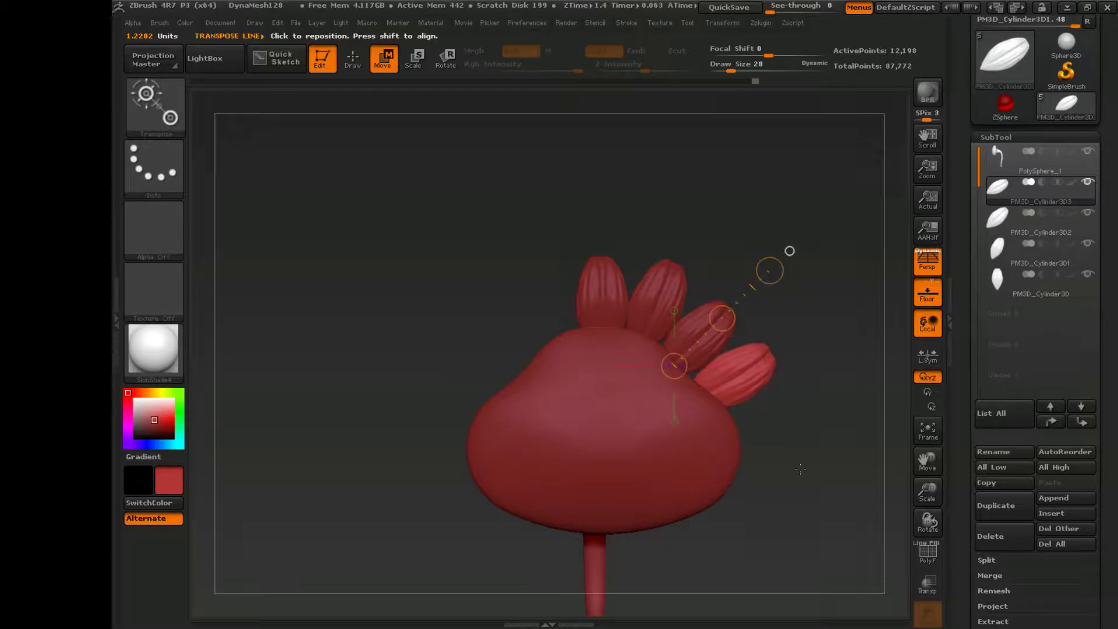
drag(800, 469, 788, 471)
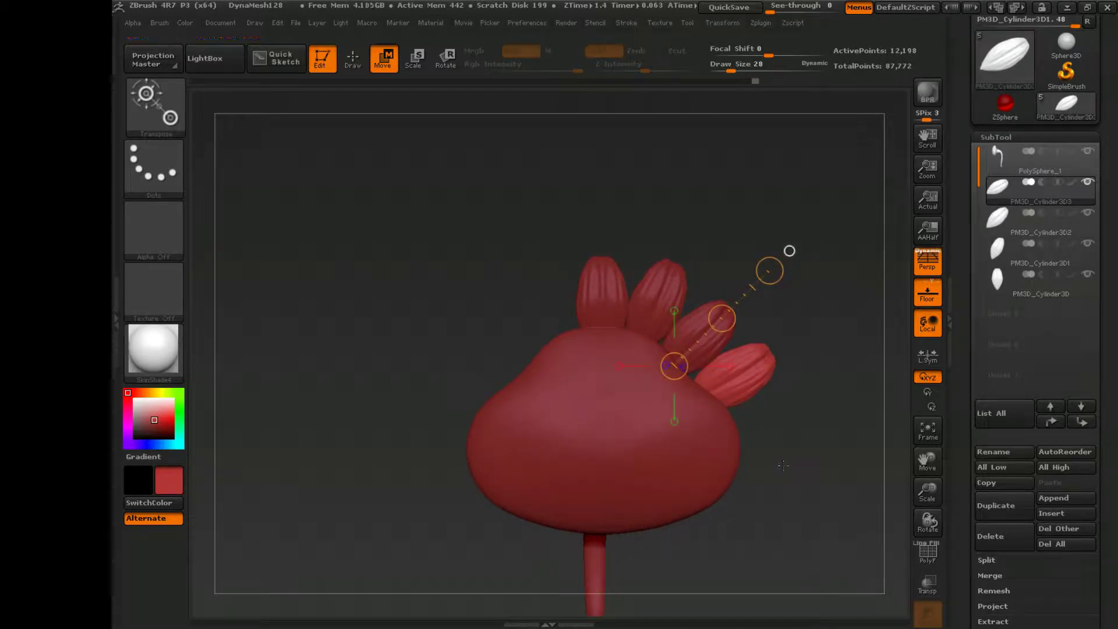
Select the central horn and raise it slightly along a vertical Transpose line.
alt+click(600, 280)
drag(598, 333, 602, 211)
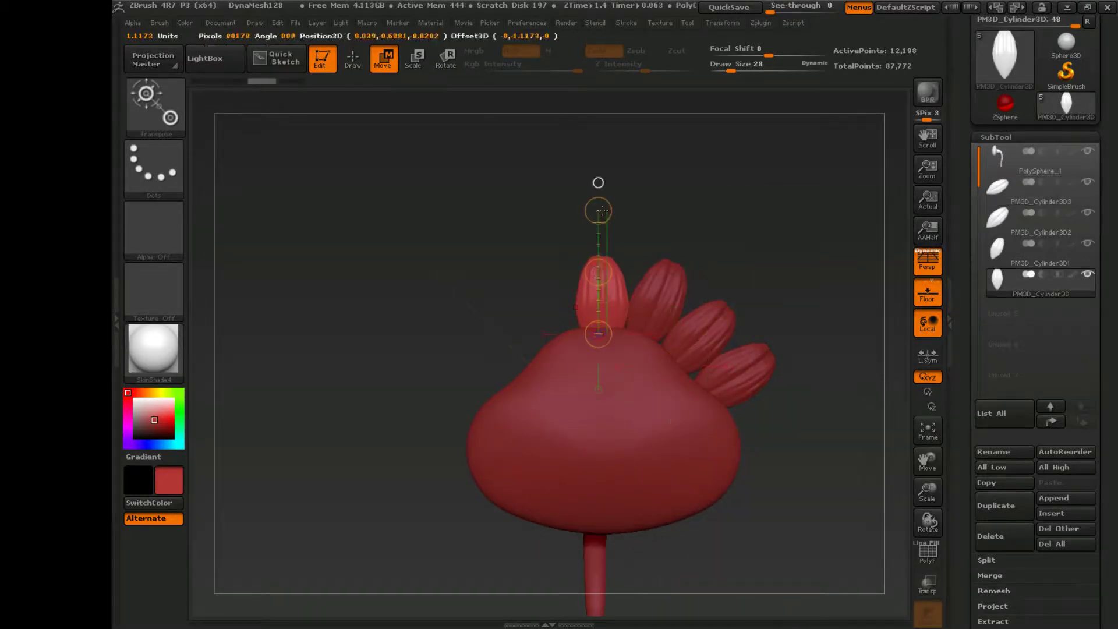
drag(607, 333, 606, 209)
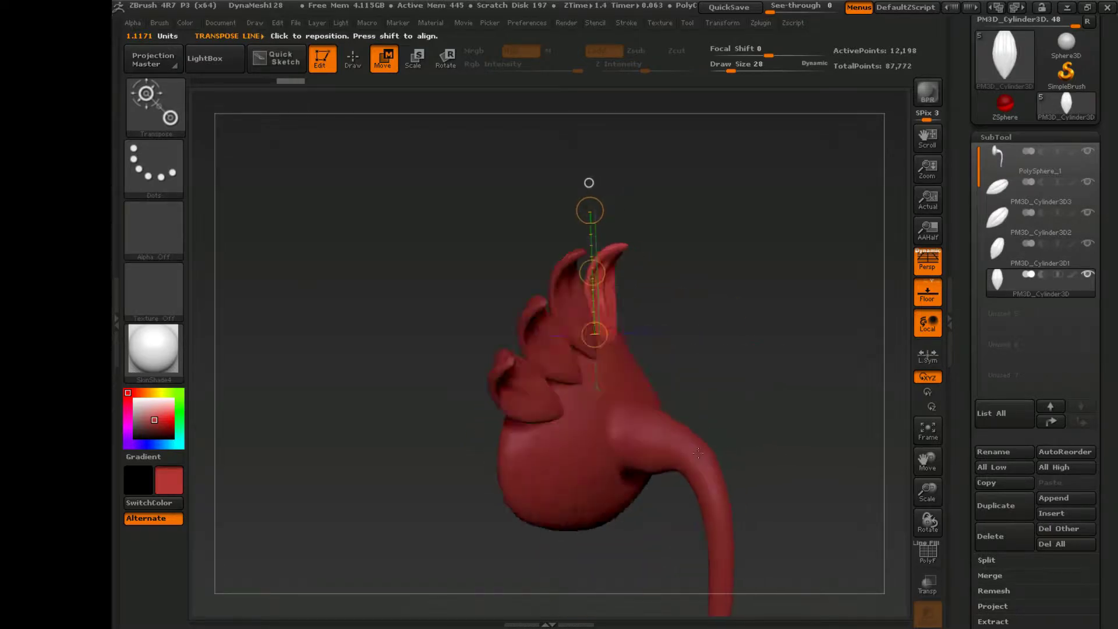
Duplicate the fourth horn and place the copy fifth along the edge, rotated closer to horizontal.
click(1073, 192)
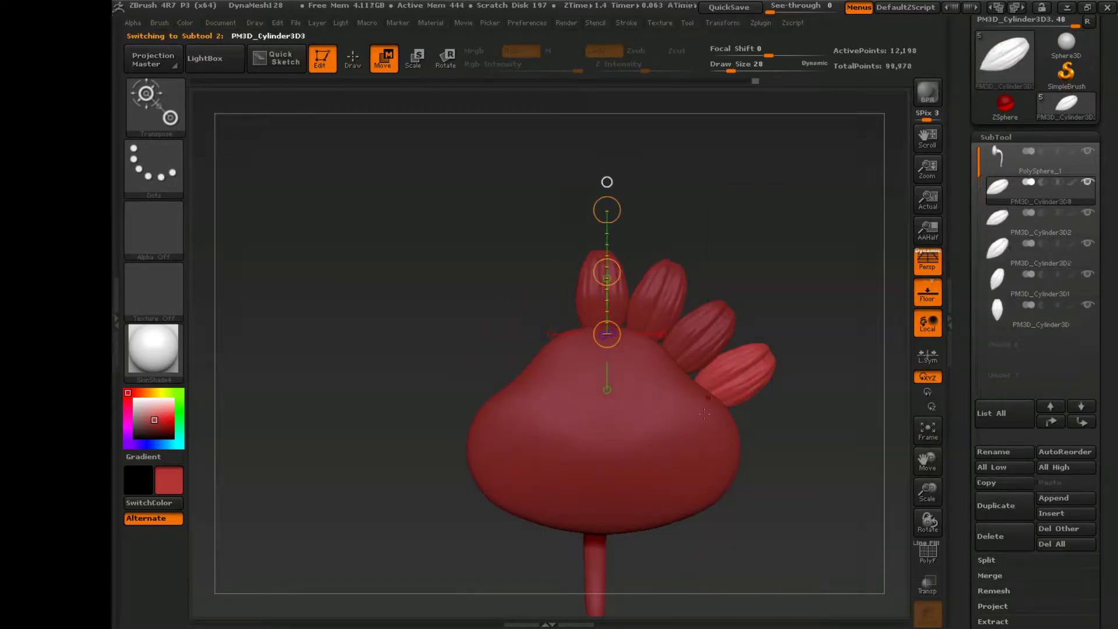
drag(721, 427, 848, 404)
ctrl+drag(768, 417, 783, 430)
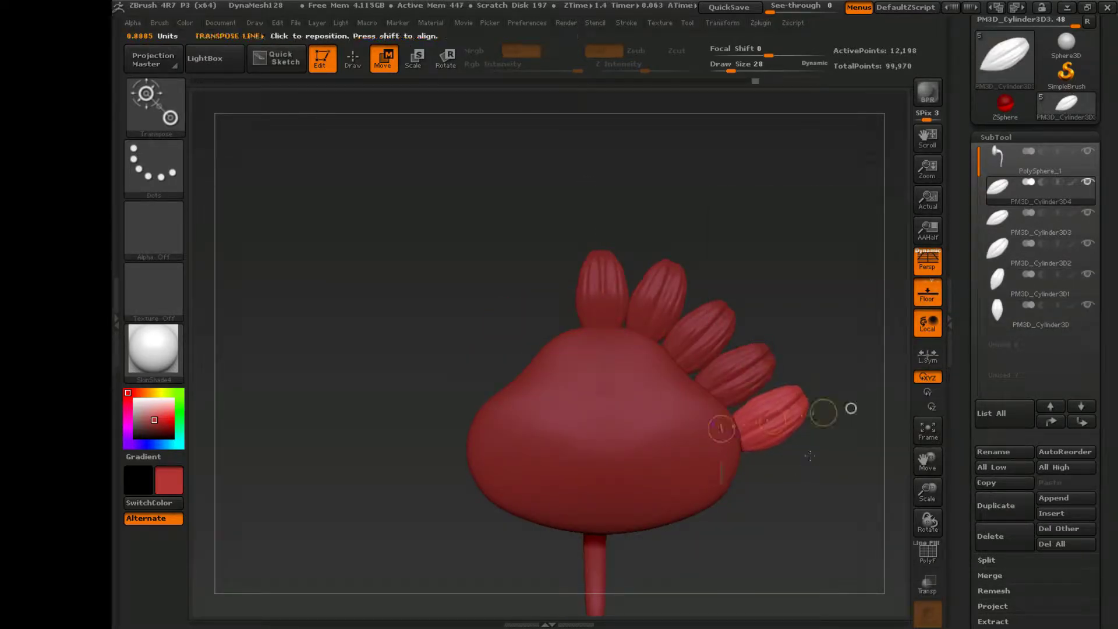
key(r)
key(w)
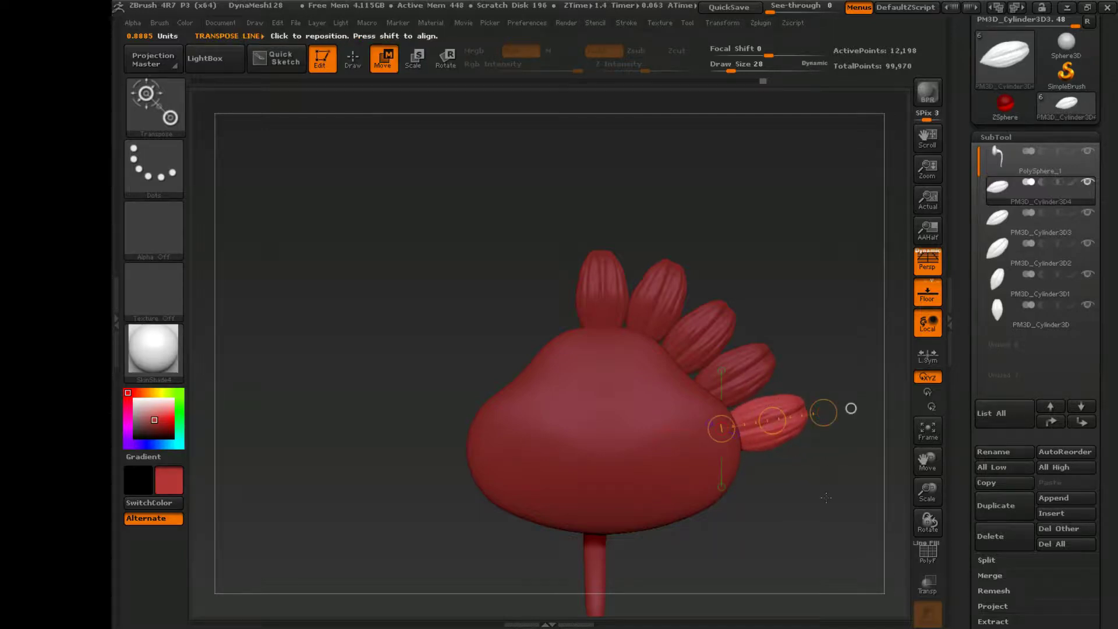
drag(784, 502, 792, 471)
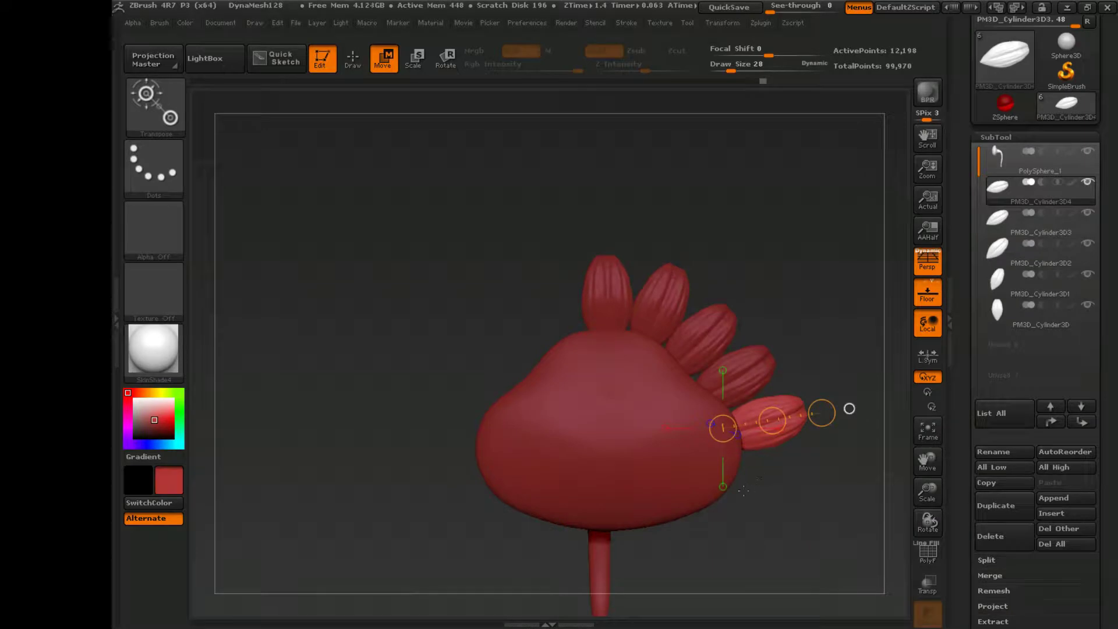
Duplicate the fifth horn and position the copy directly below it, tilted slightly downward from the body's side.
ctrl+drag(772, 419, 775, 443)
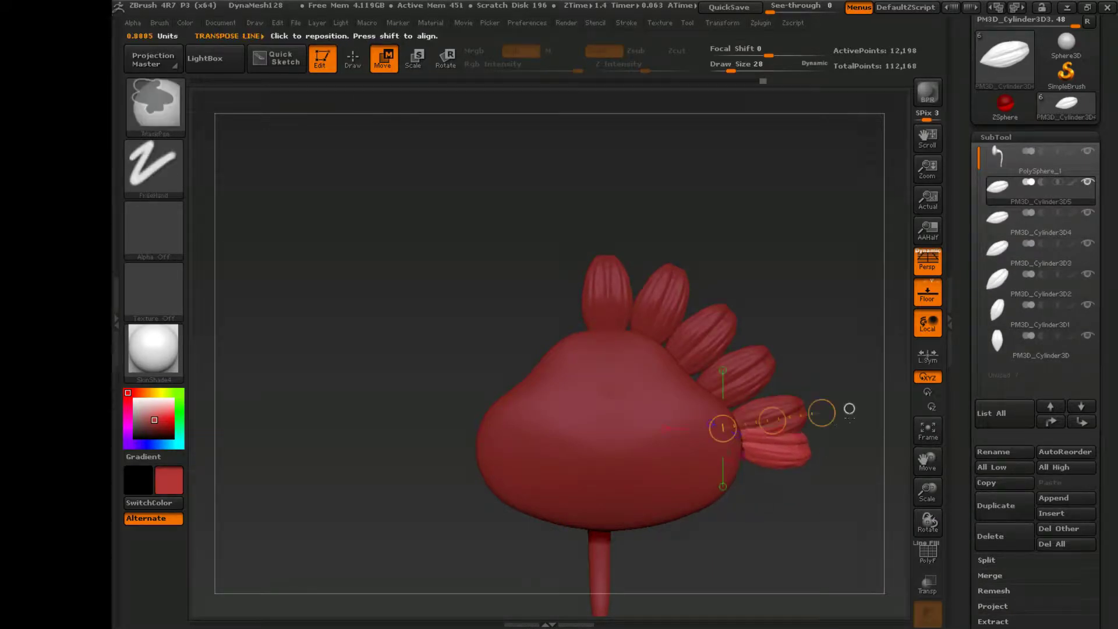
drag(848, 407, 787, 445)
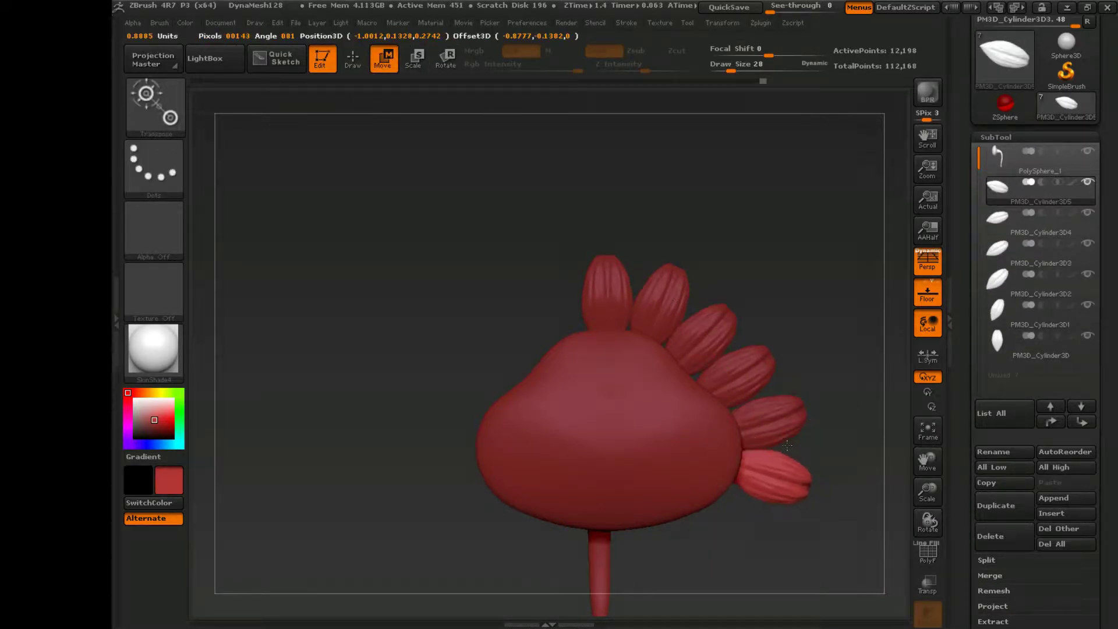
key(ctrl+z)
key(ctrl+shift+z)
key(ctrl+z)
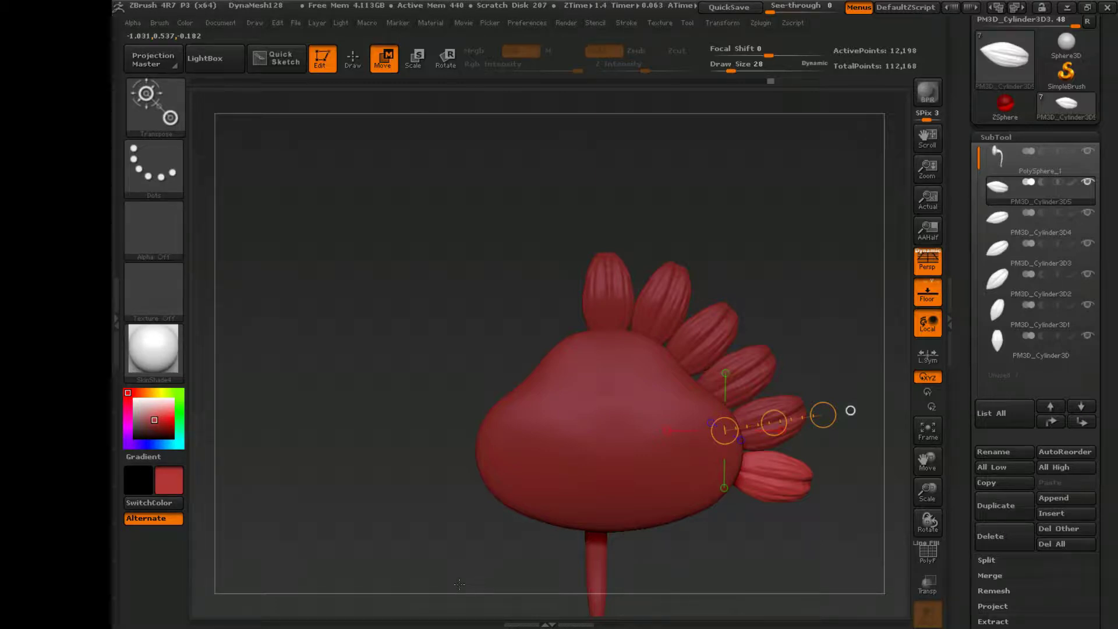
drag(460, 583, 959, 425)
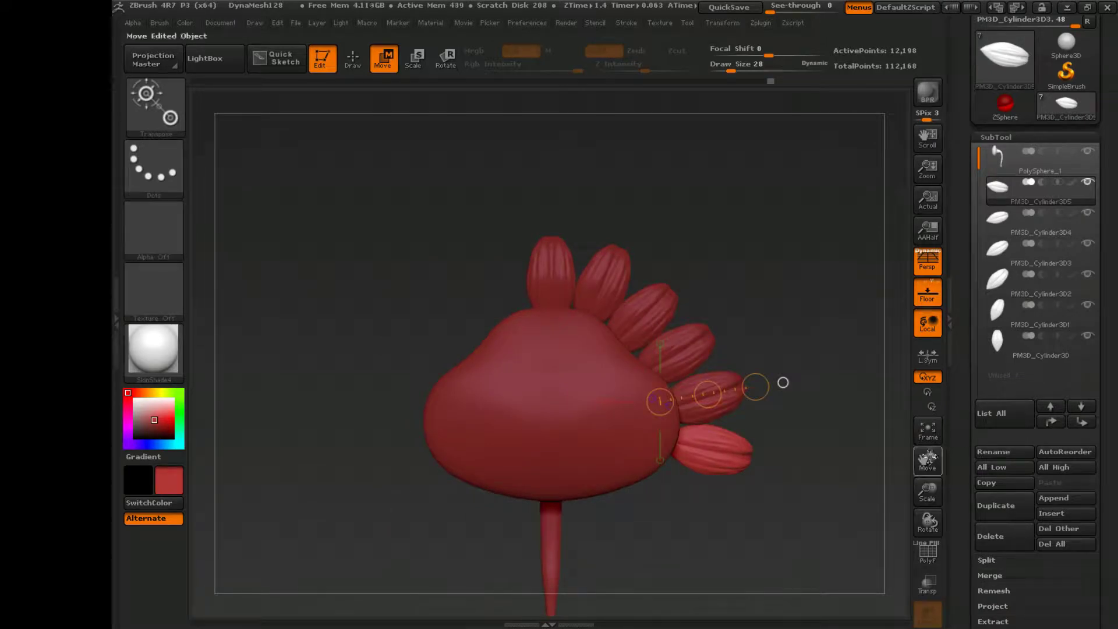
Duplicate the sixth horn, then rotate and move the copy diagonally downward onto the body's lower side.
click(995, 505)
key(r)
drag(707, 394, 766, 431)
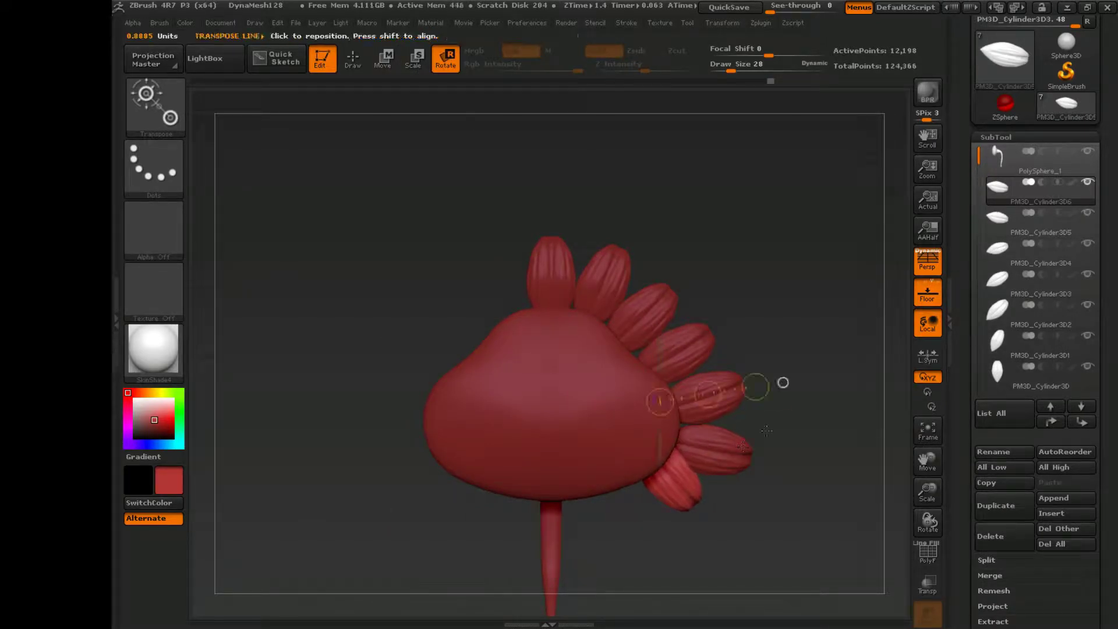
key(w)
drag(707, 394, 711, 401)
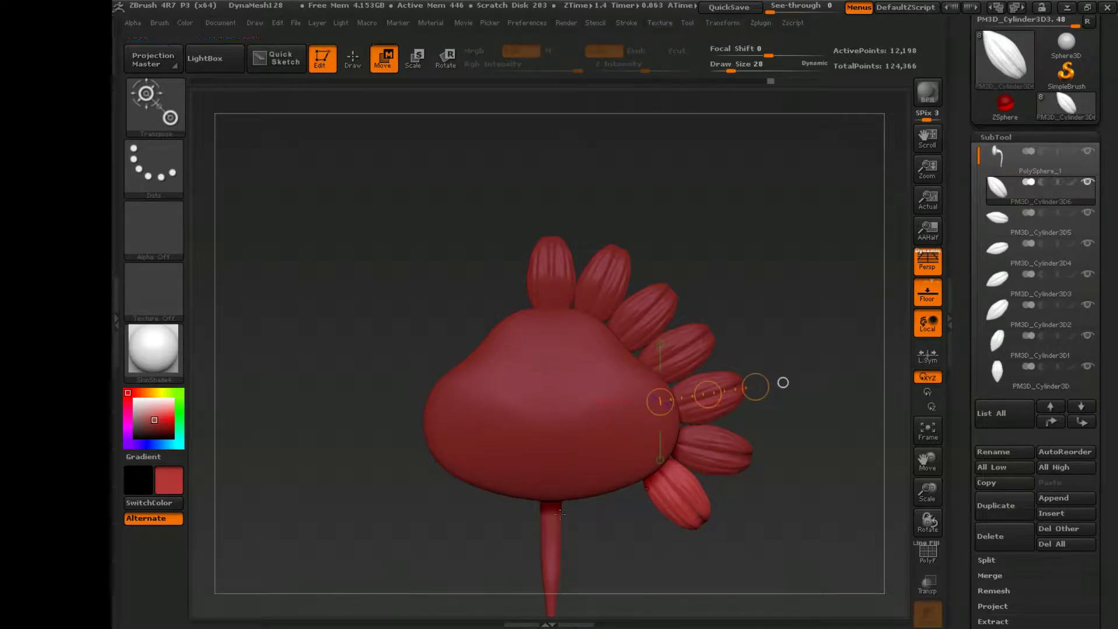
Duplicate the seventh horn, then move and rotate the copy to point steeply downward nearer the limb.
drag(559, 513, 909, 448)
click(995, 505)
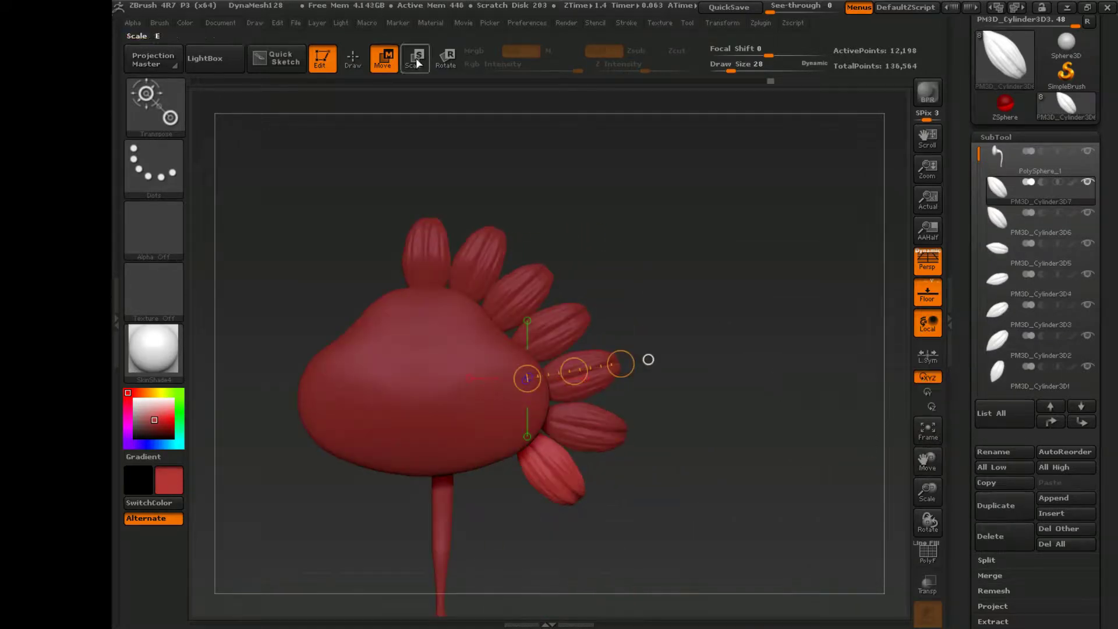
mouse_move(574, 370)
mouse_down()
mouse_move(559, 407)
mouse_move(581, 396)
mouse_move(579, 372)
mouse_up()
key(r)
drag(649, 359, 627, 349)
Adjust the seventh, sixth and fifth horns in turn to even out their spacing along the body's side.
click(1023, 230)
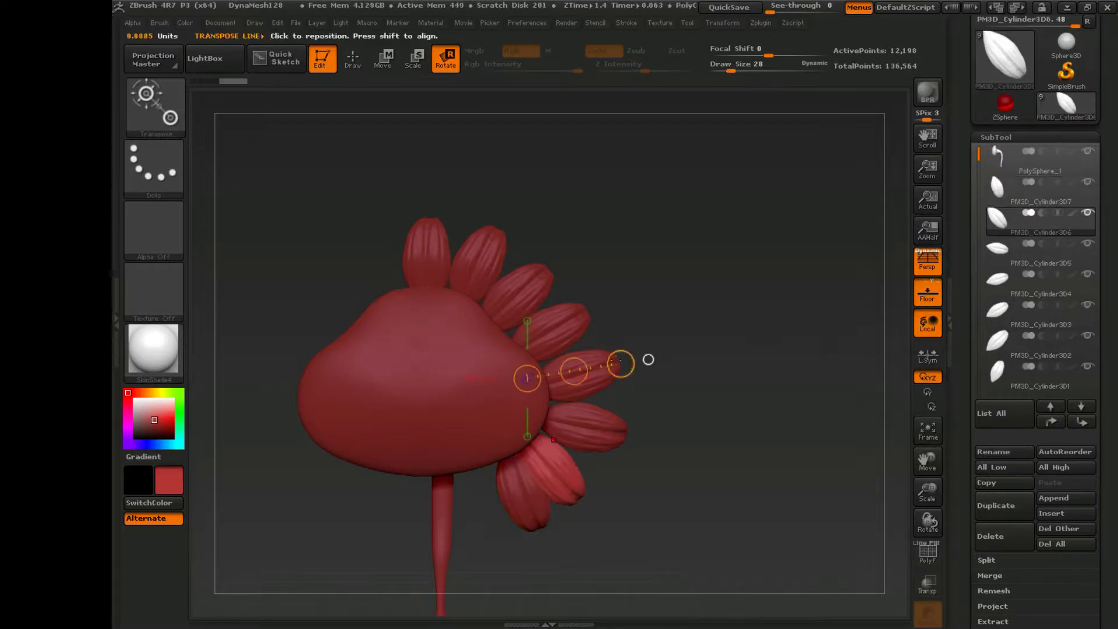
key(alt+Down)
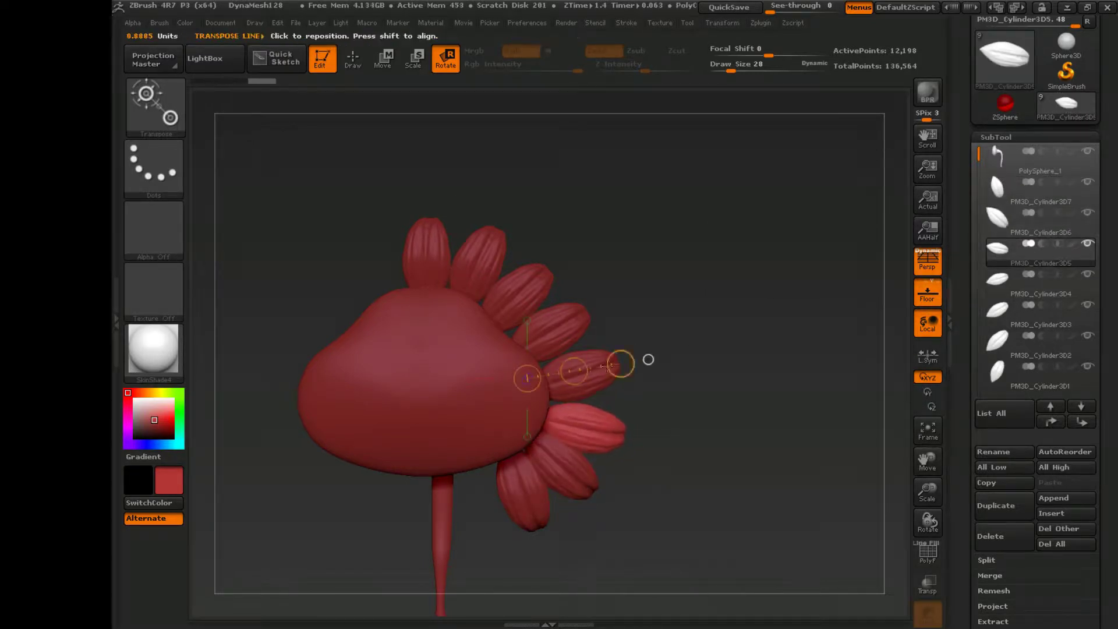
key(w)
drag(574, 370, 576, 366)
key(alt+Down)
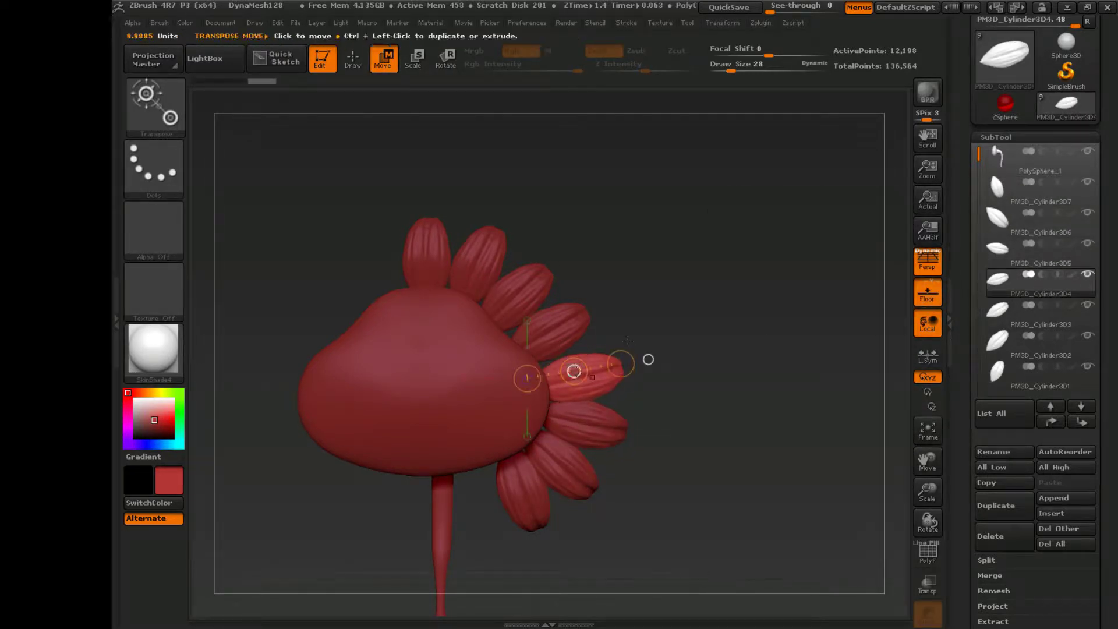
key(r)
click(385, 67)
drag(574, 371, 625, 364)
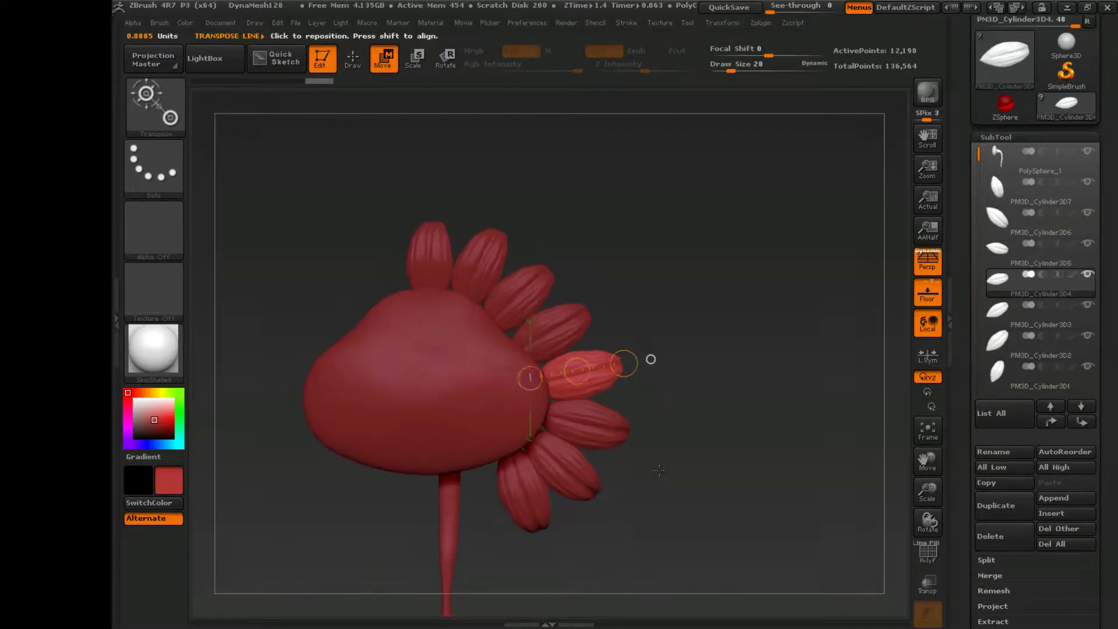
Duplicate the lowest horn, then move and rotate the copy into place beside it on the body's underside.
click(1032, 194)
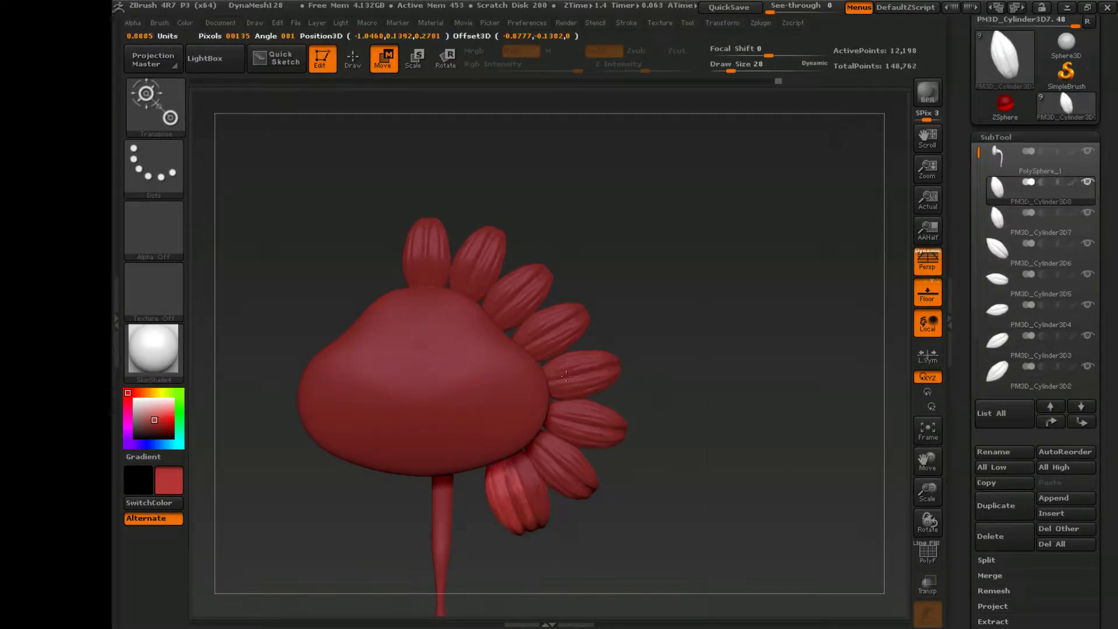
key(r)
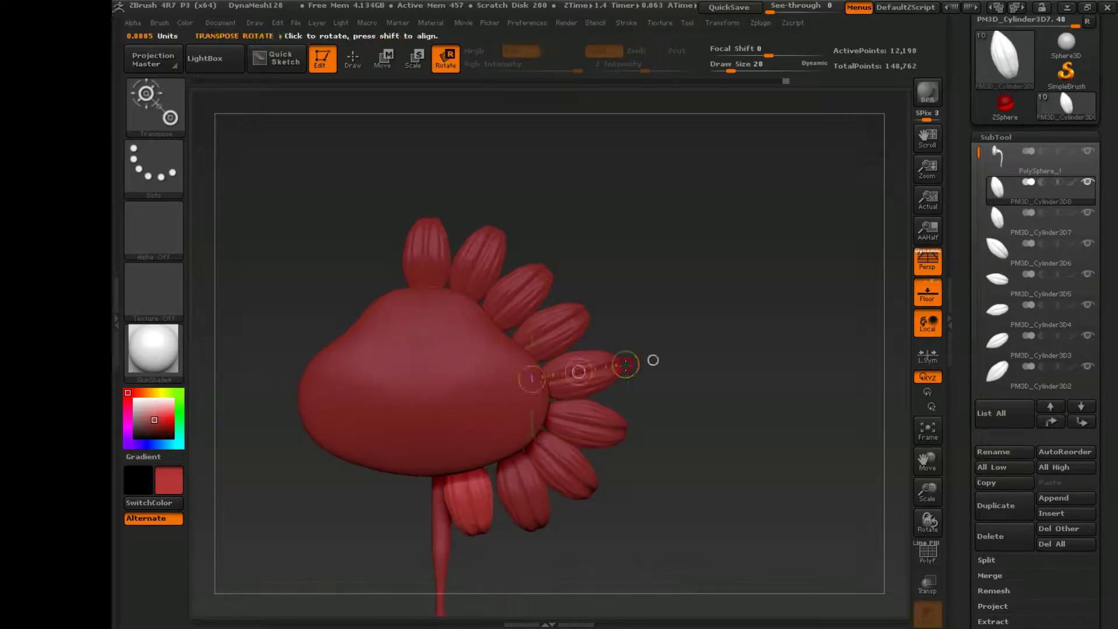
key(w)
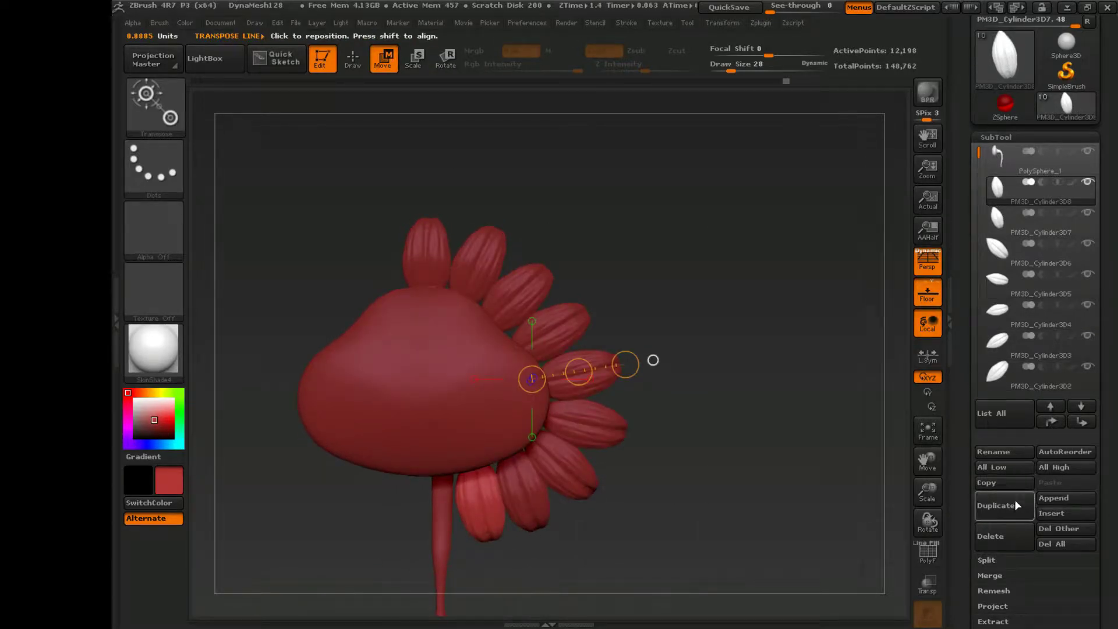
Duplicate the newest horn, then rotate and move the copy to hang straight down in front of the limb.
key(r)
ctrl+drag(578, 371, 616, 388)
drag(530, 379, 653, 360)
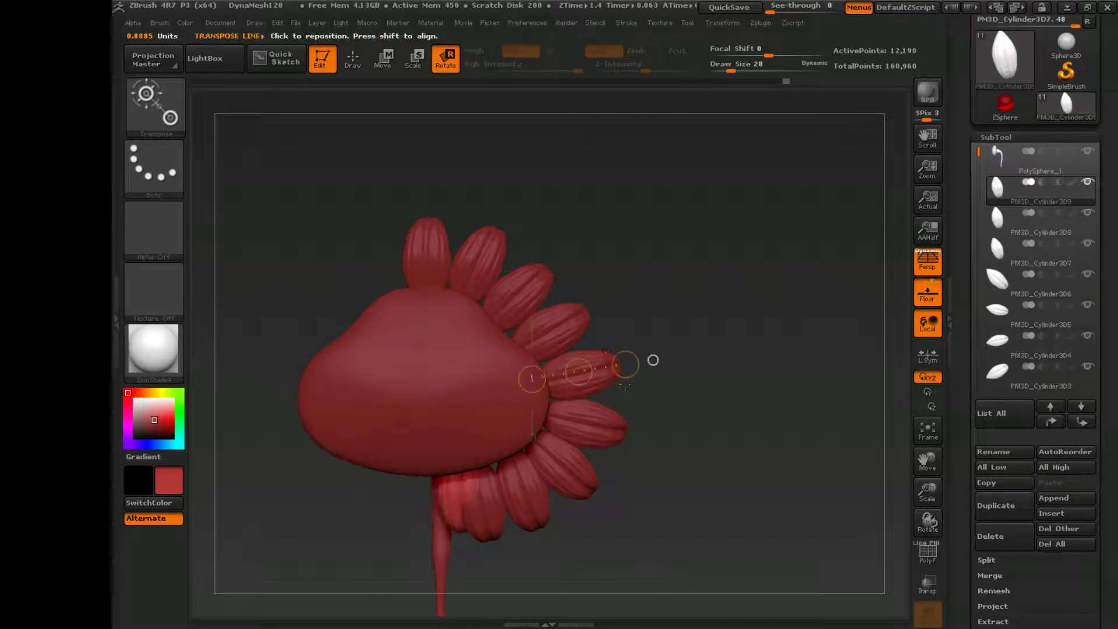
key(w)
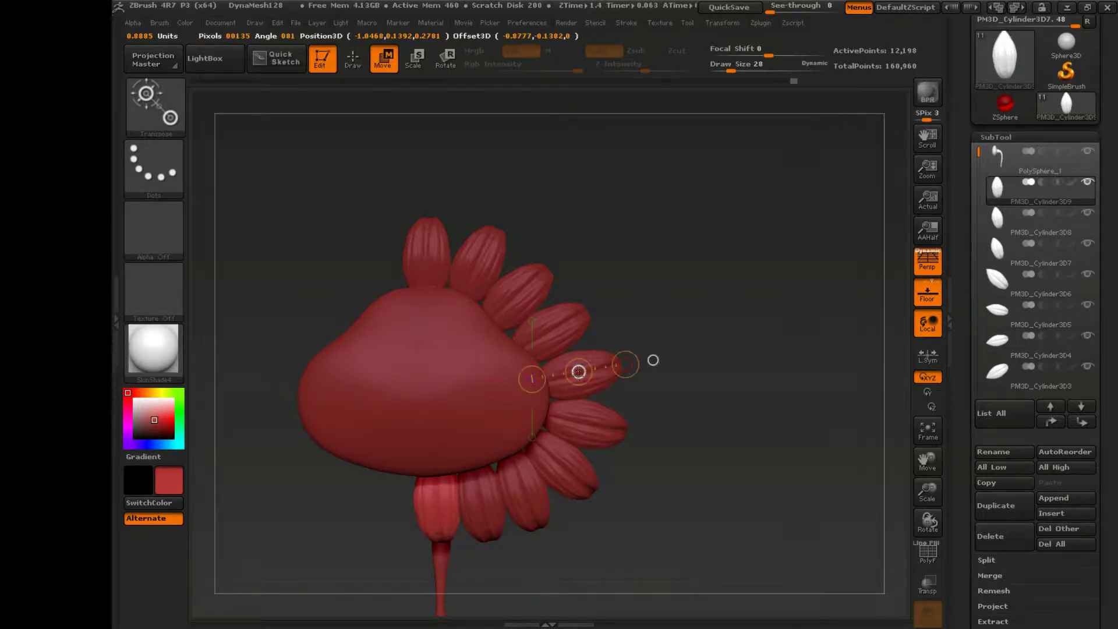
drag(652, 358, 510, 339)
drag(639, 463, 965, 459)
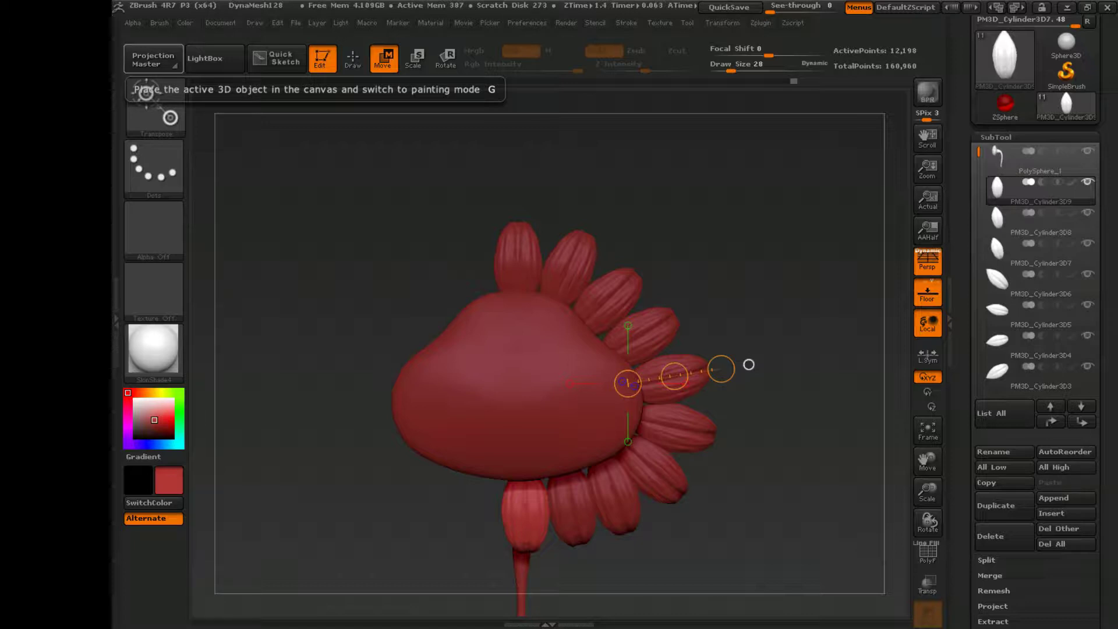
Duplicate the topmost horn (PM3D_Cylinder3D) and move the copy behind the original to begin a second row.
drag(980, 257, 979, 352)
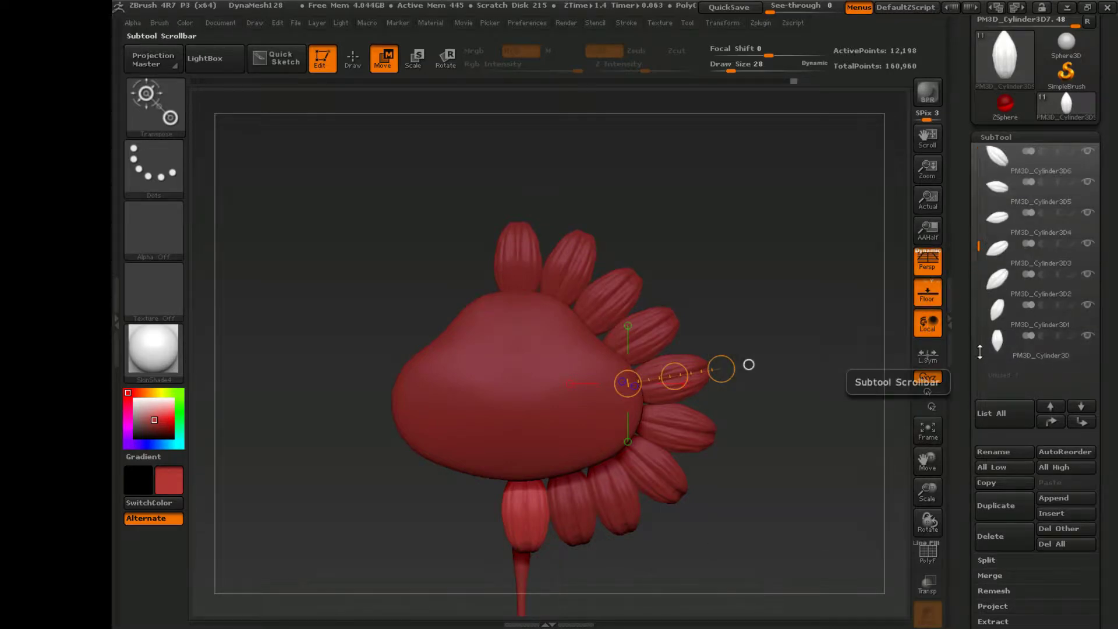
click(1016, 343)
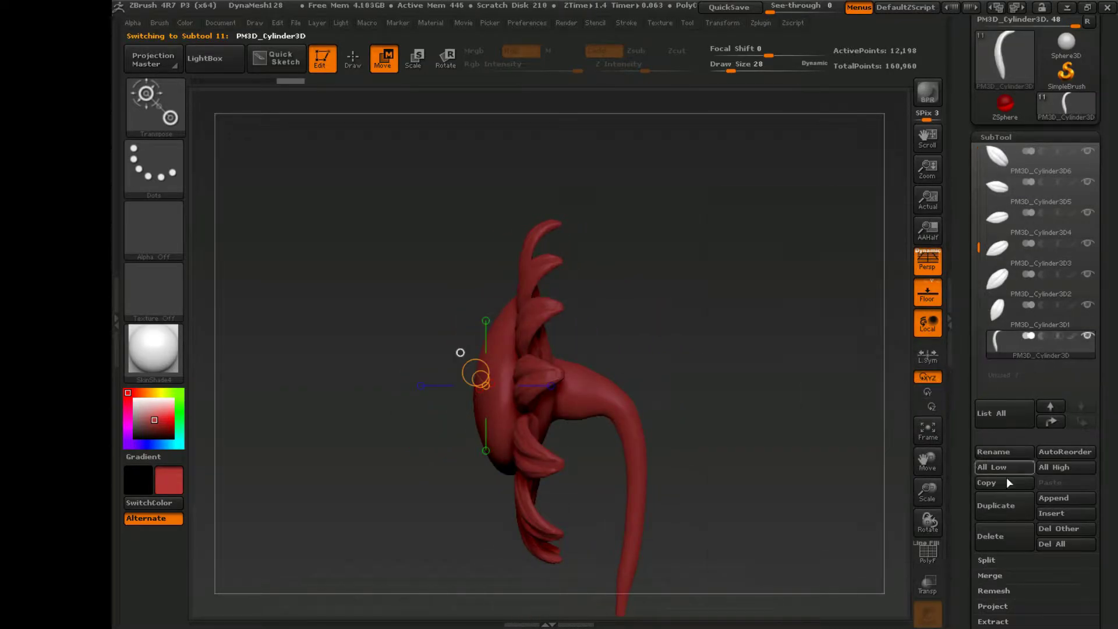
click(996, 505)
mouse_move(501, 377)
mouse_down()
mouse_move(811, 394)
mouse_move(808, 361)
mouse_up()
key(r)
key(w)
mouse_move(655, 409)
mouse_down()
mouse_move(716, 392)
mouse_move(669, 430)
mouse_move(753, 363)
mouse_move(698, 443)
mouse_move(751, 373)
mouse_move(727, 443)
mouse_move(699, 420)
mouse_up()
drag(537, 320, 714, 320)
Rotate and move the copied horn into the gap behind the first and second front-row horns.
key(r)
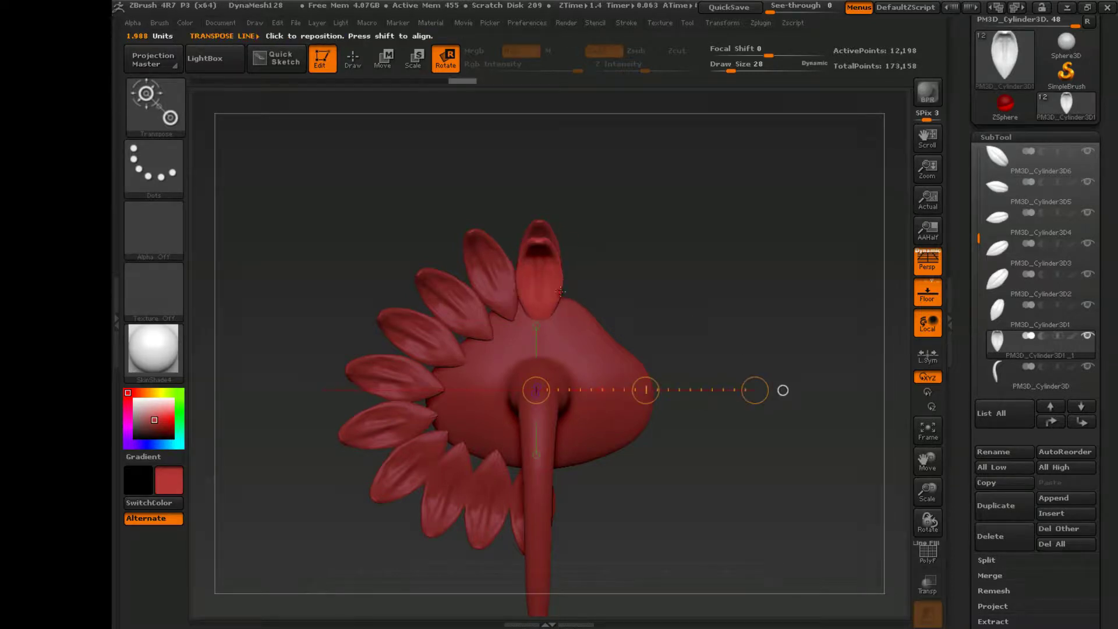
drag(757, 373, 712, 297)
key(w)
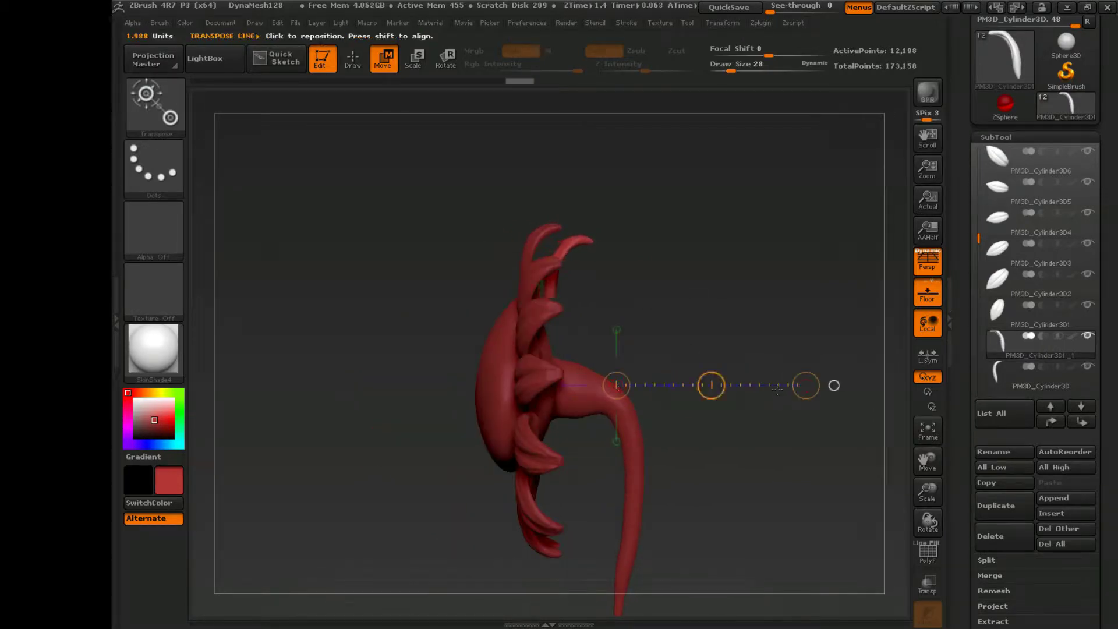
click(700, 299)
drag(605, 364, 793, 369)
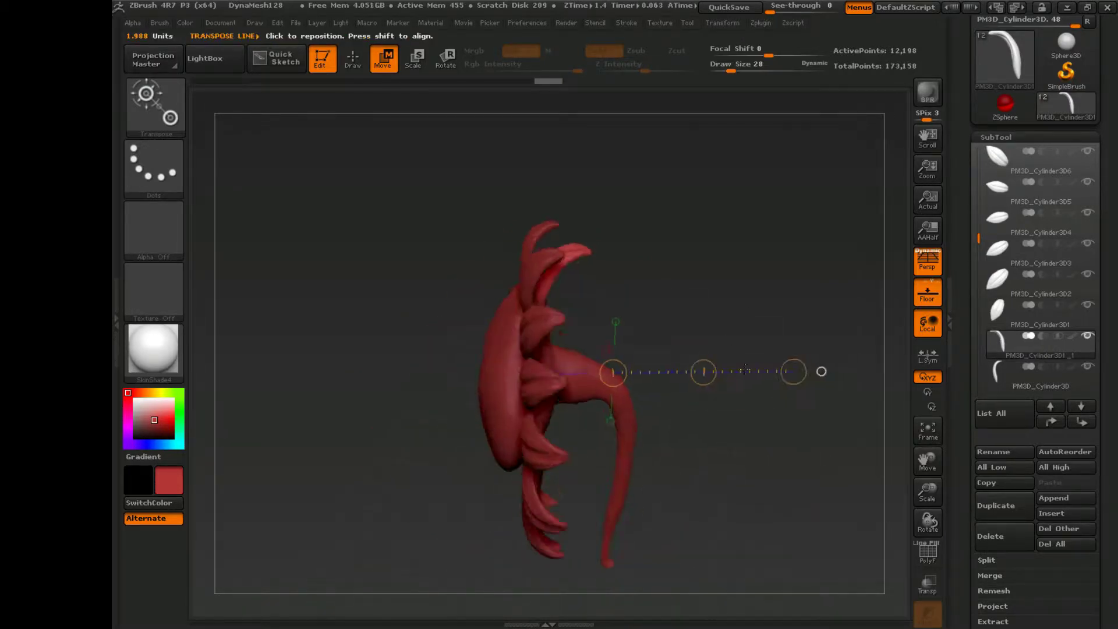
mouse_move(616, 384)
mouse_down()
mouse_move(616, 196)
mouse_move(741, 292)
mouse_move(627, 382)
mouse_up()
click(612, 221)
Duplicate the back-row horn twice, fitting the copies behind the gaps between the second, third and fourth front-row horns.
click(997, 506)
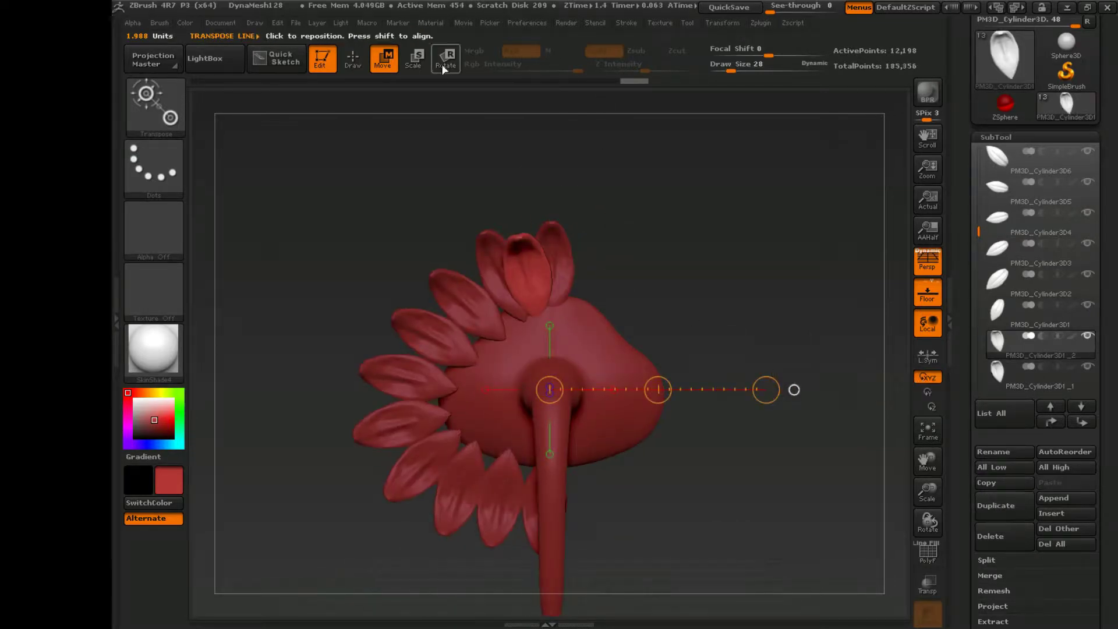
key(r)
drag(766, 389, 752, 314)
click(997, 505)
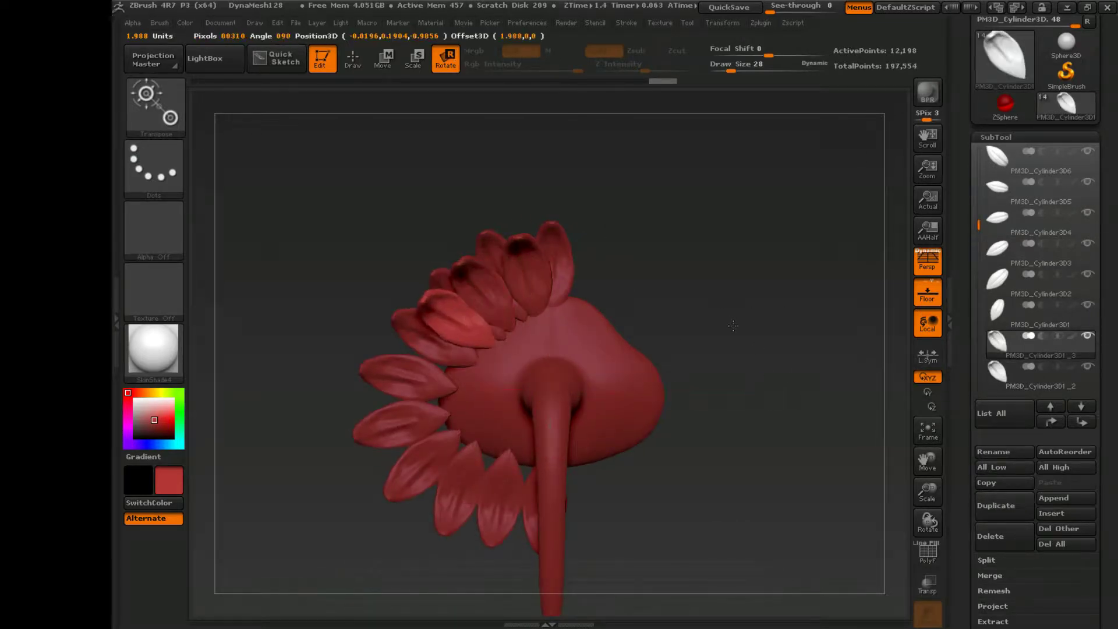
drag(766, 389, 754, 337)
click(382, 58)
mouse_move(657, 390)
mouse_down()
mouse_move(632, 416)
mouse_move(644, 404)
mouse_up()
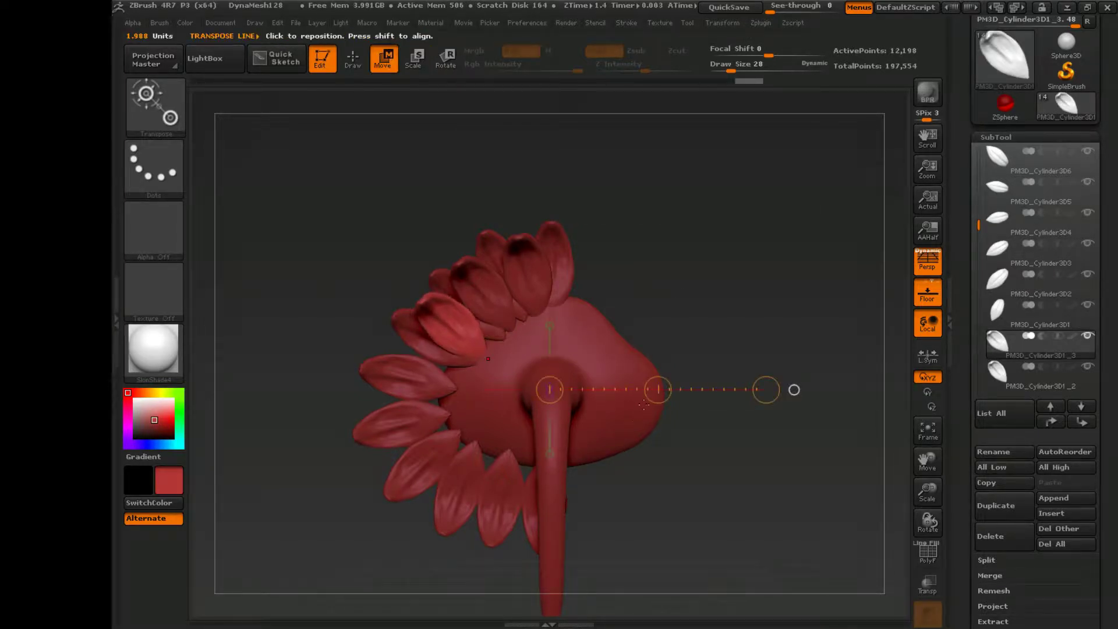
Duplicate the newest back-row horn, then rotate and move the copy behind the gap between the fourth and fifth front-row horns.
key(ctrl+shift+d)
key(r)
drag(765, 389, 744, 309)
key(w)
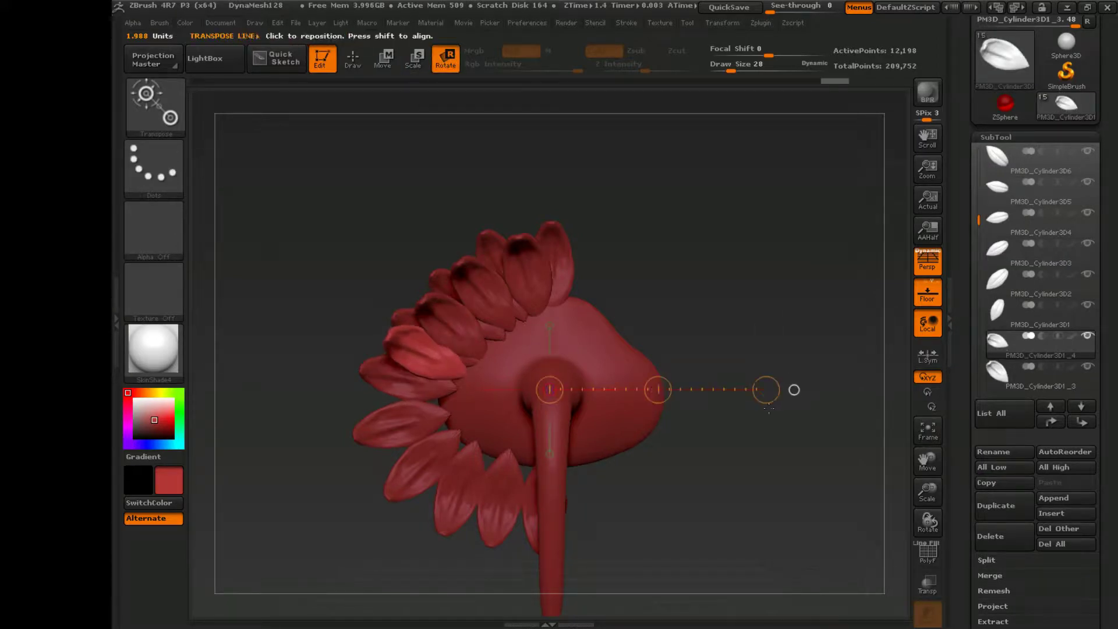
drag(656, 386, 659, 396)
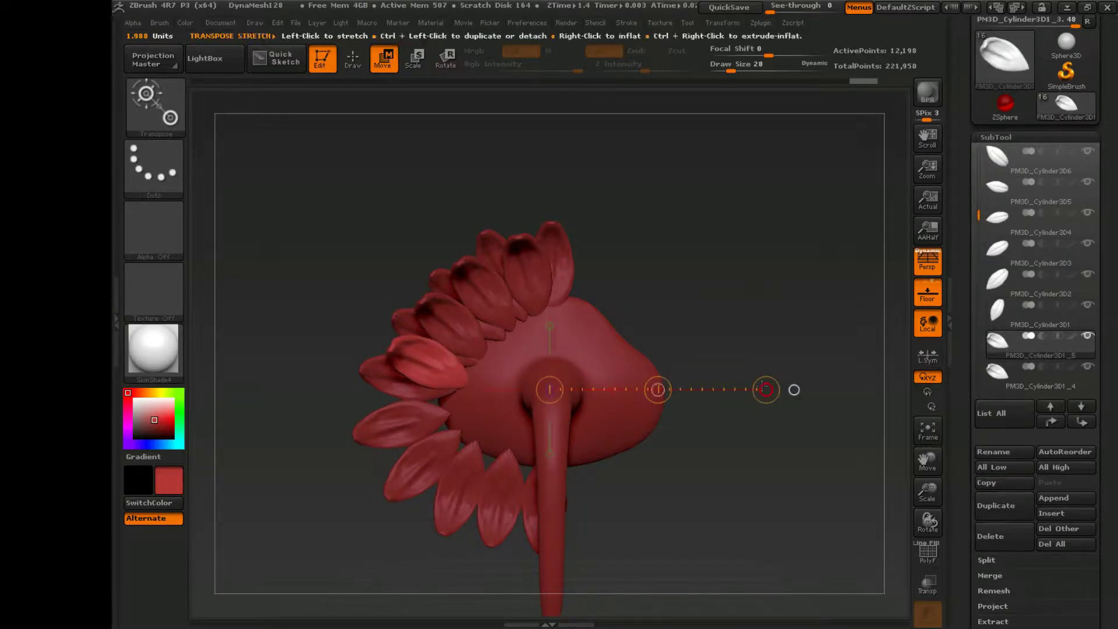
Add two more back-row horn copies, rotated and moved behind the gaps between the fifth, sixth and seventh front-row horns.
key(r)
drag(762, 385, 760, 311)
drag(657, 388, 643, 388)
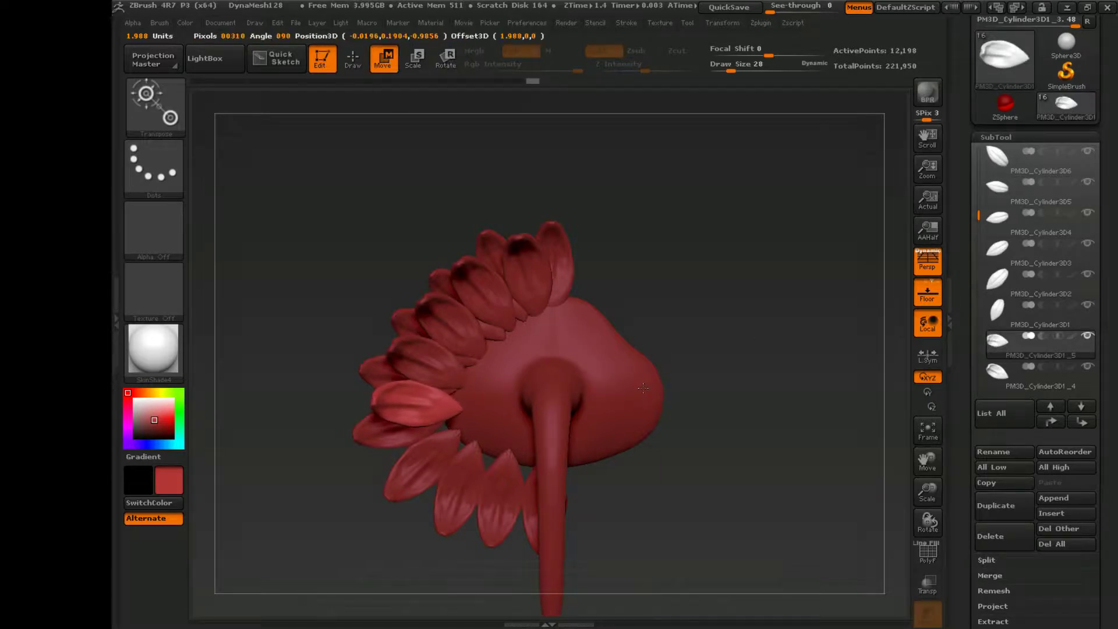
click(444, 56)
drag(765, 389, 715, 271)
drag(659, 387, 629, 350)
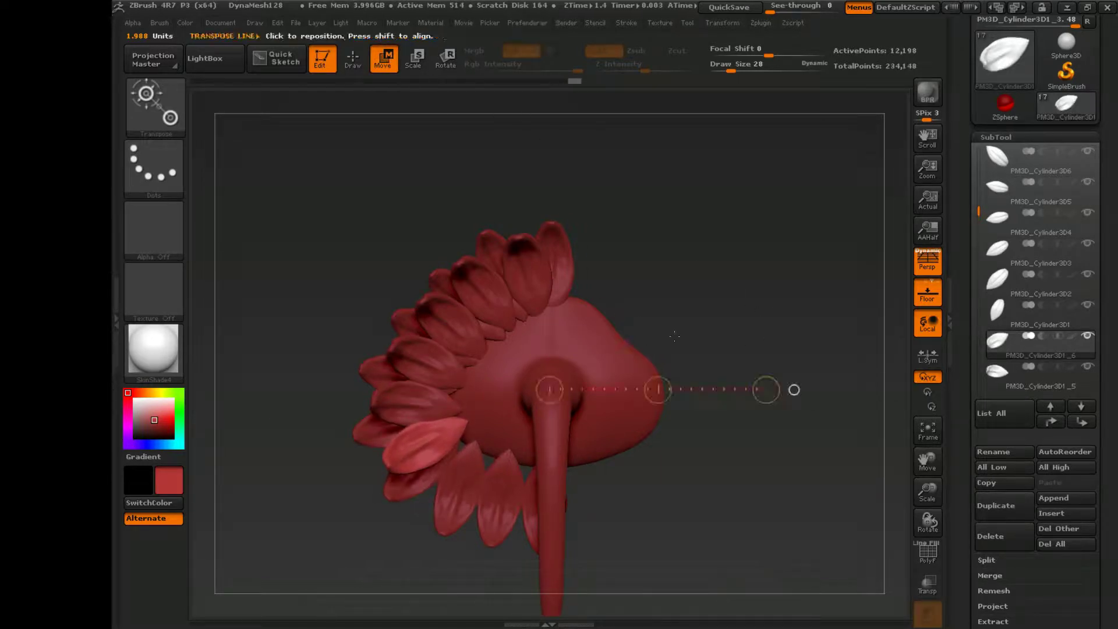
Continue the back row with two duplicated horns behind the gaps between the seventh, eighth and ninth front-row horns.
mouse_move(657, 389)
ctrl+mouse_down()
mouse_move(689, 413)
mouse_move(652, 374)
ctrl+mouse_up()
key(r)
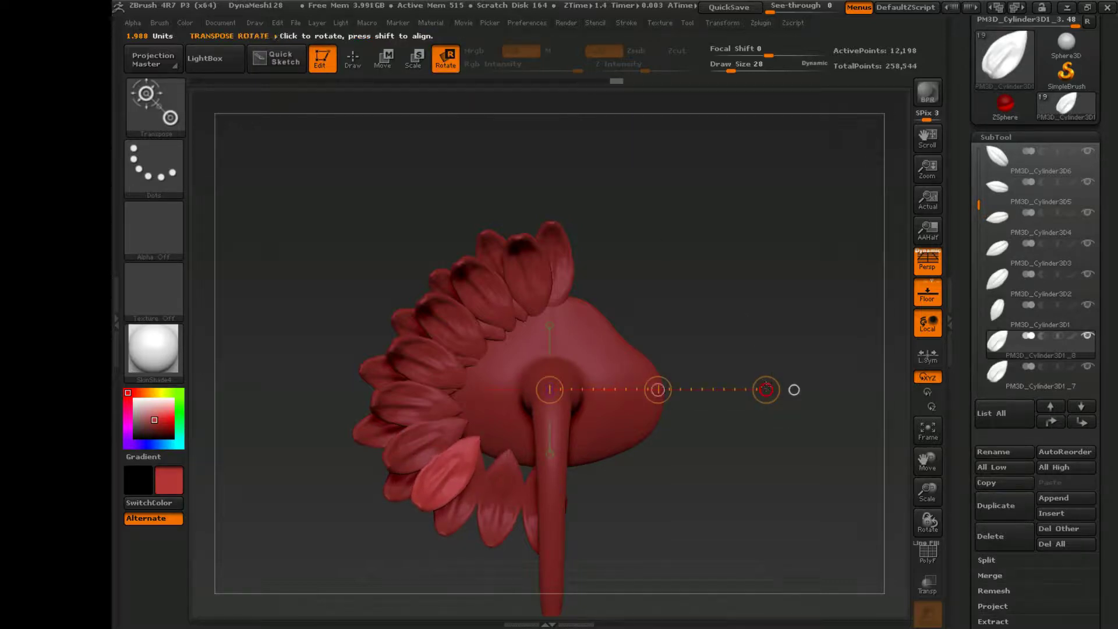
drag(766, 389, 637, 310)
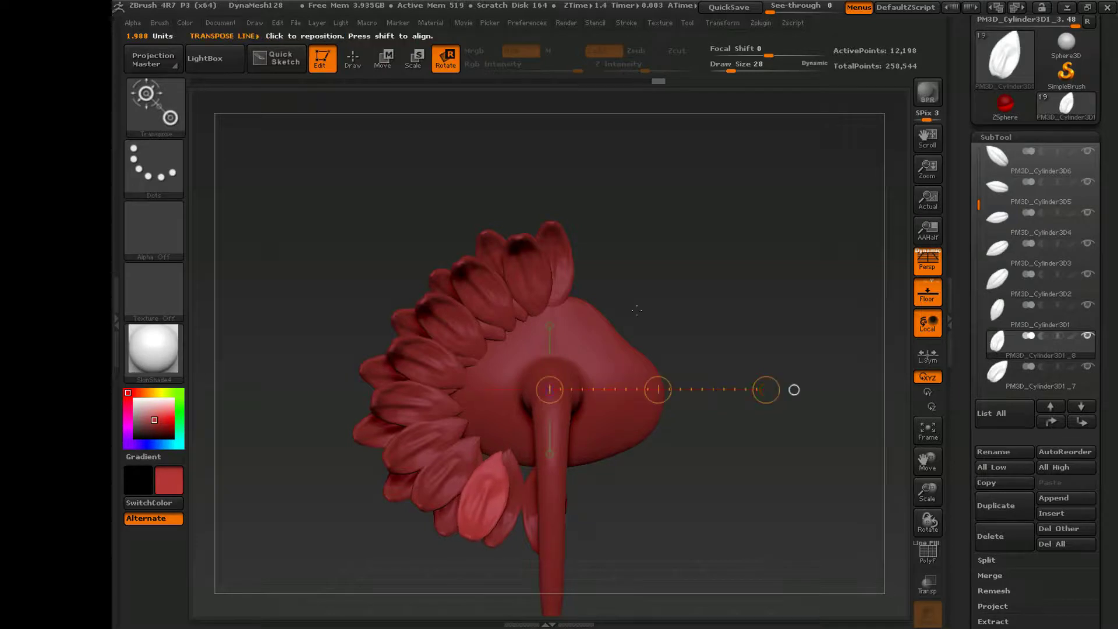
key(w)
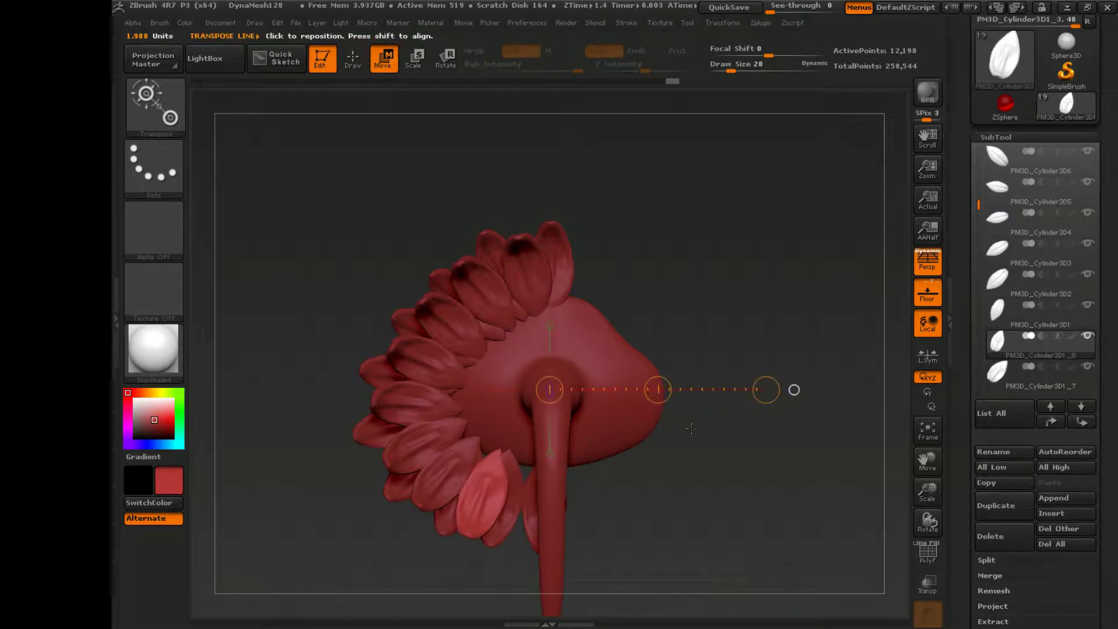
Duplicate the last back-row horn and rotate the copy to point straight down beside the limb, completing the second row.
ctrl+drag(658, 389, 652, 384)
key(r)
drag(759, 387, 722, 361)
drag(716, 465, 770, 516)
key(w)
Start saving the project and create a folder named CCT Projects inside ZProjects, then open it.
key(ctrl+s)
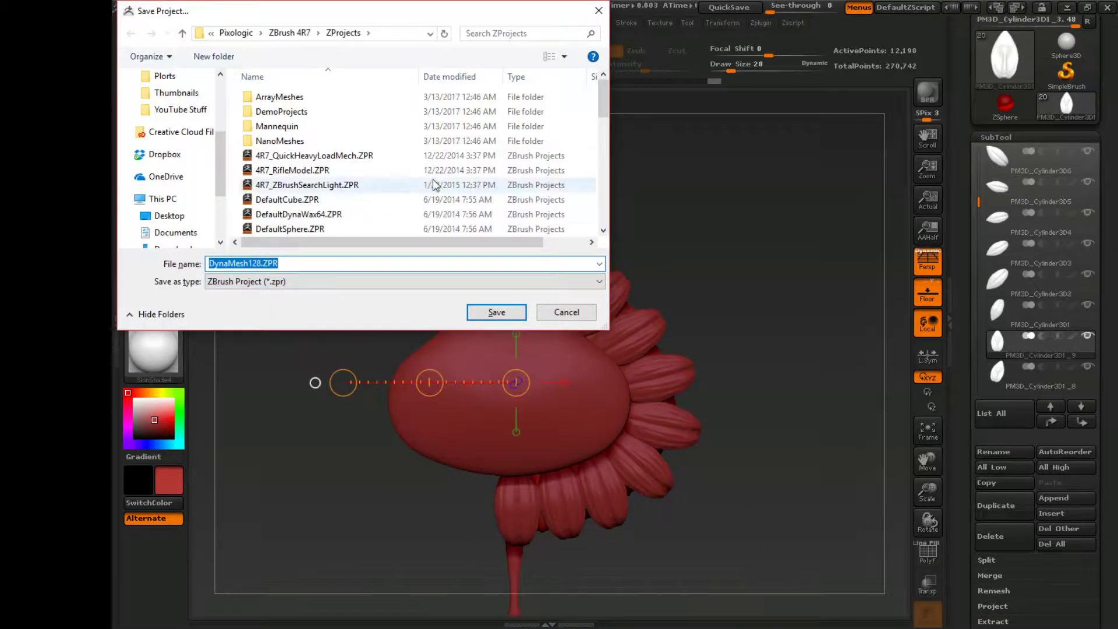
scroll(434, 185, down, 5)
scroll(558, 146, up, 5)
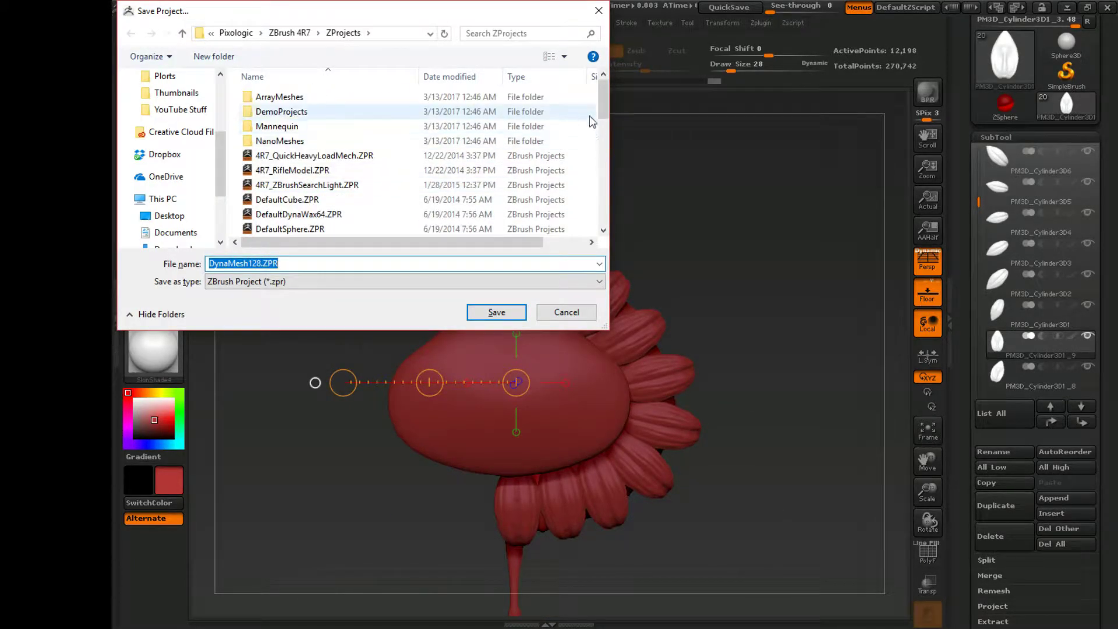
scroll(589, 117, down, 5)
scroll(592, 112, up, 5)
click(230, 56)
text(CCT)
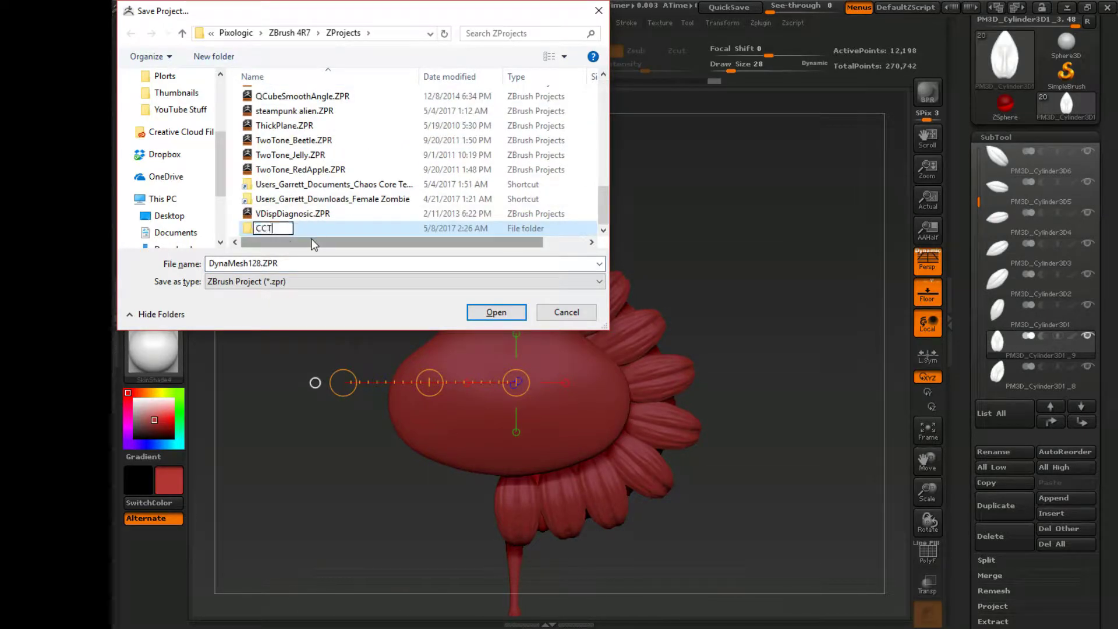
text( Projects)
key(Return)
key(Return)
Create a subfolder named PVZ Sunflower inside CCT Projects and open it.
key(ctrl+shift+n)
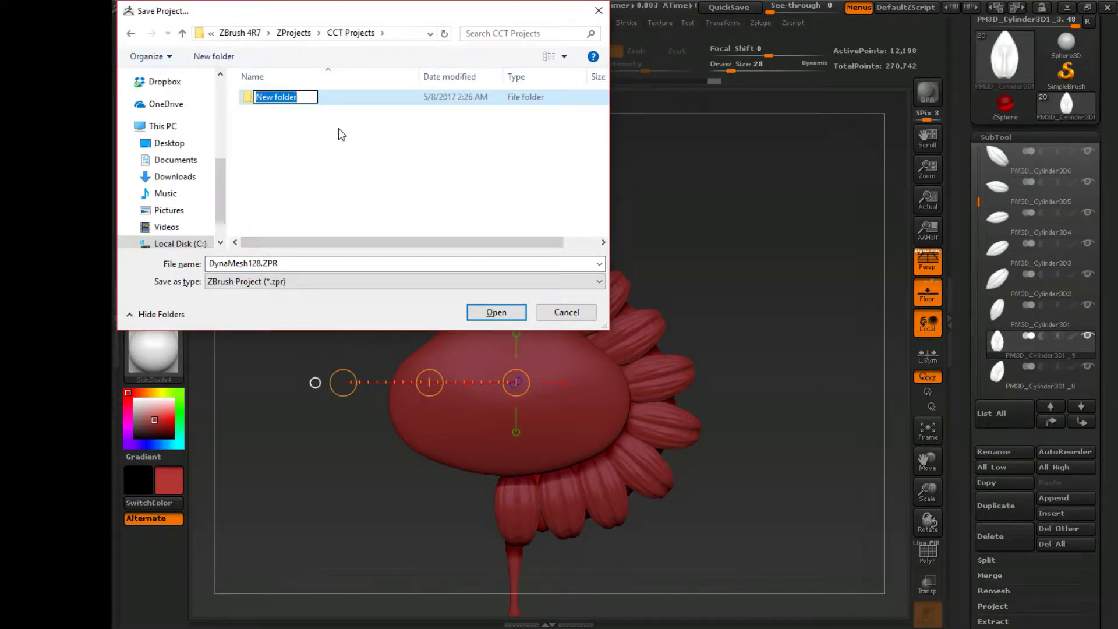
key(Return)
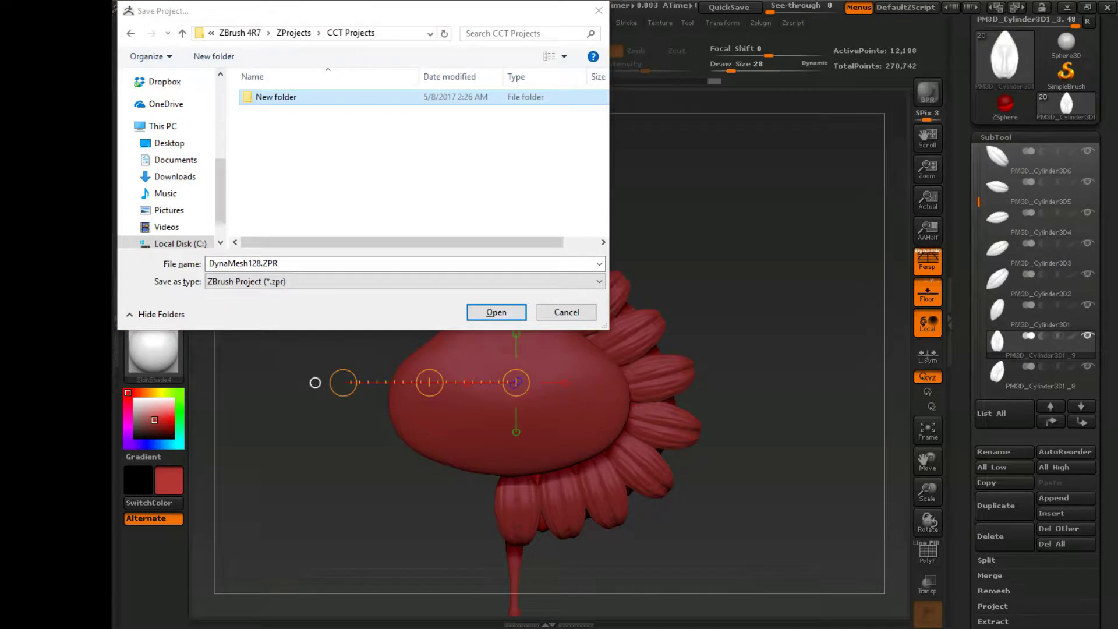
click(283, 102)
text(PVZ Sunflower)
key(Return)
key(Return)
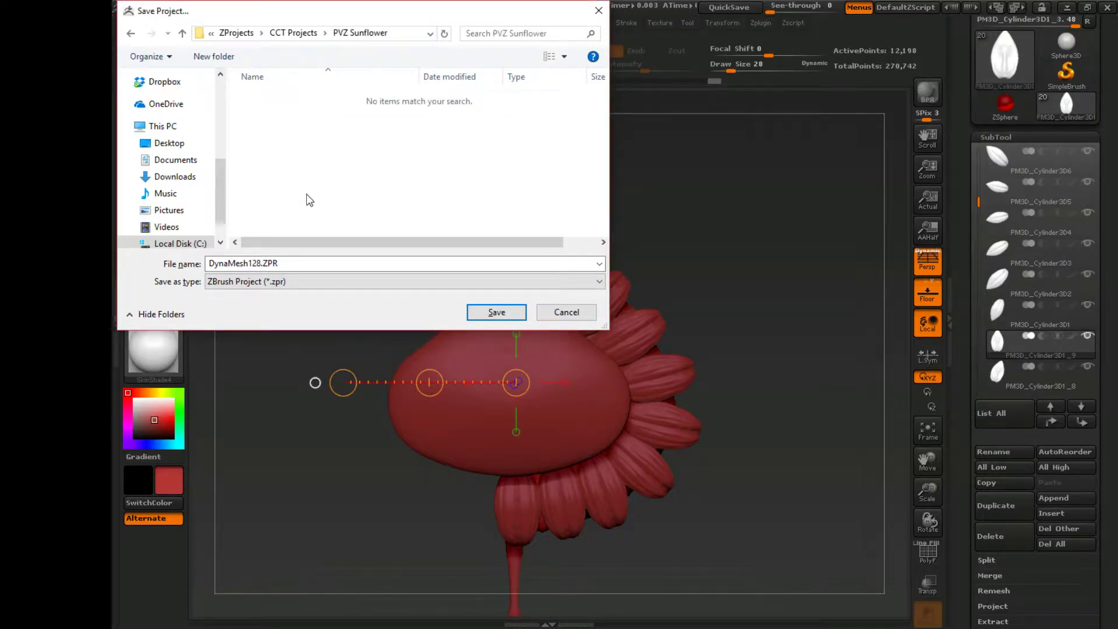
Save the ZBrush project in this folder under the name sunflower base.
text(sunflower base)
key(Return)
key(Return)
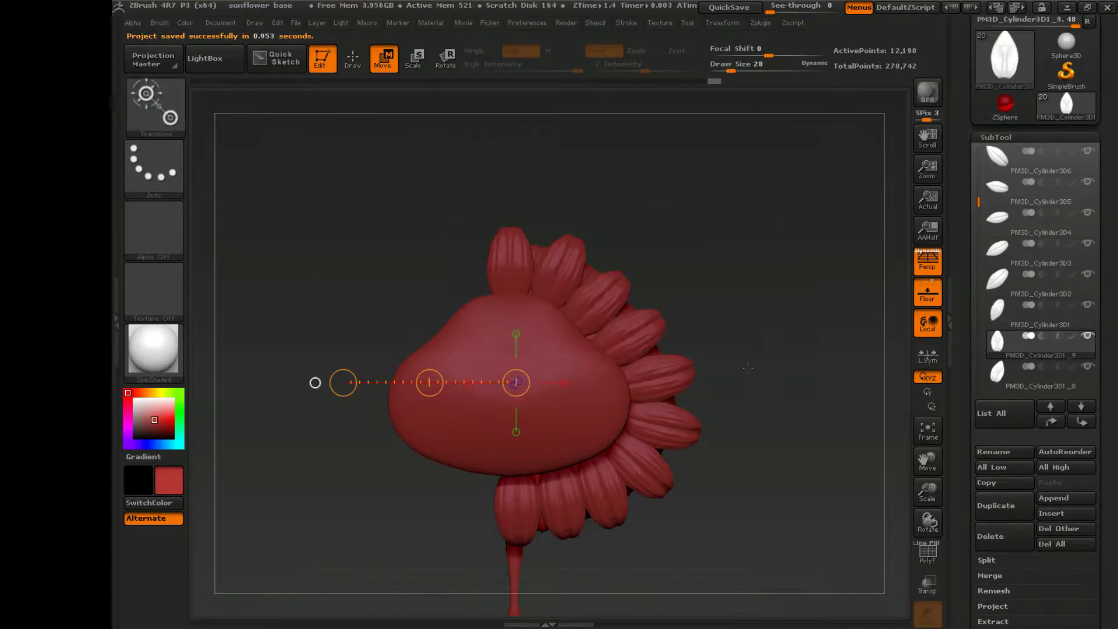
Duplicate the topmost front-row horn (PM3D_Cylinder3D) and hide the original subtool.
drag(762, 328, 770, 424)
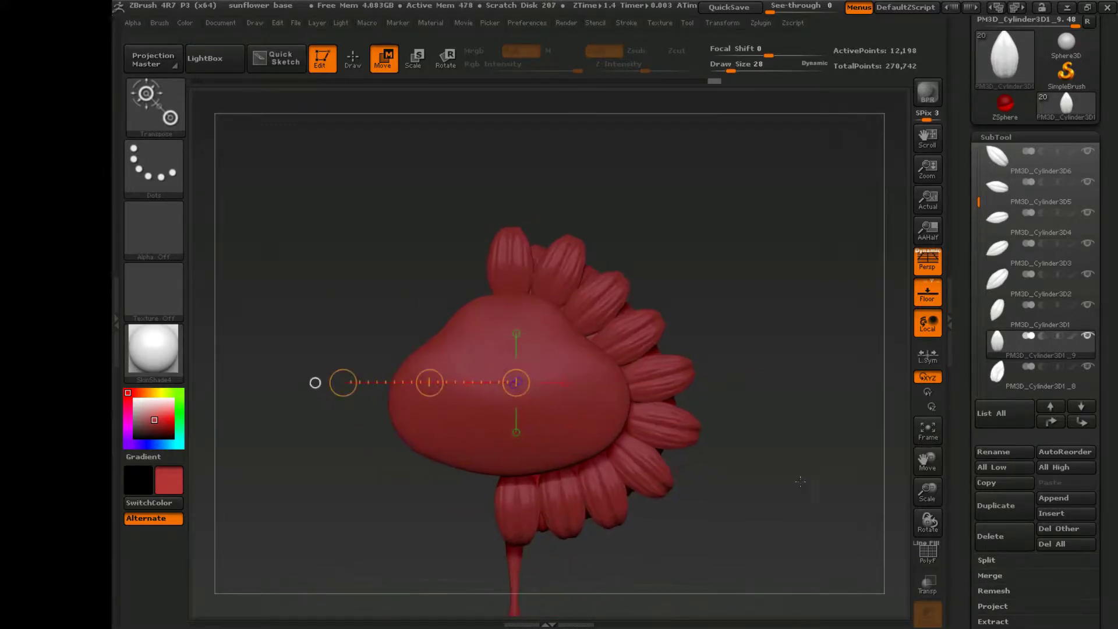
drag(980, 379, 979, 306)
click(1042, 200)
click(1045, 278)
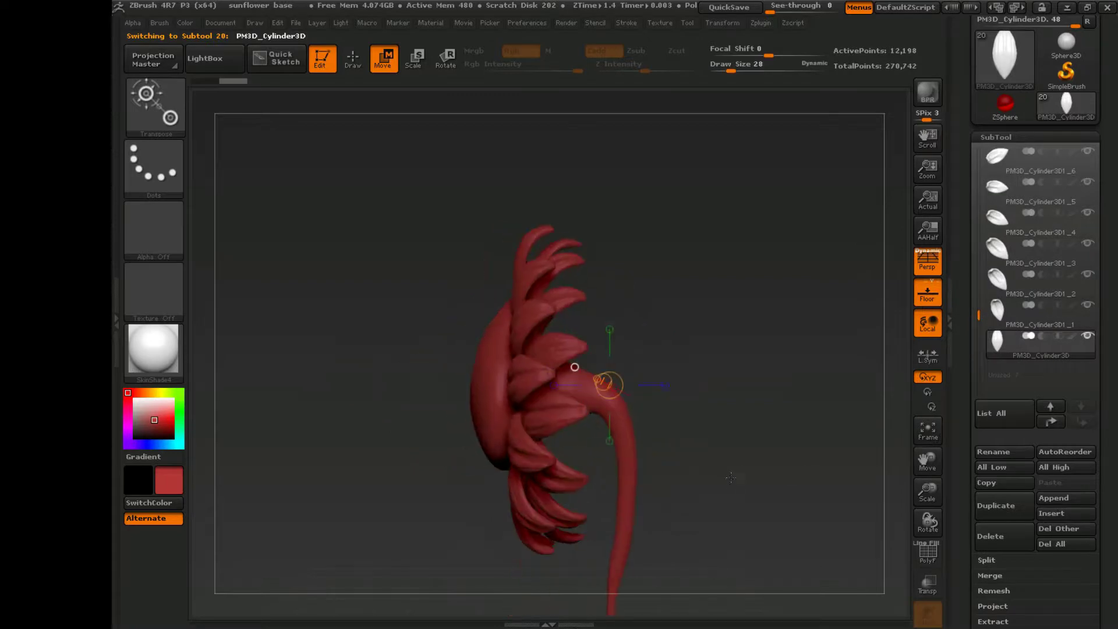
click(1089, 371)
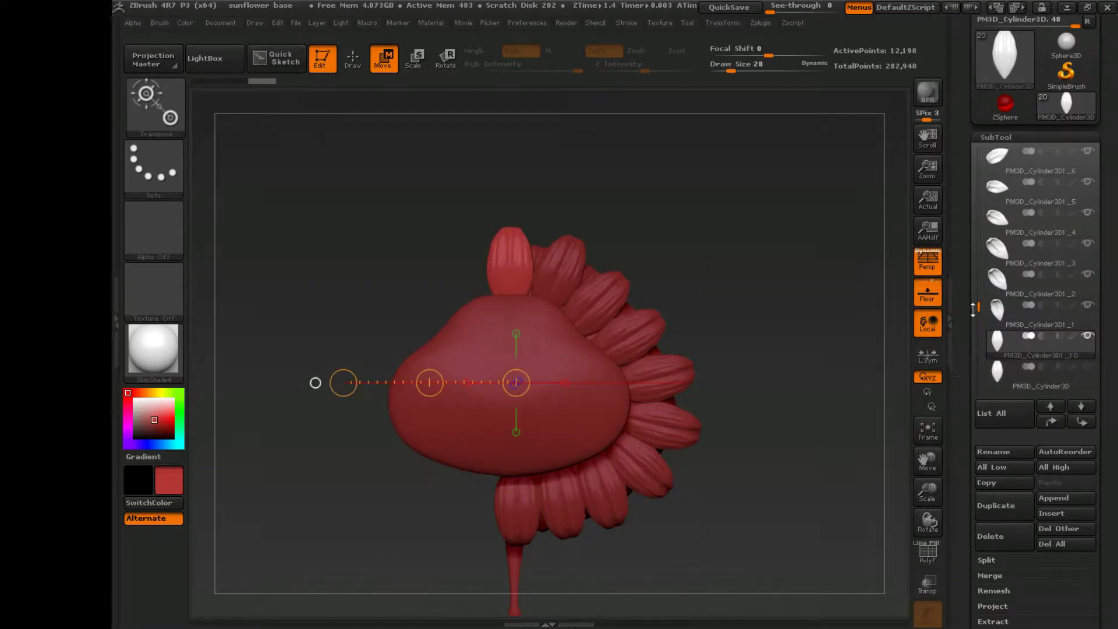
Merge all the visible horns into the PM3D_Cylinder3D9 subtool by repeated Merge Down, leaving the hidden horn separate.
drag(972, 310, 978, 153)
click(1036, 189)
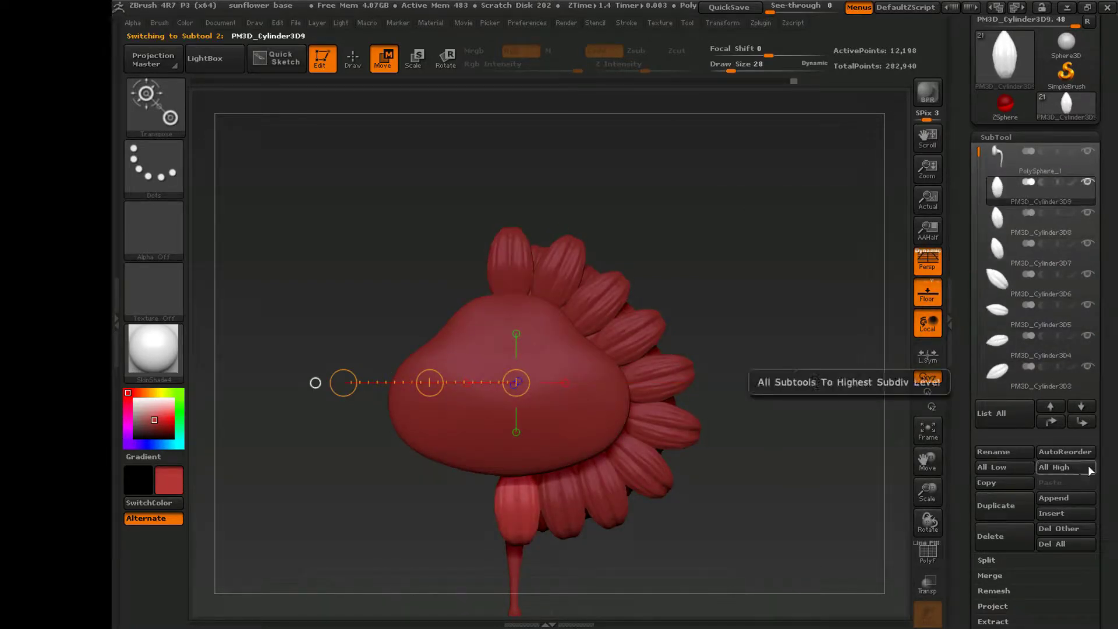
click(990, 575)
click(999, 445)
key(Return)
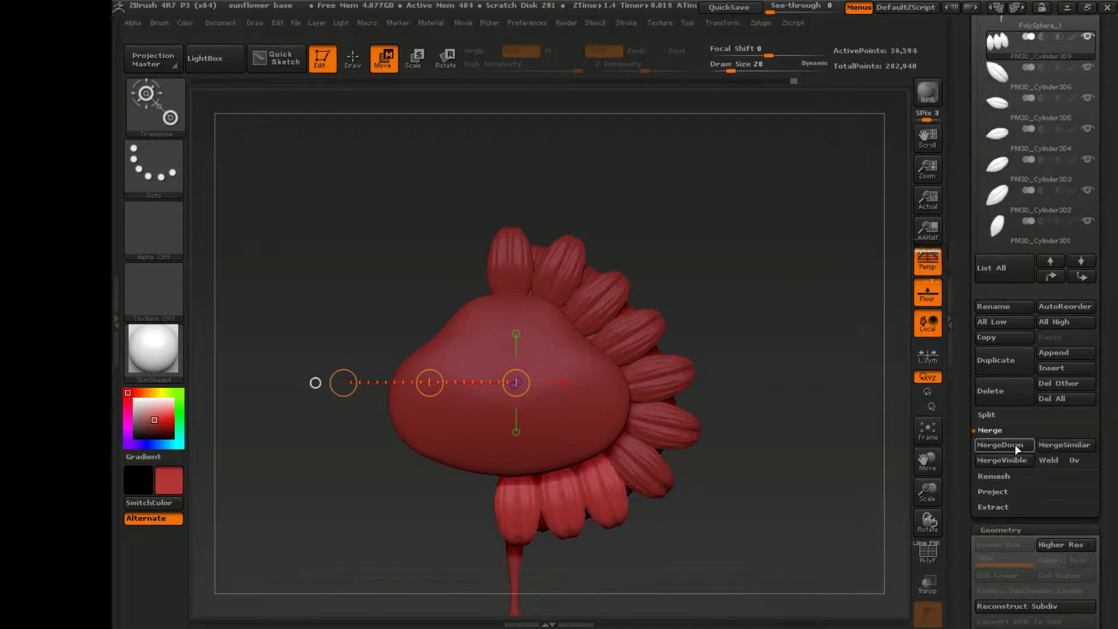
click(999, 445)
key(Return)
click(999, 445)
key(Return)
click(1000, 445)
key(Return)
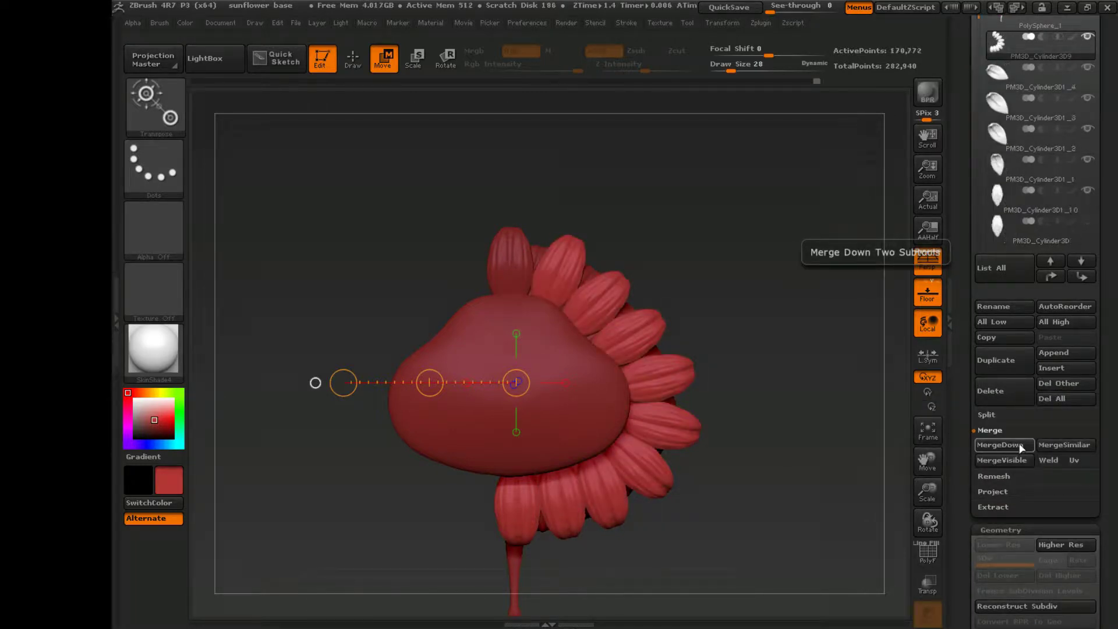
click(1000, 445)
key(Return)
click(1000, 445)
key(Return)
click(999, 445)
key(Return)
click(1000, 444)
key(Return)
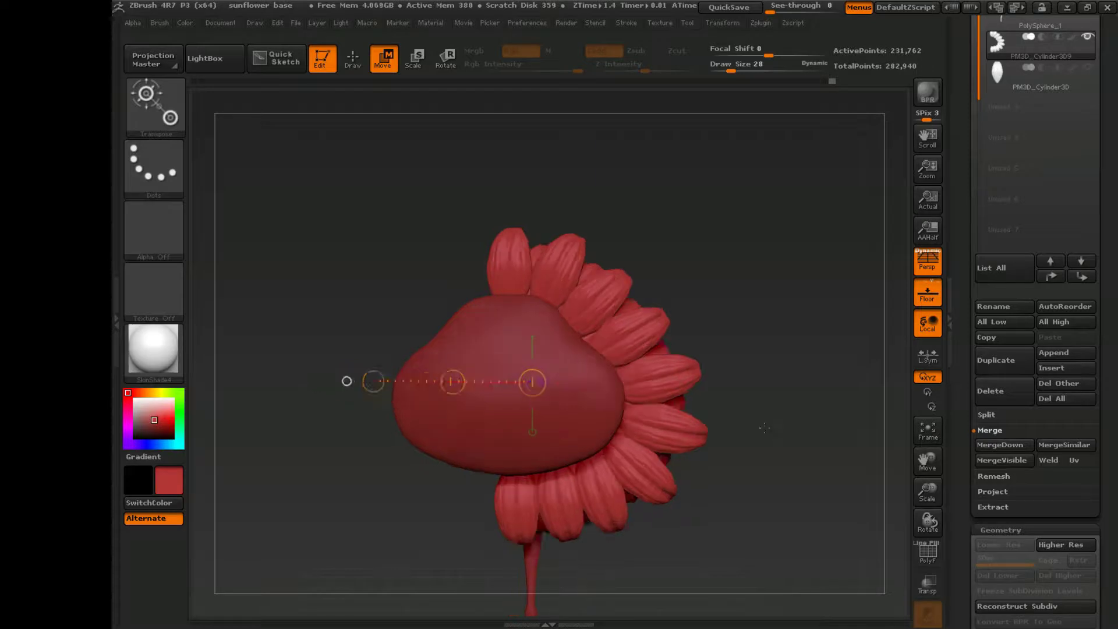
Flip the merged petals to the opposite side of the head with Deformation Mirror on the X axis.
scroll(1040, 454, down, 10)
click(1006, 504)
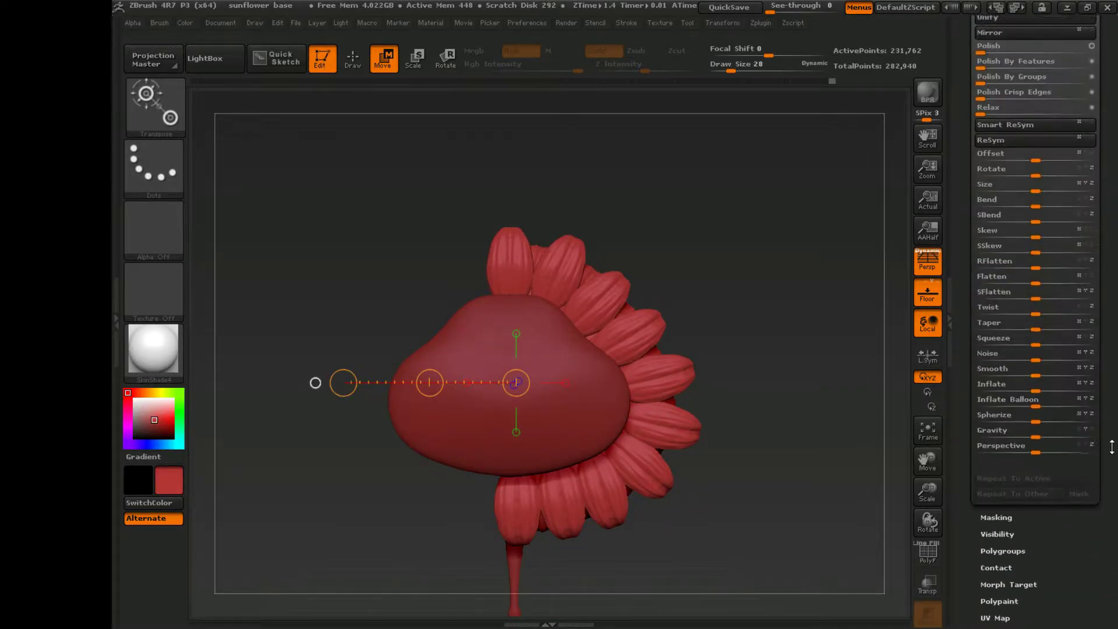
scroll(1035, 349, up, 5)
click(1035, 310)
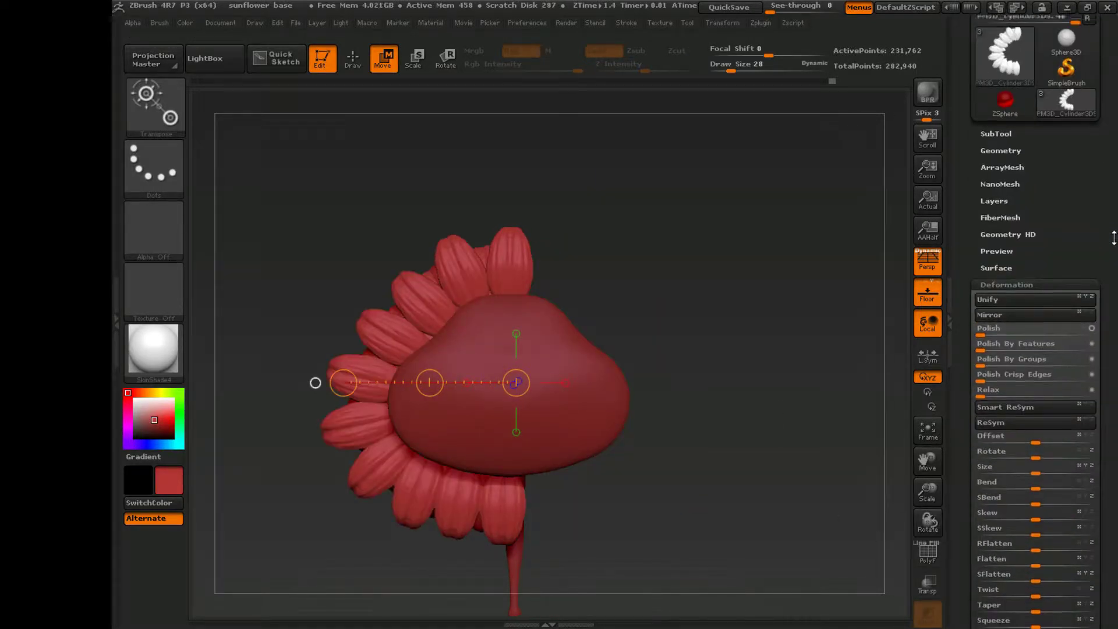
scroll(1105, 350, up, 5)
click(1000, 178)
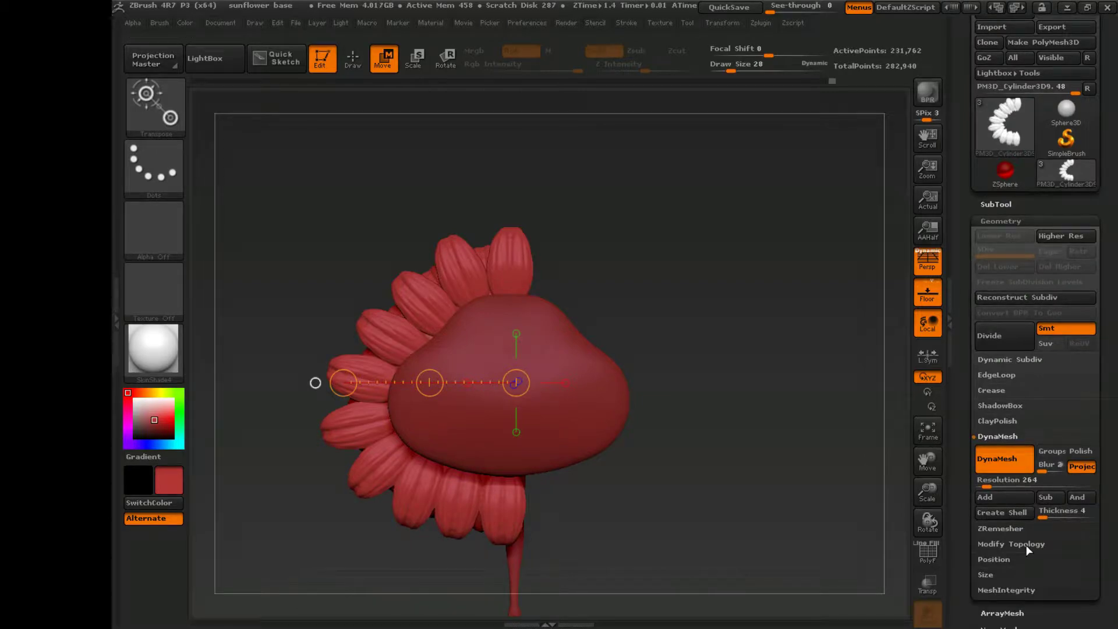
scroll(1026, 545, down, 8)
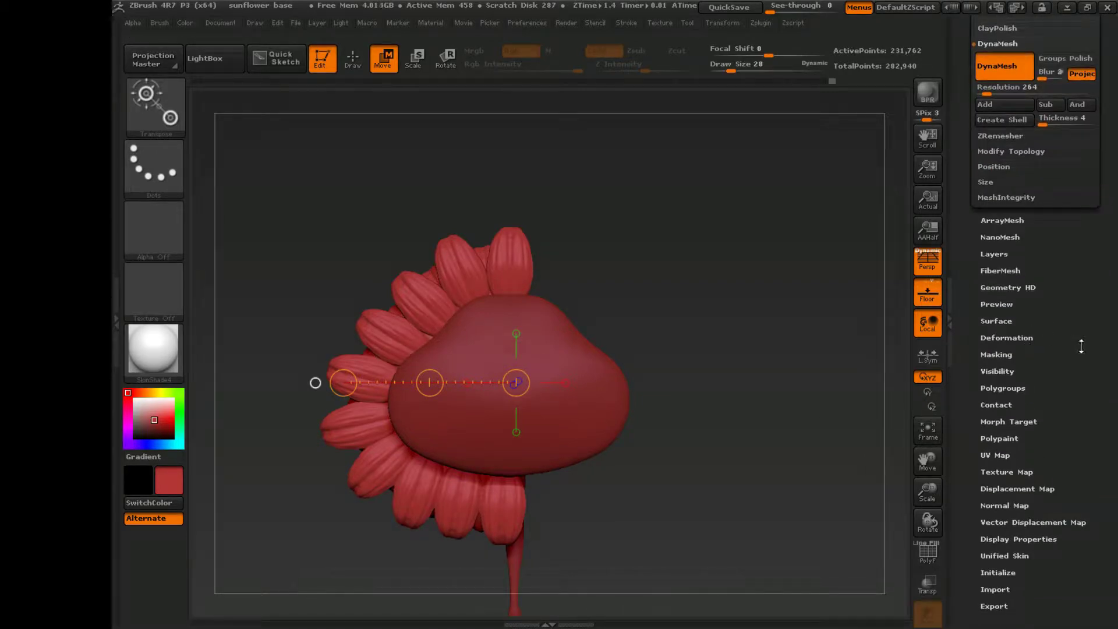
scroll(1096, 321, up, 8)
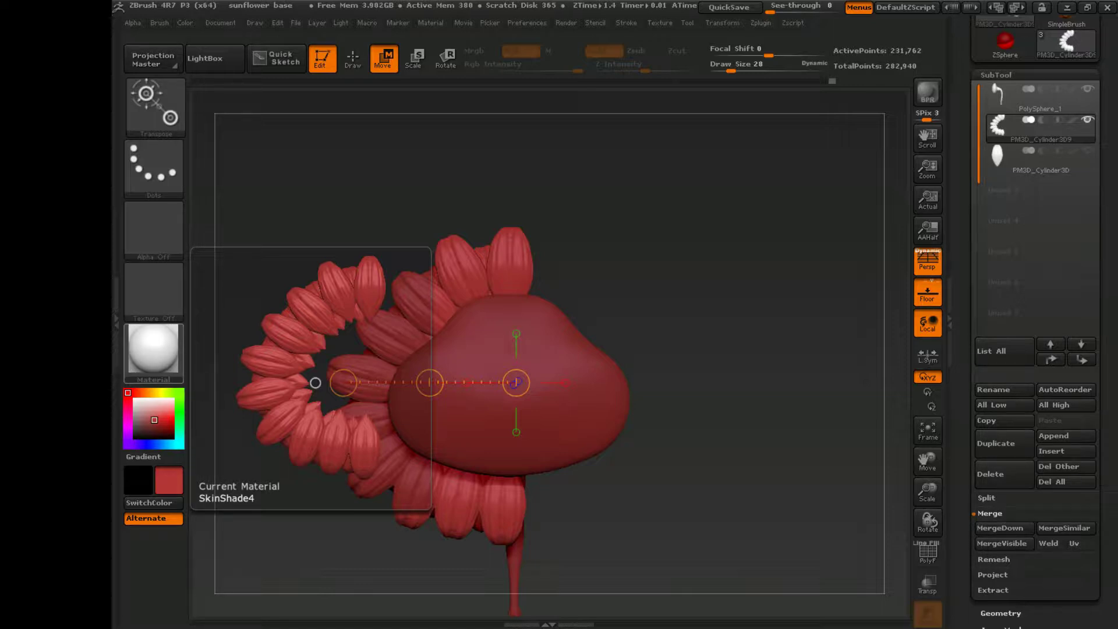
Flip the merged petals back to their original side with Deformation Mirror.
scroll(1068, 374, down, 5)
scroll(1068, 374, up, 3)
click(1000, 465)
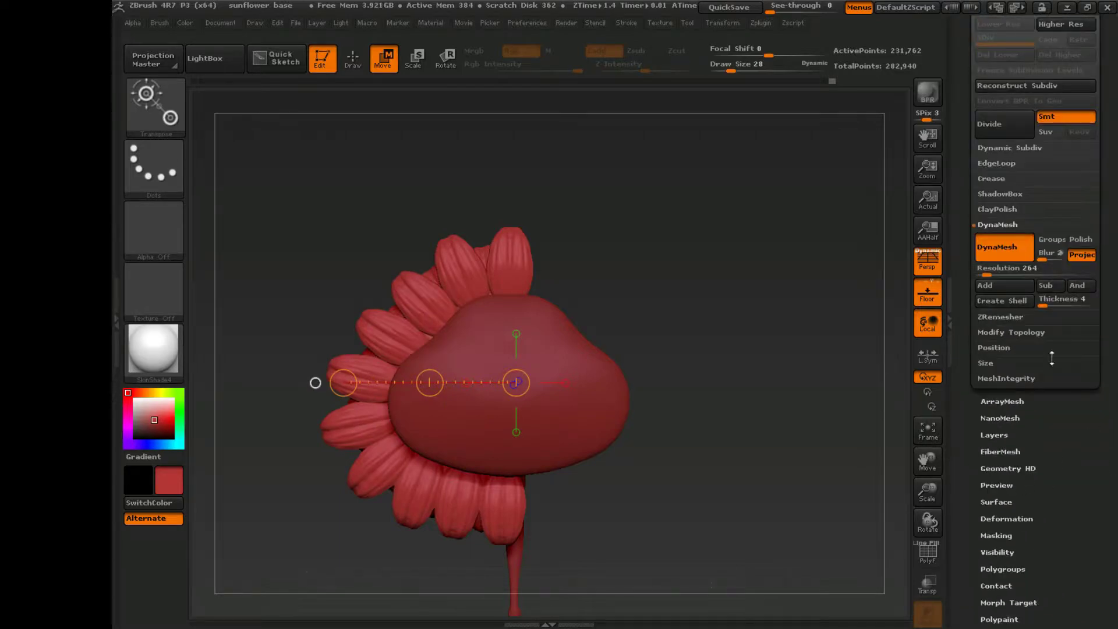
click(1053, 332)
scroll(1063, 303, down, 3)
click(1006, 502)
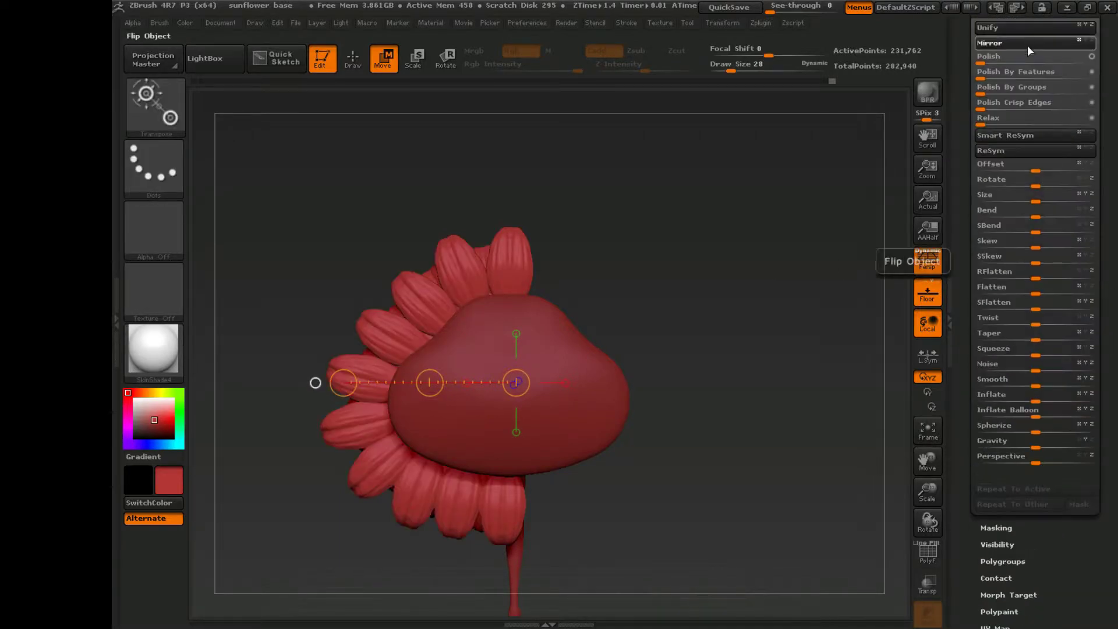
click(1027, 46)
Adjust the lowest petals near the centre line from below using the Move brush at draw size 53.
scroll(1024, 233, up, 10)
click(1018, 100)
mouse_move(757, 280)
mouse_down()
mouse_move(792, 329)
mouse_move(772, 496)
mouse_move(739, 442)
mouse_move(751, 507)
mouse_move(757, 443)
mouse_move(768, 487)
mouse_move(751, 408)
mouse_move(798, 349)
mouse_move(726, 461)
mouse_up()
click(352, 75)
key(b)
key(m)
key(v)
drag(927, 488, 685, 509)
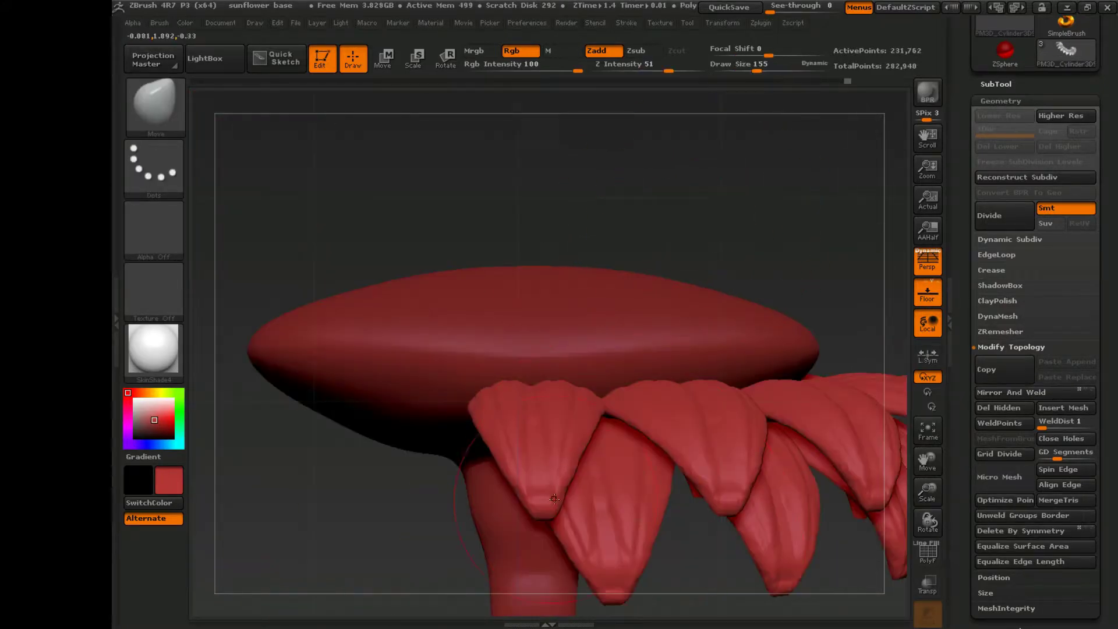
key(s)
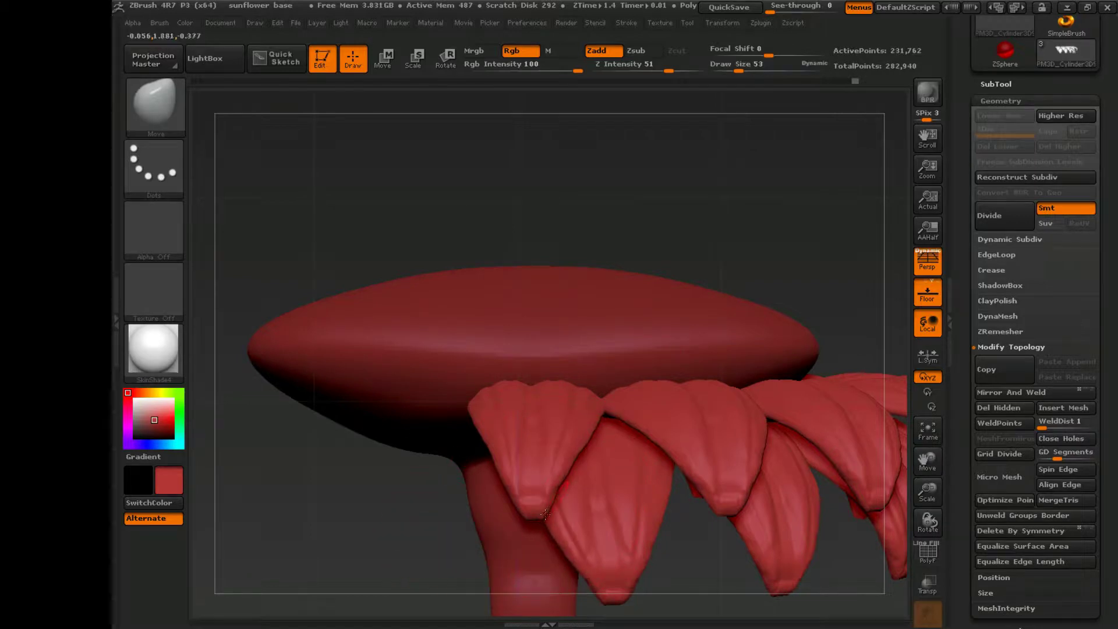
Complete the petal ring by applying Mirror And Weld on the X axis to the merged petals.
click(1048, 400)
key(f)
drag(862, 408, 805, 491)
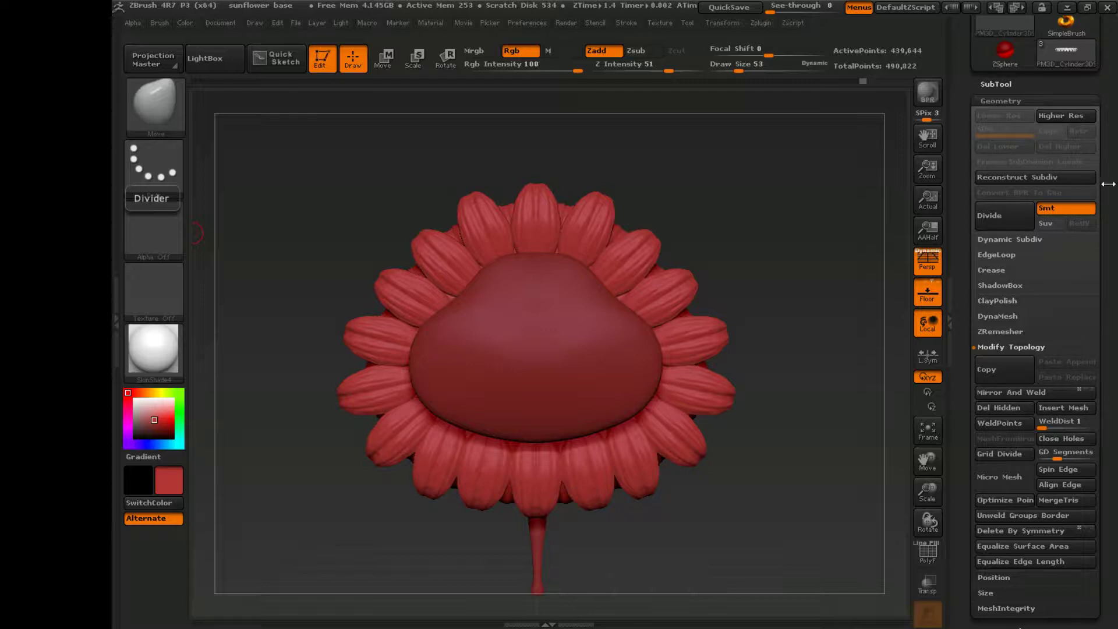
Select the PolySphere_1 head-and-stem subtool and reshape the head's edge behind the petals using the Move brush at draw size 203.
click(995, 84)
click(1040, 96)
drag(862, 396, 778, 310)
mouse_move(621, 420)
mouse_down()
mouse_move(588, 419)
mouse_move(647, 414)
mouse_move(621, 411)
mouse_move(650, 383)
mouse_move(651, 415)
mouse_up()
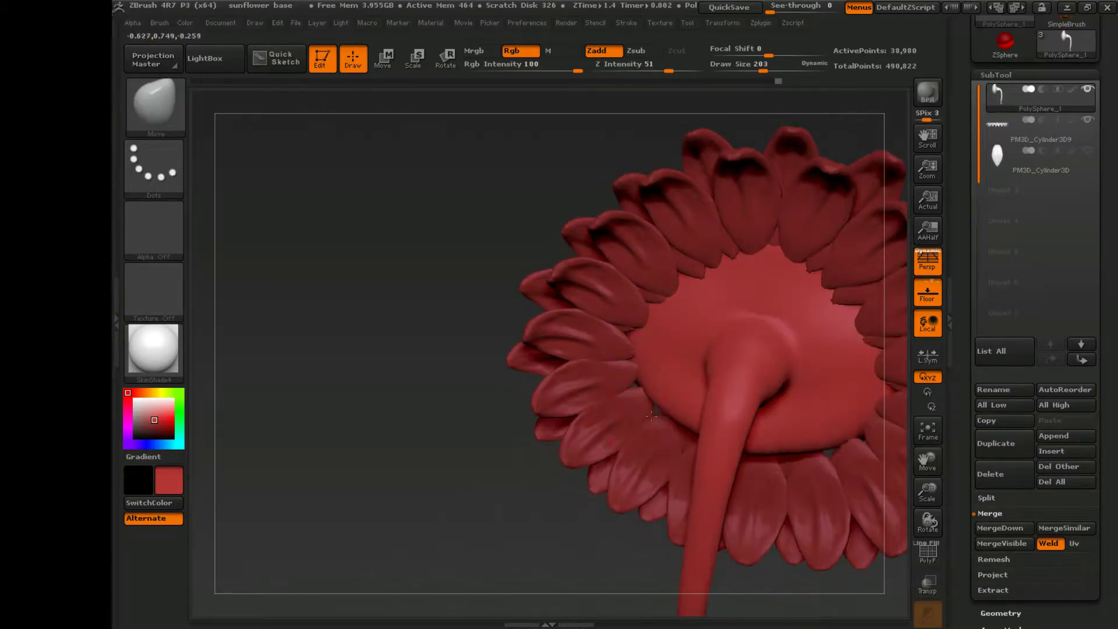
drag(646, 302, 771, 289)
drag(474, 553, 727, 500)
mouse_move(927, 460)
mouse_down()
mouse_move(832, 466)
mouse_move(688, 442)
mouse_move(727, 447)
mouse_move(637, 483)
mouse_move(800, 451)
mouse_move(794, 462)
mouse_move(766, 404)
mouse_move(929, 457)
mouse_move(736, 429)
mouse_move(631, 314)
mouse_move(757, 326)
mouse_move(751, 265)
mouse_move(728, 265)
mouse_up()
Paint a mask over the front of the head with the MaskPen brush at draw size 251.
key(s)
key(ctrl)
key(ctrl)
key(s)
ctrl+drag(628, 302, 533, 338)
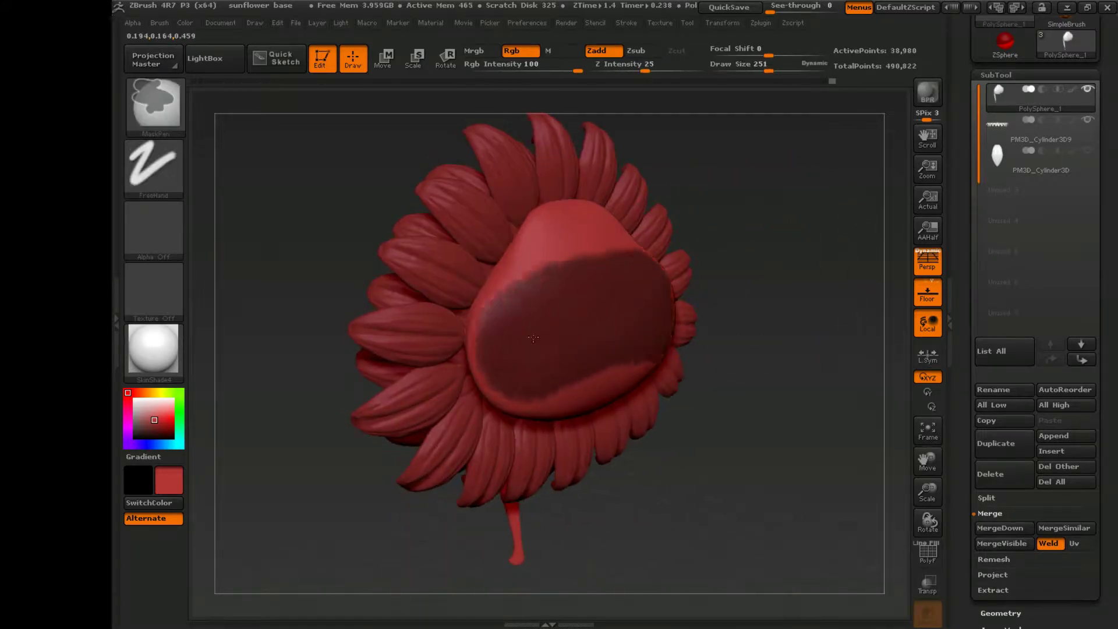
mouse_move(643, 373)
mouse_down()
mouse_move(617, 355)
mouse_move(582, 407)
mouse_up()
key(ctrl)
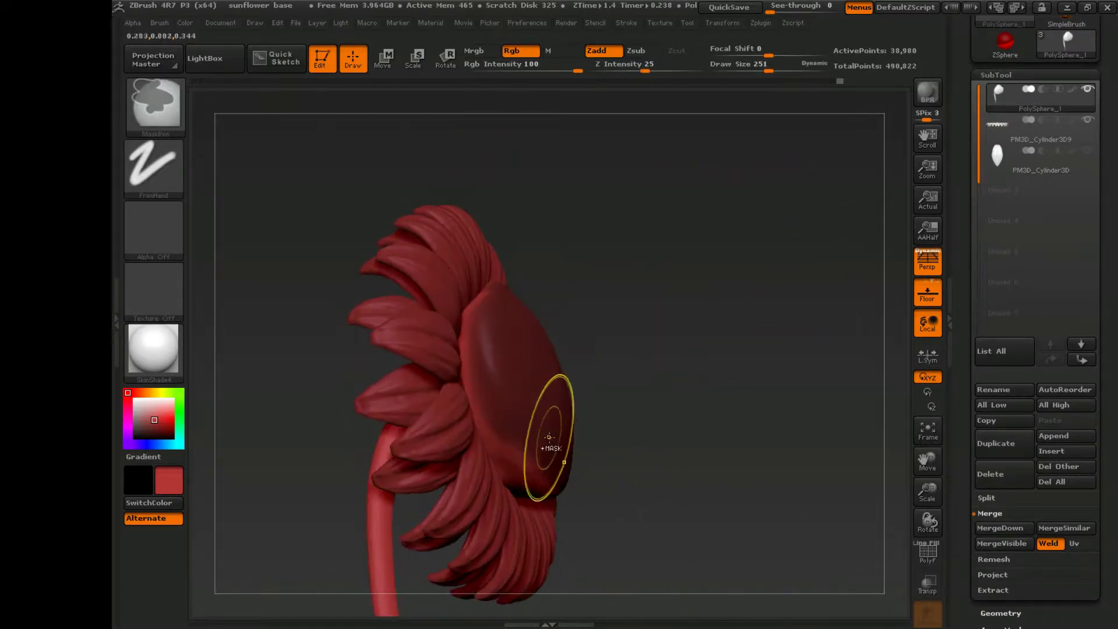
Extend the mask over the head's rim and sides, and invert it to leave only the stem masked.
drag(678, 379, 531, 431)
key(ctrl)
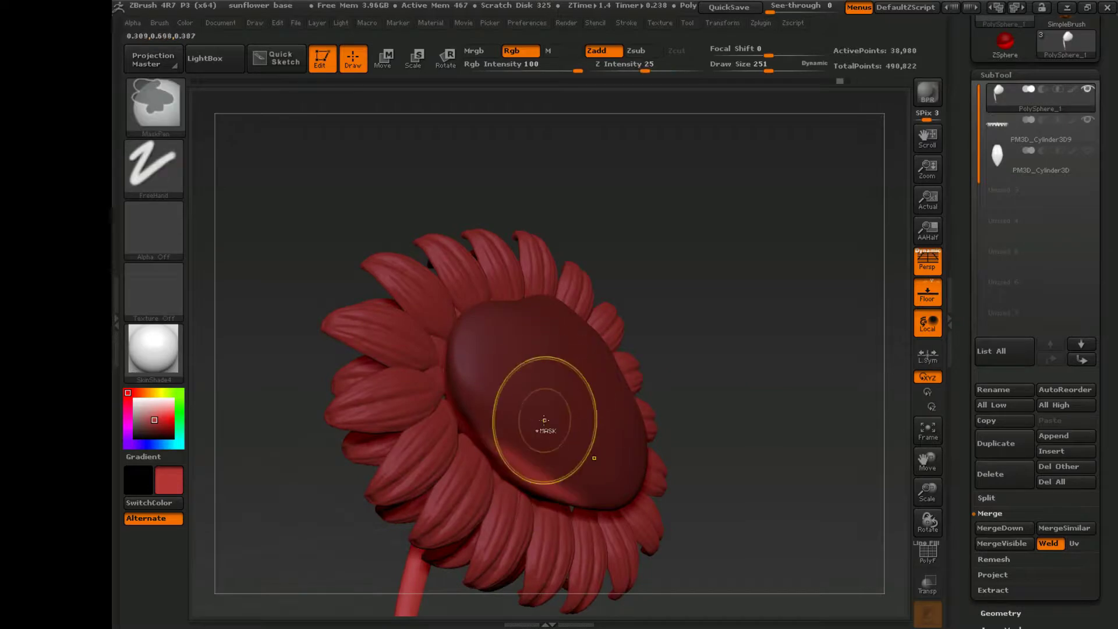
drag(273, 419, 407, 384)
key(ctrl)
mouse_move(605, 280)
mouse_down()
mouse_move(629, 249)
mouse_move(665, 336)
mouse_move(643, 358)
mouse_up()
key(ctrl)
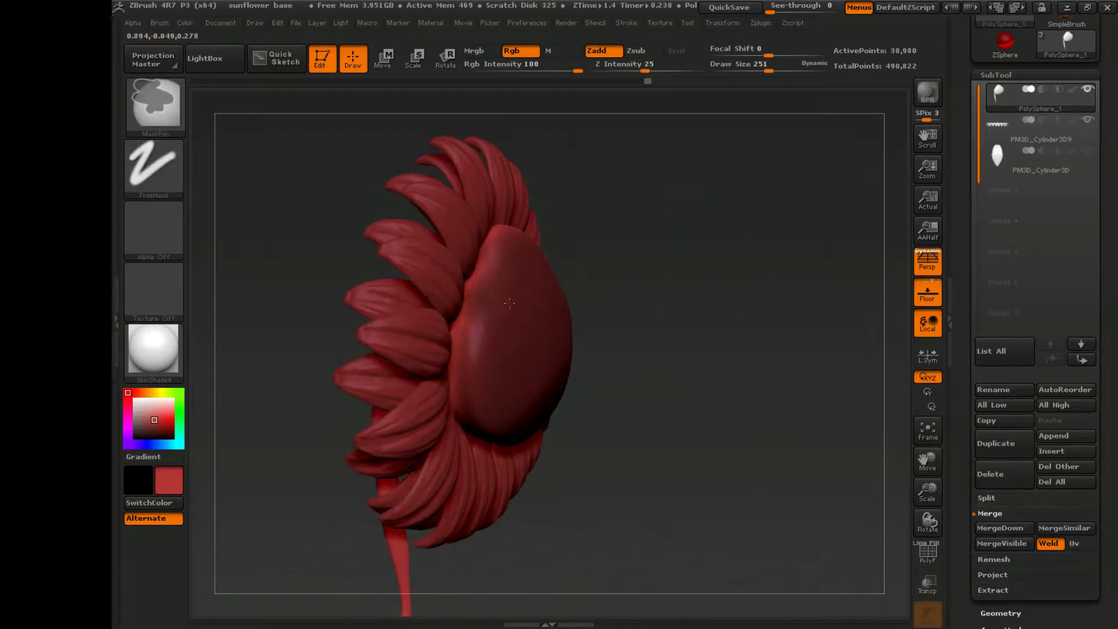
mouse_move(511, 273)
mouse_down()
mouse_move(610, 416)
mouse_move(657, 349)
mouse_up()
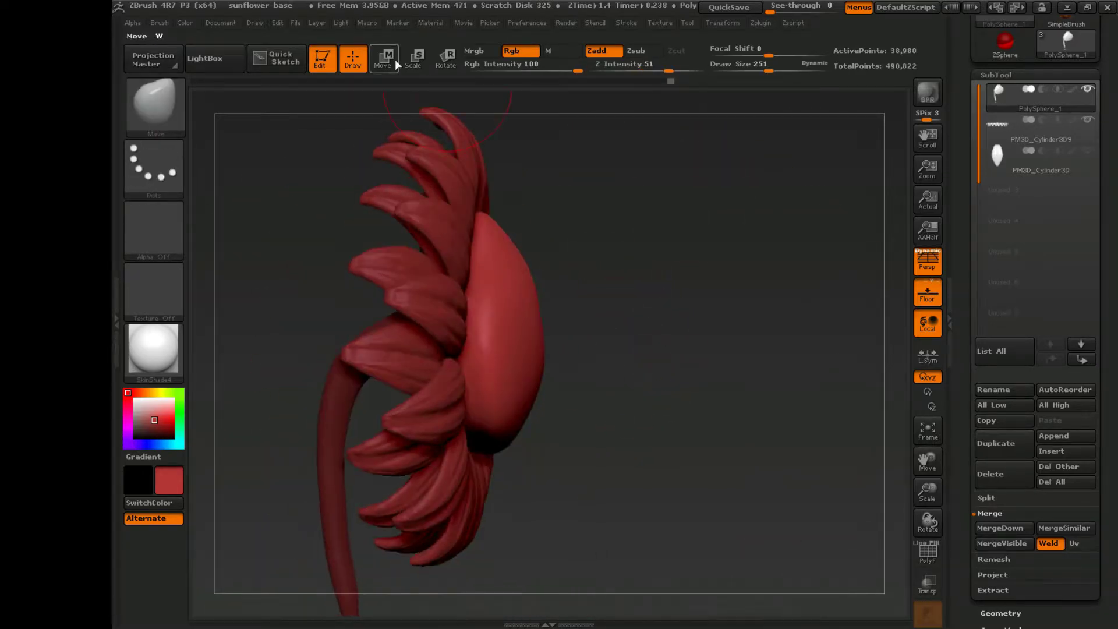
Reposition the unmasked head against the petals with a transpose line along its depth, and clear the mask.
key(w)
drag(431, 340, 688, 340)
click(446, 58)
click(393, 60)
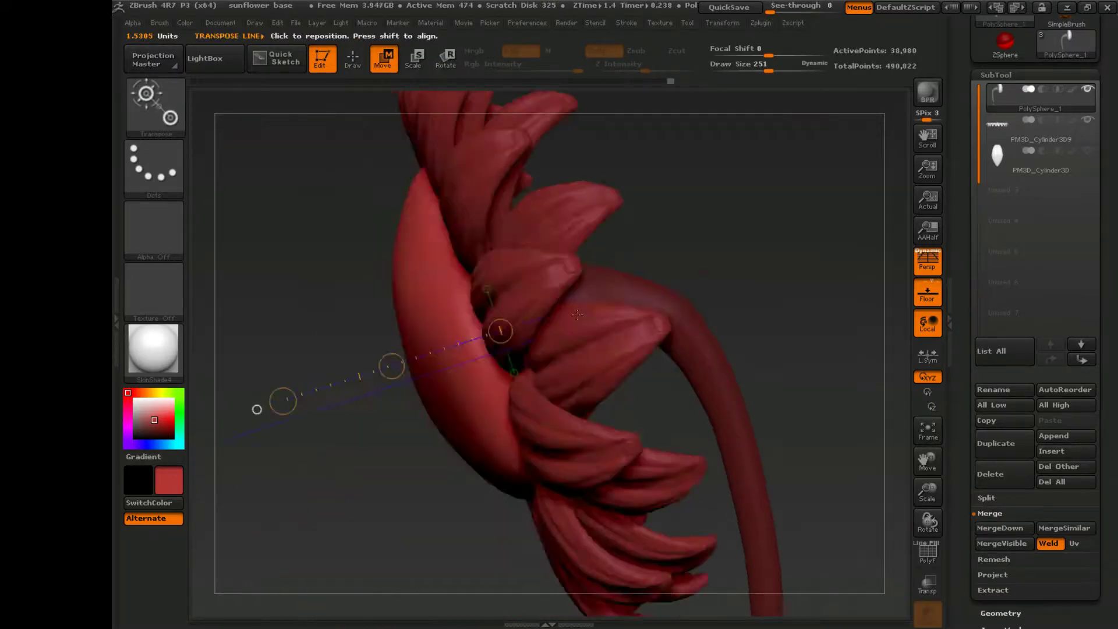
click(353, 59)
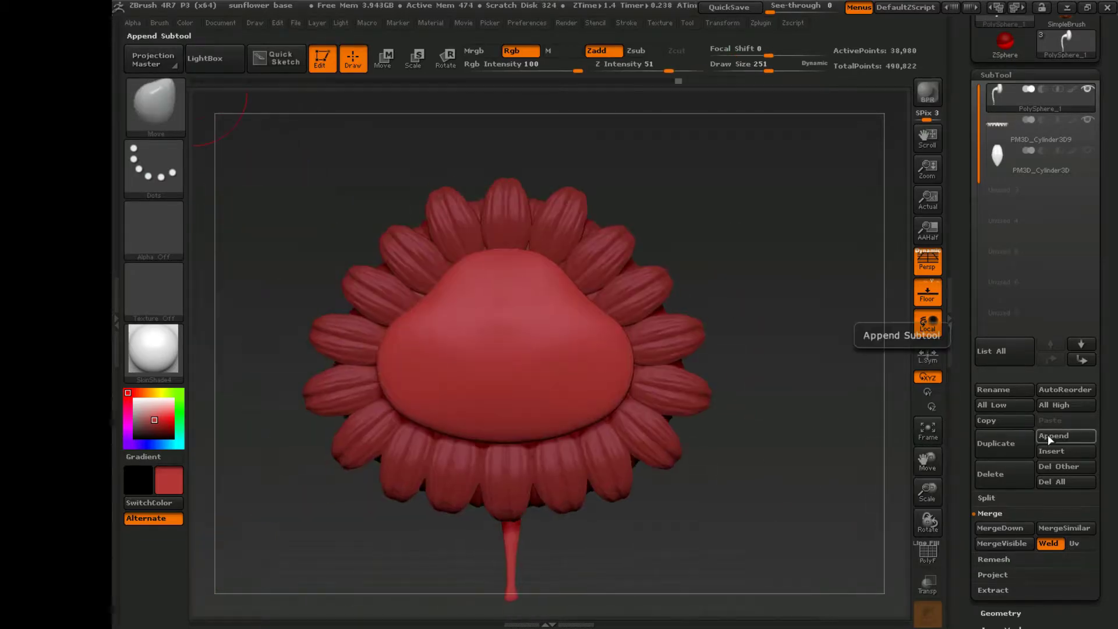
Show and select the hidden single petal (PM3D_Cylinder3D), and move it behind the flower with a transpose line.
drag(774, 408, 734, 514)
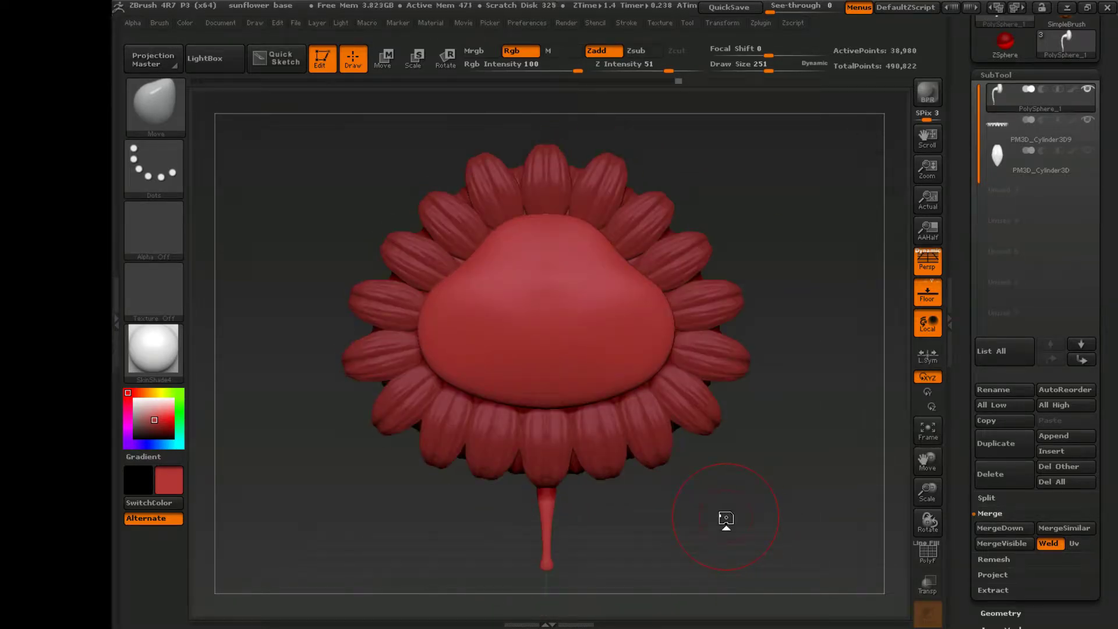
drag(726, 518, 774, 407)
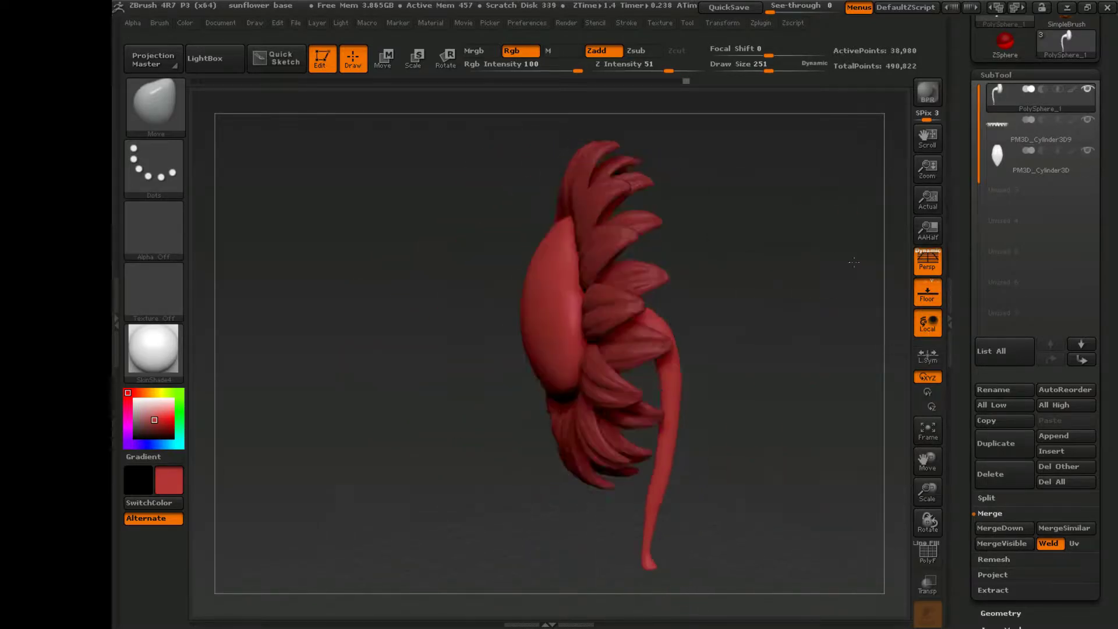
key(w)
drag(588, 314, 401, 314)
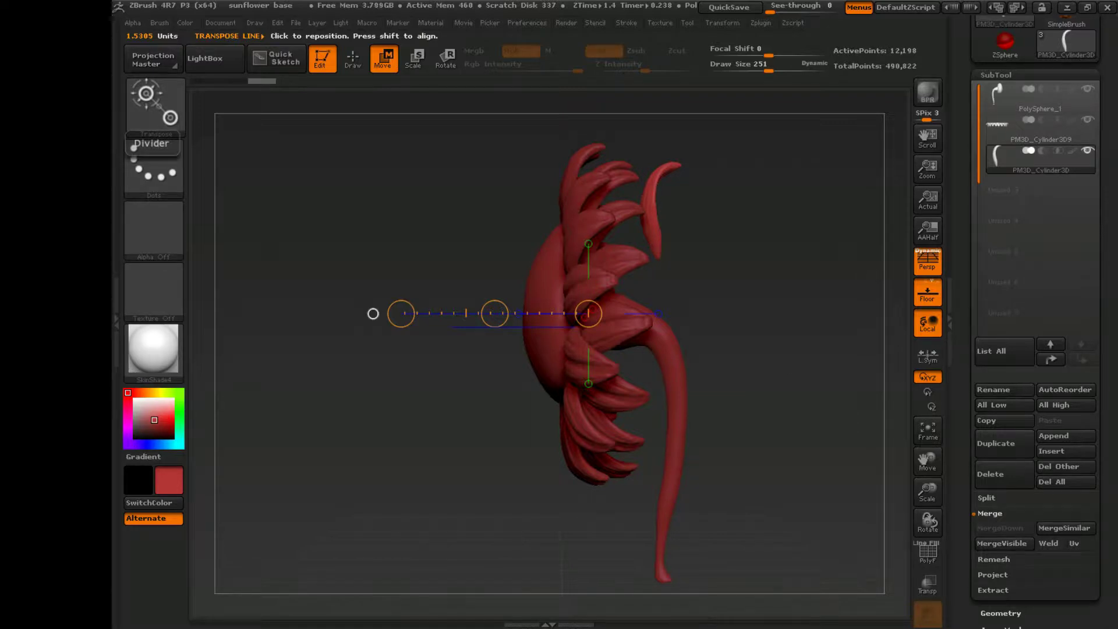
Reshape the single petal into a curved, pointed leaf using the Move brush at draw size 145, and remesh it.
drag(769, 329, 871, 529)
key(q)
key(s)
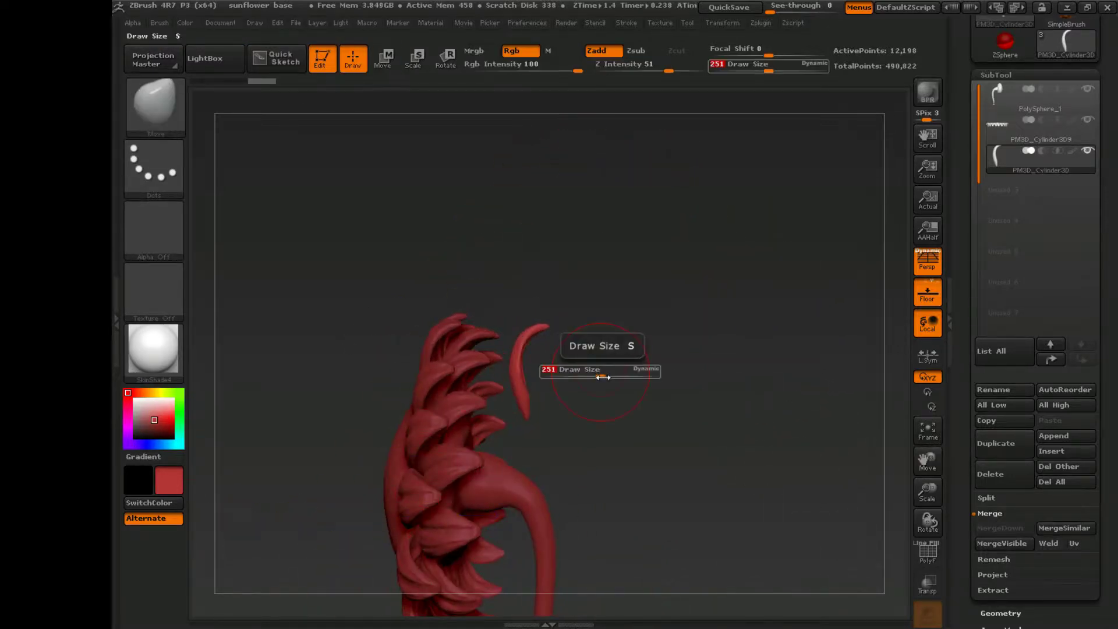
mouse_move(577, 373)
mouse_down()
mouse_move(646, 291)
mouse_move(607, 257)
mouse_up()
drag(535, 278, 499, 337)
drag(538, 305, 527, 329)
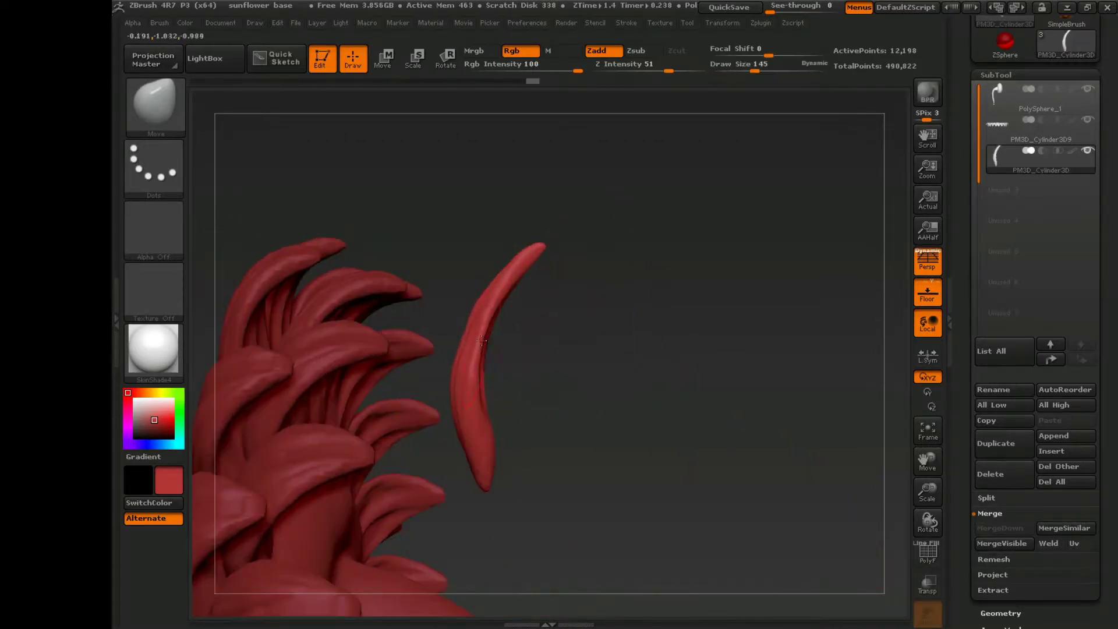
drag(636, 424, 871, 379)
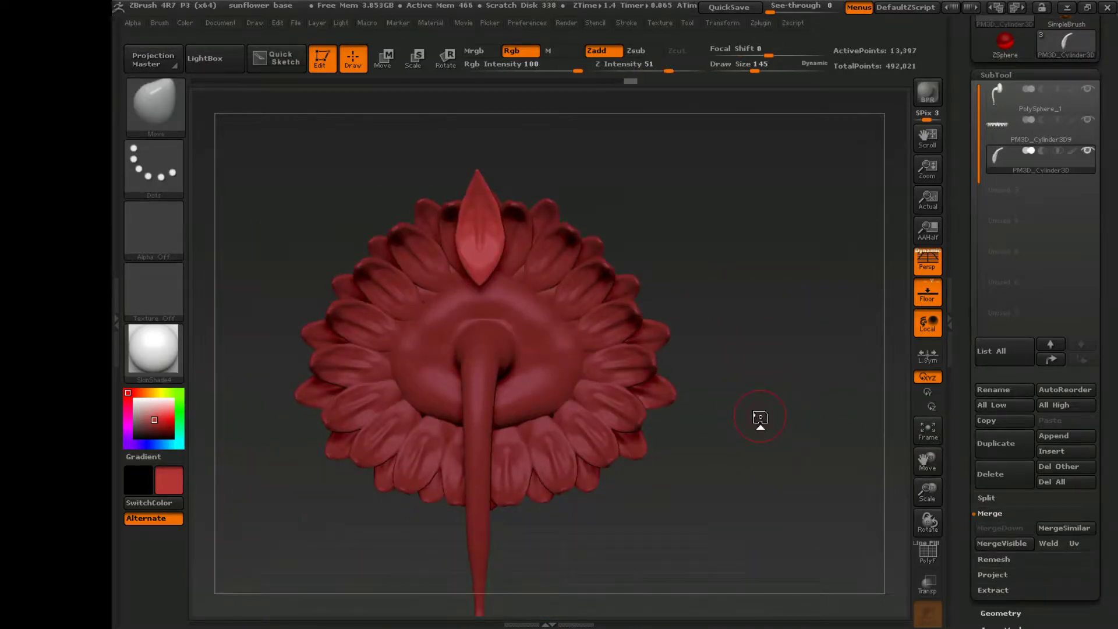
Move the pointed leaf forward against the back of the petals along a horizontal transpose line in side view.
drag(931, 453, 776, 449)
click(384, 59)
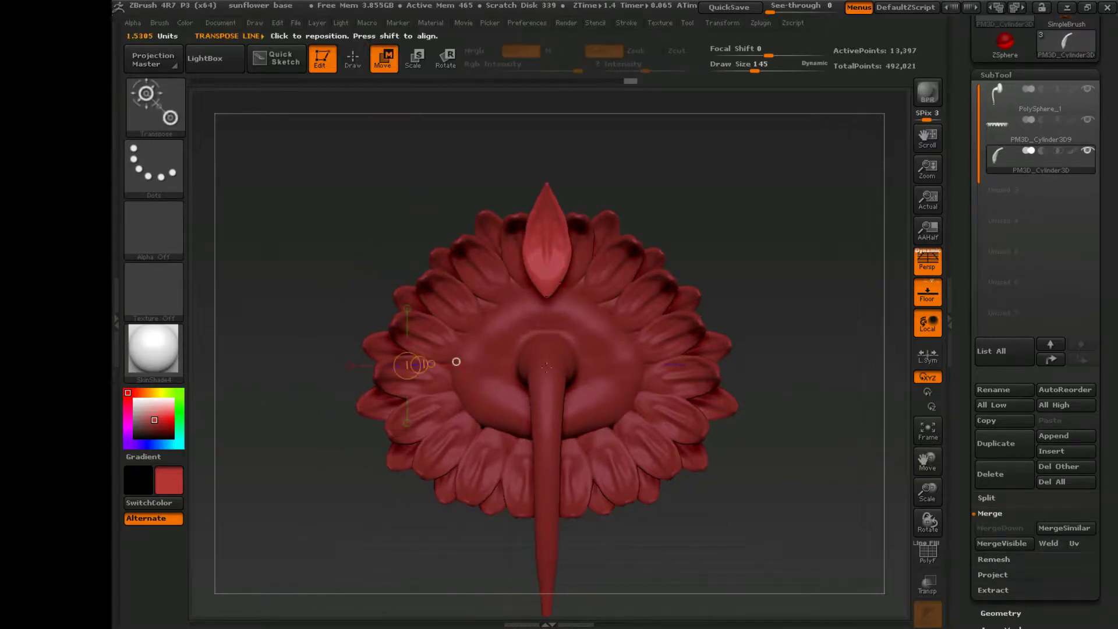
drag(815, 373, 669, 372)
shift+drag(557, 371, 366, 371)
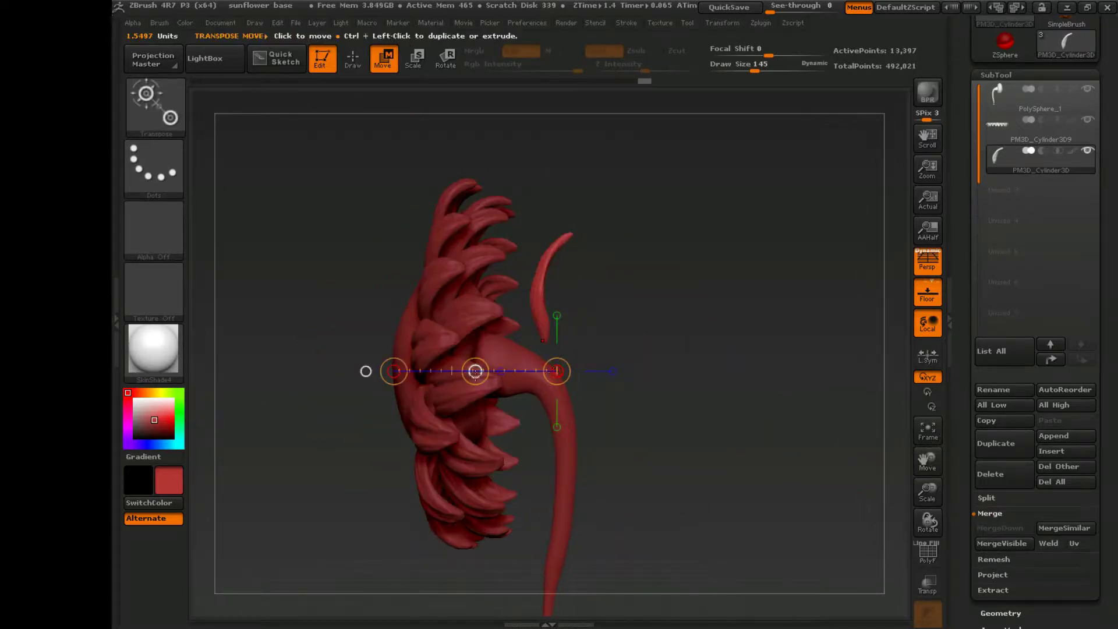
mouse_move(723, 363)
mouse_down()
mouse_move(640, 365)
mouse_move(723, 364)
mouse_up()
Rotate and move the leaf so its base sits on the head's back above the stem and its tip points backwards.
key(r)
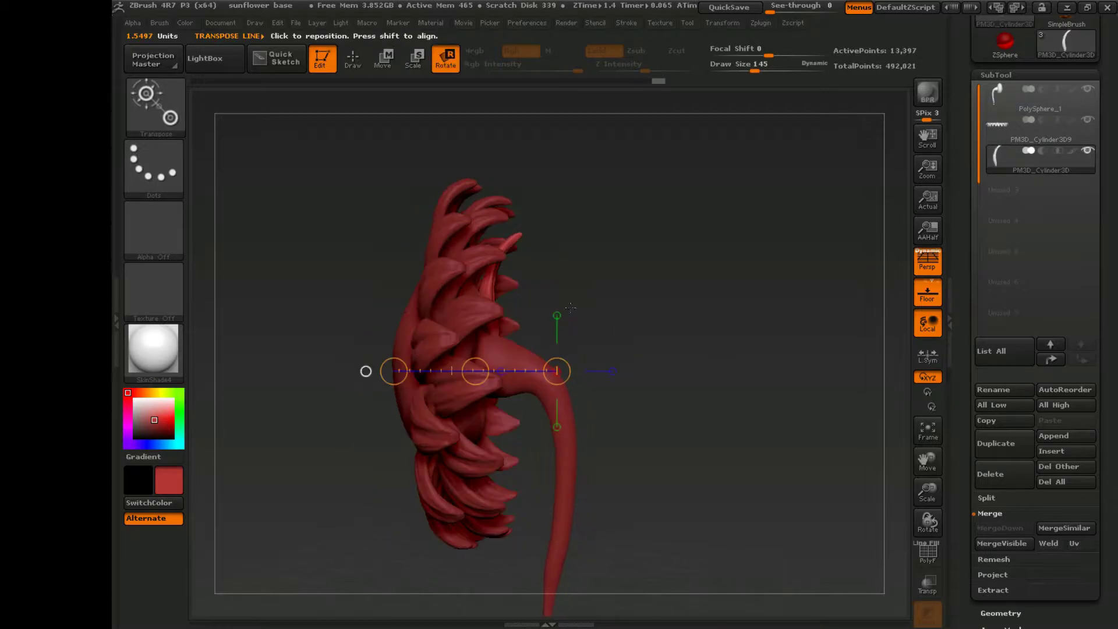
drag(556, 371, 555, 407)
key(ctrl+z)
key(w)
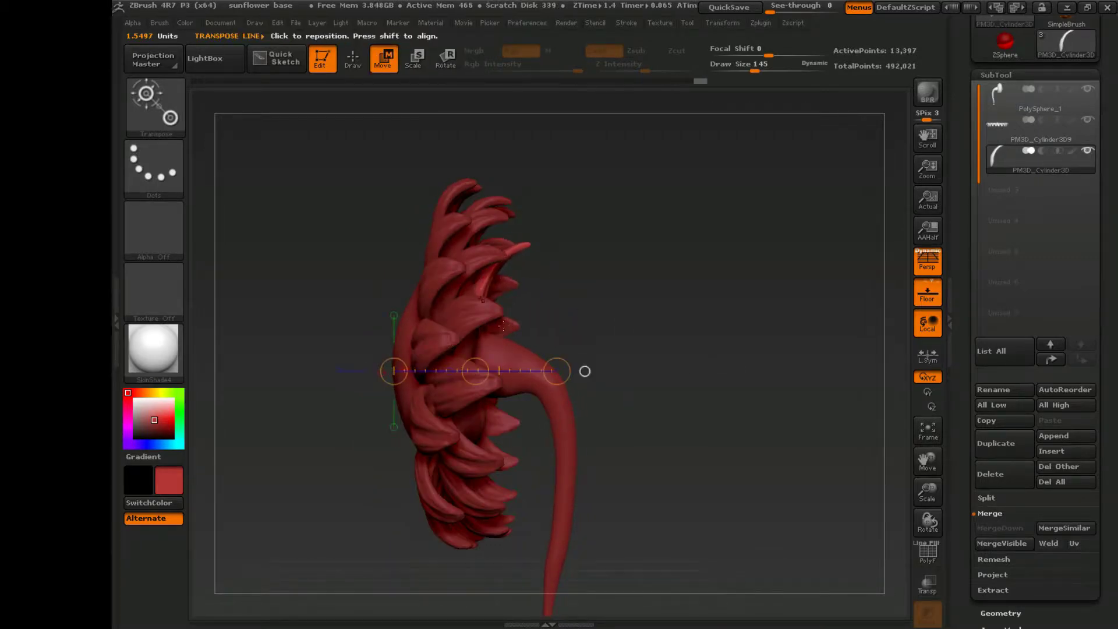
drag(656, 330, 710, 336)
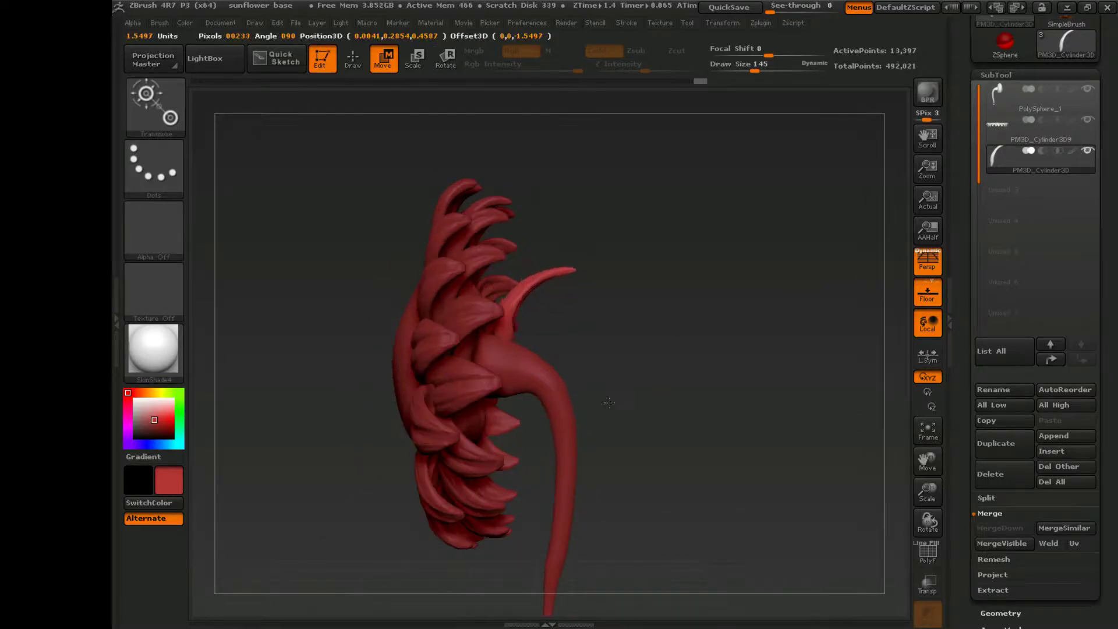
mouse_move(585, 370)
mouse_down()
mouse_move(524, 373)
mouse_move(584, 370)
mouse_up()
click(456, 340)
Duplicate the leaf and rotate the copy around the stem base to sit left of the original in back view.
mouse_move(456, 339)
mouse_down()
mouse_move(581, 365)
mouse_move(551, 369)
mouse_move(544, 392)
mouse_move(774, 322)
mouse_up()
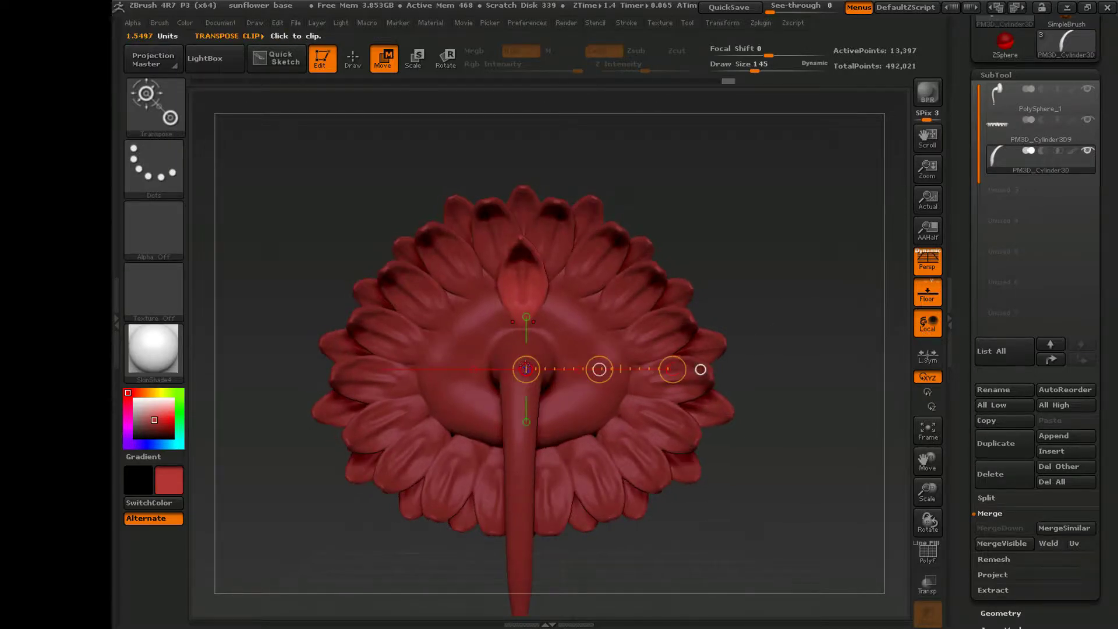
drag(915, 442, 930, 450)
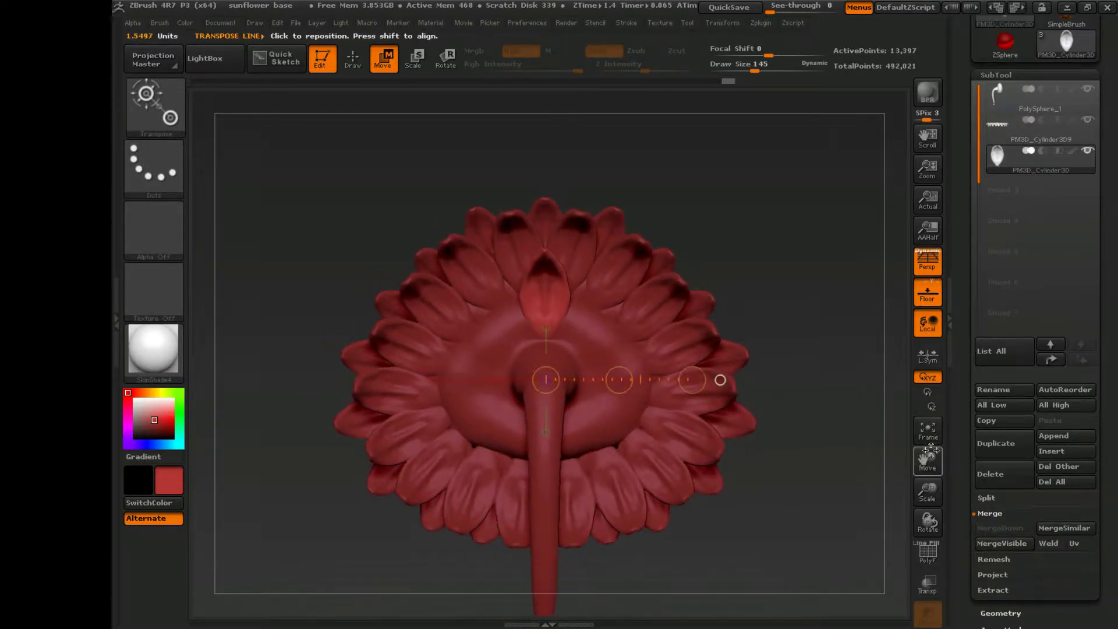
click(1016, 448)
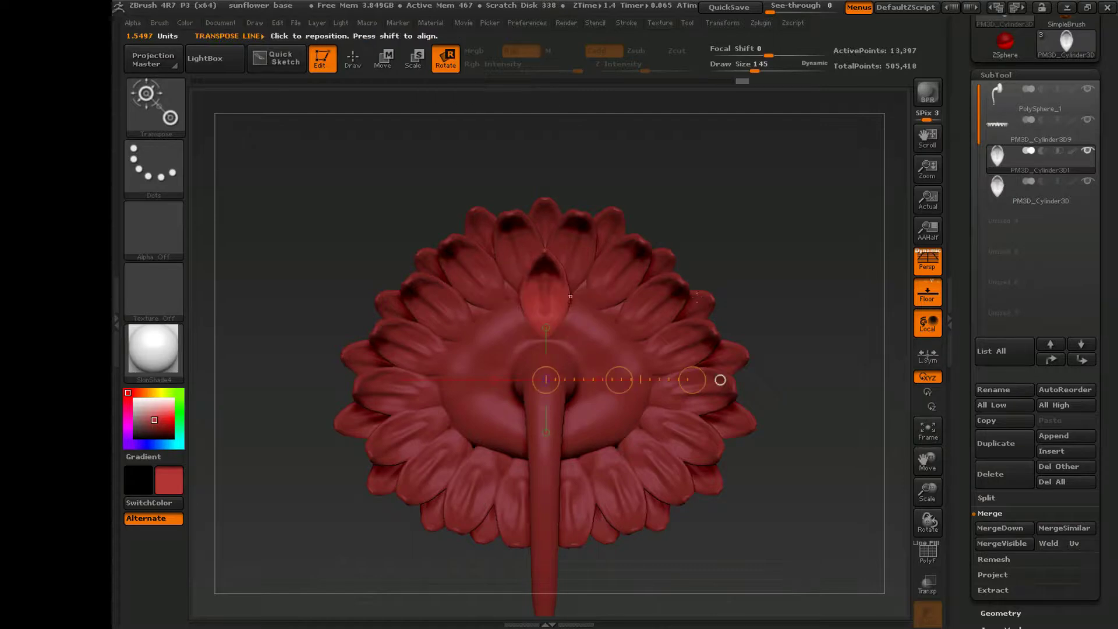
drag(570, 296, 507, 300)
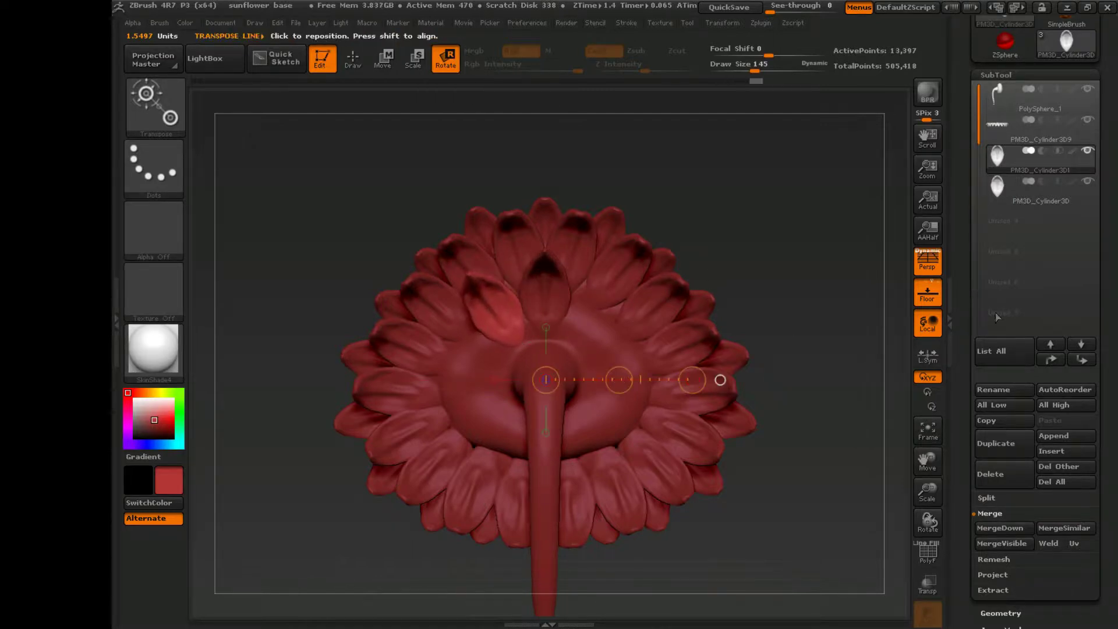
Repeat duplicating and rotating the leaf around the stem base until the copies run down the left side to behind the stem.
key(ctrl+shift+d)
drag(695, 373, 784, 302)
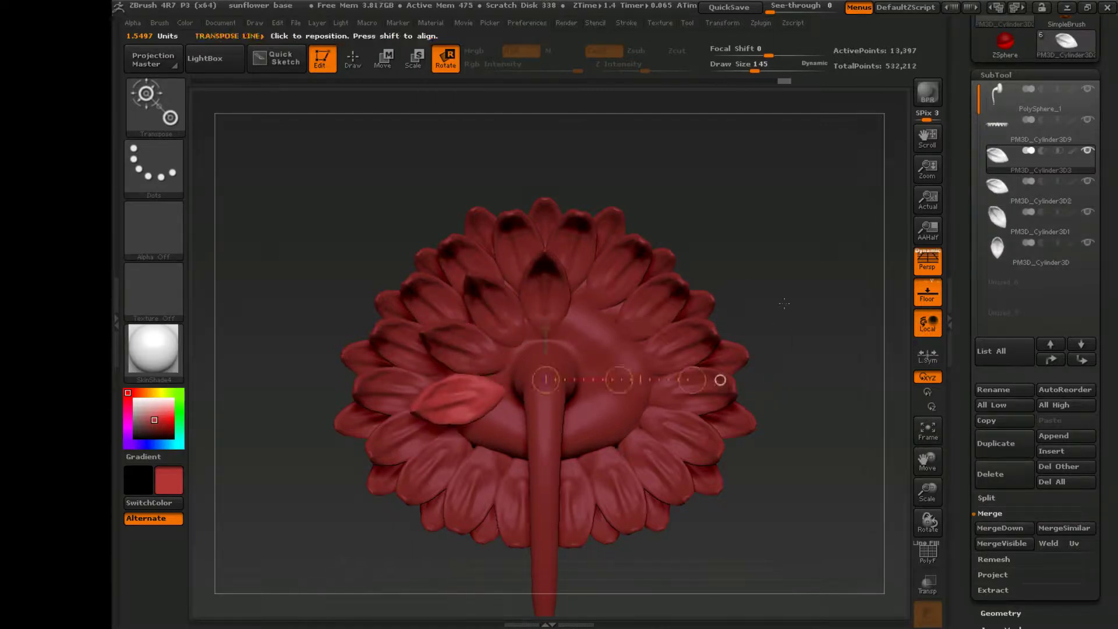
drag(693, 379, 662, 275)
key(ctrl+shift+d)
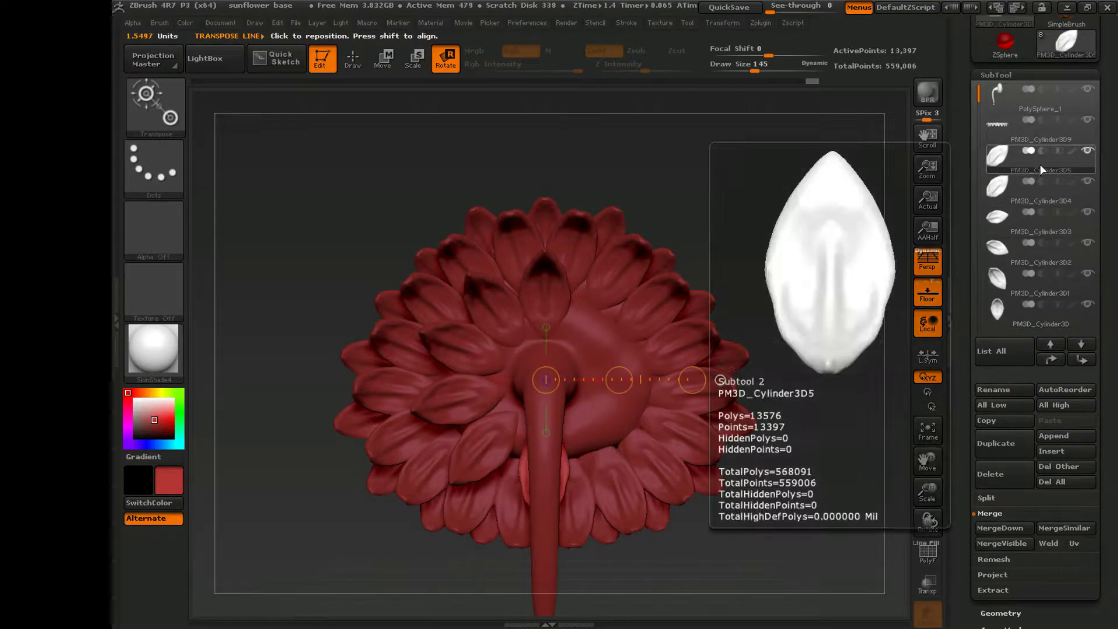
Adjust the lowest leaf copies around the stem base and duplicate the last leaf to fill the gap behind the stem.
click(1042, 277)
click(1042, 251)
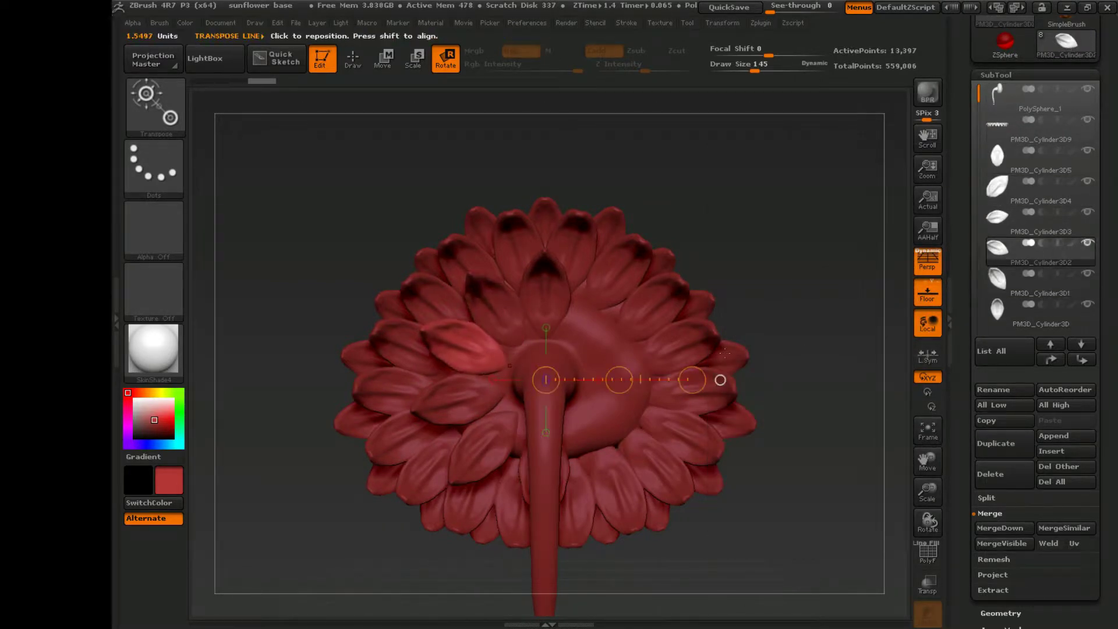
click(1042, 220)
click(1041, 190)
click(1041, 158)
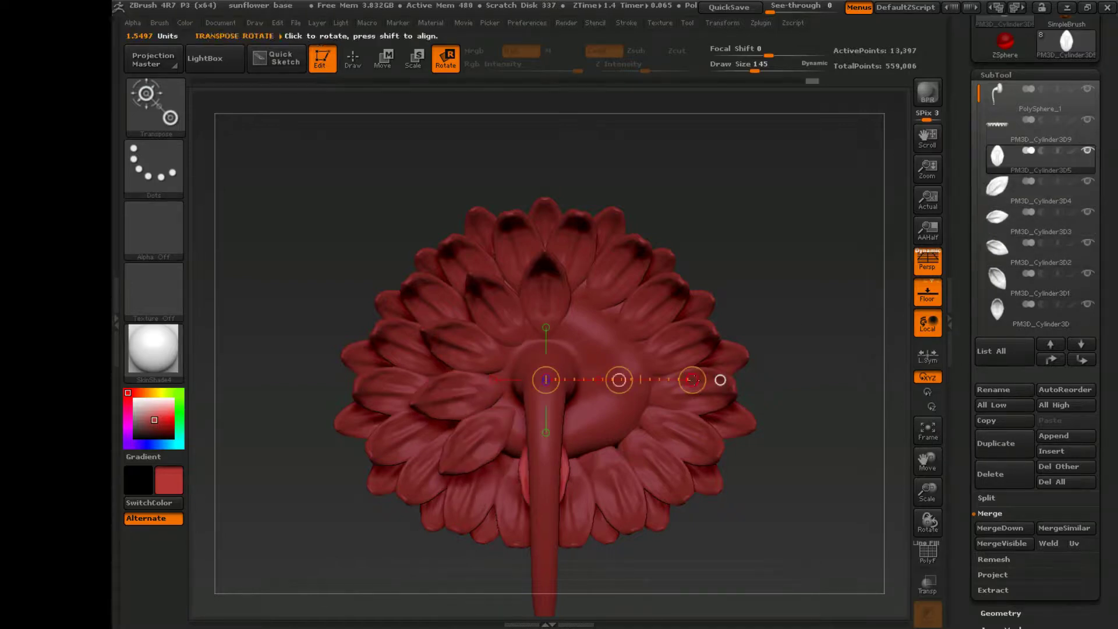
click(1066, 225)
click(1008, 442)
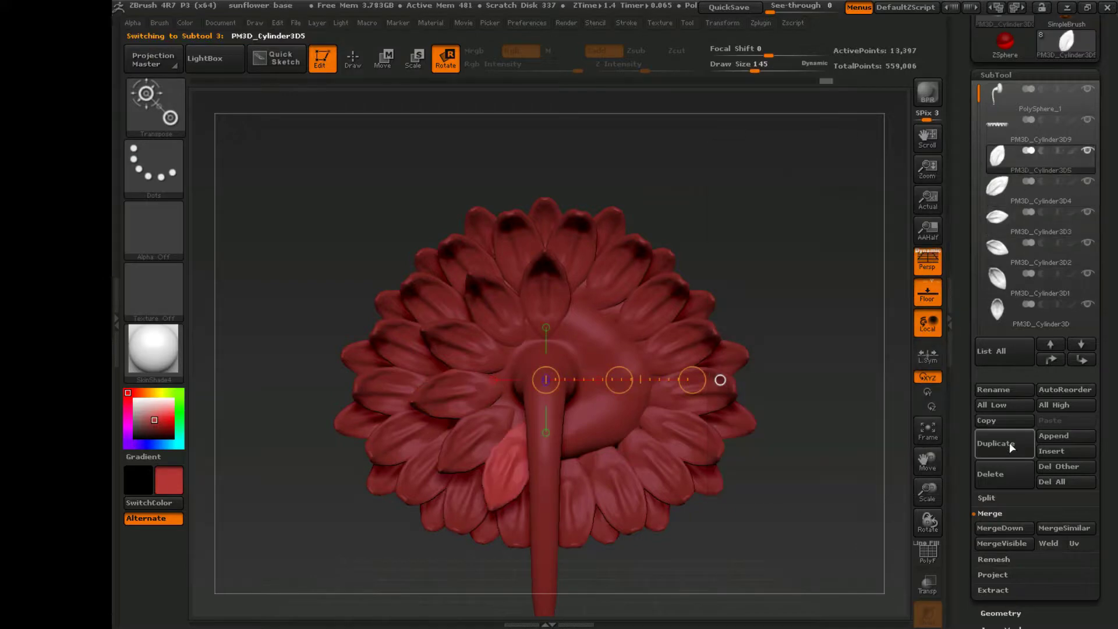
drag(774, 360, 815, 445)
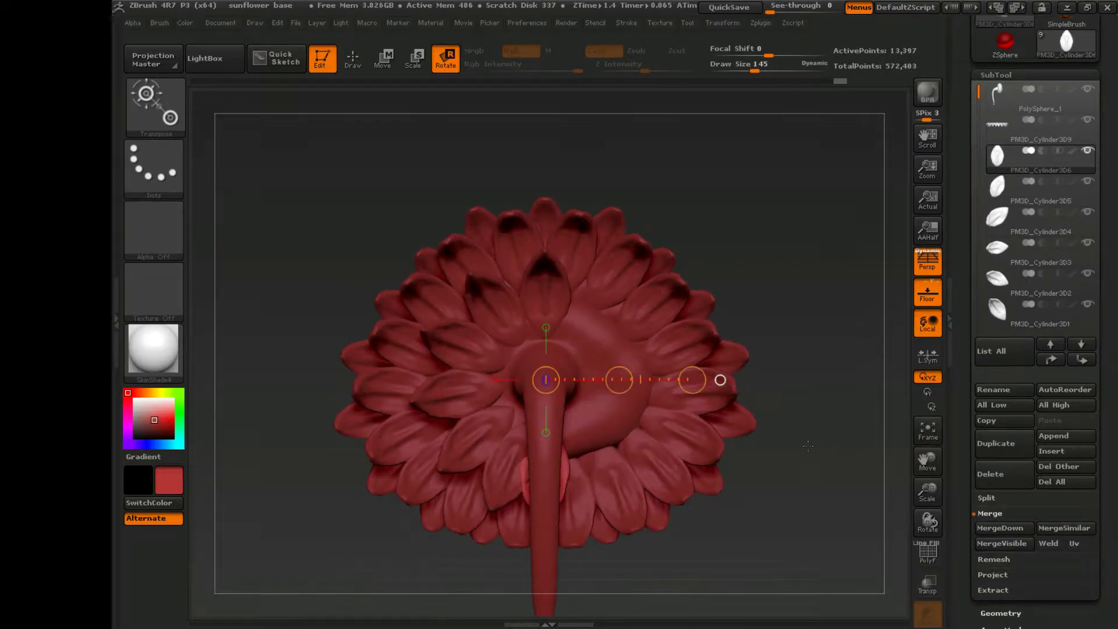
Rotate the individual leaf copies around the stem base to space them evenly along the half ring.
drag(805, 404, 800, 467)
key(Down)
key(Down)
key(Down)
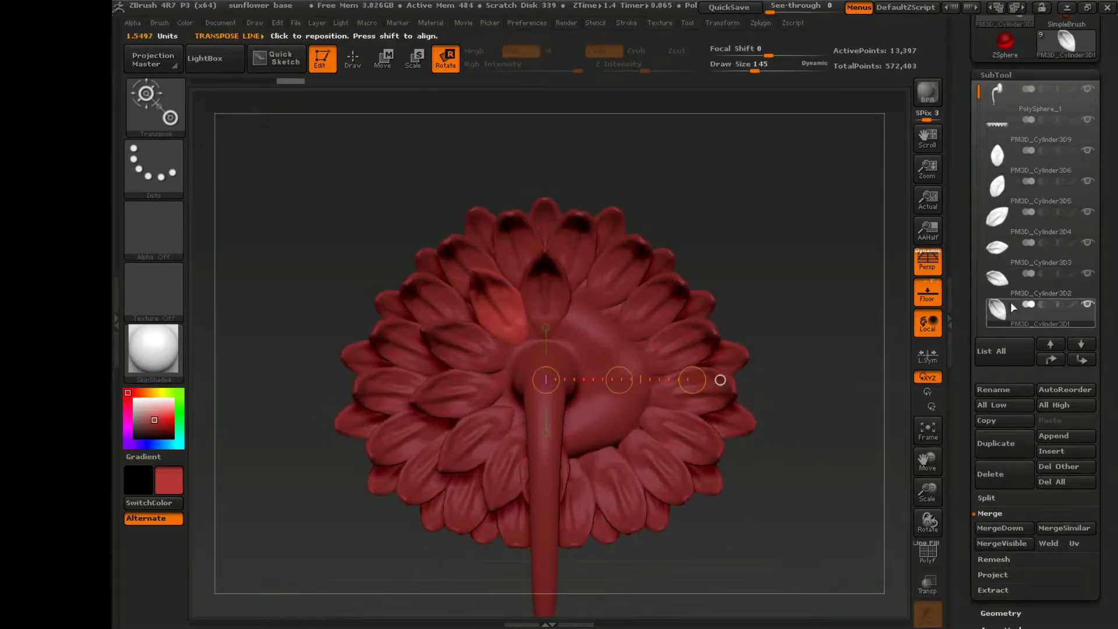
key(Up)
key(Up)
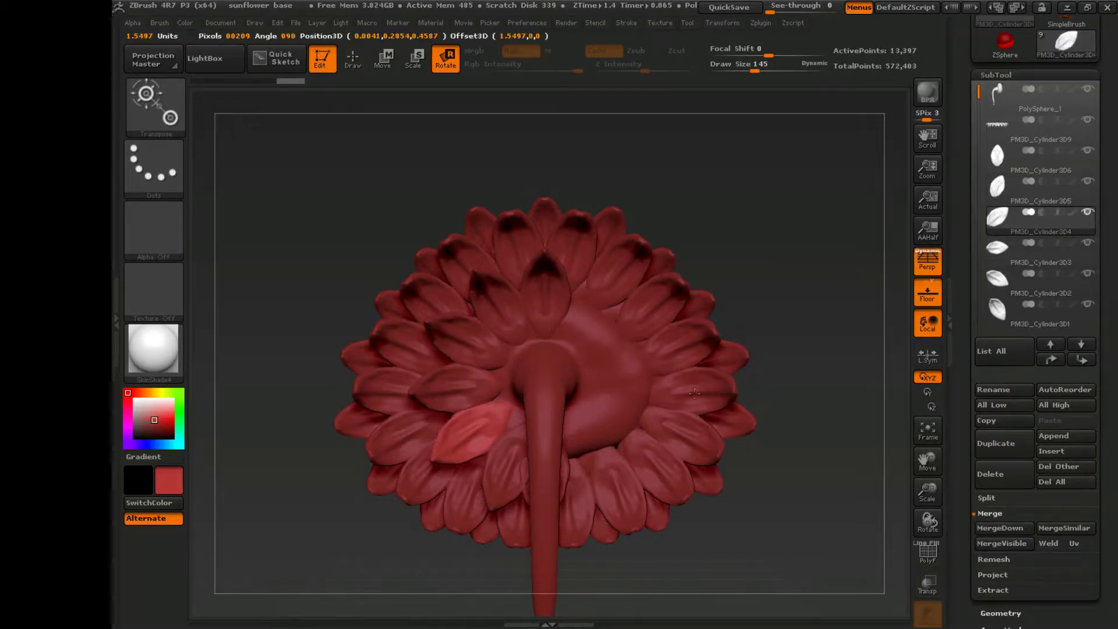
drag(835, 469, 792, 502)
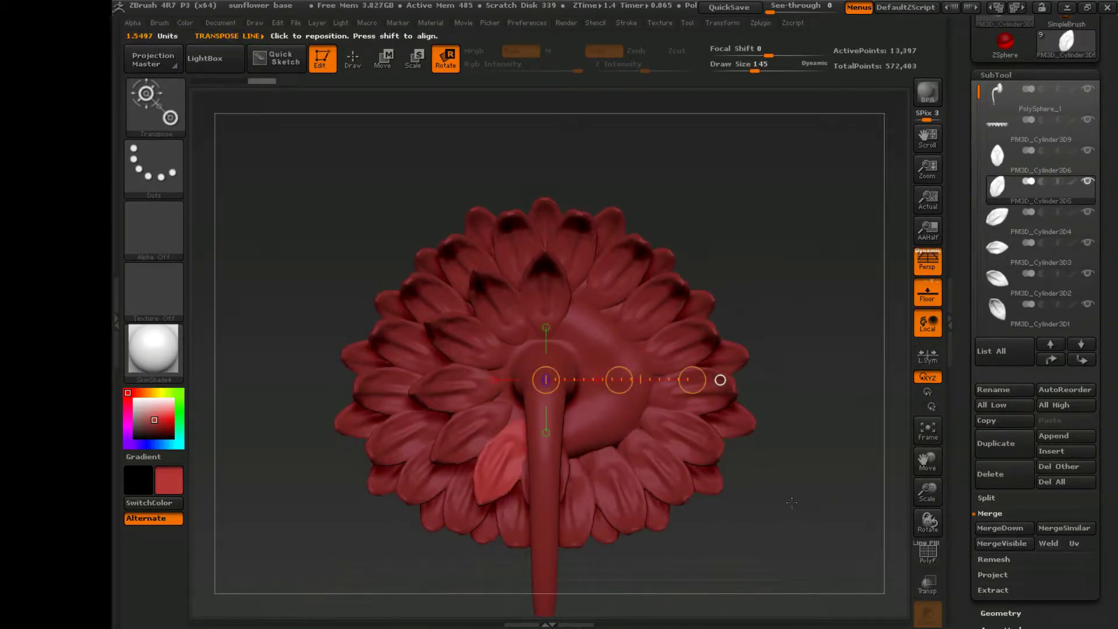
Select the leaf copy behind the stem and save the project as "sunflower base petals" in the PVZ Sunflower folder.
click(1036, 159)
key(ctrl+s)
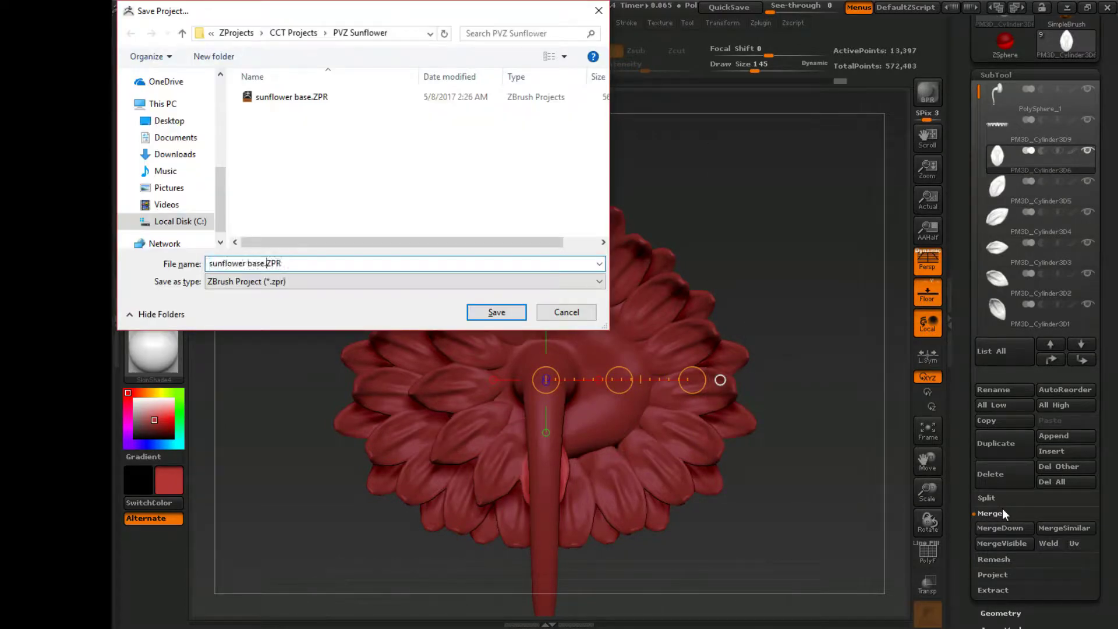
key(Return)
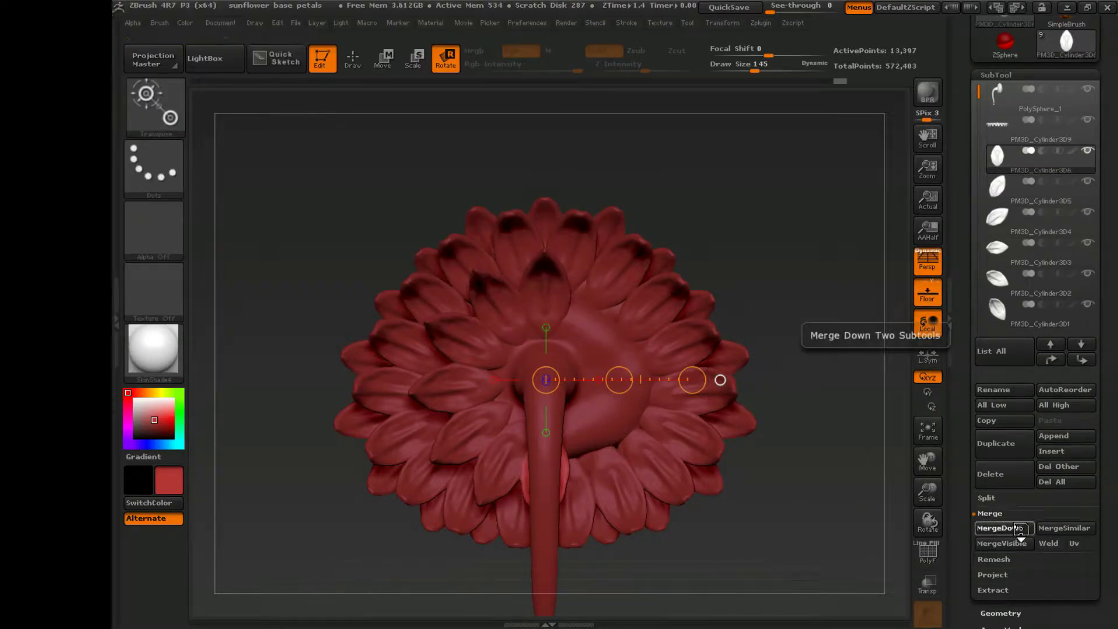
Merge all leaf subtools into one and mirror and weld them into a full ring around the stem base.
click(1019, 529)
click(1019, 528)
click(1019, 528)
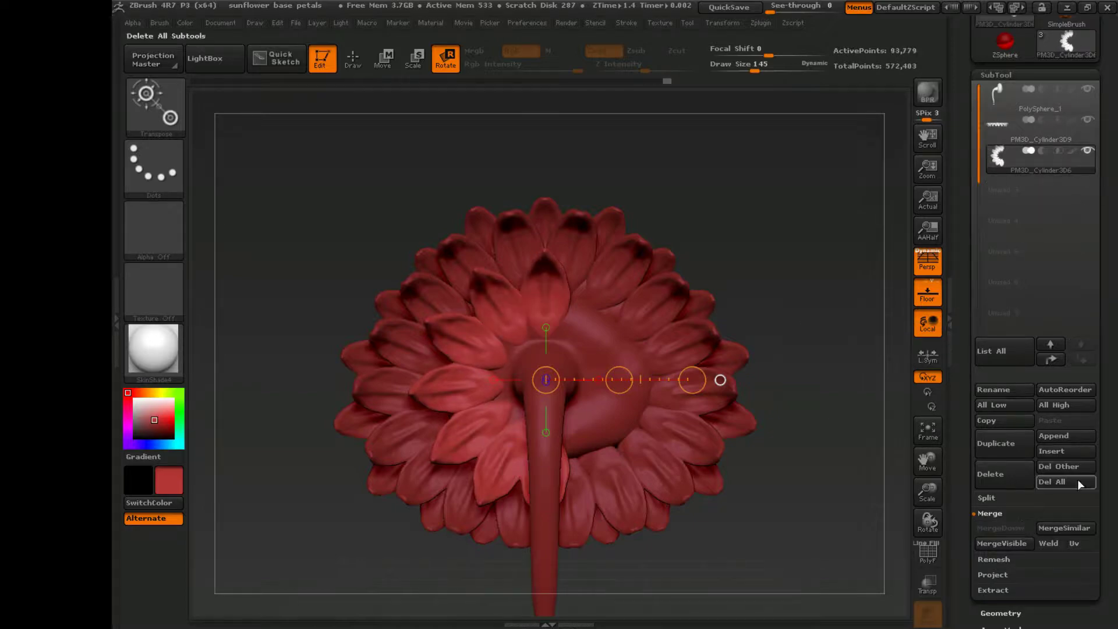
drag(1080, 498, 1081, 347)
click(1023, 317)
click(1001, 291)
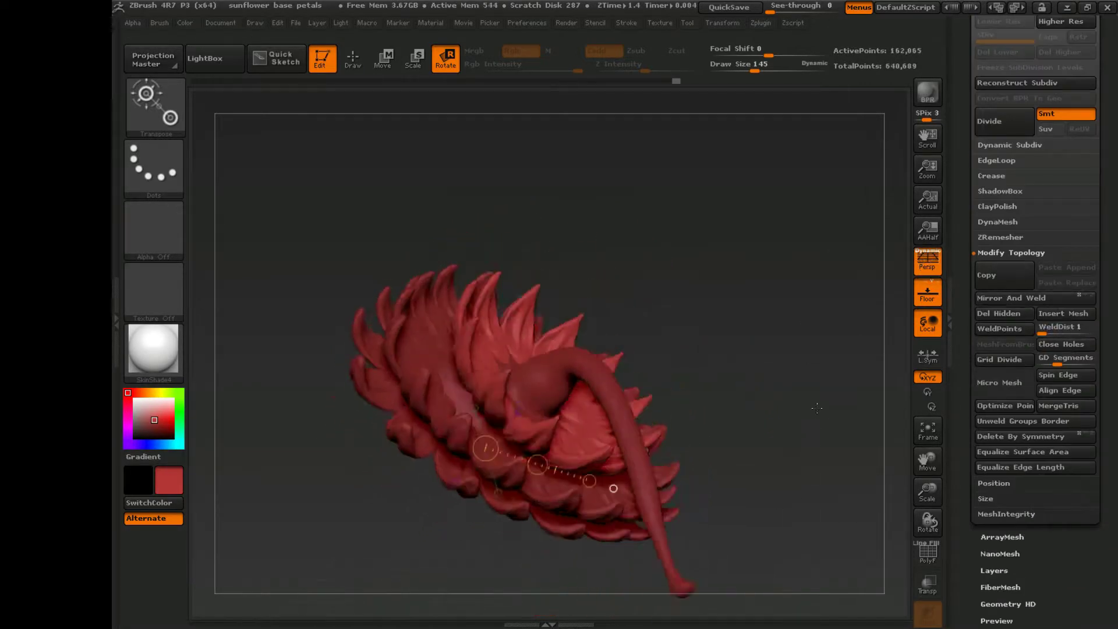
Duplicate the leaf ring and offset the copy from the original along a horizontal transpose line in side view.
drag(1106, 305, 1105, 454)
click(989, 443)
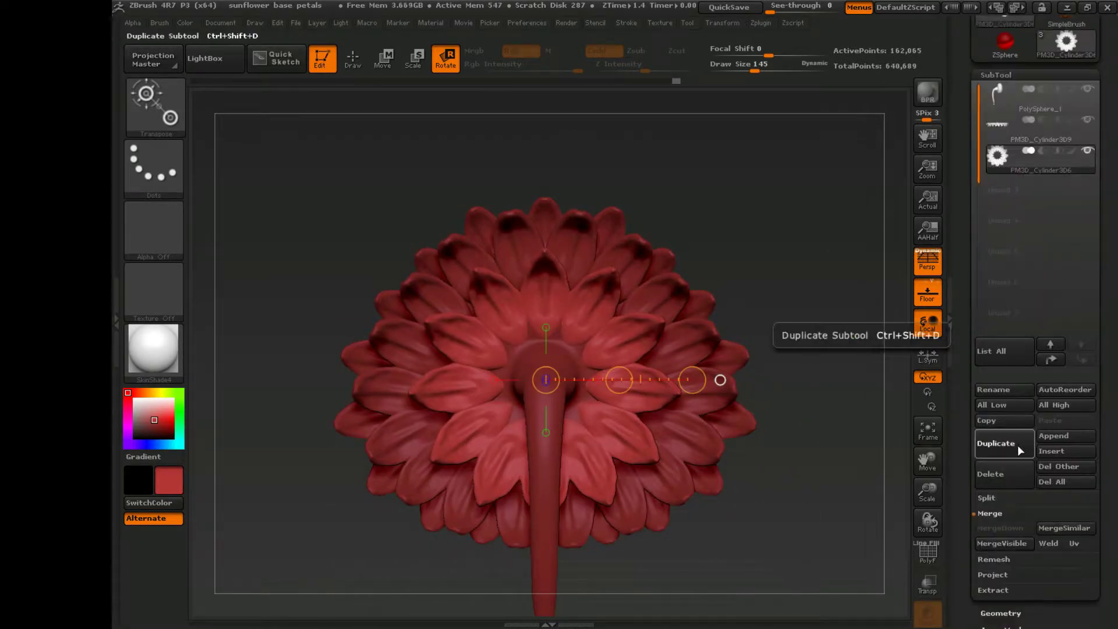
drag(720, 380, 550, 386)
key(w)
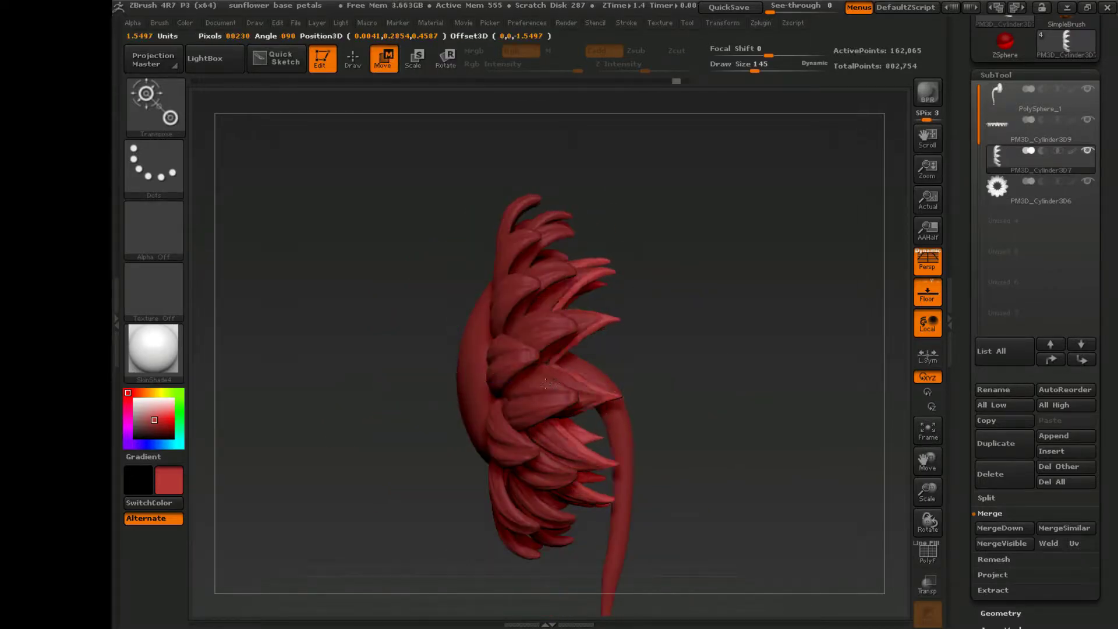
drag(722, 349, 718, 299)
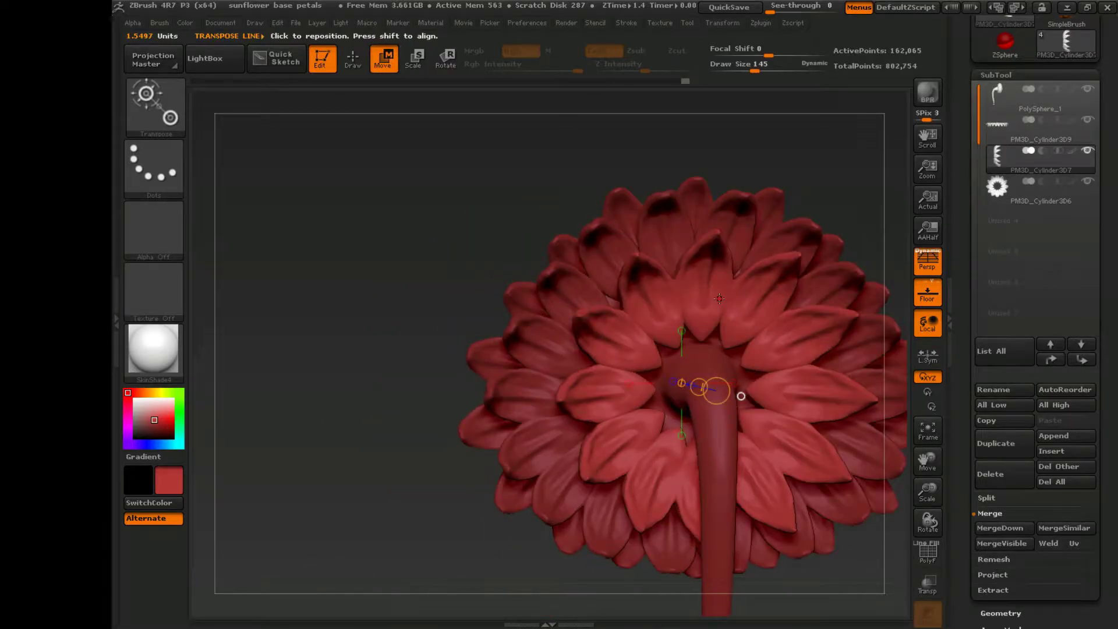
drag(461, 381, 594, 383)
drag(758, 354, 618, 383)
Rotate the duplicate leaf ring to stagger its leaves against the original and merge the two rings into one subtool.
key(w)
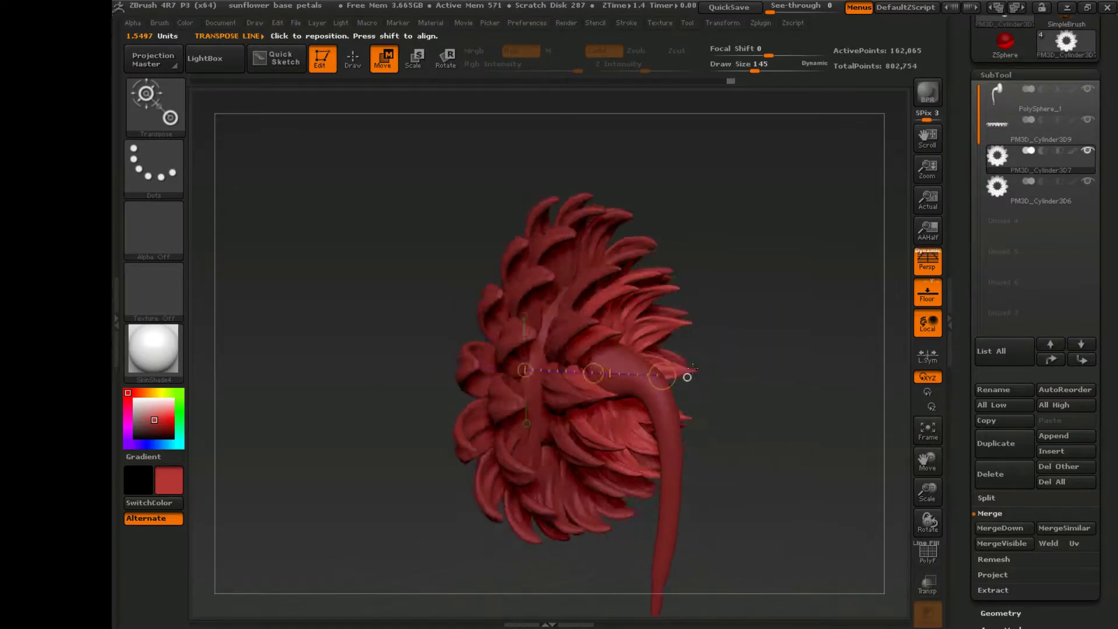
drag(692, 368, 594, 355)
key(r)
click(1022, 528)
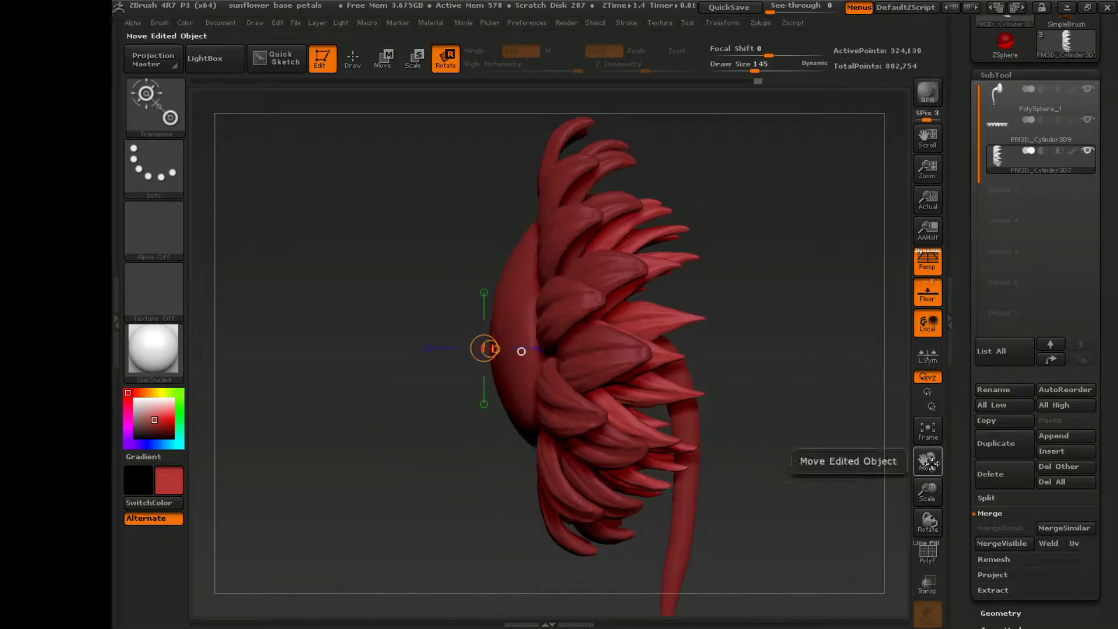
Reposition the merged leaf rings against the back of the petals in side view and save over "sunflower base petals".
key(w)
mouse_move(757, 349)
mouse_down()
mouse_move(669, 349)
mouse_move(757, 350)
mouse_up()
drag(541, 333, 727, 334)
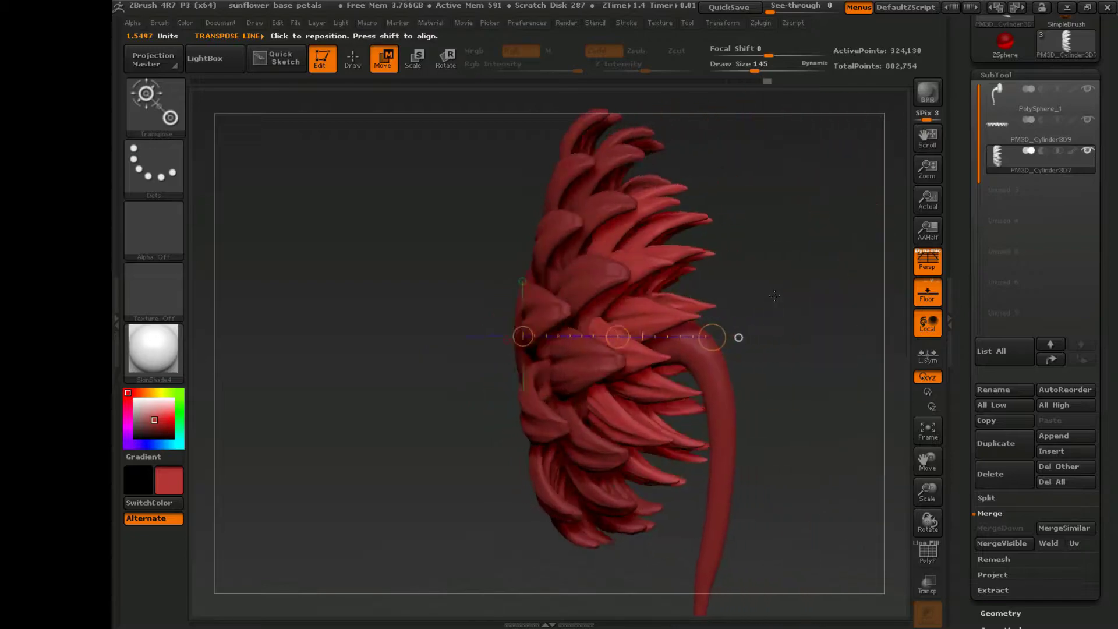
drag(768, 297, 888, 453)
key(f)
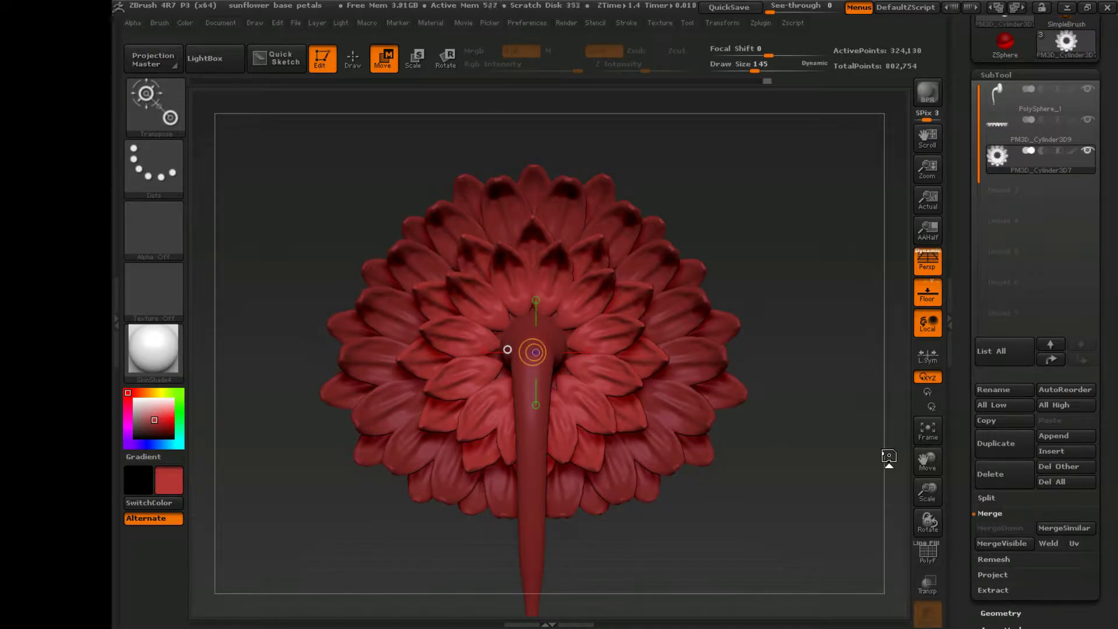
key(ctrl+s)
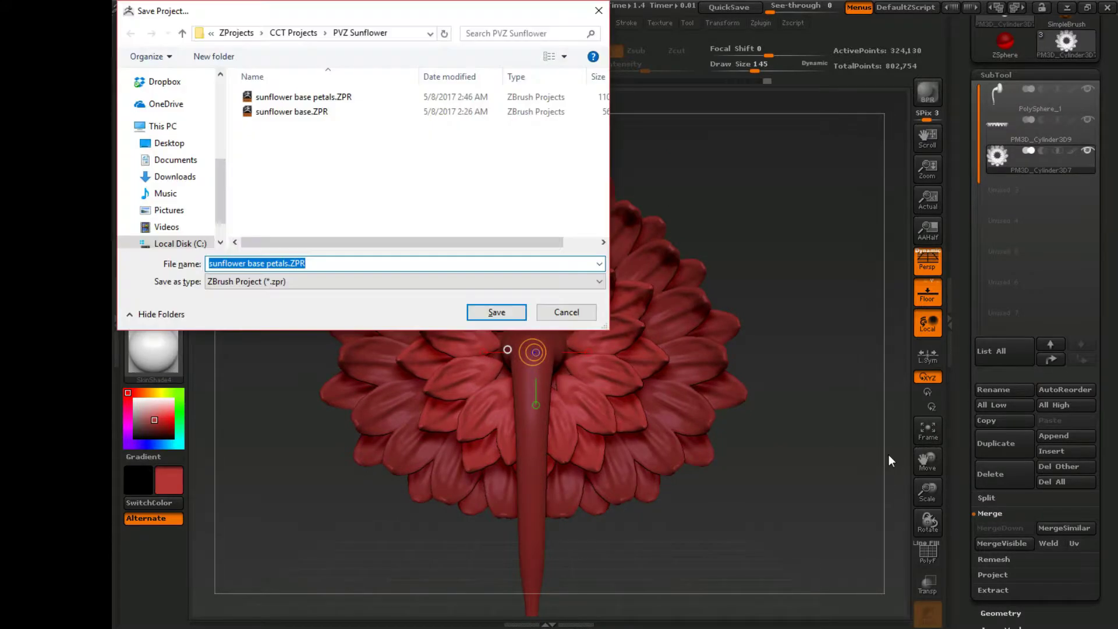
key(Return)
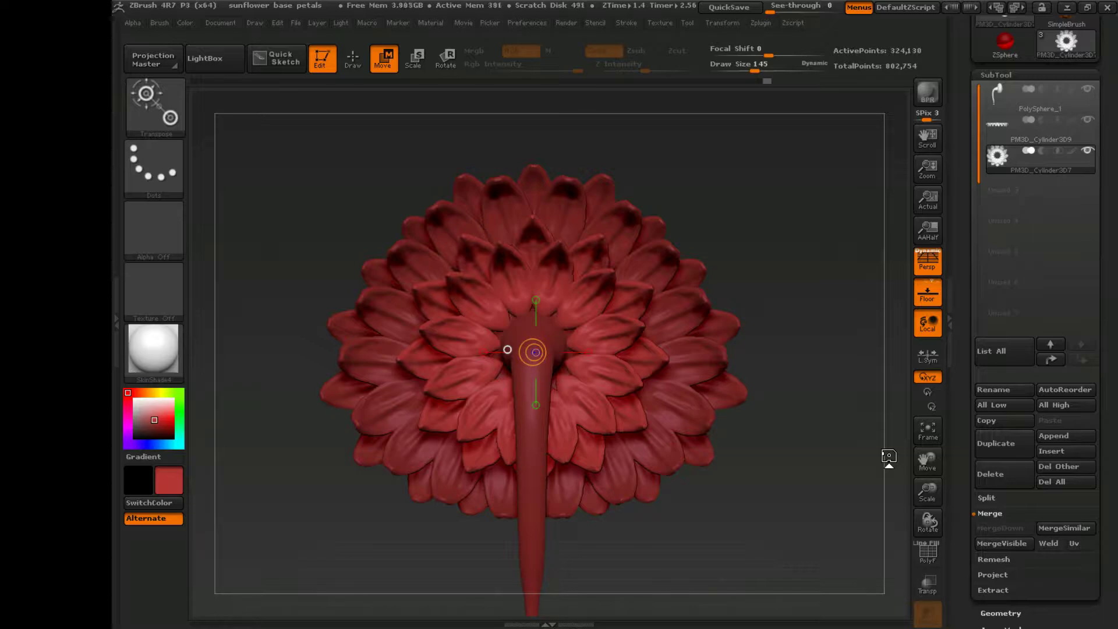
Select the head and stem subtool and sculpt a groove around the stem base with ClayBuildup at draw size 53.
key(q)
drag(803, 361, 351, 313)
key(b)
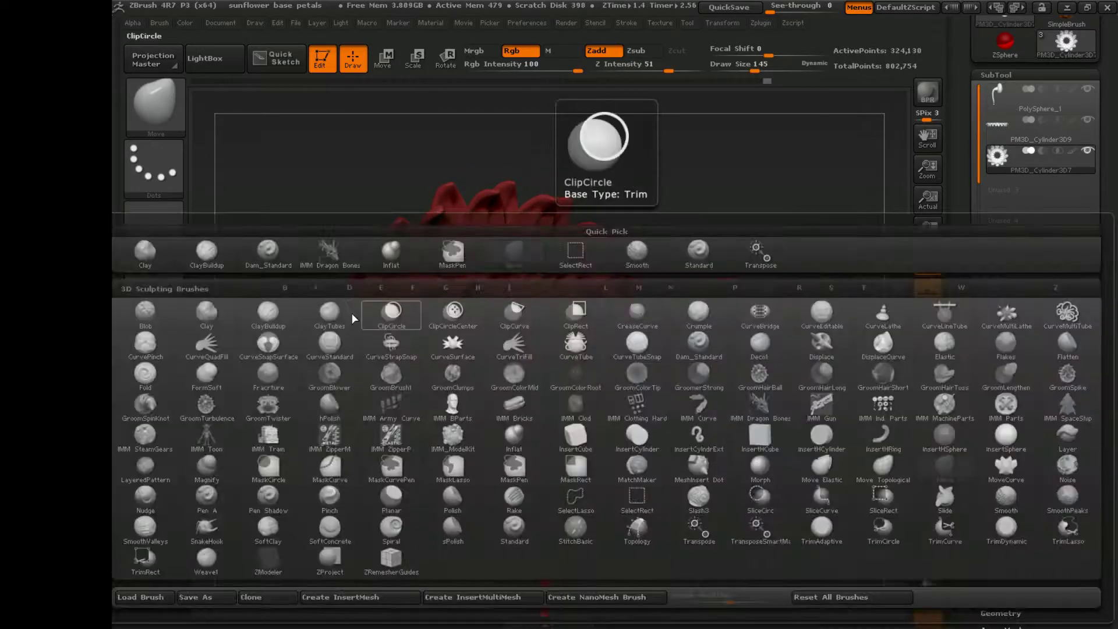
click(352, 313)
alt+click(506, 350)
mouse_move(501, 350)
mouse_down()
mouse_move(516, 319)
mouse_move(510, 373)
mouse_move(502, 312)
mouse_move(519, 326)
mouse_move(526, 384)
mouse_move(499, 369)
mouse_move(795, 334)
mouse_move(927, 462)
mouse_move(1026, 514)
mouse_up()
key(s)
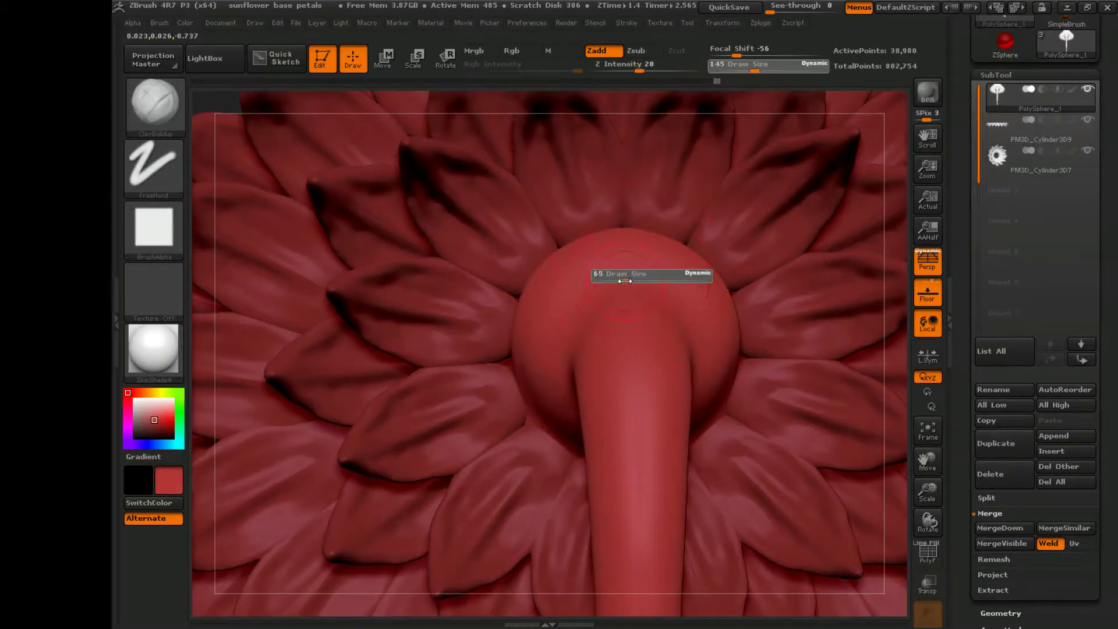
drag(814, 299, 595, 292)
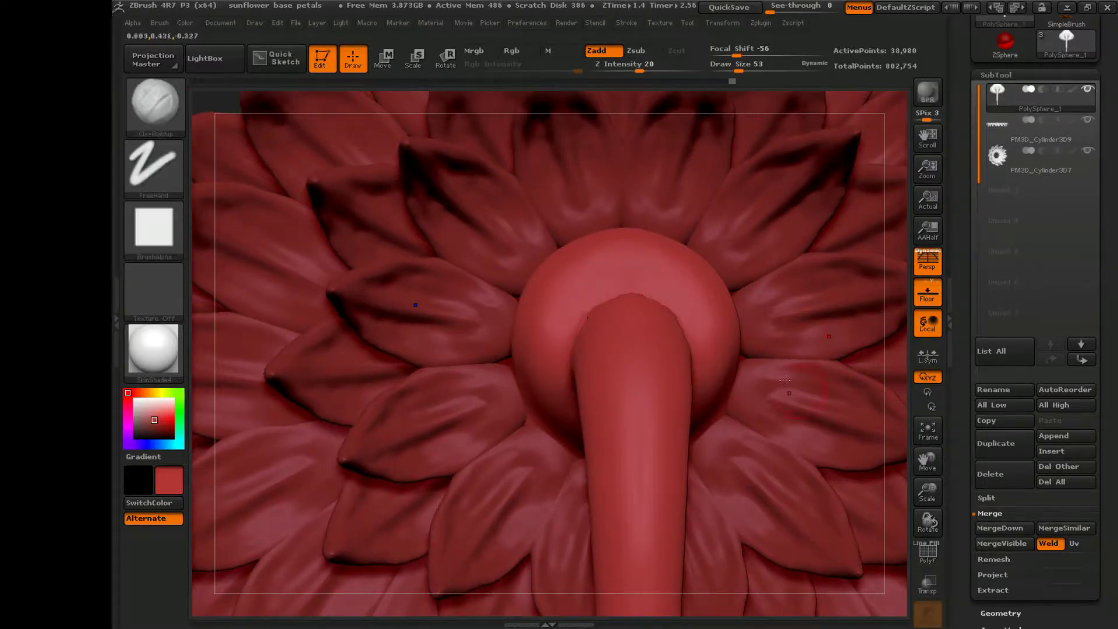
drag(927, 490, 688, 286)
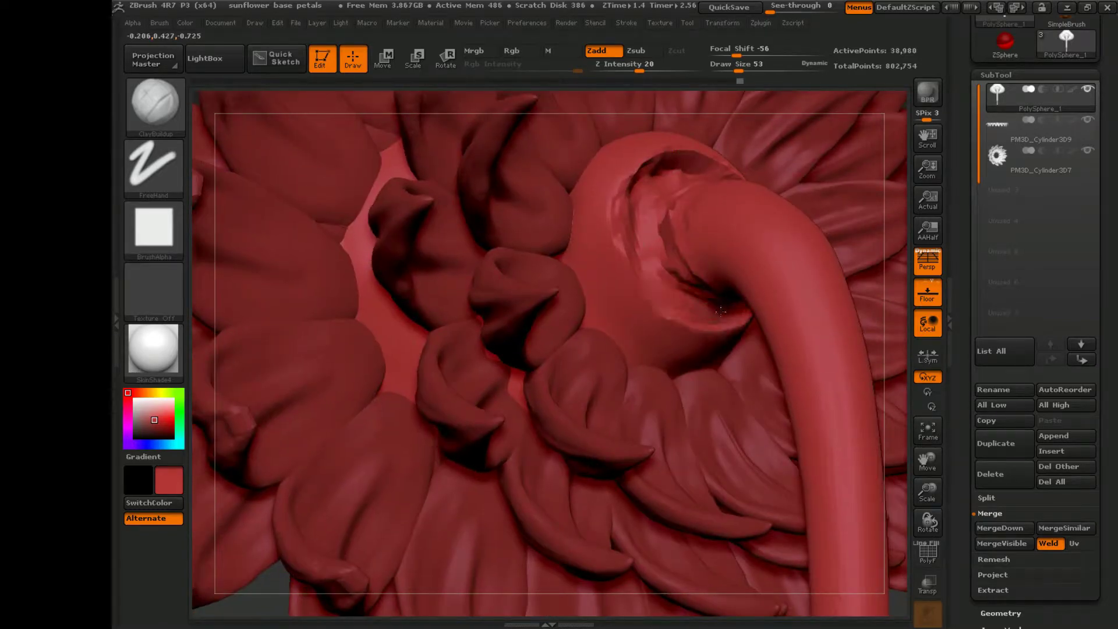
key(f)
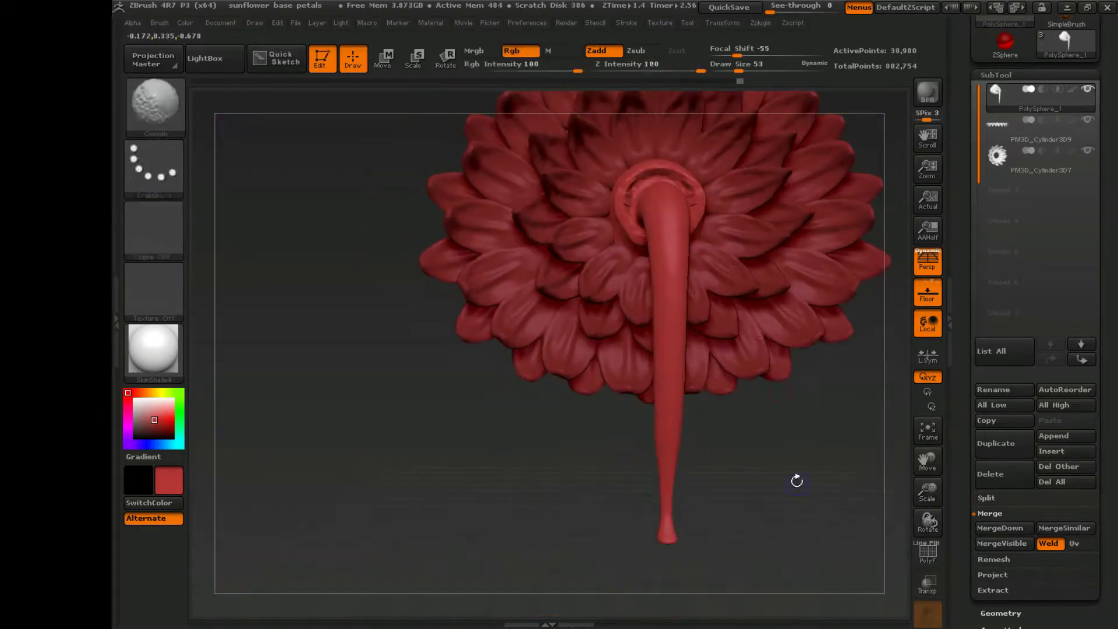
Reshape the rim around the stem base into an even collar with the Move brush at draw size 160 and smoothing.
mouse_move(793, 479)
mouse_down()
mouse_move(763, 460)
mouse_move(793, 456)
mouse_move(761, 441)
mouse_move(774, 424)
mouse_move(811, 419)
mouse_up()
key(b)
key(m)
key(v)
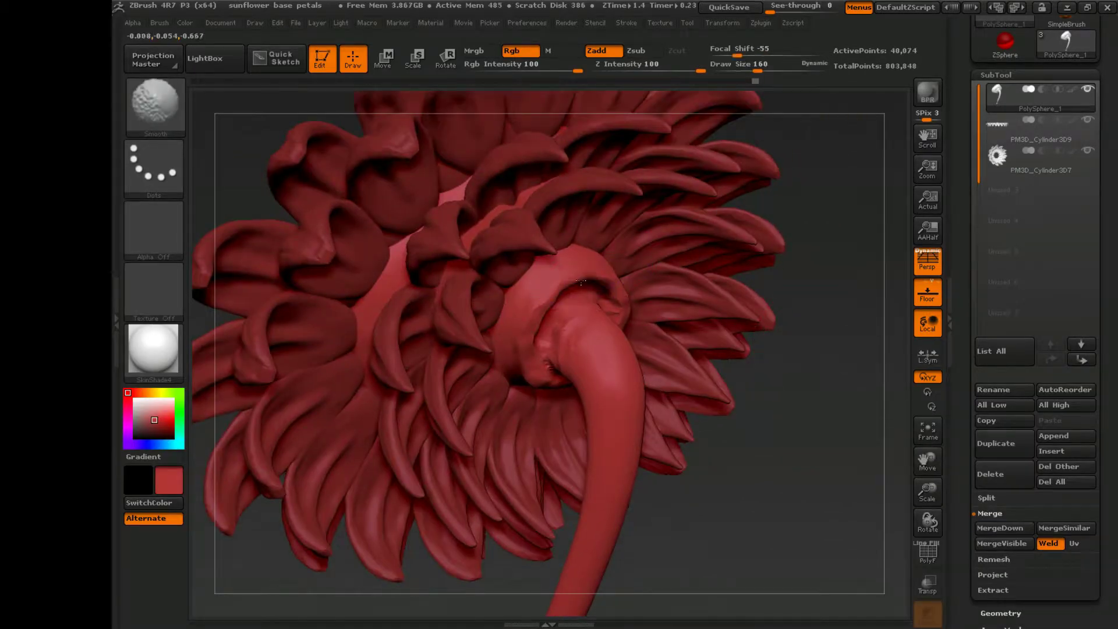
mouse_move(553, 350)
mouse_down()
mouse_move(583, 372)
mouse_move(633, 381)
mouse_move(583, 379)
mouse_move(635, 381)
mouse_move(582, 378)
mouse_move(669, 420)
mouse_move(656, 445)
mouse_move(569, 387)
mouse_move(783, 389)
mouse_up()
key(b)
drag(573, 428, 534, 258)
drag(560, 384, 862, 349)
mouse_move(927, 499)
mouse_down()
mouse_move(868, 445)
mouse_move(862, 419)
mouse_move(757, 378)
mouse_up()
Build up the collar's rim around the stem with ClayBuildup at draw size 35 and smooth the strokes.
key(b)
key(c)
key(b)
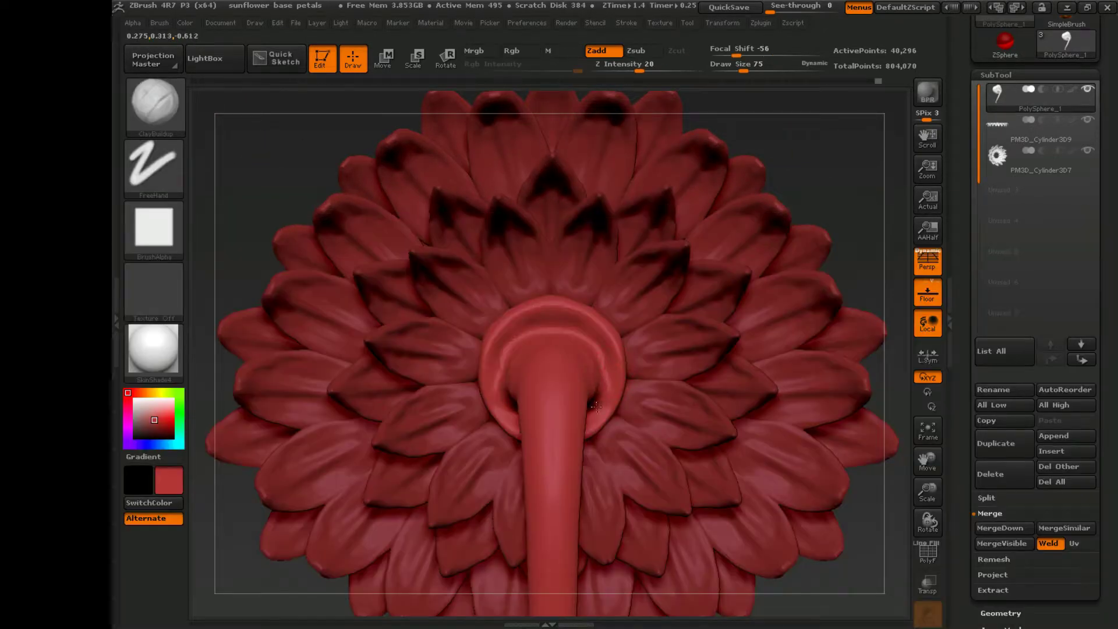
mouse_move(510, 378)
mouse_down()
mouse_move(588, 361)
mouse_move(309, 551)
mouse_up()
drag(779, 196, 534, 350)
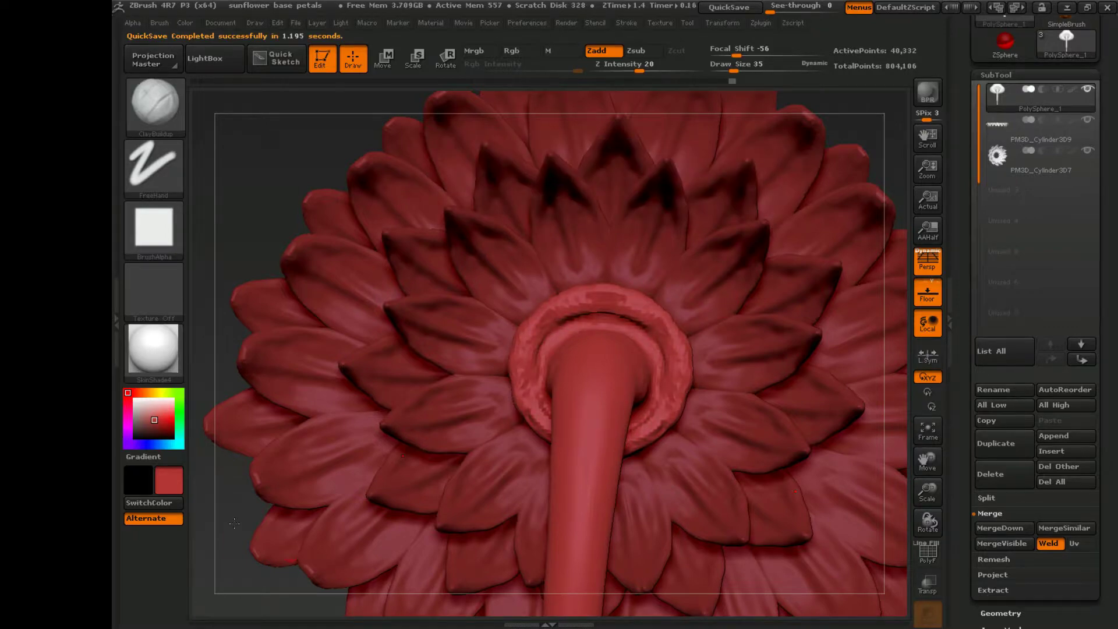
mouse_move(234, 522)
mouse_down()
mouse_move(579, 440)
mouse_move(548, 378)
mouse_up()
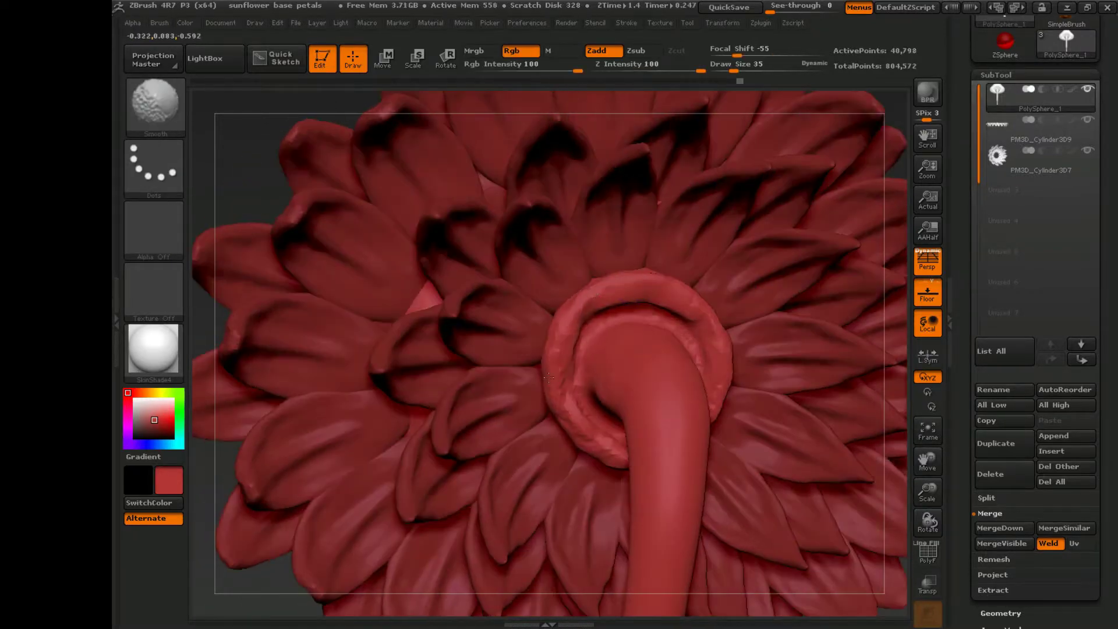
mouse_move(636, 312)
mouse_down()
mouse_move(661, 337)
mouse_move(744, 346)
mouse_move(562, 371)
mouse_move(710, 314)
mouse_move(802, 254)
mouse_up()
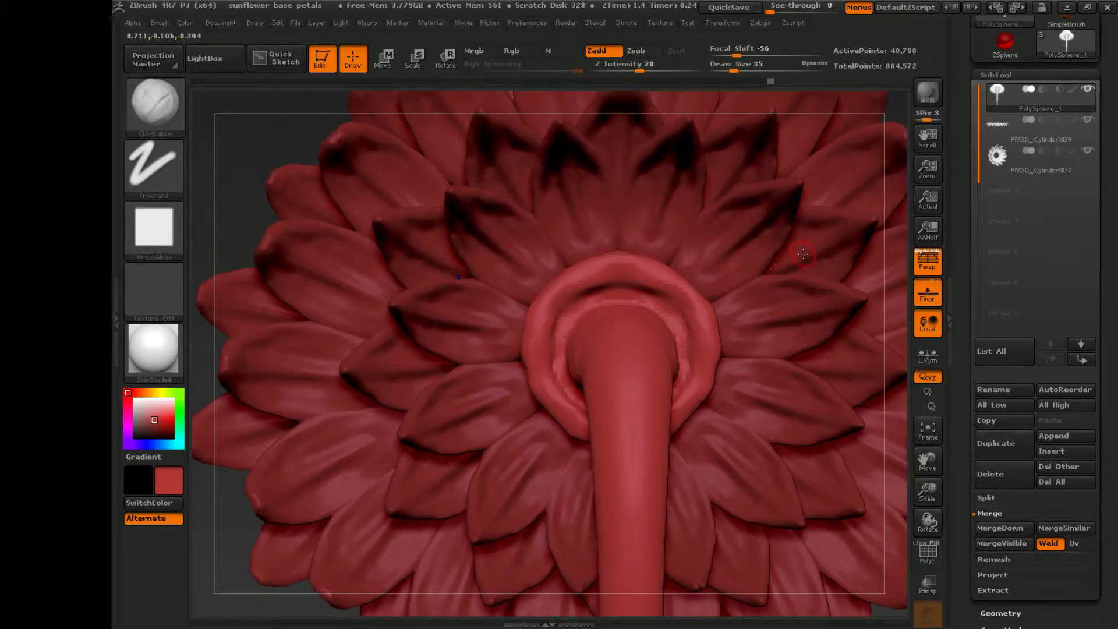
Carve short radial creases across the collar around the stem with the Dam_Standard brush at draw size 35.
key(b)
key(d)
key(s)
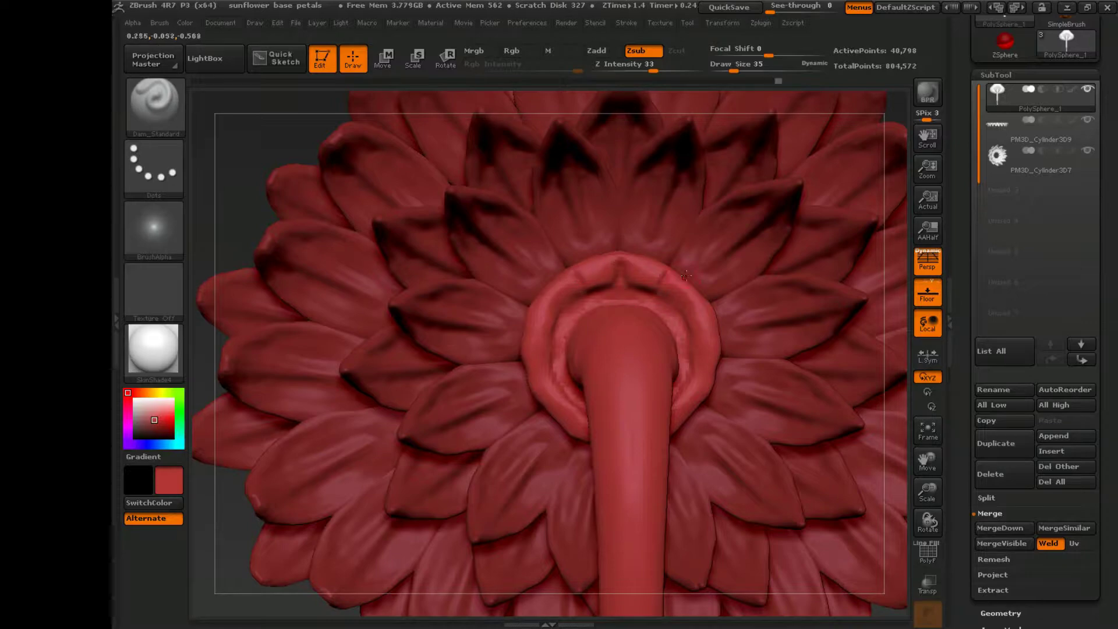
drag(580, 415, 285, 452)
drag(927, 492, 922, 419)
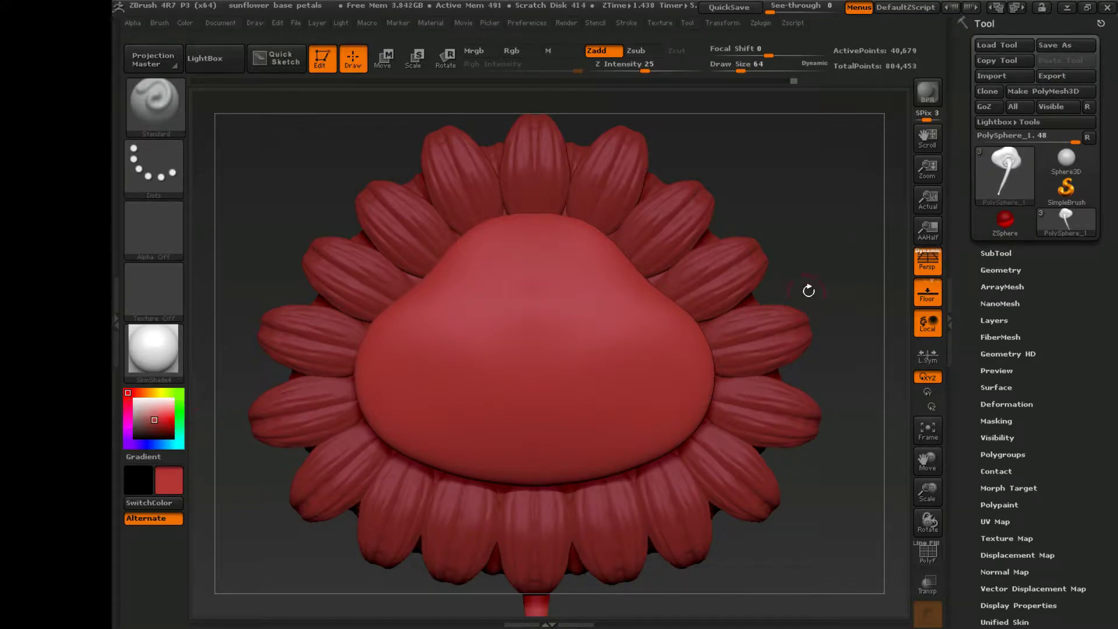
Insert a Cylinder3D subtool behind the flower head and convert it to DynaMesh at resolution 128.
key(b)
key(m)
key(v)
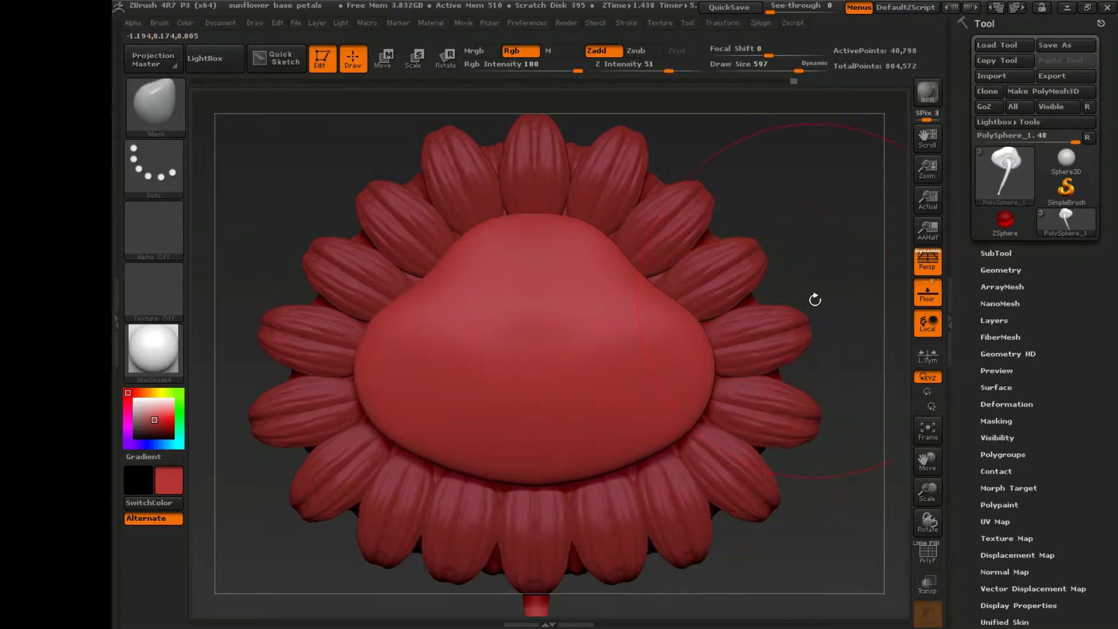
drag(677, 383, 795, 454)
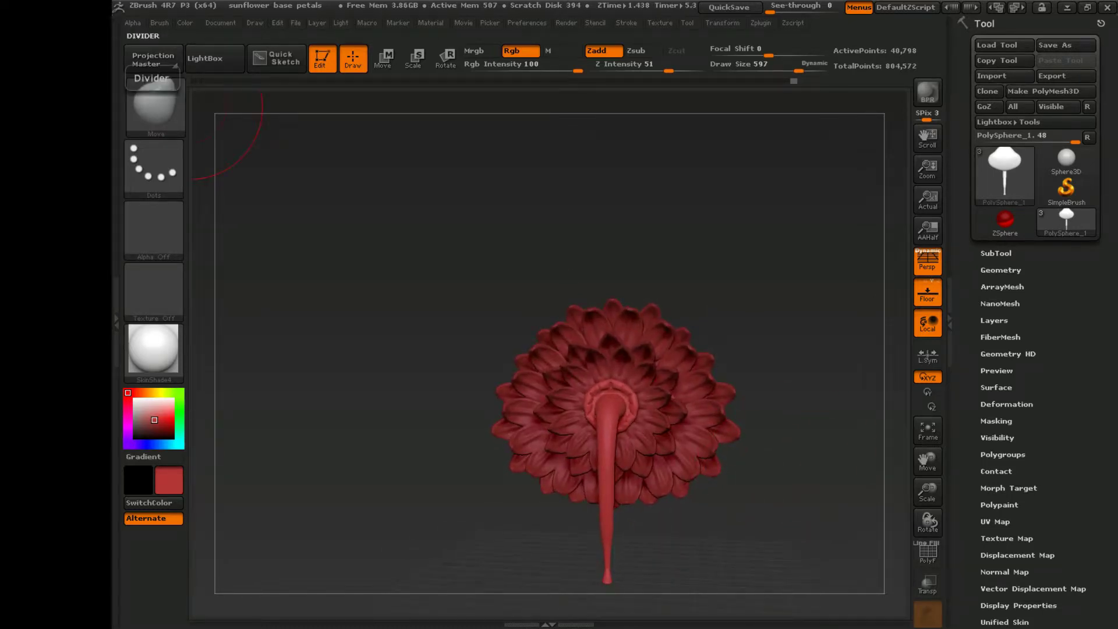
click(1011, 252)
click(1054, 466)
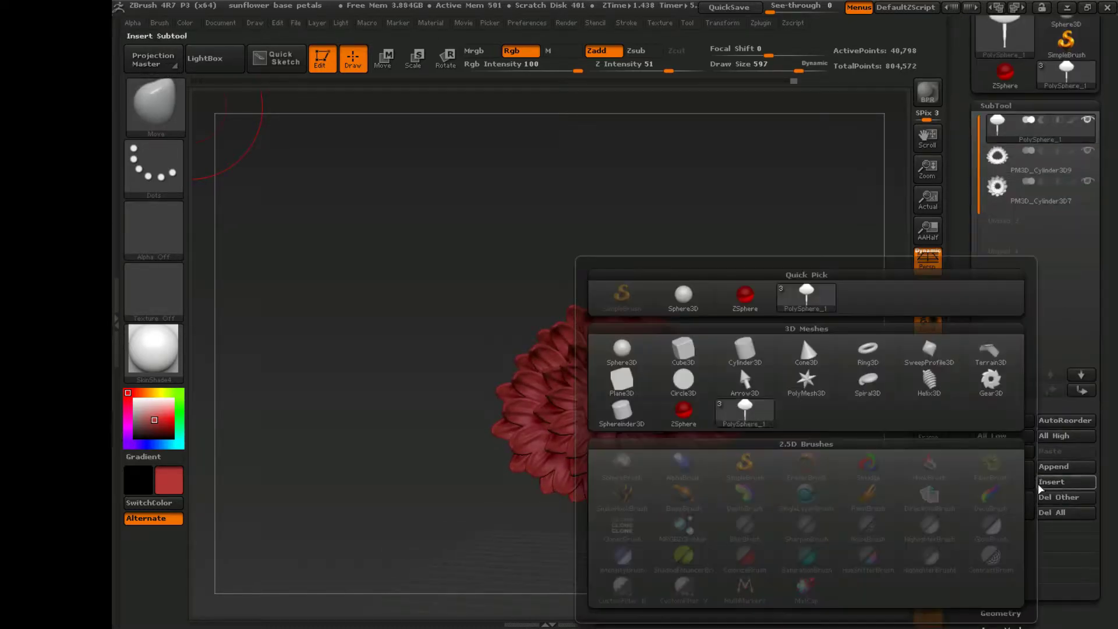
click(802, 336)
click(997, 154)
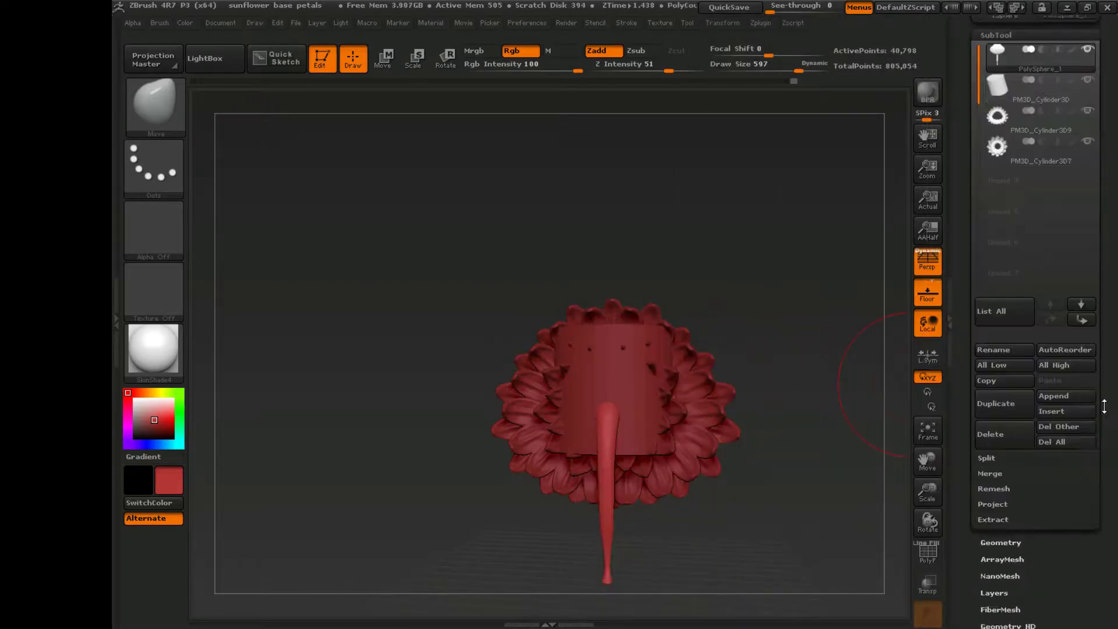
click(1000, 455)
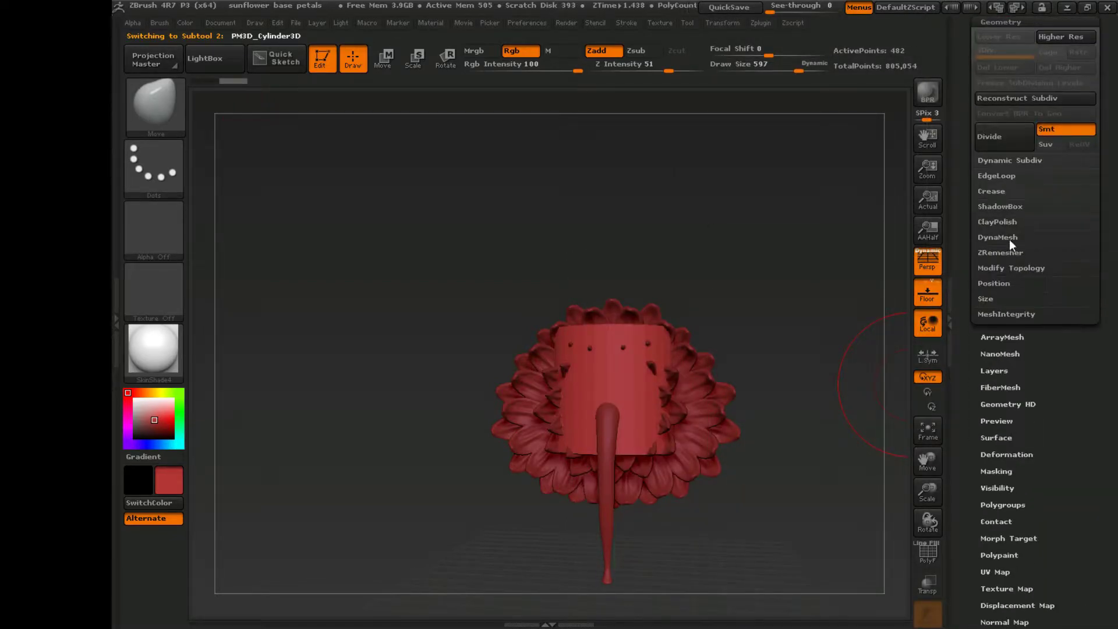
click(1012, 263)
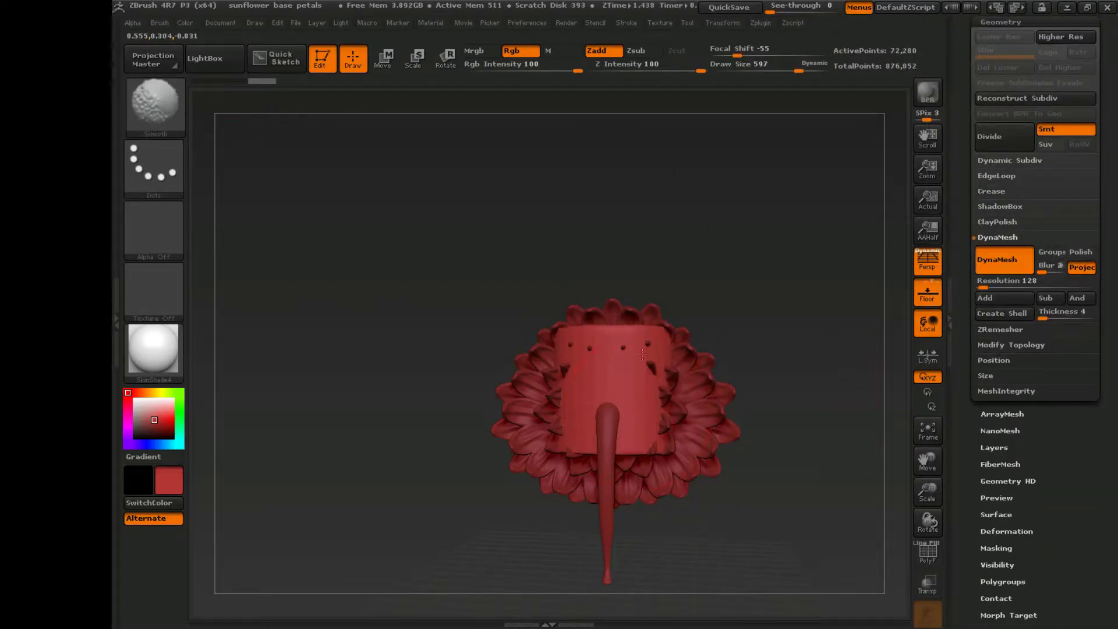
Shrink and flatten the cylinder into a thin disc with Transpose and place it behind the flower head beside the stem.
drag(640, 510, 838, 444)
key(w)
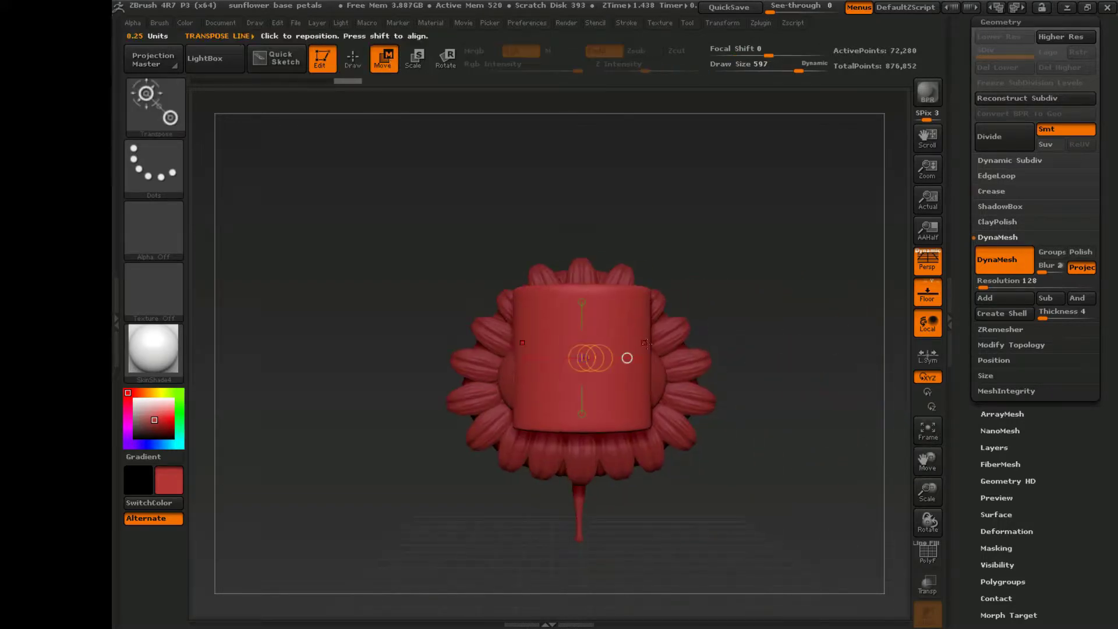
drag(604, 340, 582, 315)
drag(698, 337, 592, 357)
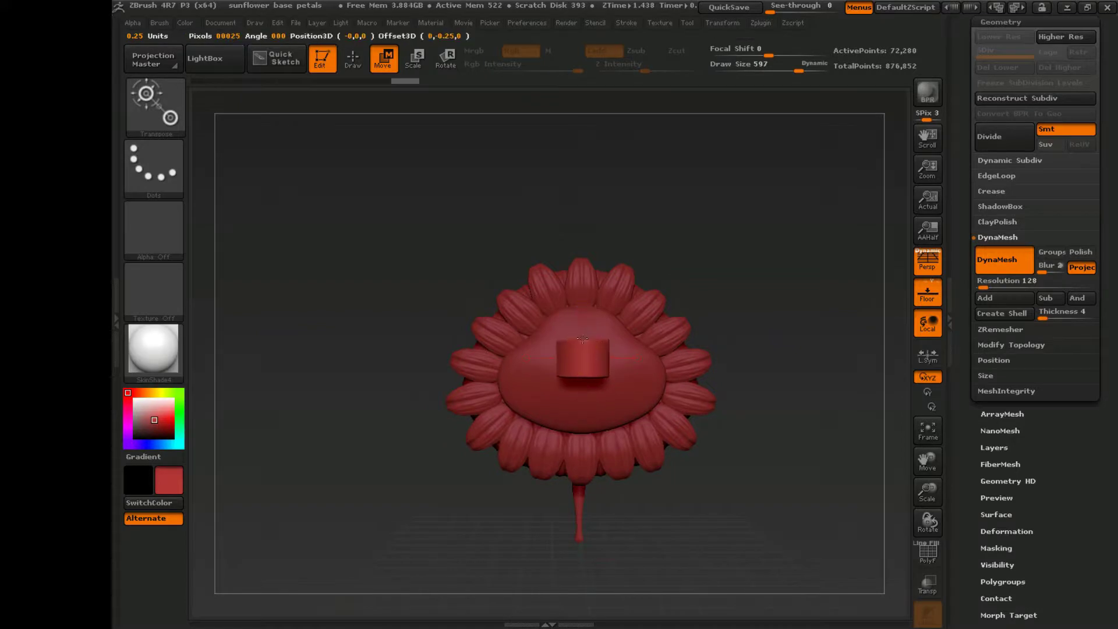
shift+drag(698, 509, 689, 464)
shift+drag(649, 319, 603, 488)
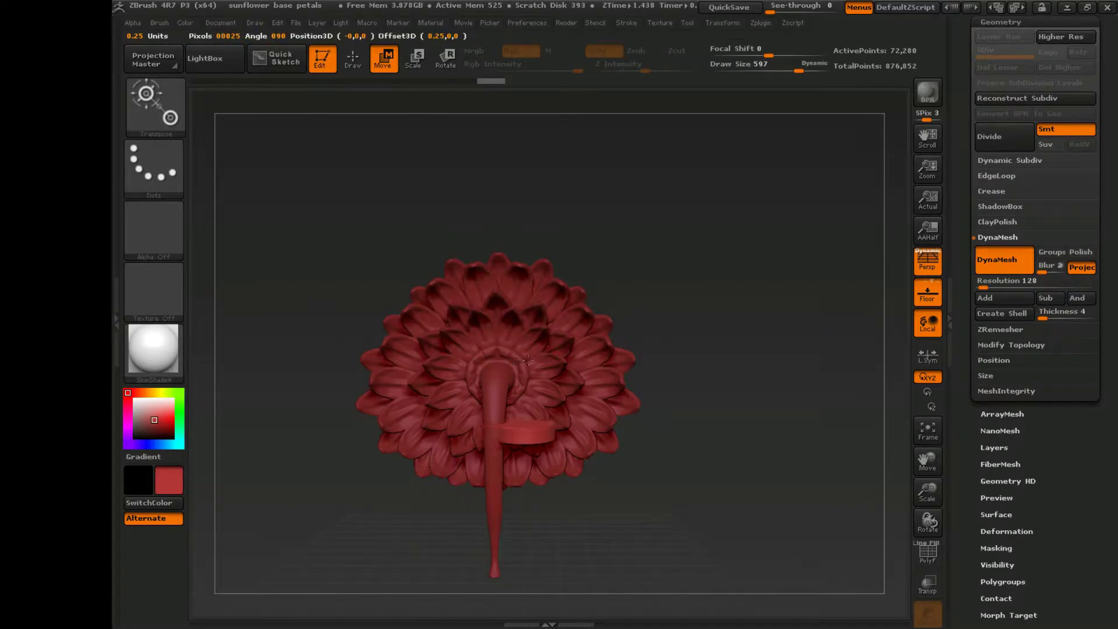
drag(582, 99, 496, 97)
Orient the disc beside the stem and pull it into a pointed leaf with the Move brush, smoothing its edges.
key(r)
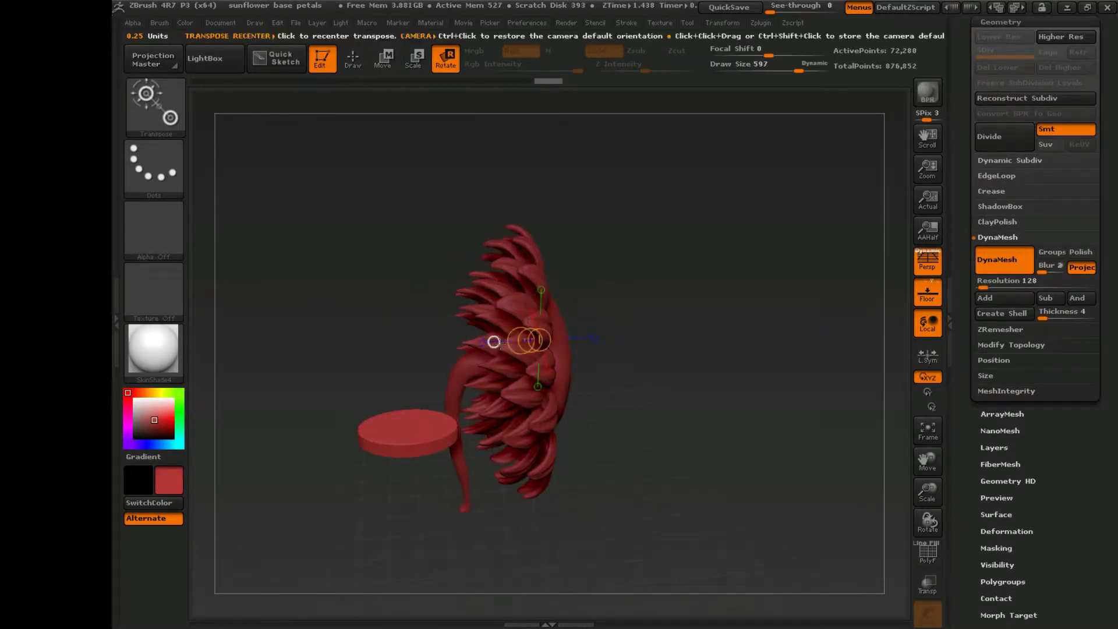
shift+drag(640, 349, 596, 386)
mouse_move(359, 431)
mouse_down()
mouse_move(465, 432)
mouse_move(332, 469)
mouse_move(473, 470)
mouse_move(430, 452)
mouse_move(438, 482)
mouse_move(687, 440)
mouse_move(588, 448)
mouse_move(524, 407)
mouse_move(491, 462)
mouse_move(650, 379)
mouse_move(553, 471)
mouse_move(506, 460)
mouse_up()
key(q)
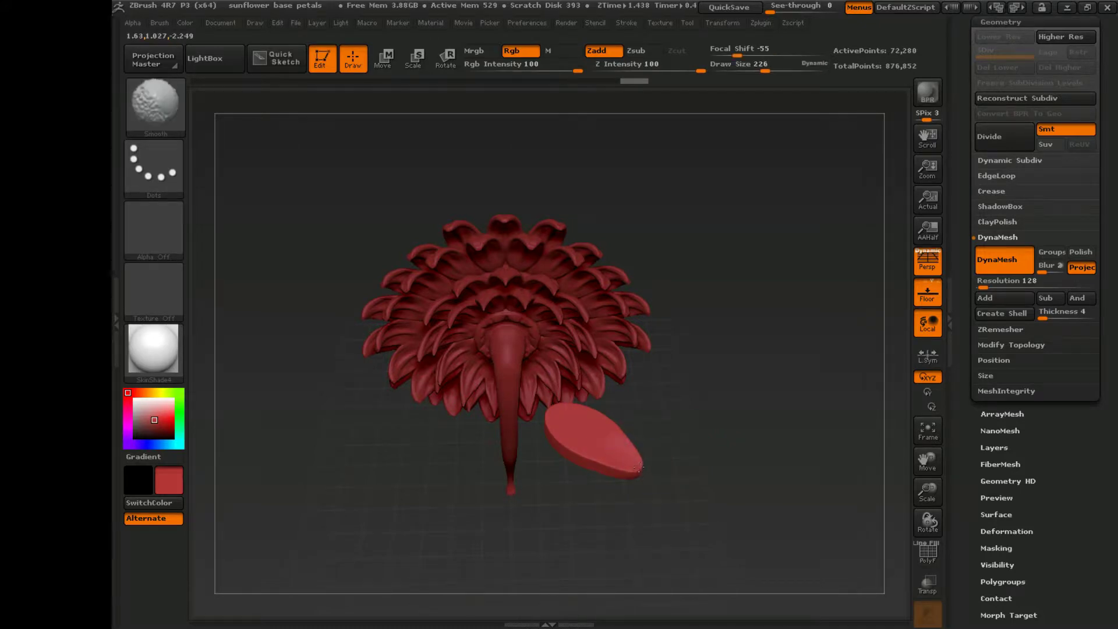
alt+drag(630, 465, 641, 489)
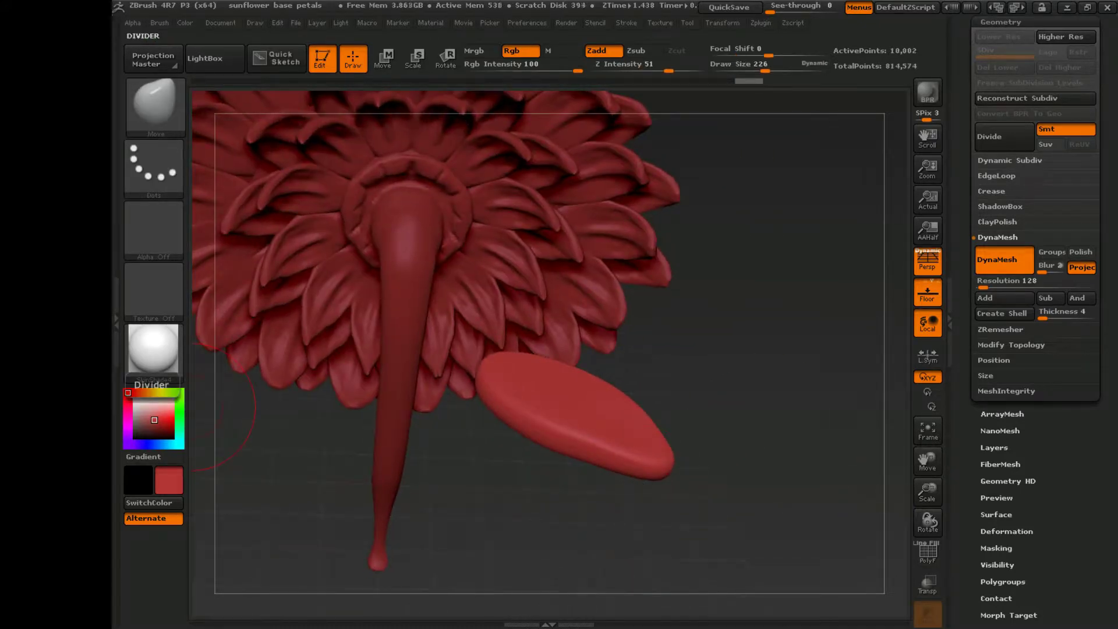
mouse_move(698, 473)
mouse_down()
mouse_move(666, 464)
mouse_move(649, 558)
mouse_move(666, 470)
mouse_move(703, 447)
mouse_move(631, 456)
mouse_move(556, 418)
mouse_up()
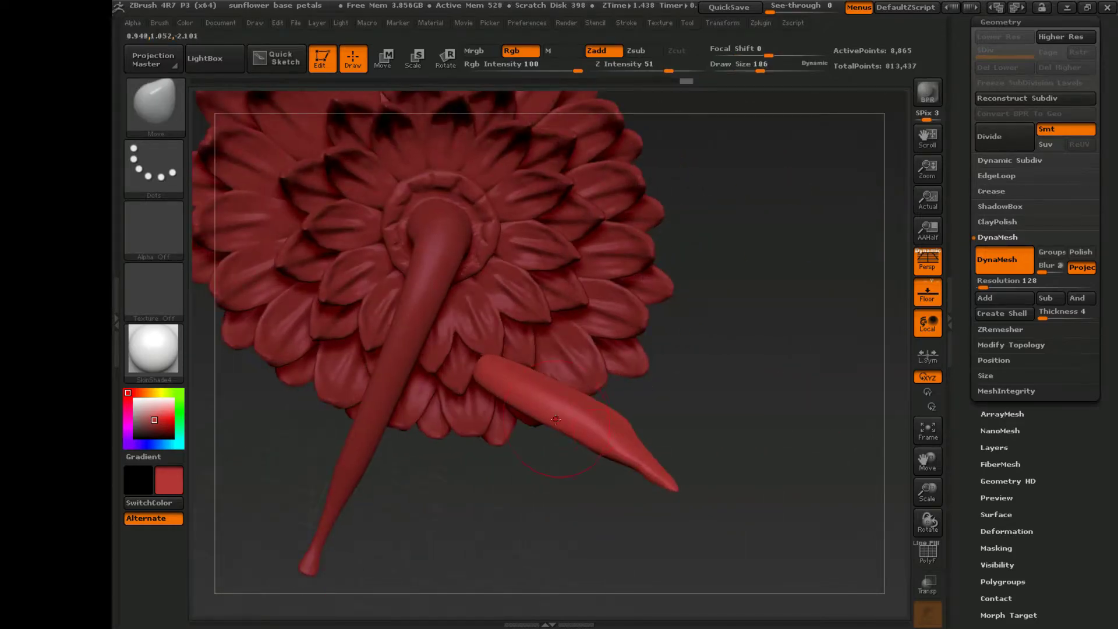
Refine the leaf's rounded base and curved tip with the Move brush at draw size 82 and adjust it with Transpose Move.
mouse_move(548, 346)
mouse_down()
mouse_move(675, 396)
mouse_move(670, 385)
mouse_move(659, 407)
mouse_move(570, 430)
mouse_move(632, 447)
mouse_move(595, 389)
mouse_up()
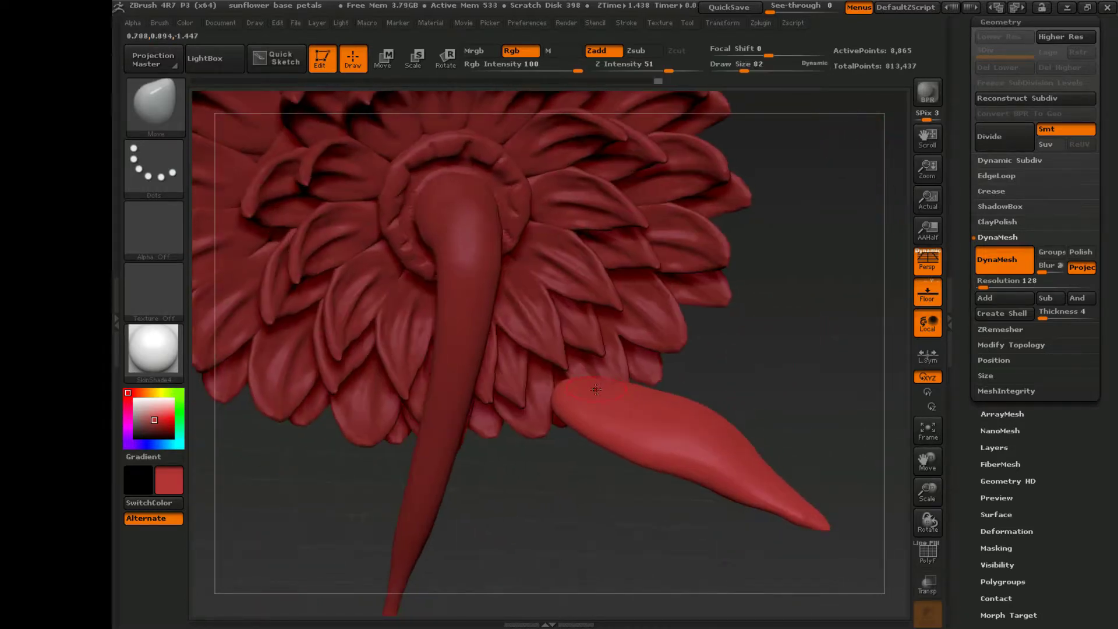
drag(769, 373, 720, 408)
mouse_move(643, 410)
mouse_down()
mouse_move(660, 464)
mouse_move(570, 433)
mouse_move(666, 449)
mouse_up()
drag(611, 421, 706, 449)
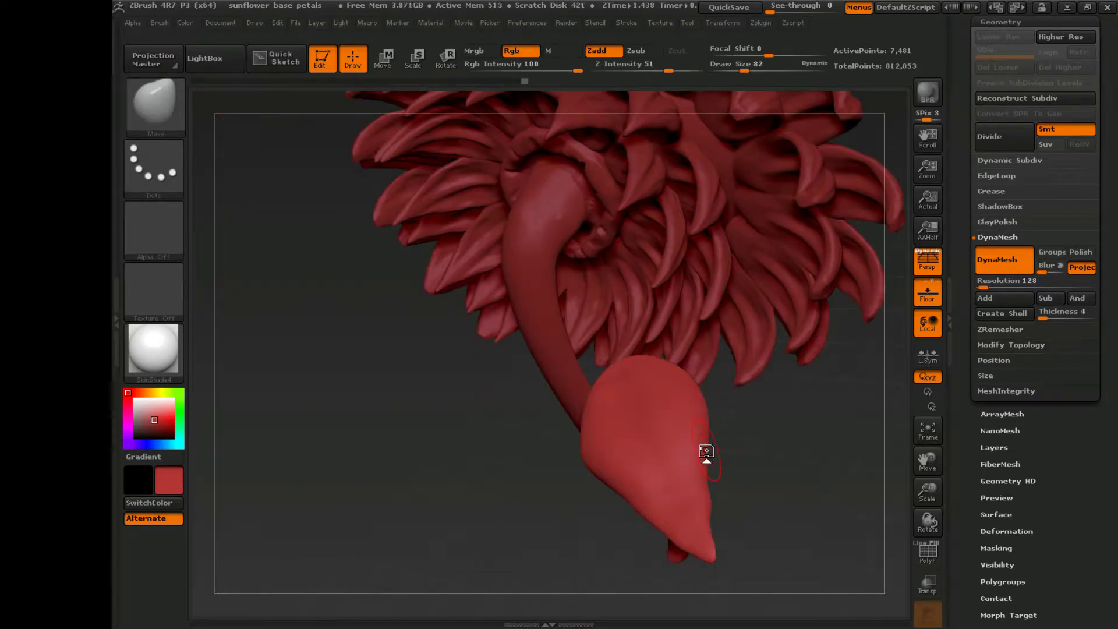
mouse_move(706, 451)
mouse_down()
mouse_move(637, 527)
mouse_move(729, 498)
mouse_move(722, 534)
mouse_move(772, 465)
mouse_move(679, 297)
mouse_up()
mouse_move(645, 264)
mouse_down()
mouse_move(675, 209)
mouse_move(720, 208)
mouse_move(495, 407)
mouse_move(582, 361)
mouse_move(801, 319)
mouse_move(738, 396)
mouse_move(617, 369)
mouse_up()
key(w)
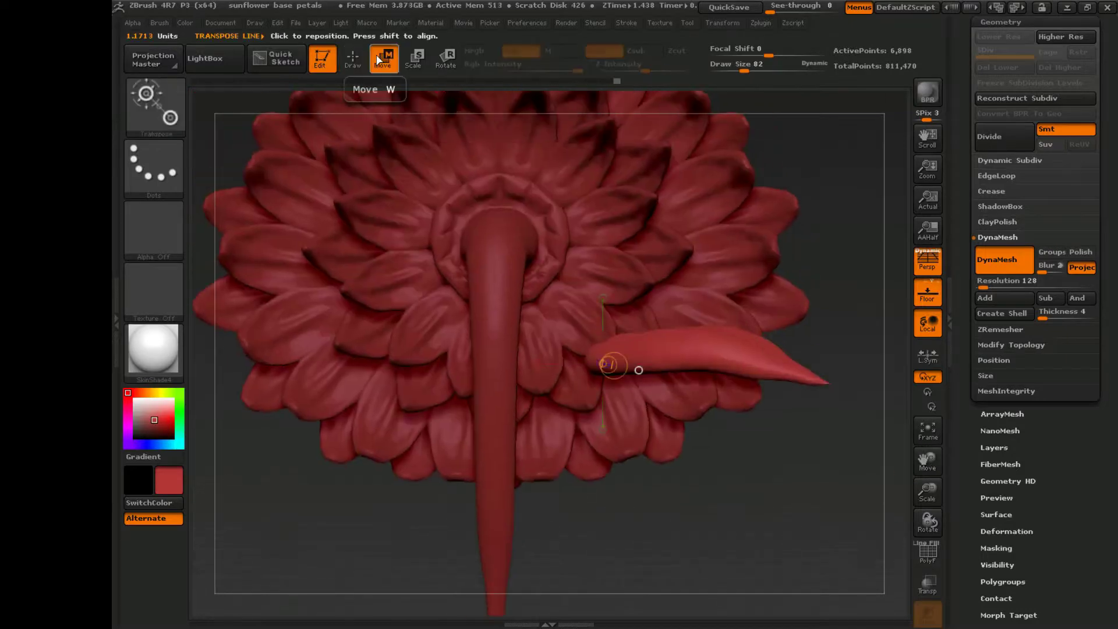
drag(693, 137, 694, 349)
mouse_move(750, 372)
mouse_down()
mouse_move(782, 414)
mouse_move(740, 500)
mouse_up()
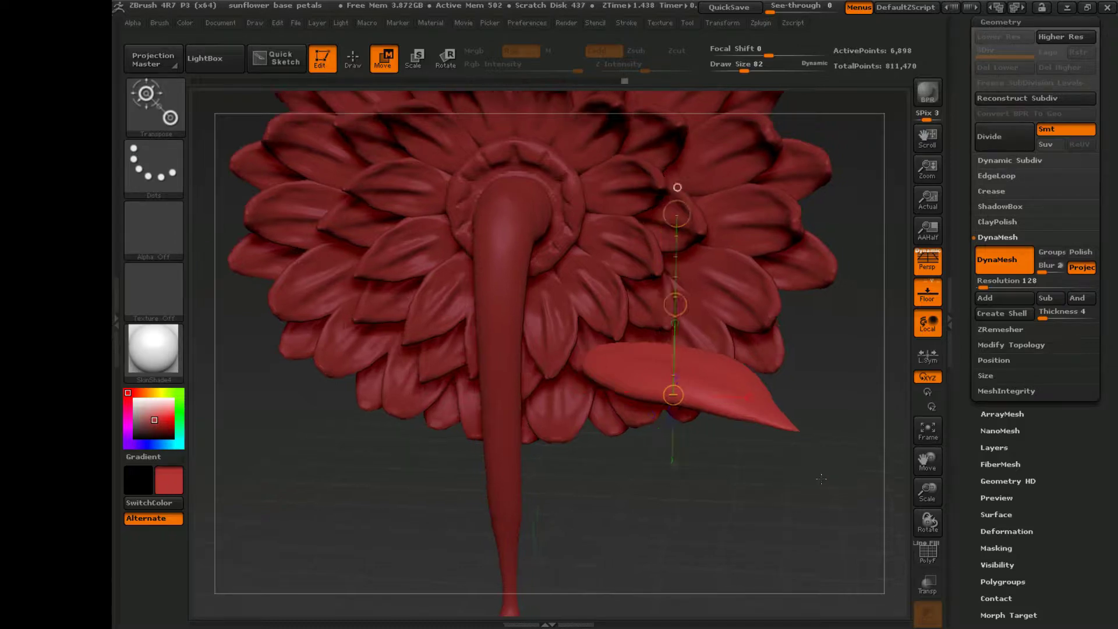
Sculpt a lengthwise groove with raised sides on the leaf's upper face using ClayBuildup at draw size 39 and smooth the strokes.
key(b)
key(c)
key(b)
drag(741, 506, 766, 506)
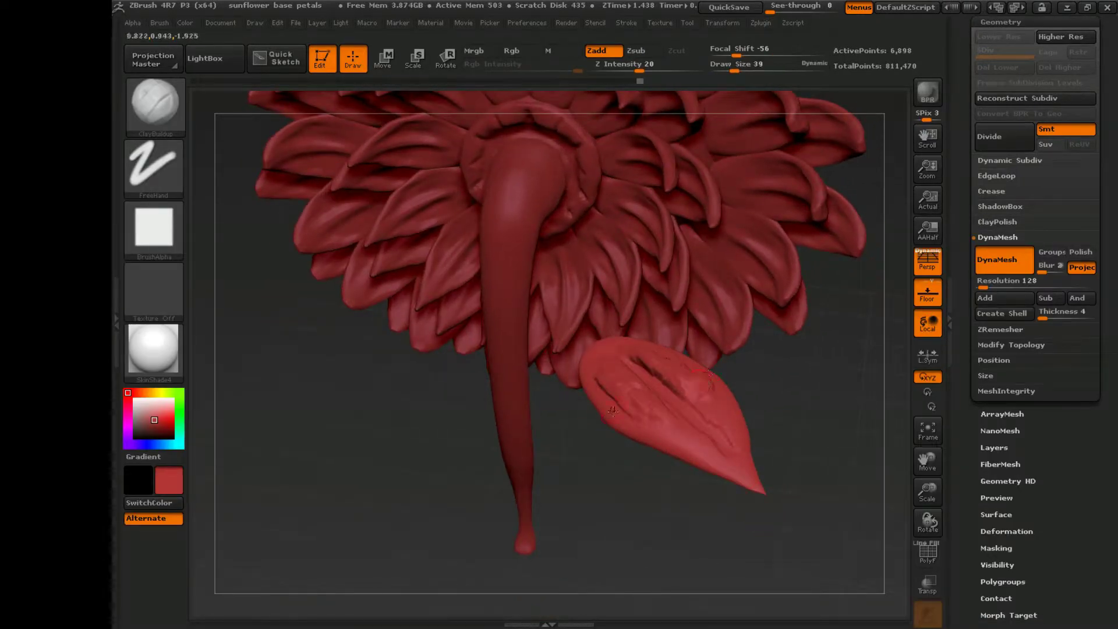
shift+drag(698, 399, 606, 390)
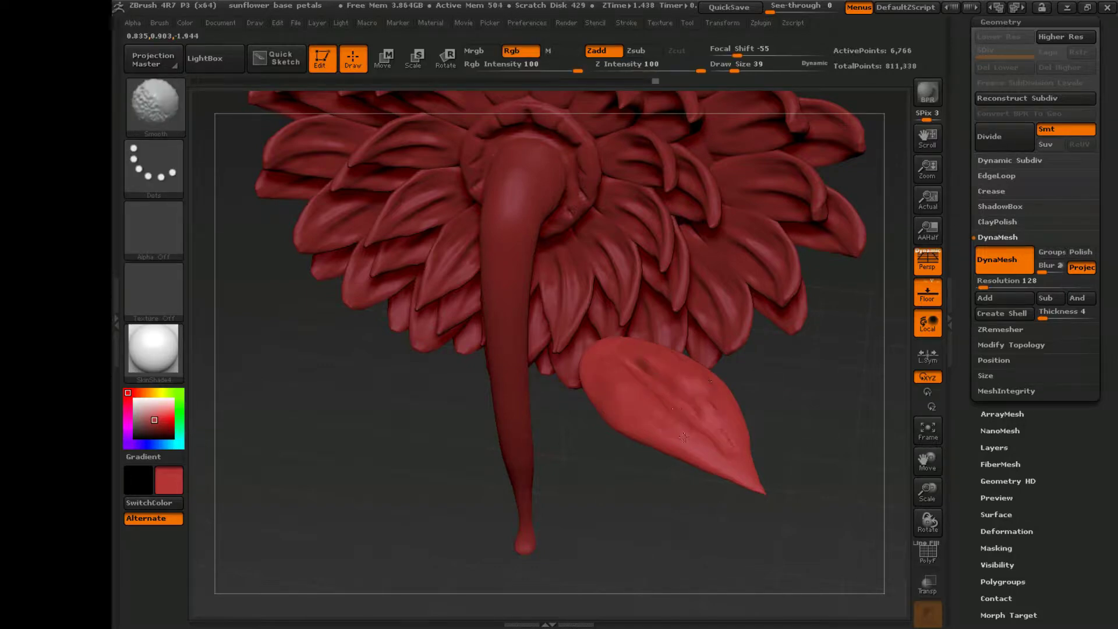
Define the leaf's central vein and build up its underside with ClayBuildup at draw size 39, smoothing the strokes.
mouse_move(696, 430)
mouse_down()
mouse_move(809, 378)
mouse_move(676, 426)
mouse_up()
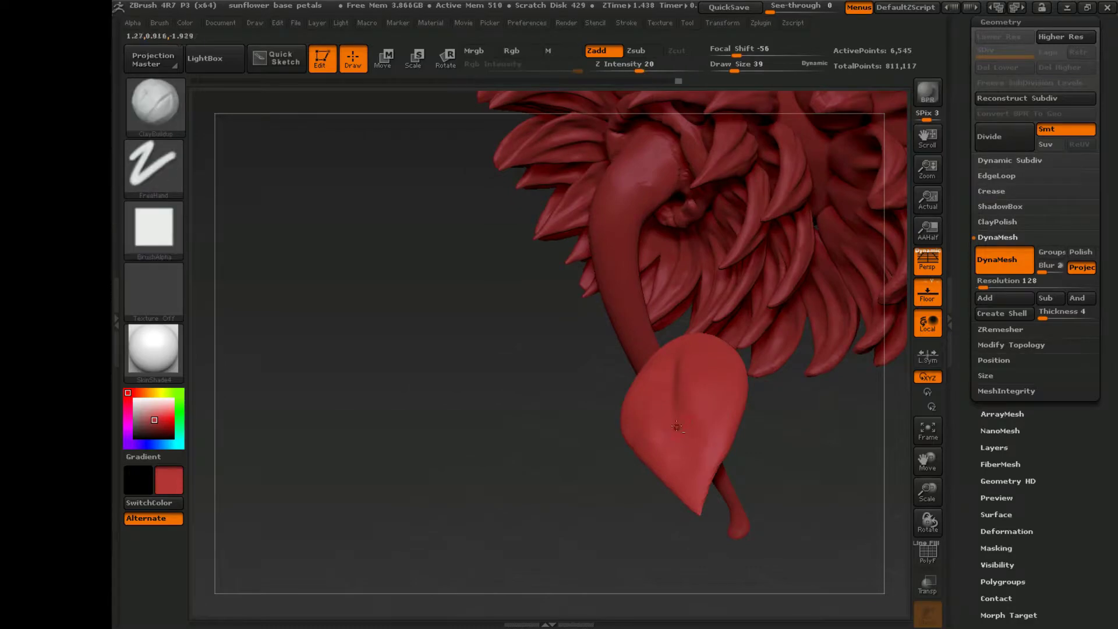
drag(695, 471, 762, 307)
drag(539, 487, 613, 510)
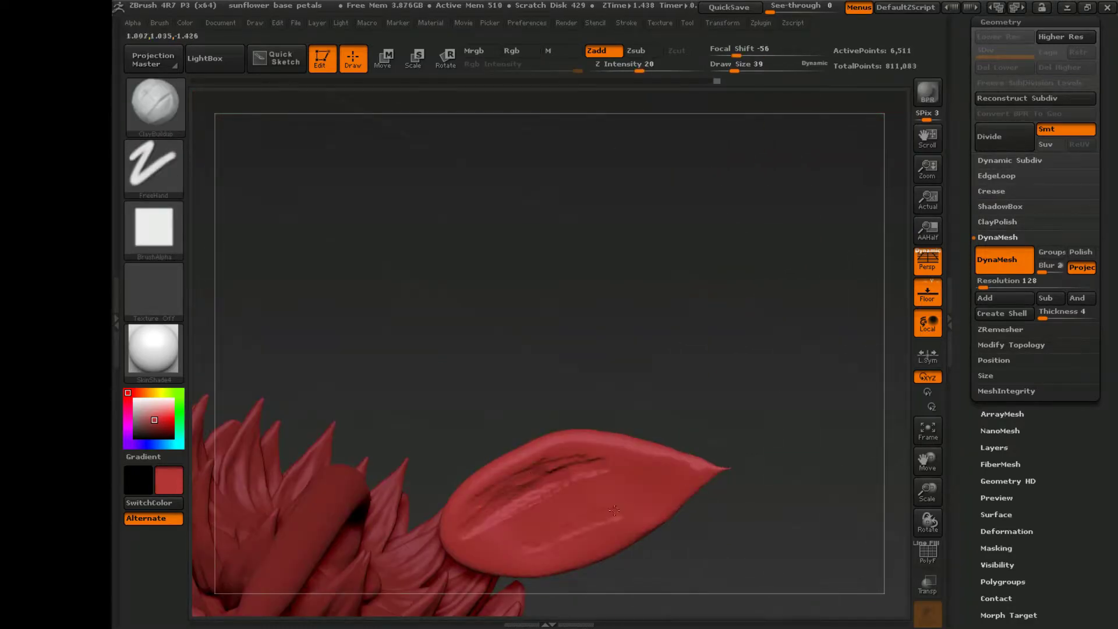
key(shift)
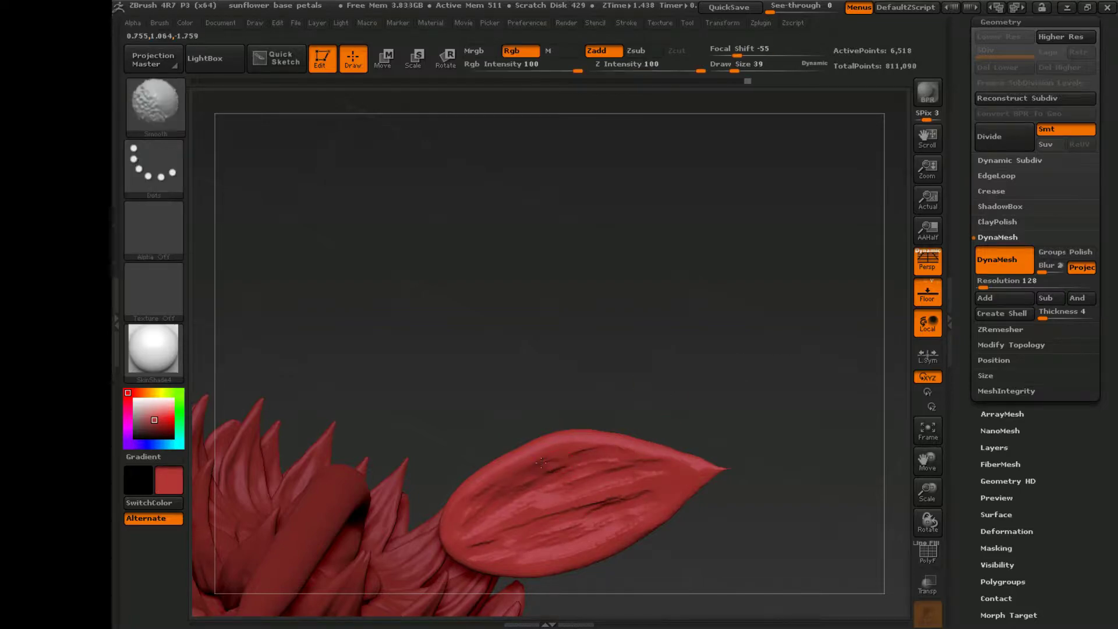
mouse_move(536, 484)
mouse_down()
mouse_move(756, 219)
mouse_move(744, 342)
mouse_move(784, 452)
mouse_move(756, 470)
mouse_move(801, 346)
mouse_move(774, 534)
mouse_move(667, 487)
mouse_up()
Reshape the leaf's curve with the Move brush and pull a short stalk out of its base at draw size 75.
key(b)
key(m)
key(v)
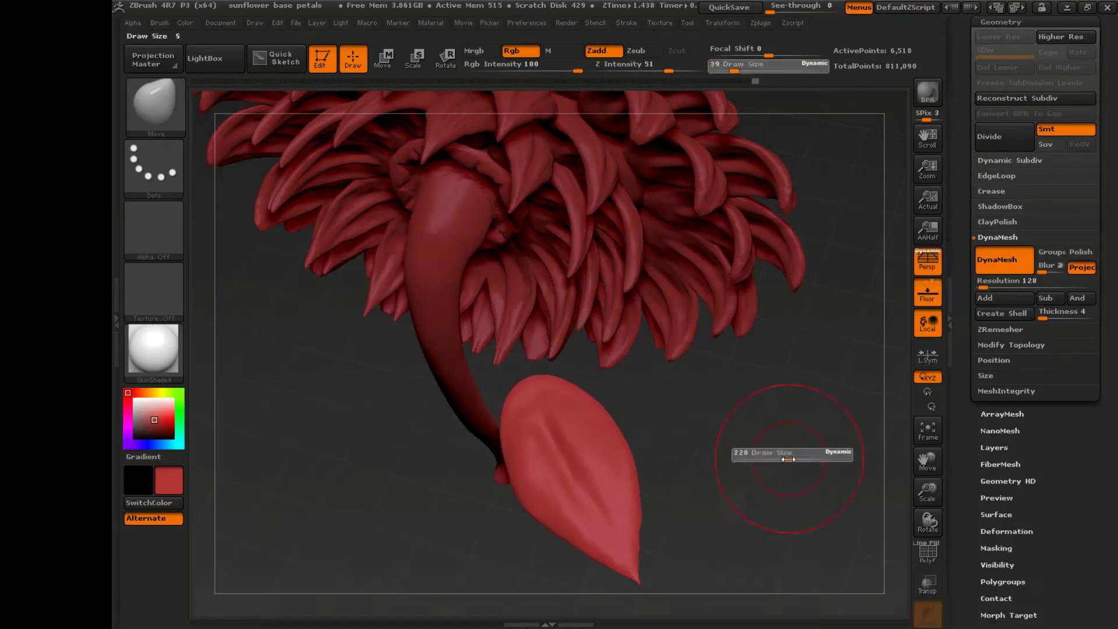
drag(546, 405, 578, 423)
mouse_move(594, 434)
mouse_down()
mouse_move(641, 407)
mouse_move(591, 386)
mouse_move(512, 420)
mouse_up()
key(s)
mouse_move(427, 356)
mouse_down()
mouse_move(442, 367)
mouse_move(430, 348)
mouse_up()
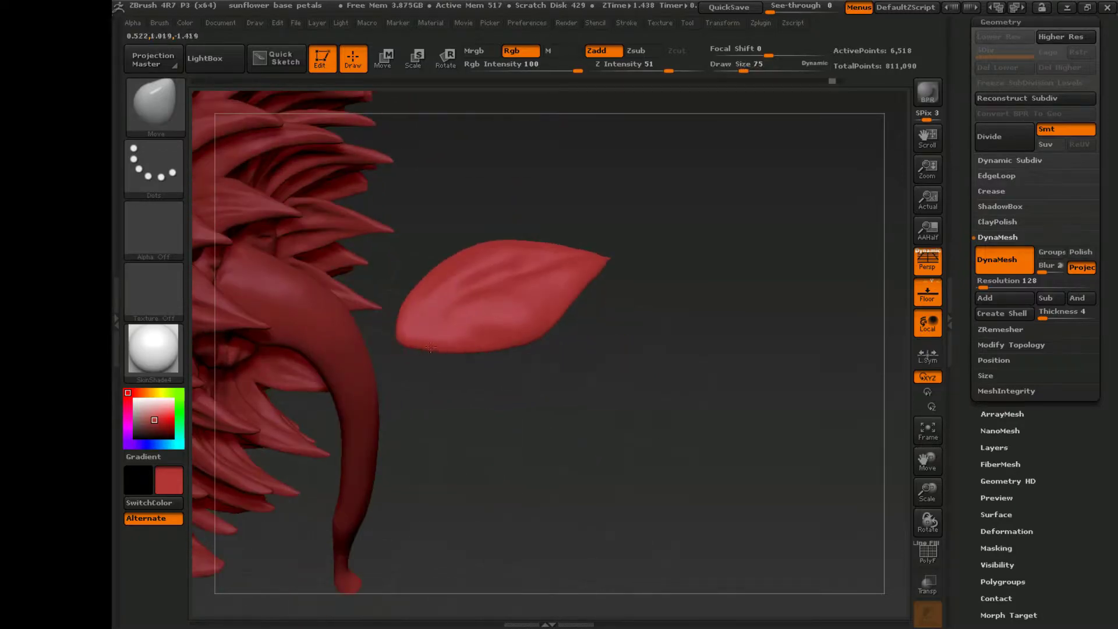
drag(412, 302, 597, 469)
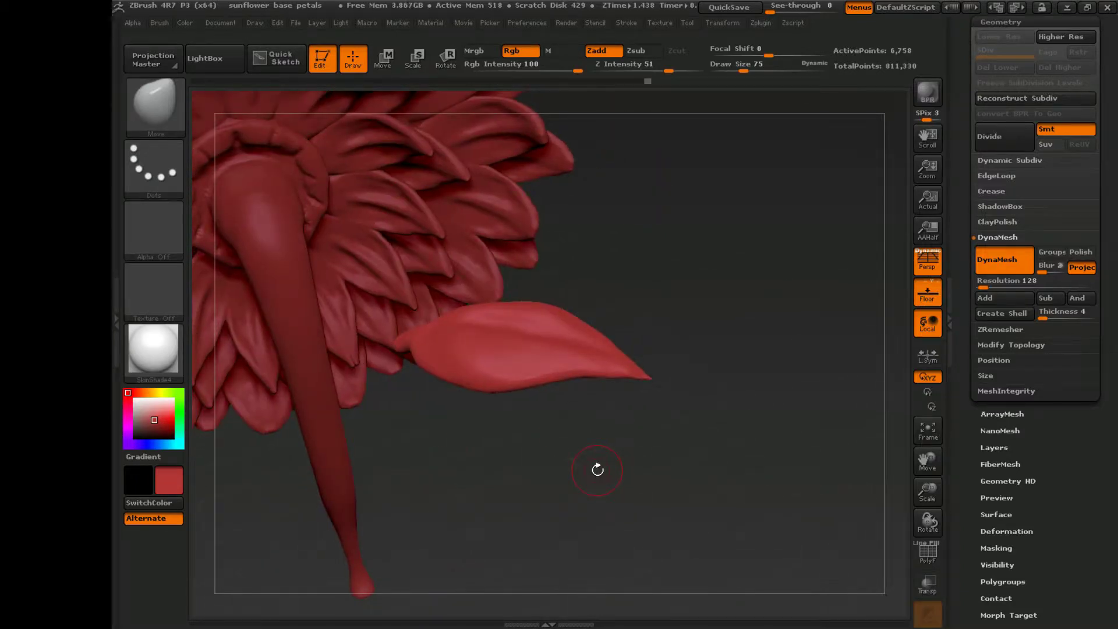
Duplicate the leaf subtool and move one copy down to the foot of the stem with Transpose Move.
scroll(1024, 291, up, 5)
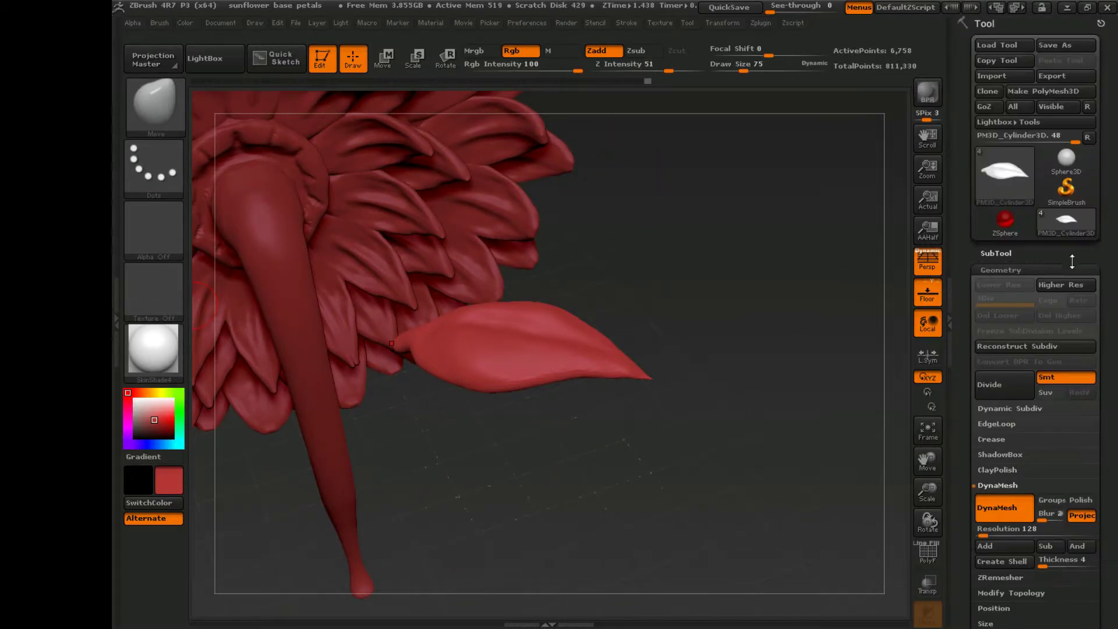
scroll(1014, 492, down, 3)
click(386, 58)
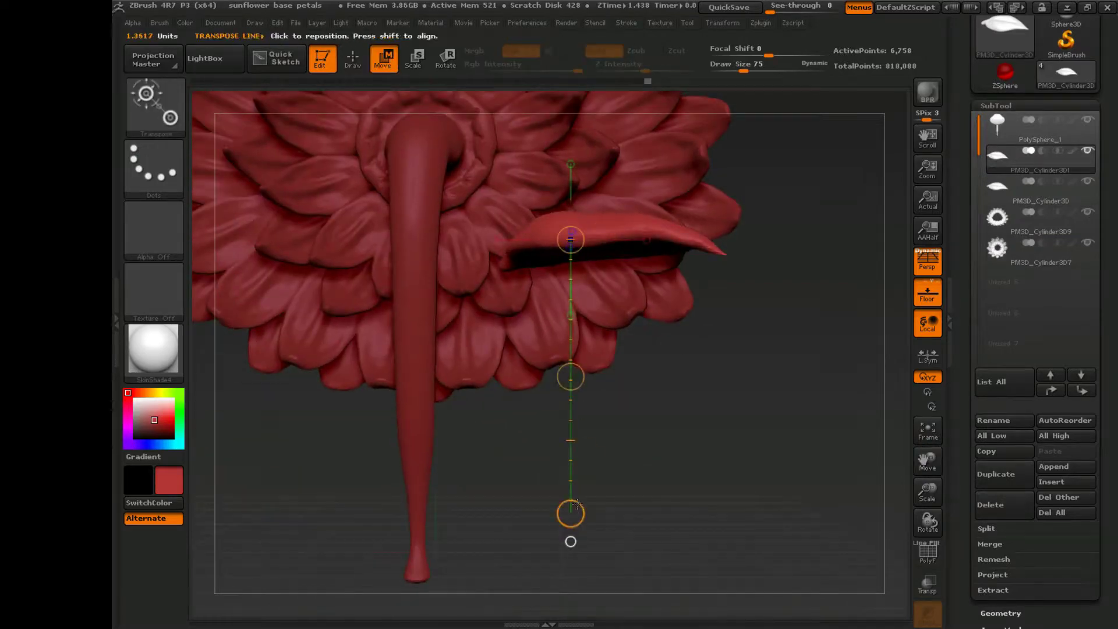
key(ctrl+z)
drag(577, 501, 839, 408)
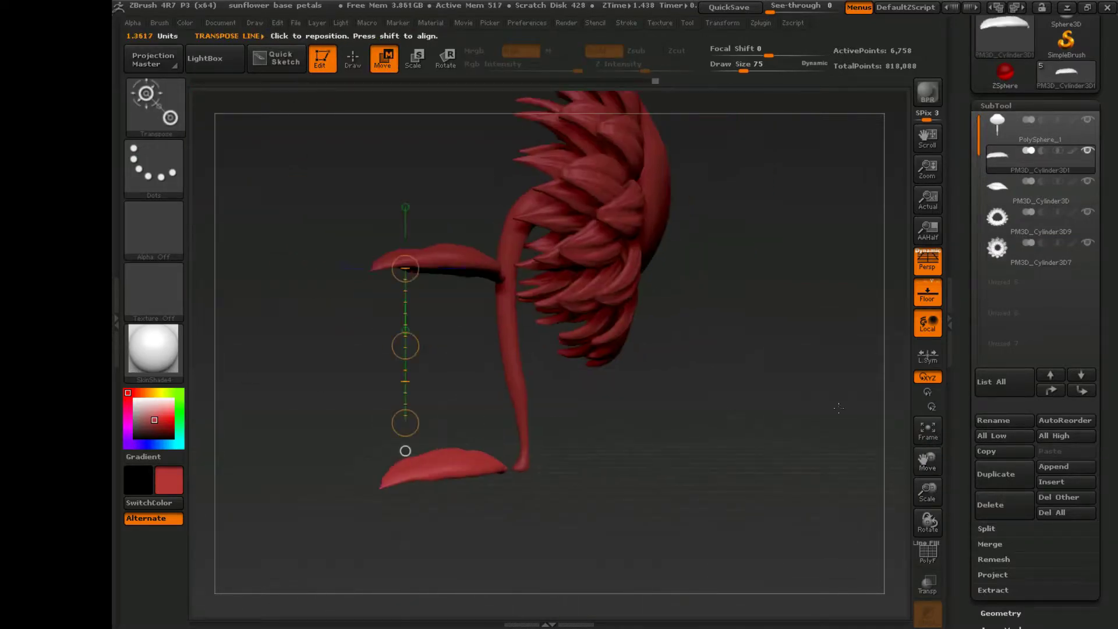
Select the head and stem subtool and thicken the stem's foot with the Inflat brush at draw size 290.
alt+click(515, 349)
key(q)
mouse_move(582, 407)
mouse_down()
mouse_move(651, 410)
mouse_move(689, 467)
mouse_up()
key(b)
key(i)
key(n)
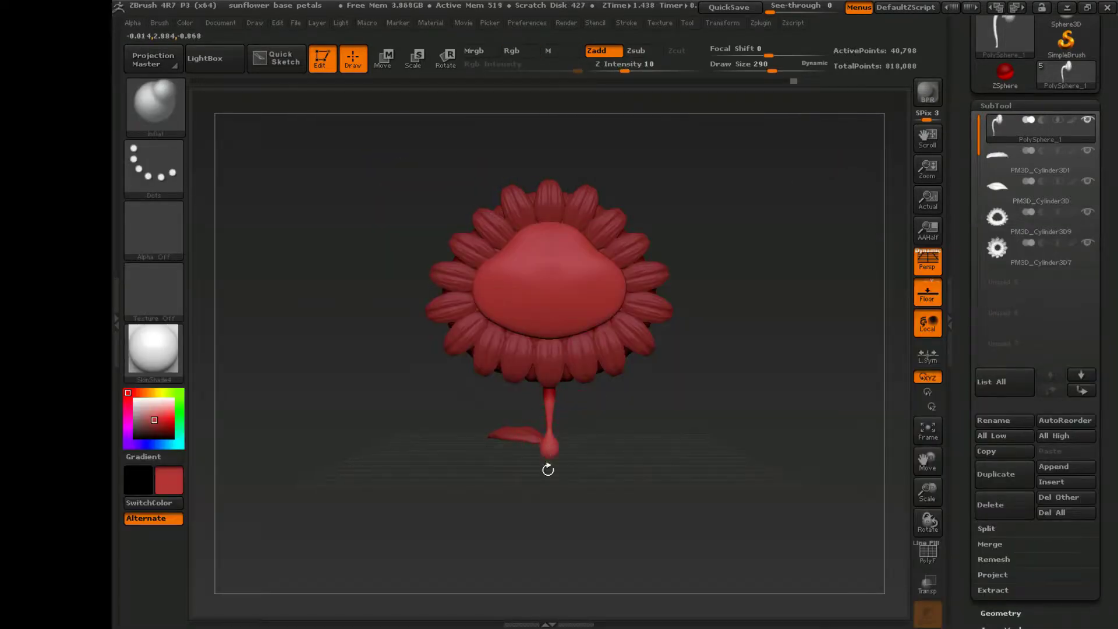
mouse_move(614, 454)
shift+mouse_down()
mouse_move(558, 460)
mouse_move(575, 431)
mouse_move(593, 436)
mouse_move(615, 495)
mouse_move(583, 481)
shift+mouse_up()
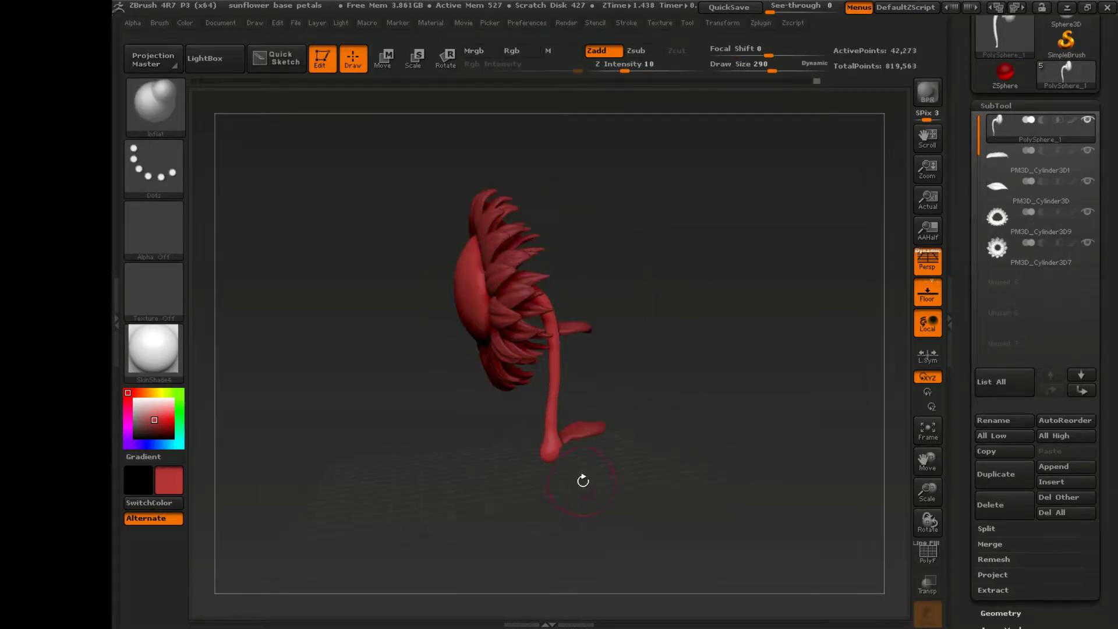
Bend the flower's stem into an S-curve with the Move brush.
mouse_move(175, 364)
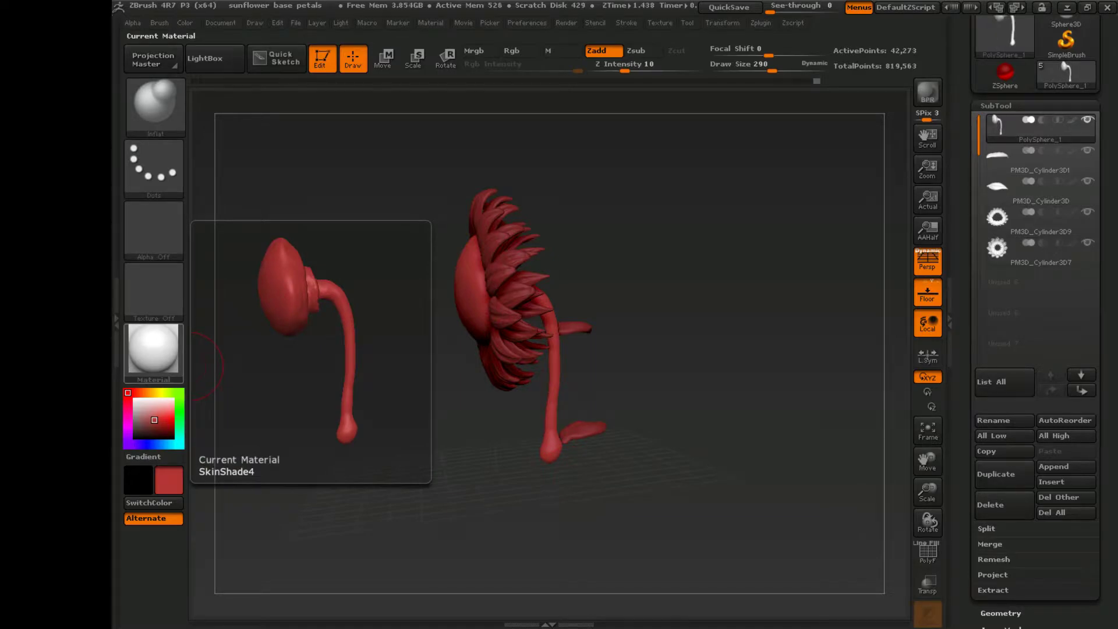
key(b)
key(m)
key(v)
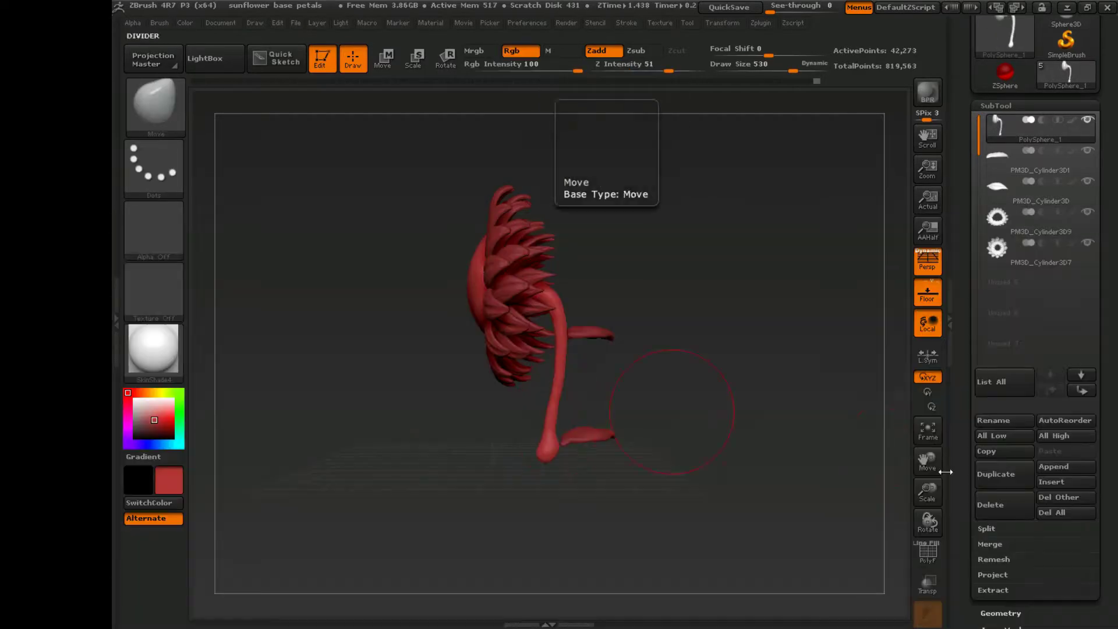
drag(590, 385, 564, 341)
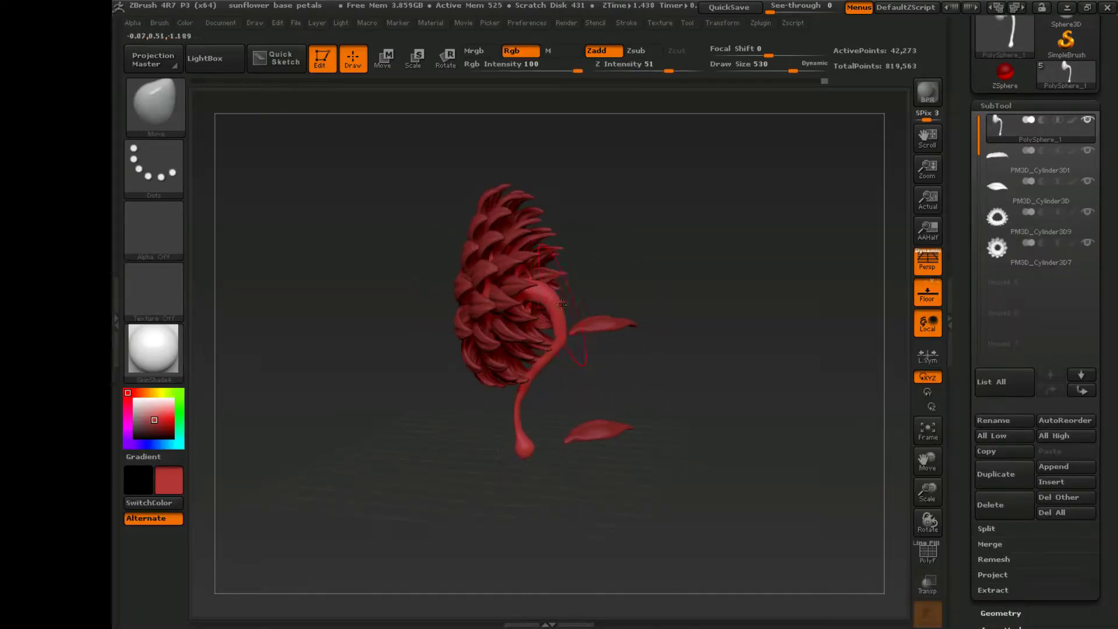
mouse_move(560, 304)
mouse_down()
mouse_move(626, 342)
mouse_move(611, 320)
mouse_move(649, 357)
mouse_move(553, 297)
mouse_up()
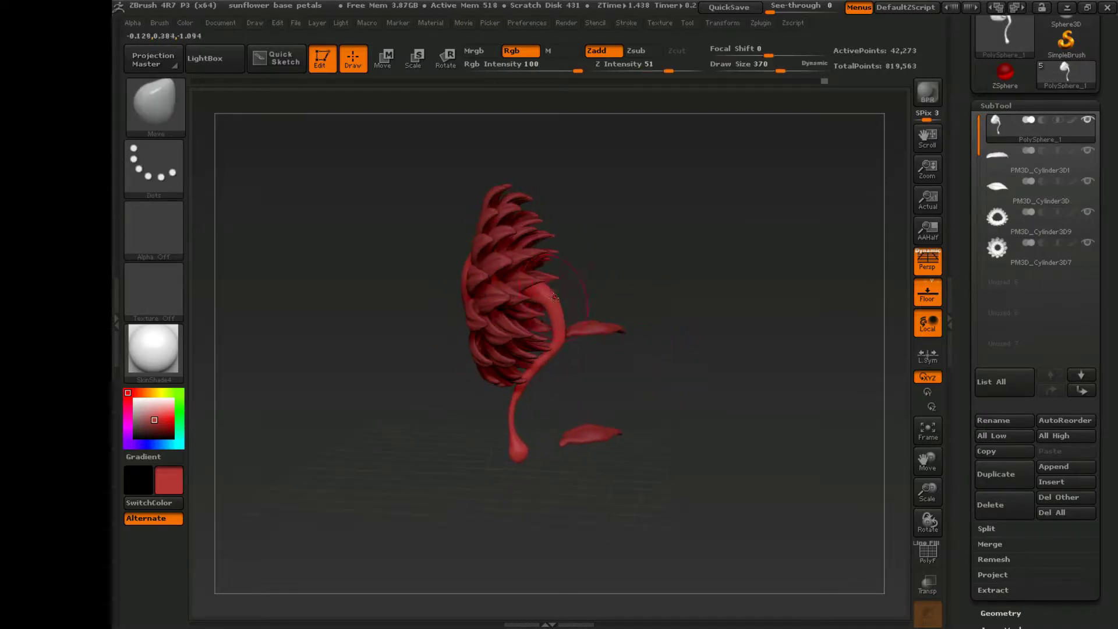
drag(557, 347, 636, 377)
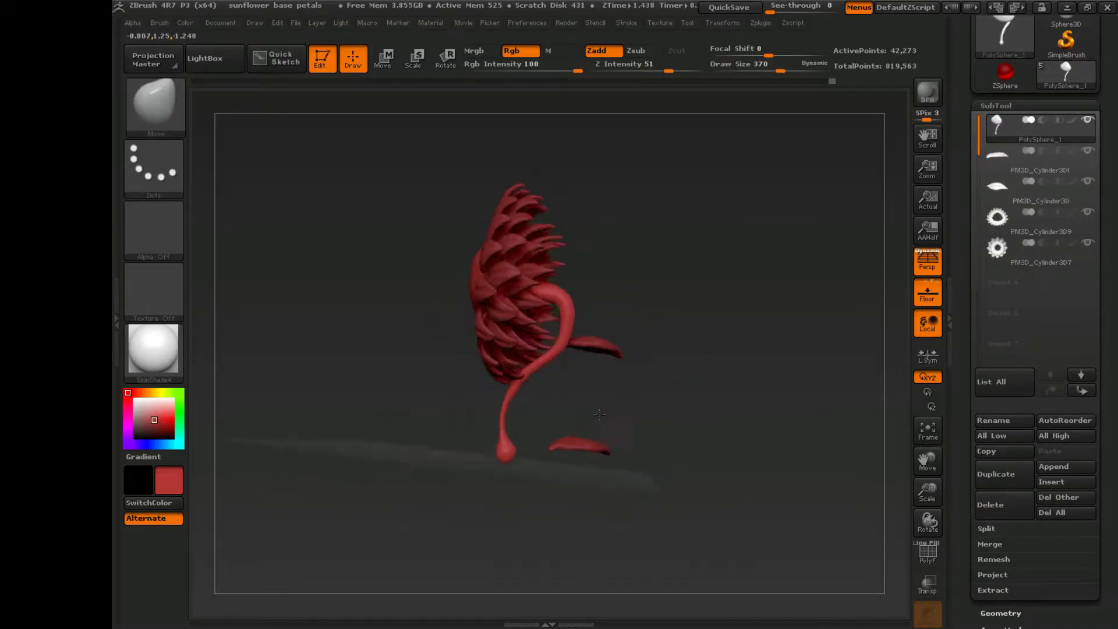
Thicken the stem with the Inflat brush and reshape its lower end with the Move brush.
key(b)
key(i)
key(n)
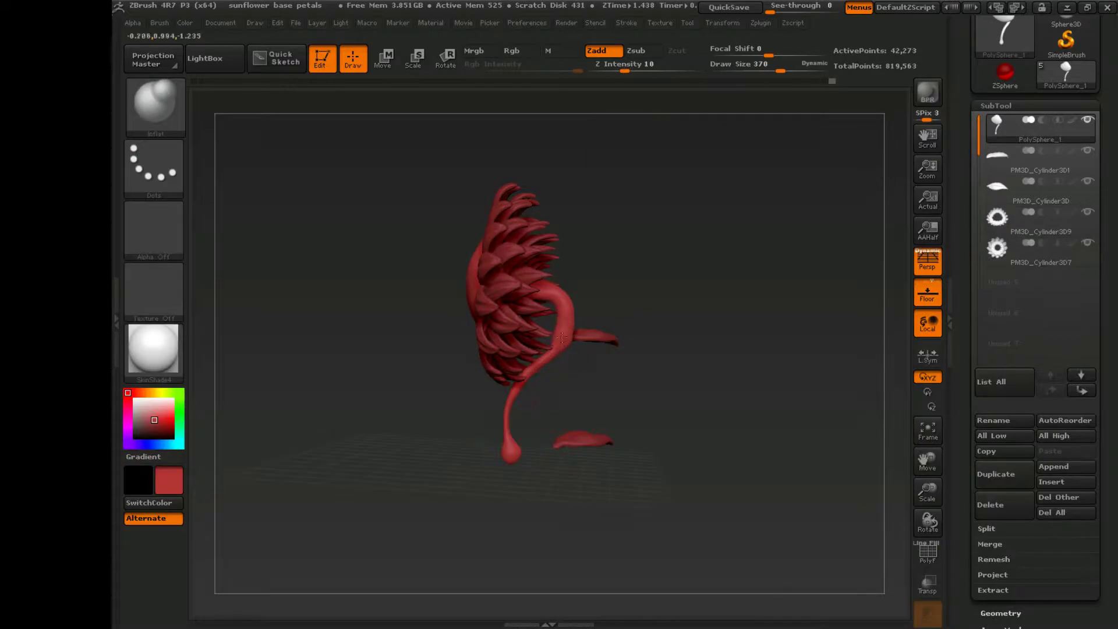
key(b)
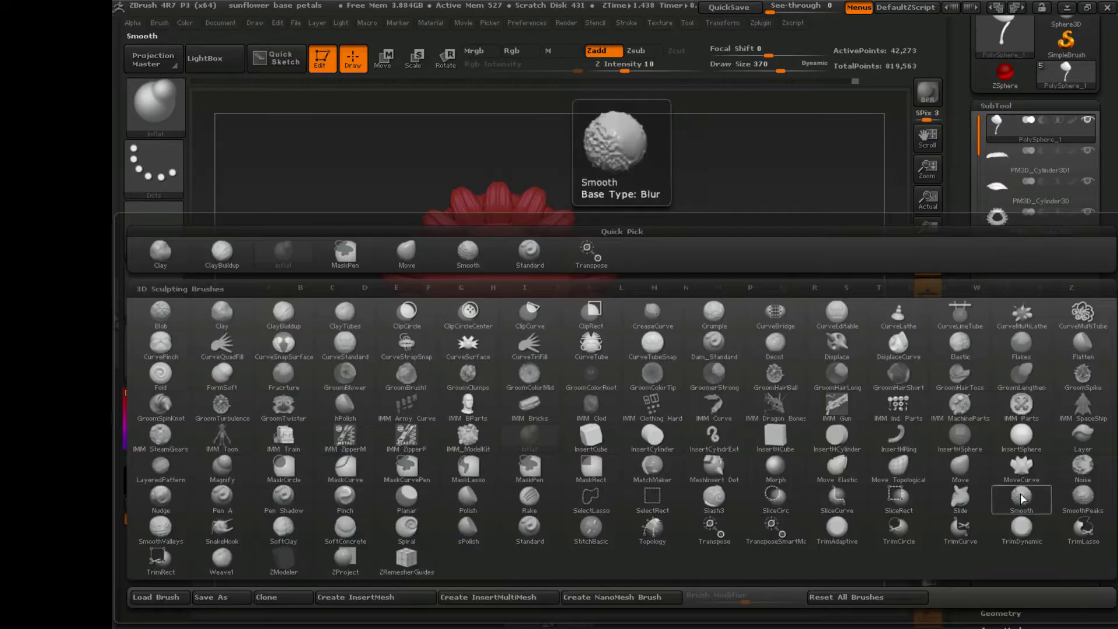
key(m)
key(v)
mouse_move(628, 466)
mouse_down()
mouse_move(578, 479)
mouse_move(635, 493)
mouse_move(699, 467)
mouse_move(641, 454)
mouse_move(669, 437)
mouse_move(615, 420)
mouse_move(778, 442)
mouse_up()
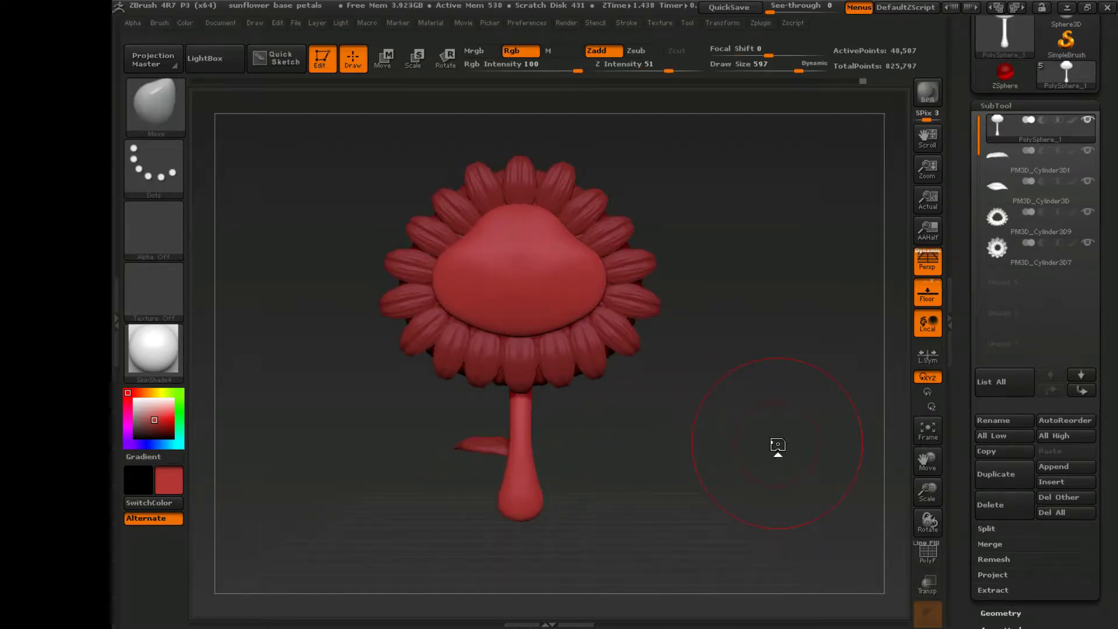
drag(516, 516, 582, 500)
Swell the lower end of the stem into a rounded bulb with the Inflat brush.
key(b)
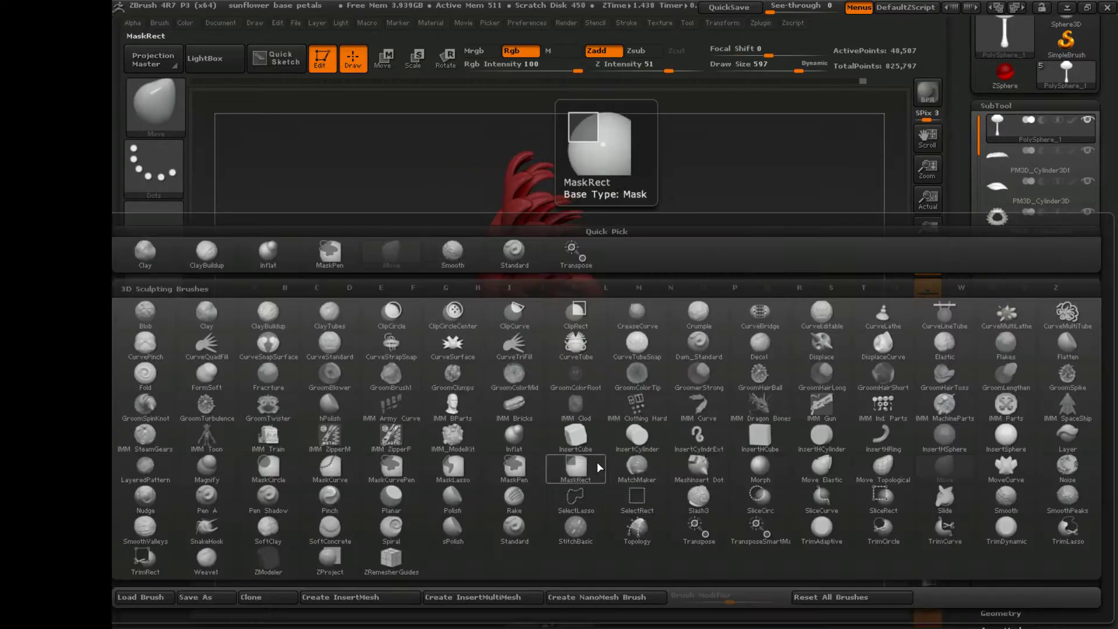
key(i)
key(n)
key(s)
mouse_move(596, 335)
mouse_down()
mouse_move(621, 407)
mouse_move(604, 516)
mouse_move(722, 457)
mouse_move(623, 478)
mouse_move(746, 407)
mouse_move(676, 464)
mouse_move(711, 448)
mouse_move(631, 417)
mouse_move(718, 449)
mouse_move(693, 486)
mouse_move(645, 449)
mouse_move(670, 443)
mouse_move(647, 447)
mouse_up()
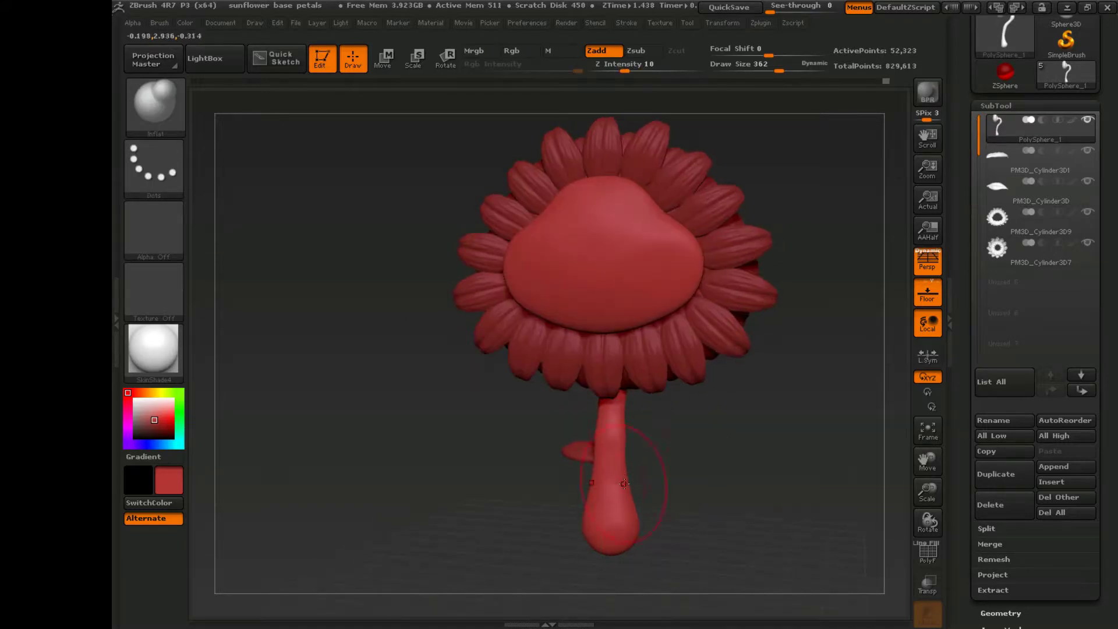
drag(623, 484, 634, 483)
drag(645, 389, 783, 457)
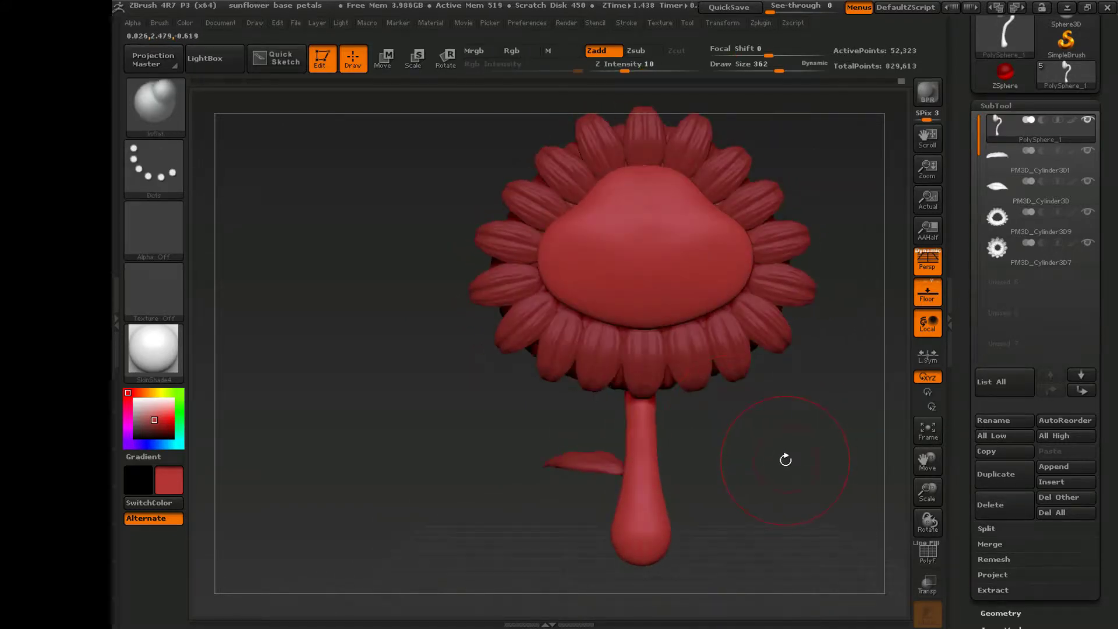
Make the lower leaf the active subtool, then scale it and move it against the stem's base.
alt+click(784, 457)
key(w)
drag(748, 335, 719, 423)
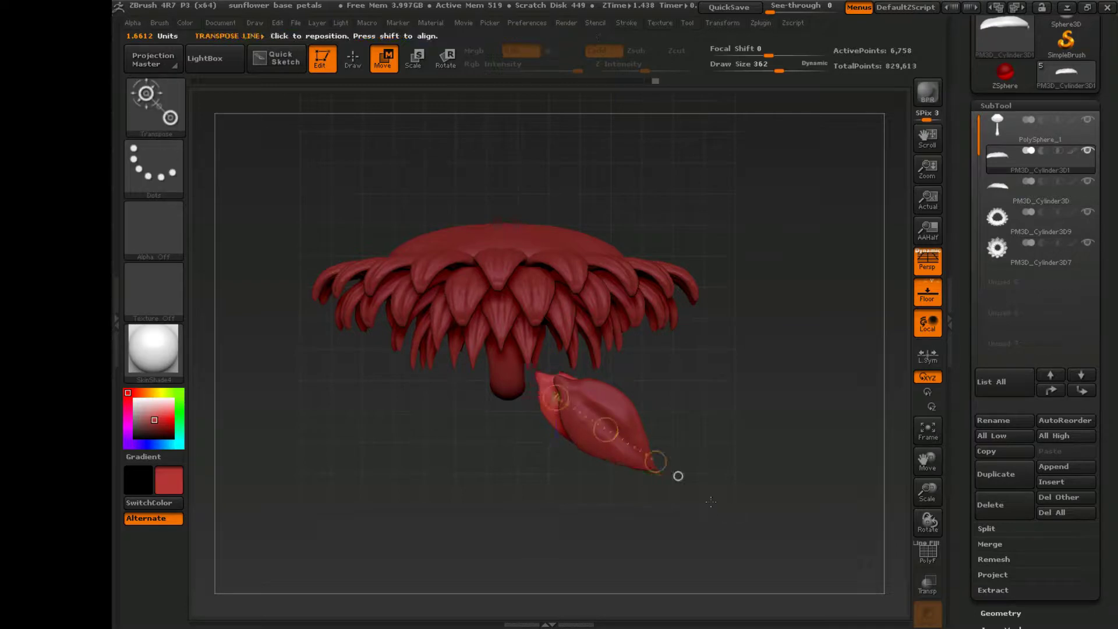
key(e)
drag(678, 476, 688, 447)
drag(799, 415, 709, 439)
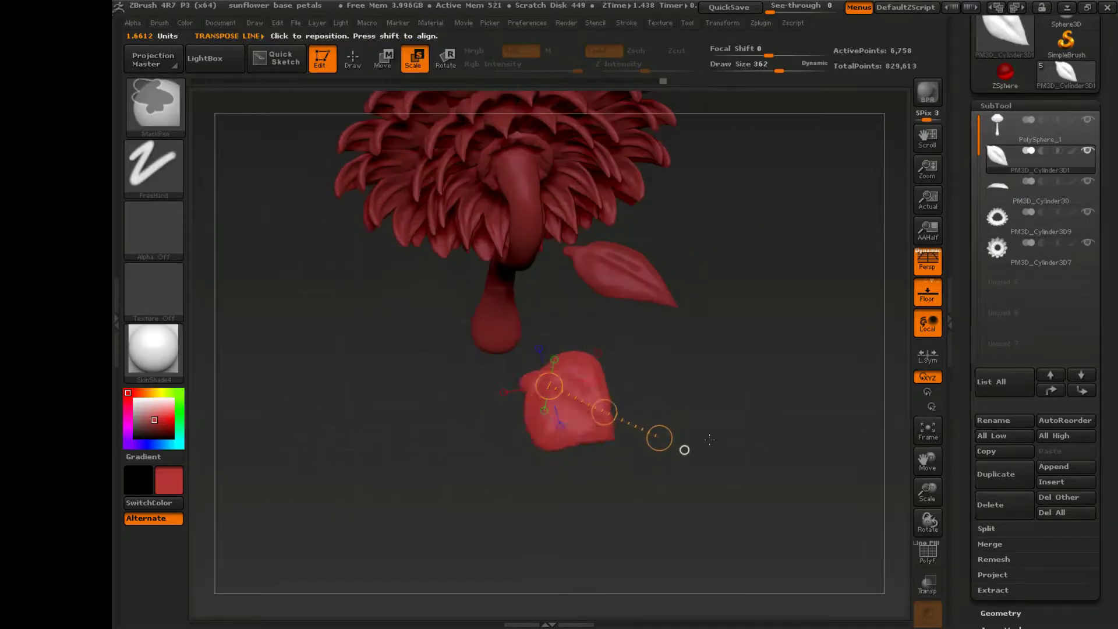
mouse_move(859, 545)
mouse_down()
mouse_move(661, 444)
mouse_move(686, 447)
mouse_move(674, 436)
mouse_move(682, 449)
mouse_move(602, 479)
mouse_move(603, 404)
mouse_move(617, 385)
mouse_up()
key(w)
drag(645, 374, 540, 443)
mouse_move(736, 317)
mouse_down()
mouse_move(865, 316)
mouse_move(827, 372)
mouse_move(763, 416)
mouse_move(686, 357)
mouse_move(629, 464)
mouse_move(686, 345)
mouse_move(703, 346)
mouse_move(707, 377)
mouse_up()
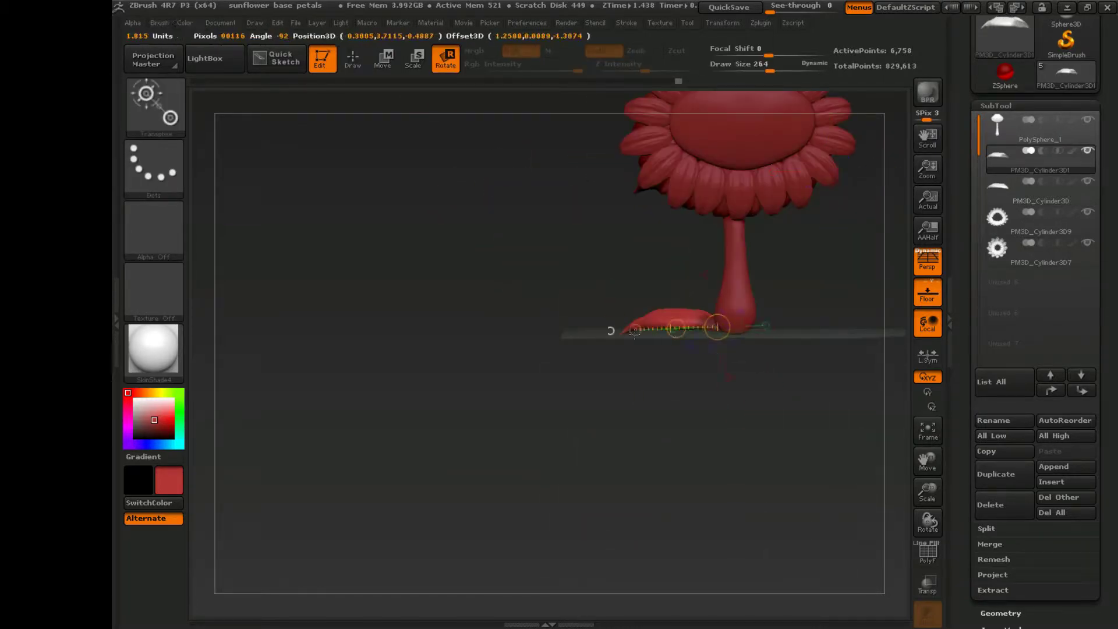
Rotate the lower leaf around the stem's base so it points outward with its tip tilted upward.
drag(610, 331, 821, 409)
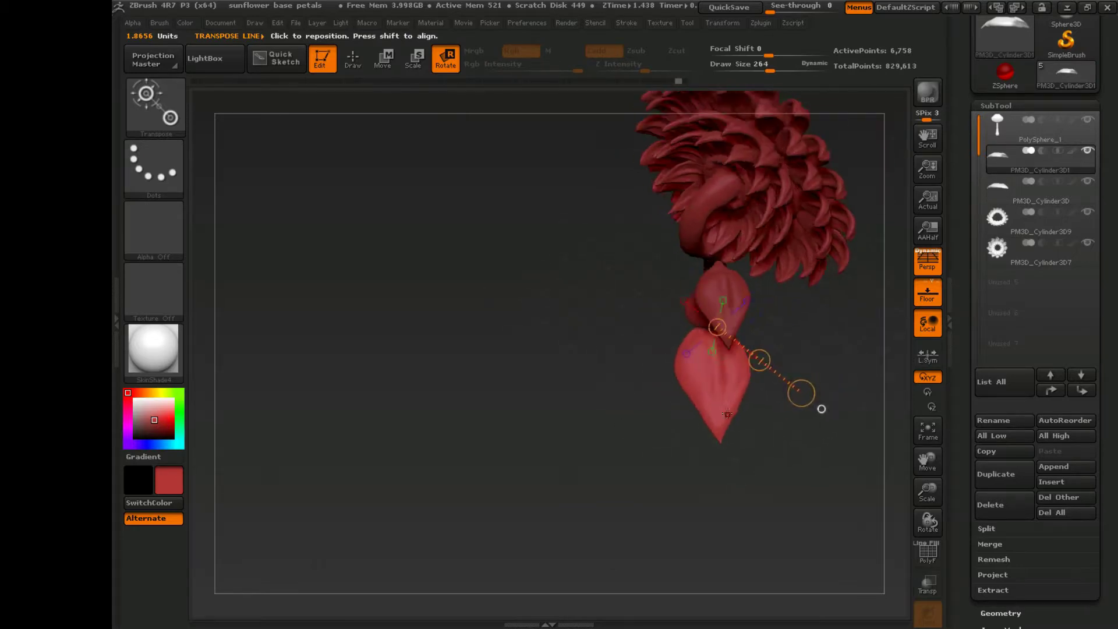
drag(727, 414, 691, 313)
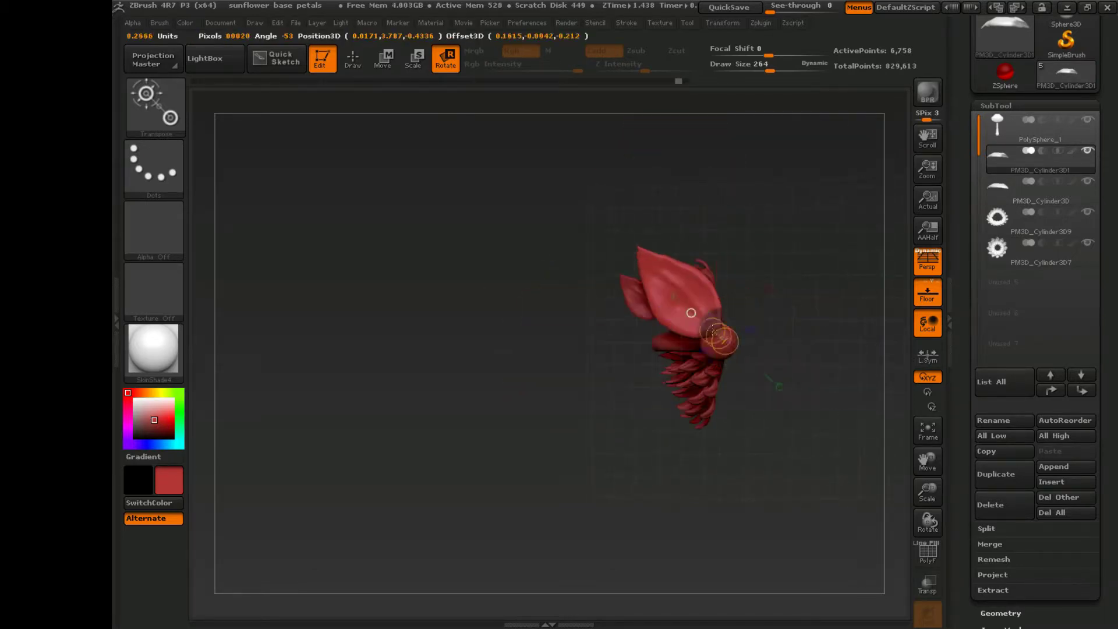
drag(822, 280, 764, 400)
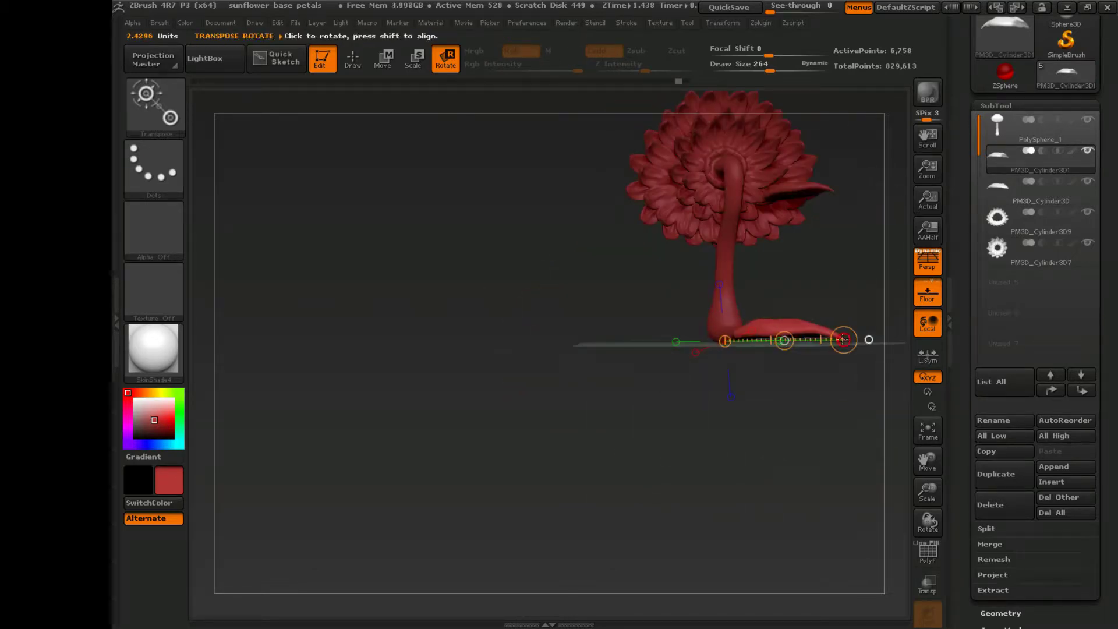
drag(831, 292, 893, 377)
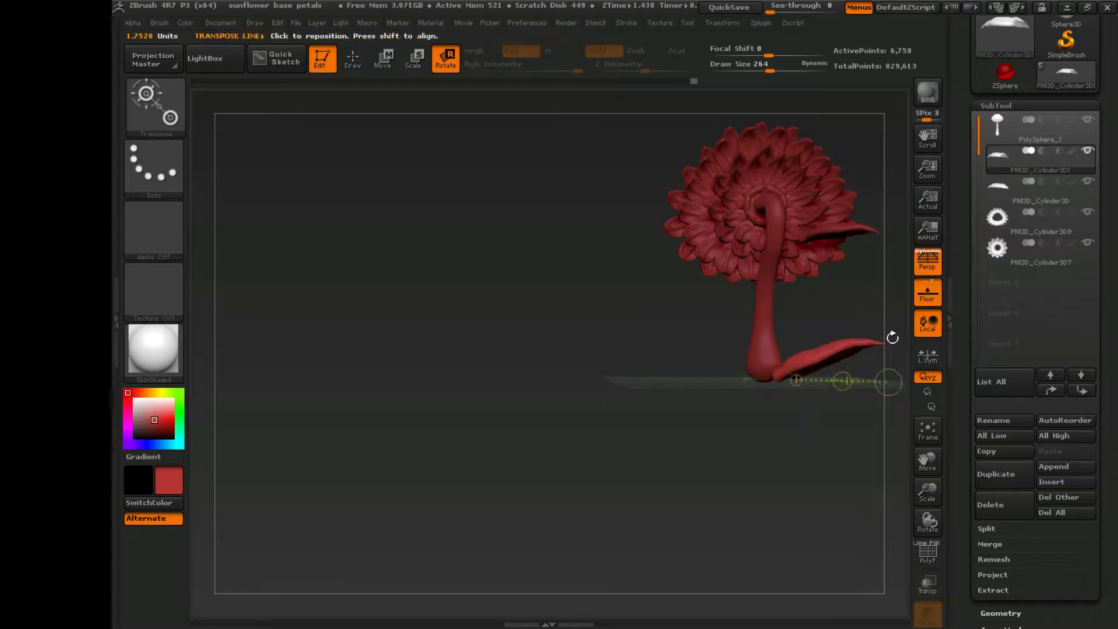
drag(891, 337, 854, 408)
Mask the lower leaf's stem-side part and bend the unmasked part downward with Transpose Rotate.
key(q)
key(f)
alt+drag(495, 349, 495, 315)
drag(535, 500, 545, 489)
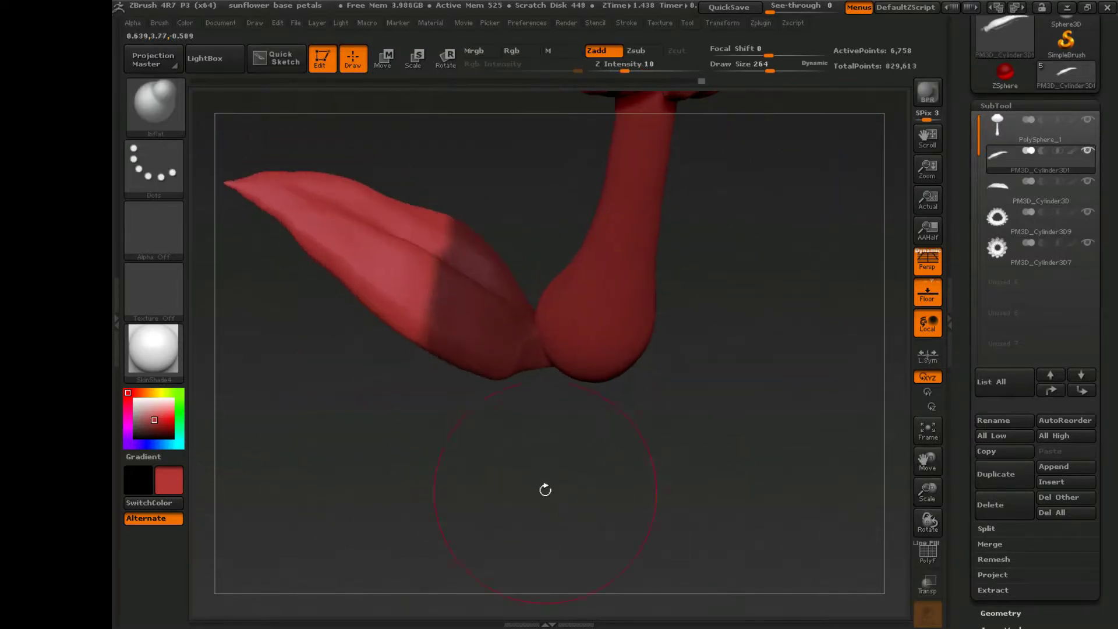
drag(397, 267, 414, 299)
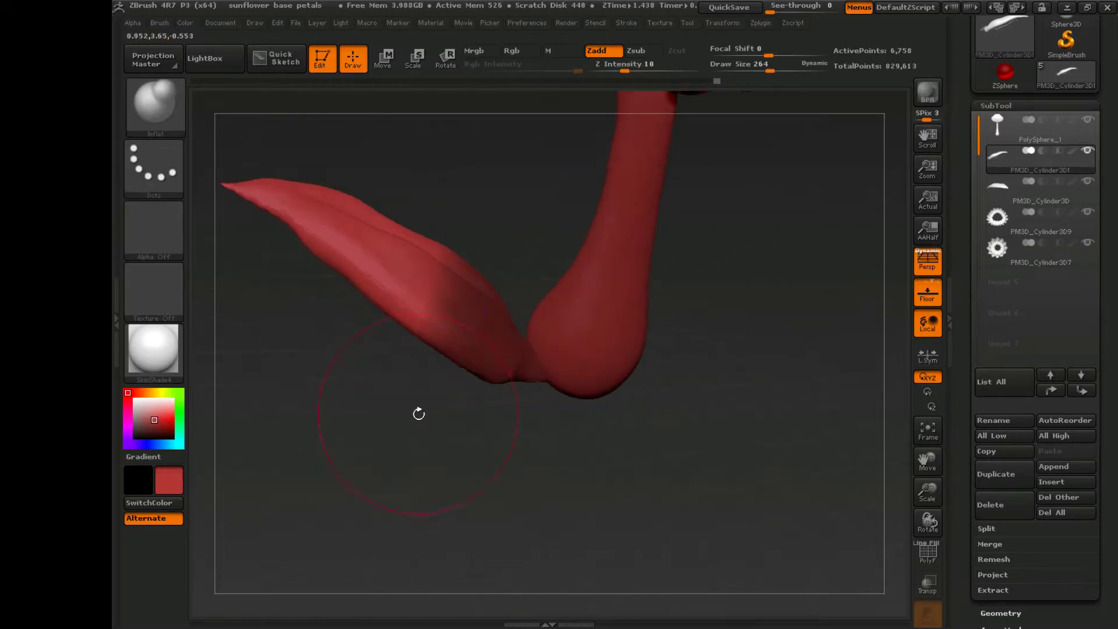
key(r)
mouse_move(416, 412)
mouse_down()
mouse_move(441, 381)
mouse_move(703, 389)
mouse_move(642, 555)
mouse_up()
drag(499, 382, 798, 382)
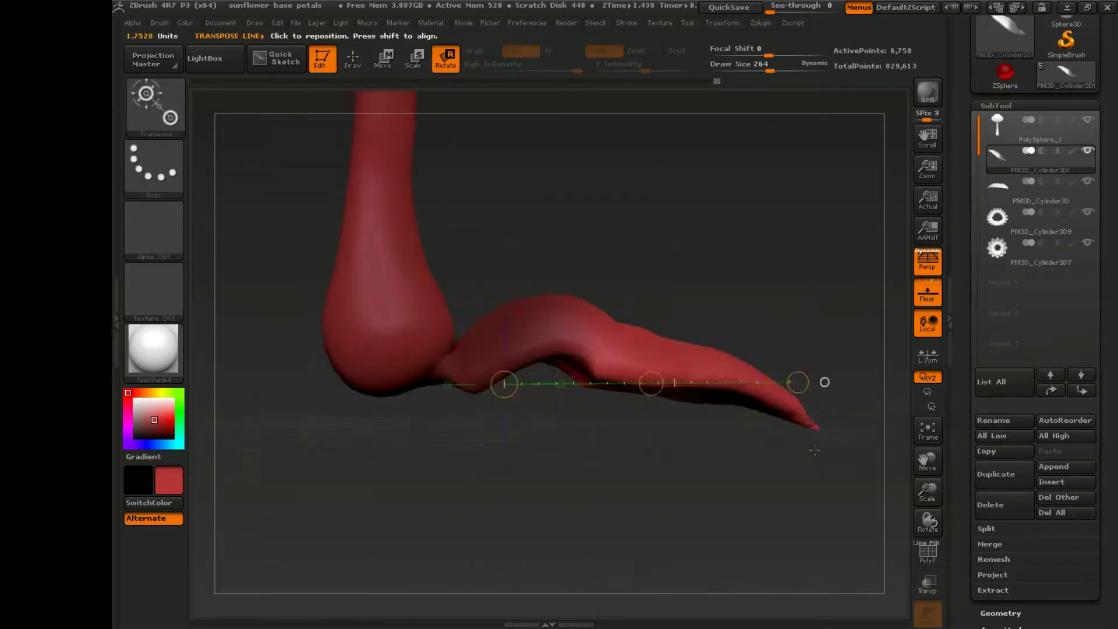
drag(654, 382, 498, 389)
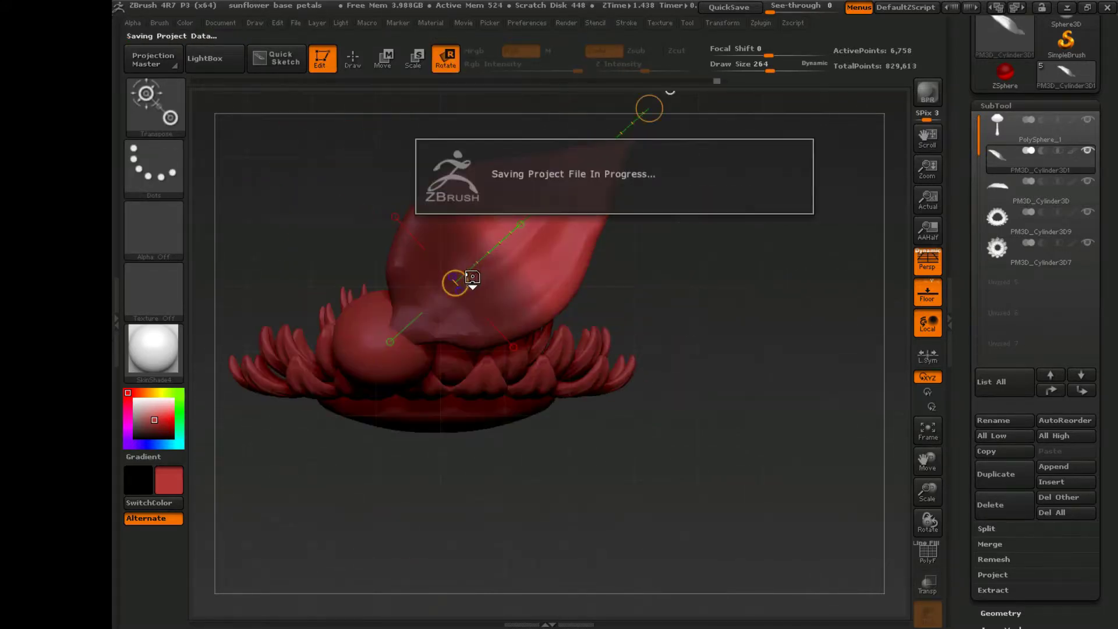
drag(546, 272, 534, 255)
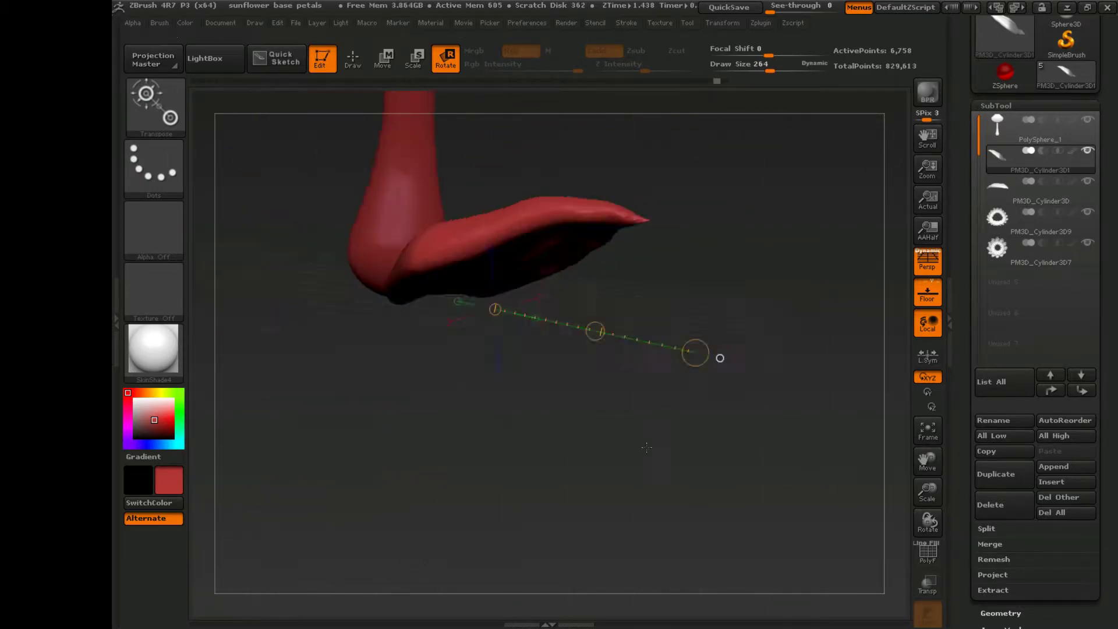
drag(719, 357, 636, 341)
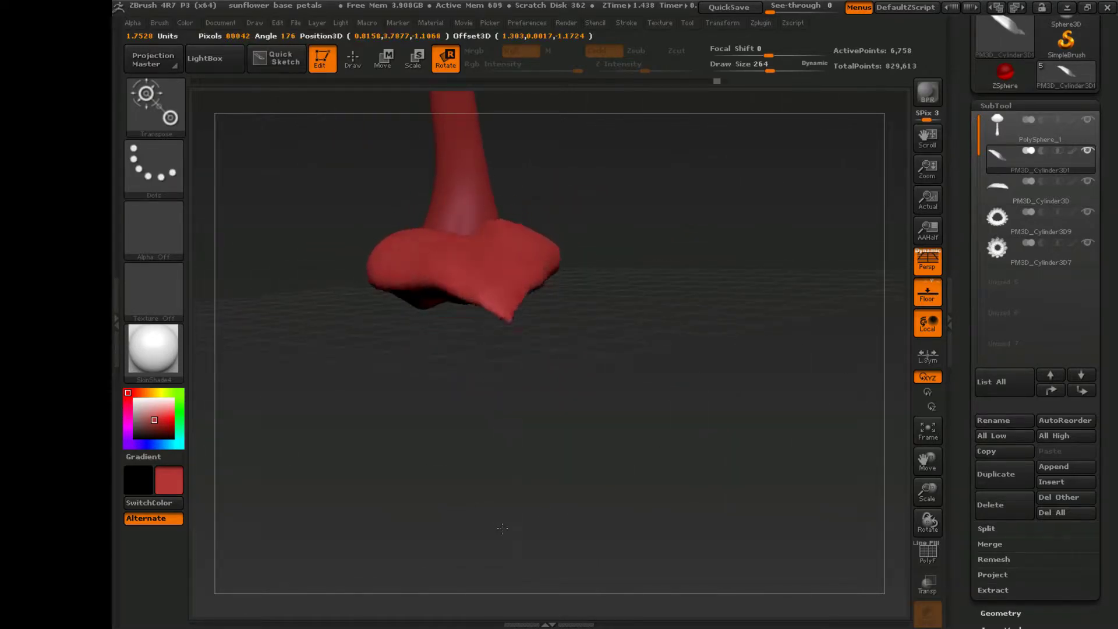
drag(474, 361, 831, 366)
Extend the lower leaf's mask towards its middle and bend the free outer part further down.
drag(550, 248, 512, 389)
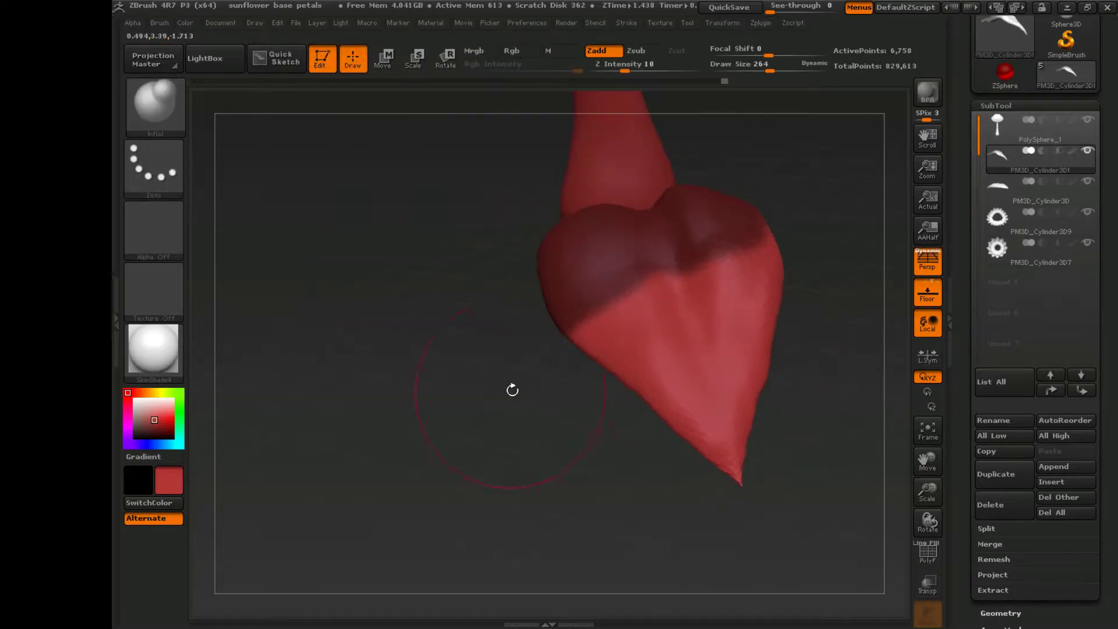
drag(725, 320, 768, 197)
key(r)
mouse_move(561, 302)
mouse_down()
mouse_move(903, 382)
mouse_move(819, 400)
mouse_move(592, 342)
mouse_move(579, 320)
mouse_move(591, 349)
mouse_move(626, 367)
mouse_move(588, 339)
mouse_move(873, 357)
mouse_up()
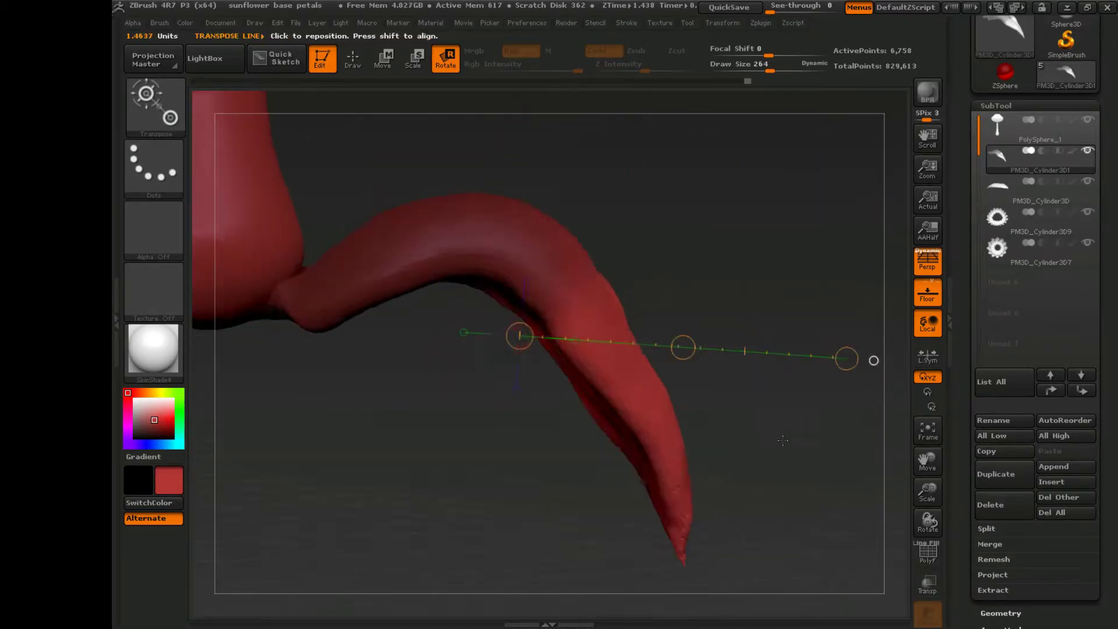
click(382, 58)
mouse_move(758, 447)
mouse_down()
mouse_move(774, 425)
mouse_move(713, 441)
mouse_move(673, 413)
mouse_move(548, 382)
mouse_move(585, 547)
mouse_up()
Mask the lower leaf down to its outer end and rotate that end to soften the curve.
key(q)
key(b)
key(i)
key(n)
key(r)
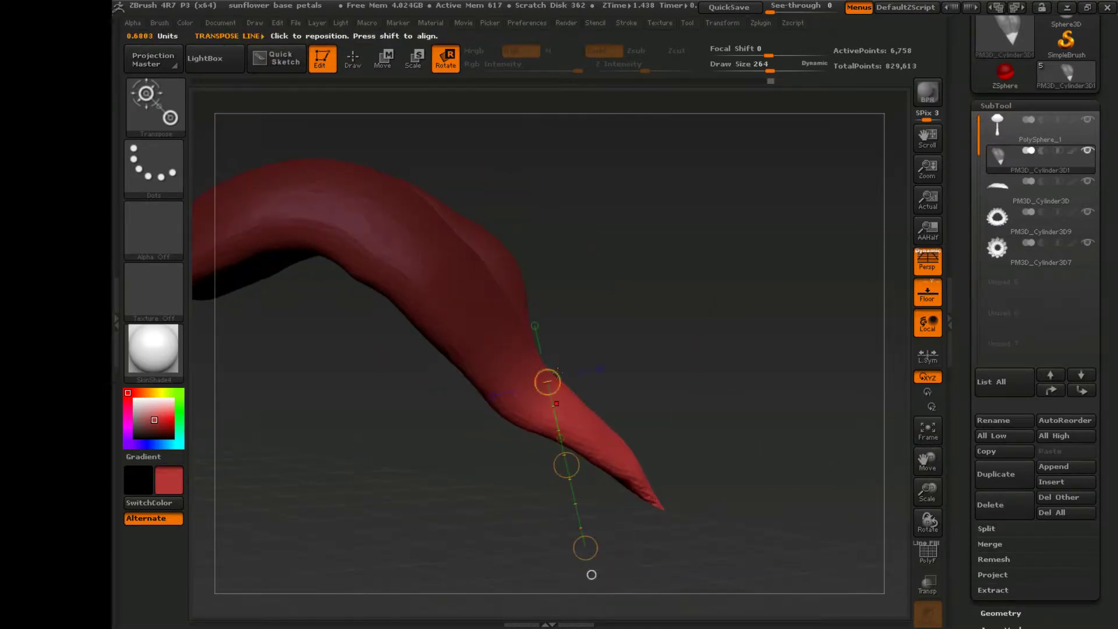
key(q)
mouse_move(559, 407)
mouse_down()
mouse_move(750, 291)
mouse_move(836, 531)
mouse_move(552, 539)
mouse_move(566, 493)
mouse_move(600, 503)
mouse_up()
key(r)
Mask everything except the lower leaf's extreme tip and curl the tip upward with Transpose Rotate.
click(352, 58)
drag(728, 379, 571, 329)
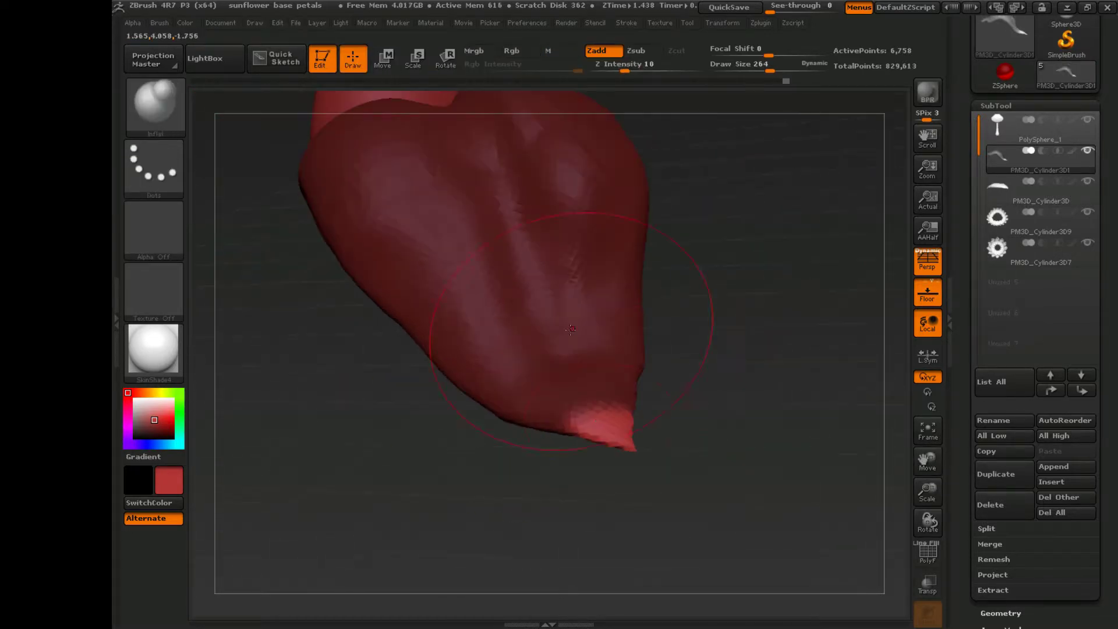
drag(615, 431, 583, 394)
drag(478, 337, 407, 314)
key(r)
mouse_move(526, 375)
mouse_down()
mouse_move(604, 483)
mouse_move(609, 430)
mouse_up()
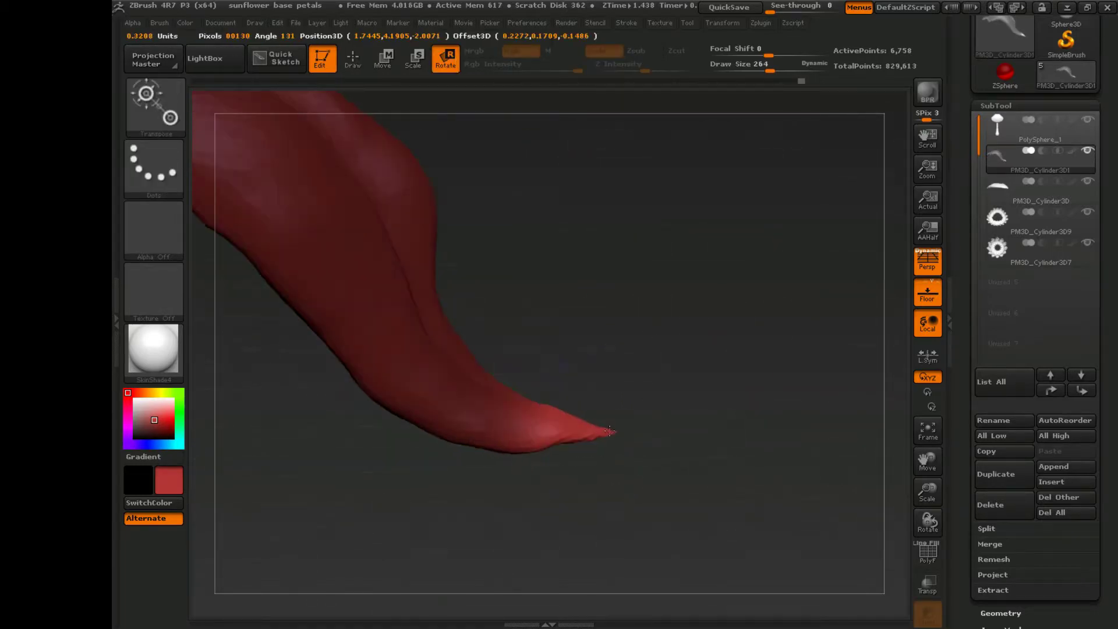
drag(614, 479, 698, 457)
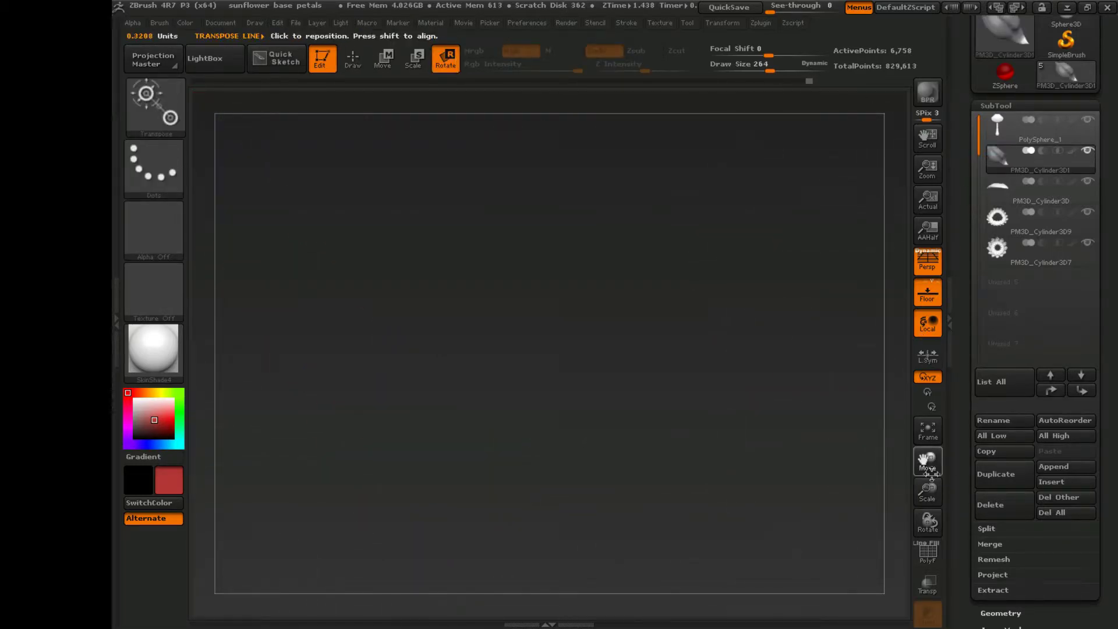
Clear the lower leaf's mask and refine the curved leaf with the Inflat brush.
drag(927, 460, 570, 493)
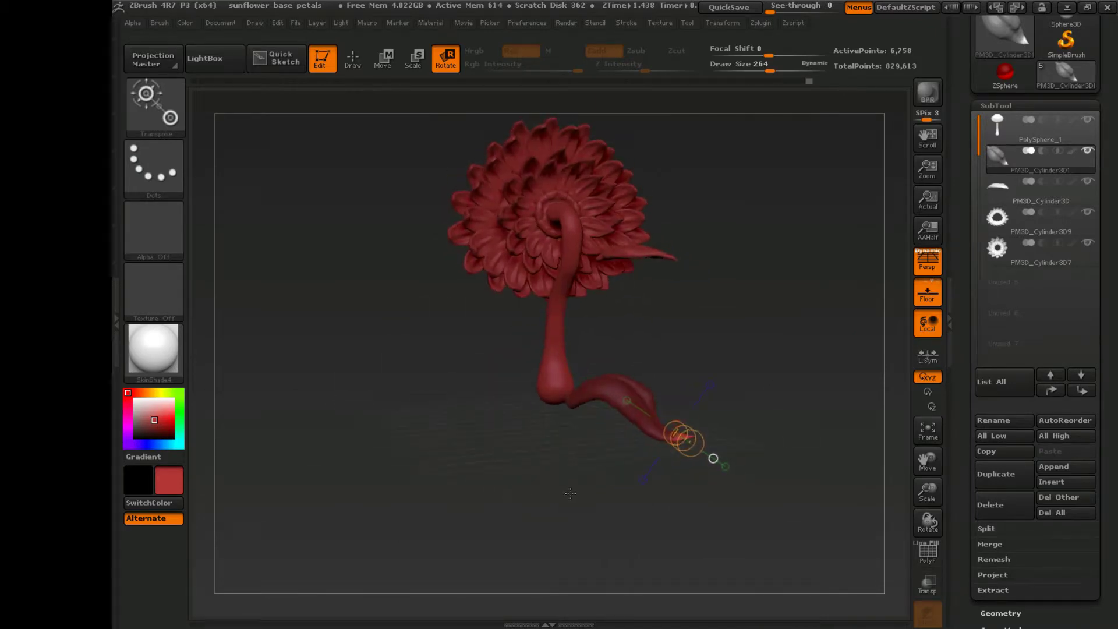
key(q)
key(b)
key(i)
key(n)
mouse_move(751, 349)
mouse_down()
mouse_move(669, 440)
mouse_move(643, 425)
mouse_move(646, 402)
mouse_move(634, 395)
mouse_move(723, 445)
mouse_up()
mouse_move(630, 329)
mouse_down()
mouse_move(686, 260)
mouse_move(671, 493)
mouse_move(717, 330)
mouse_move(709, 447)
mouse_up()
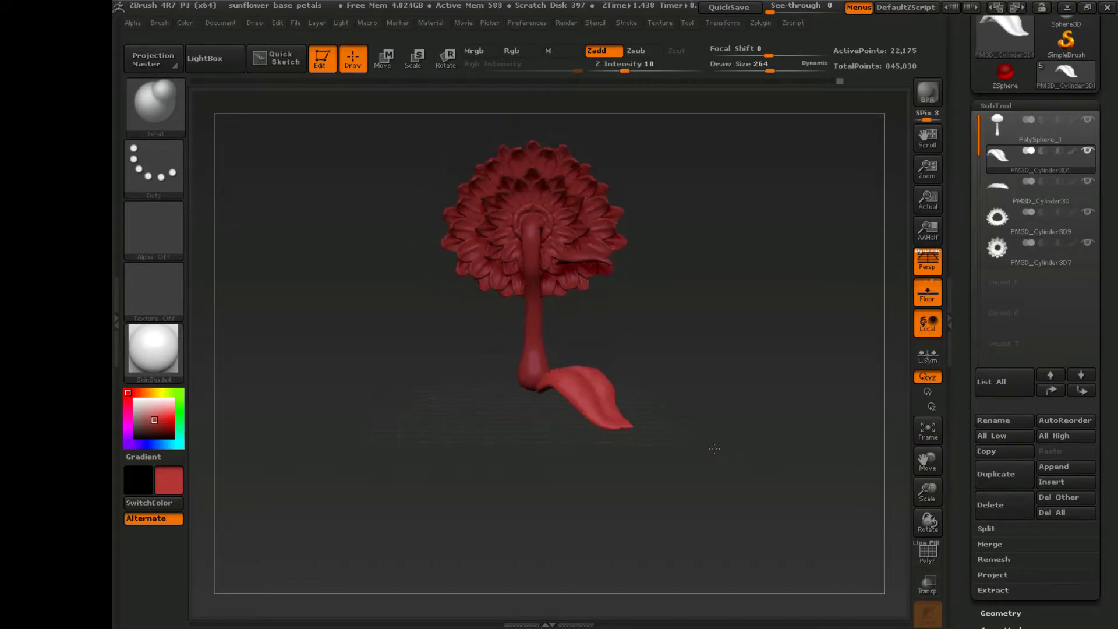
Set a Transpose line along the lower leaf and reposition the leaf against the stem's bulbous base.
drag(714, 449, 722, 361)
click(383, 58)
mouse_move(626, 428)
mouse_down()
mouse_move(653, 444)
mouse_move(716, 327)
mouse_up()
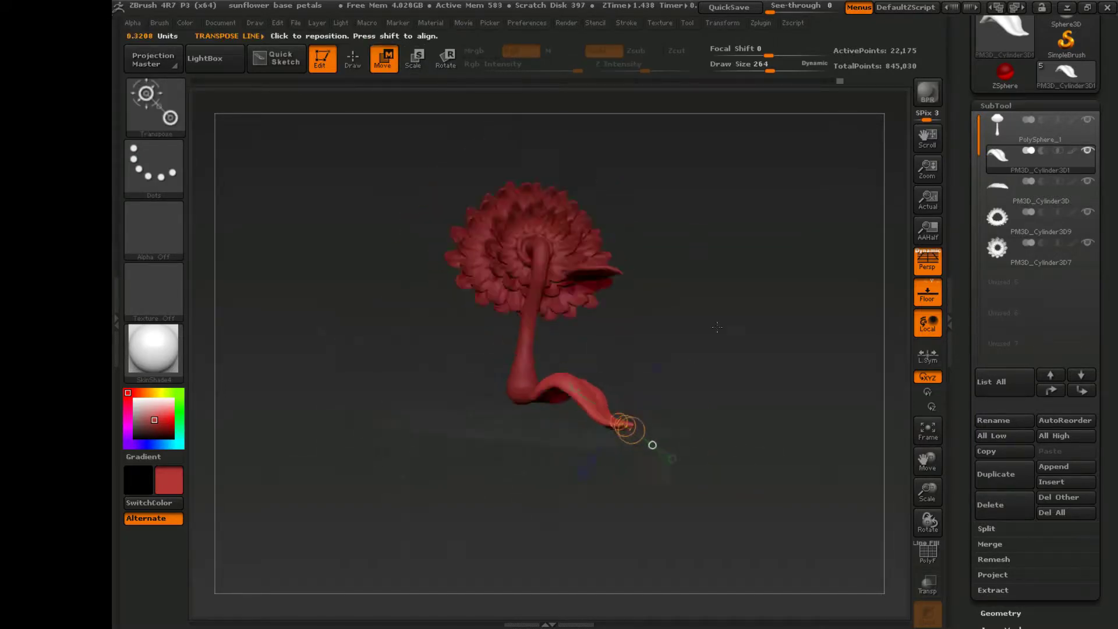
drag(665, 382, 716, 373)
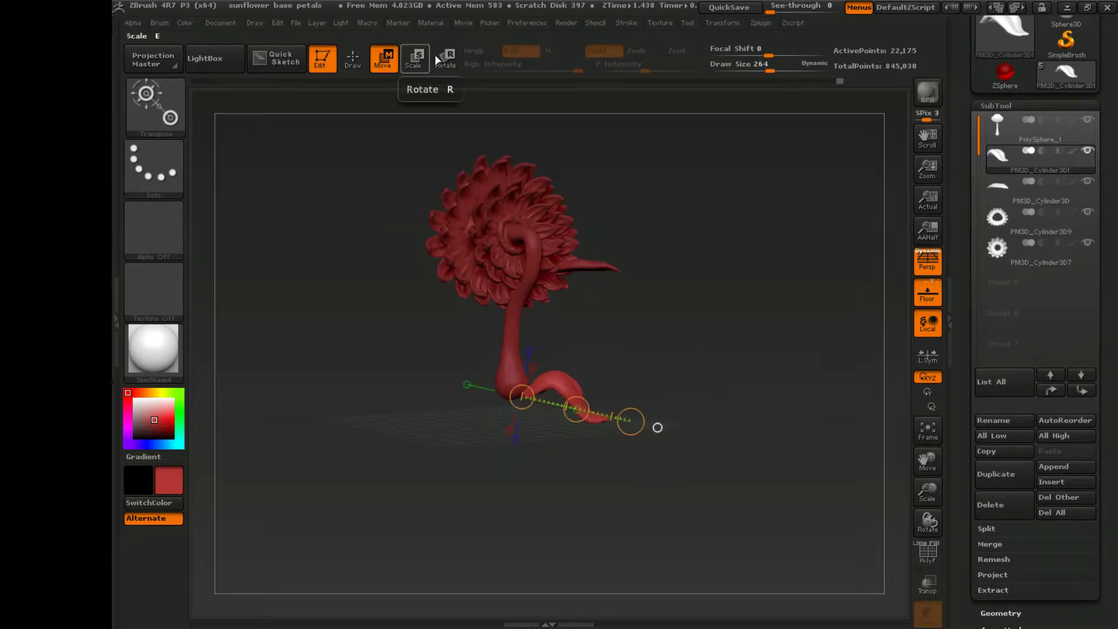
drag(730, 436, 634, 208)
key(w)
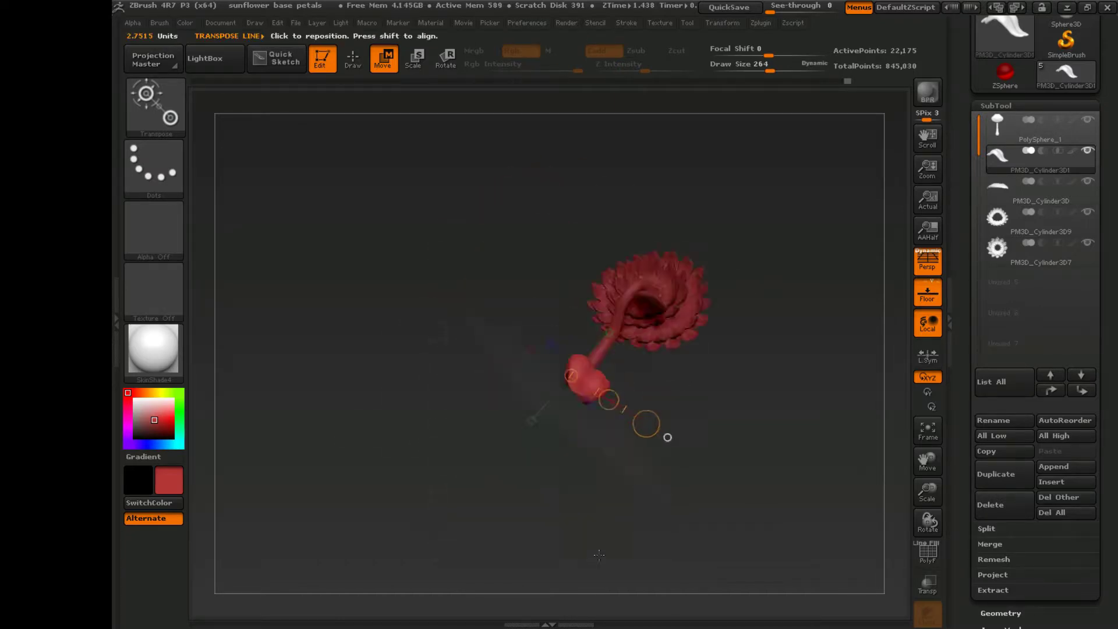
Adjust the lower leaf's placement with Transpose Move so that it sits behind the stem's bulbous base.
drag(599, 555, 630, 463)
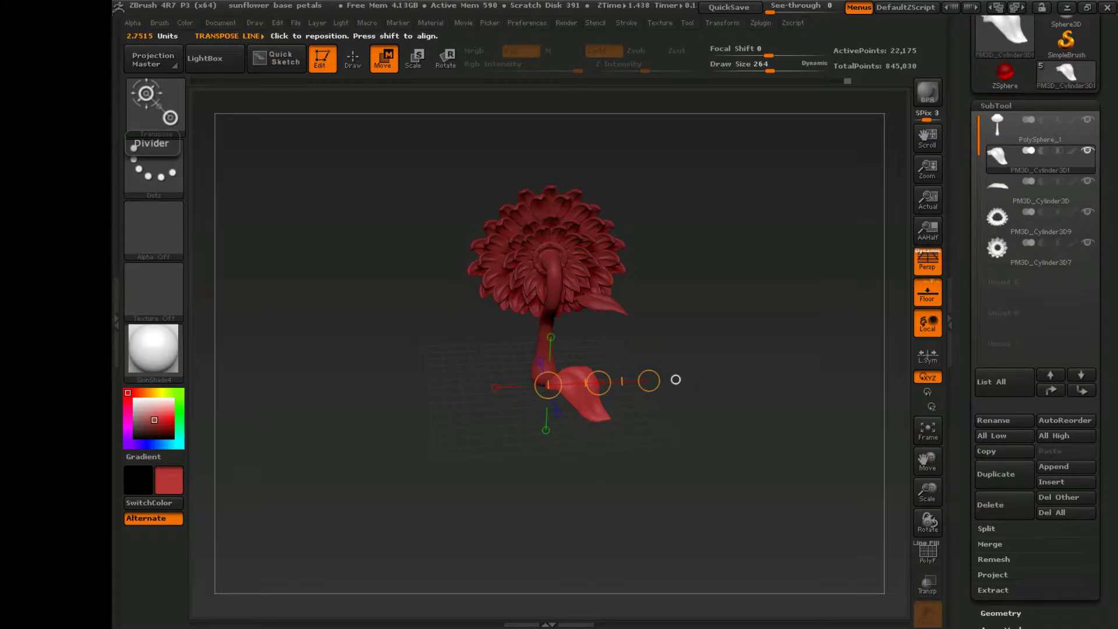
mouse_move(652, 460)
mouse_down()
mouse_move(786, 450)
mouse_move(742, 421)
mouse_move(669, 439)
mouse_up()
key(q)
key(w)
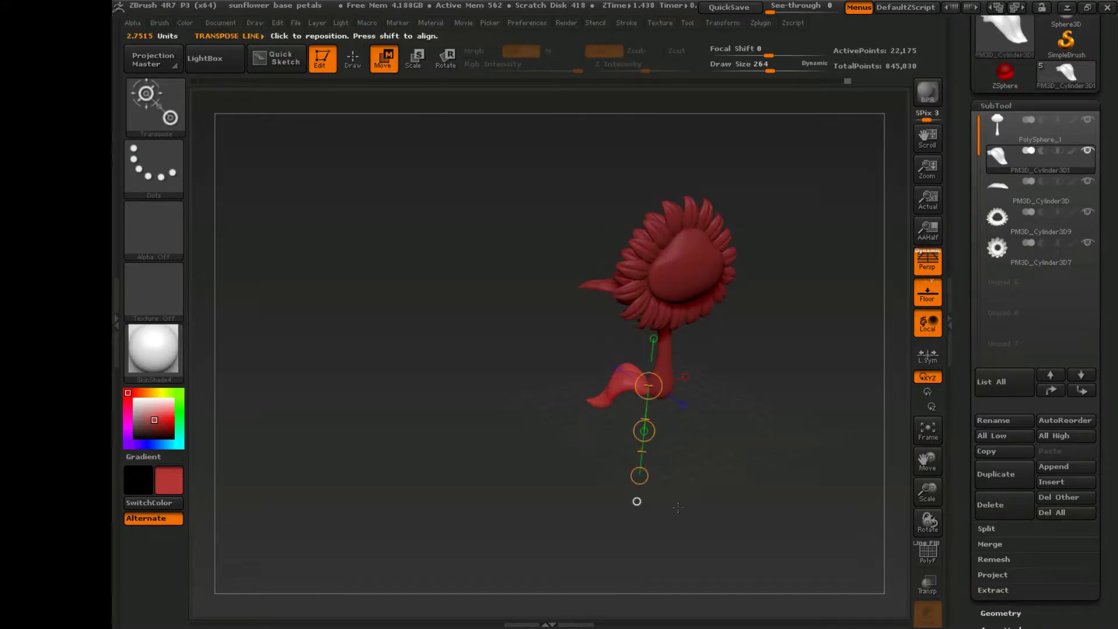
drag(678, 507, 653, 446)
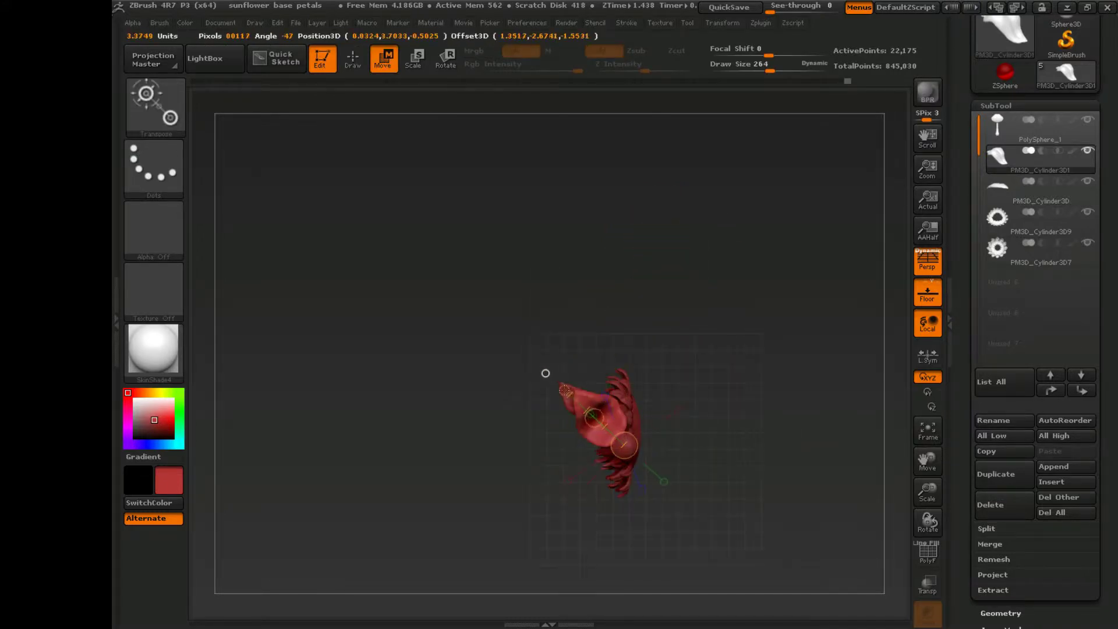
drag(675, 512, 759, 417)
key(q)
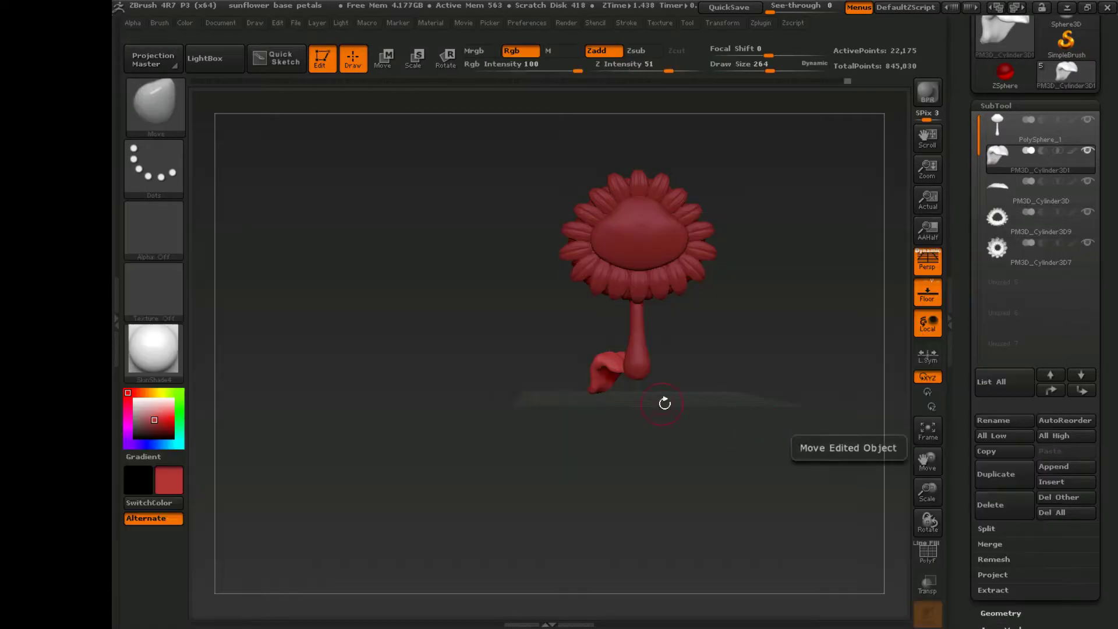
Shape the lower leaf's outline into a broad heart form with the Move brush, using draw size 145.
mouse_move(661, 382)
mouse_down()
mouse_move(664, 259)
mouse_move(601, 381)
mouse_move(634, 367)
mouse_move(642, 322)
mouse_move(948, 482)
mouse_move(499, 325)
mouse_move(837, 296)
mouse_move(815, 314)
mouse_move(811, 302)
mouse_move(899, 350)
mouse_move(779, 266)
mouse_up()
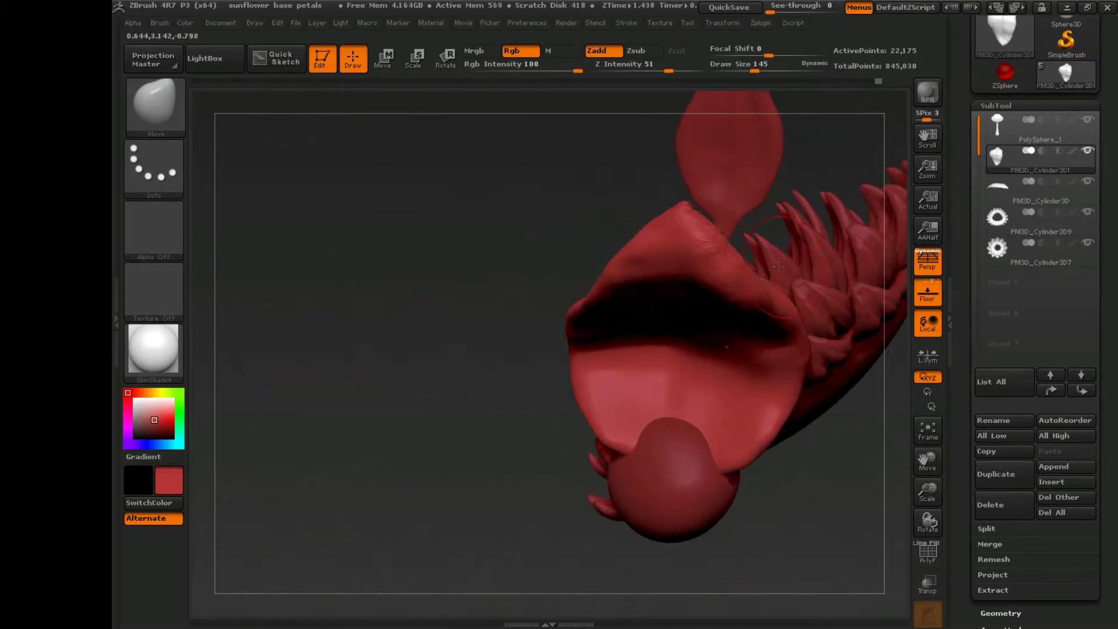
drag(812, 474, 592, 570)
drag(702, 559, 640, 349)
drag(928, 492, 931, 314)
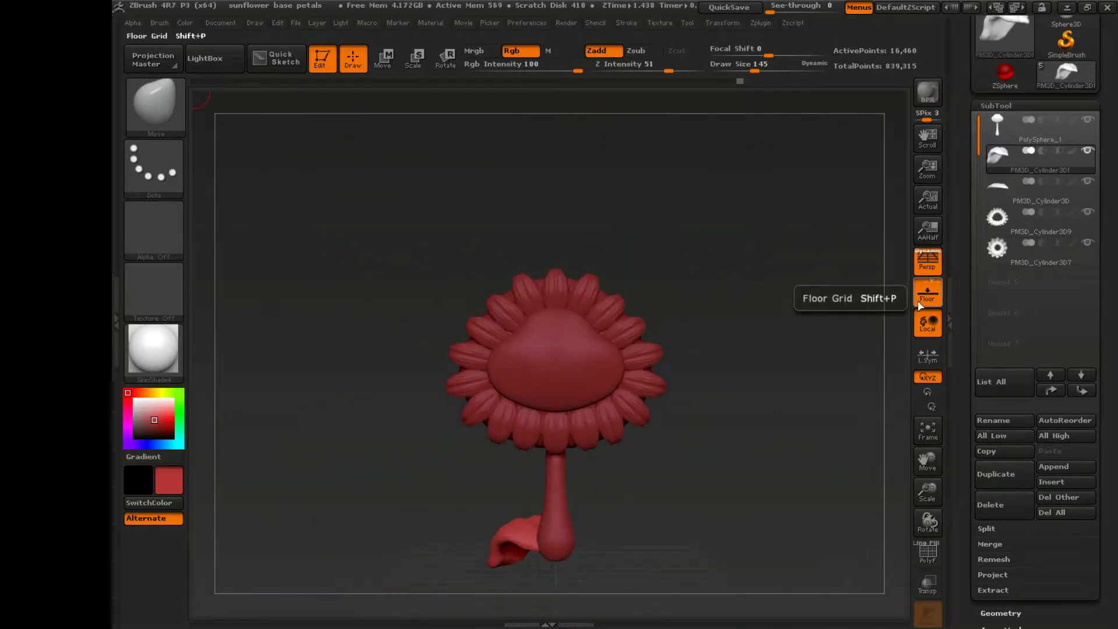
mouse_move(195, 361)
mouse_down()
mouse_move(466, 443)
mouse_move(795, 520)
mouse_move(676, 529)
mouse_move(678, 500)
mouse_move(710, 477)
mouse_move(694, 484)
mouse_move(736, 516)
mouse_move(536, 479)
mouse_move(606, 374)
mouse_move(634, 369)
mouse_move(698, 415)
mouse_move(647, 442)
mouse_move(639, 419)
mouse_move(599, 429)
mouse_move(708, 506)
mouse_move(674, 372)
mouse_up()
drag(563, 499, 674, 375)
mouse_move(518, 368)
mouse_down()
mouse_move(703, 421)
mouse_move(551, 464)
mouse_move(661, 376)
mouse_move(669, 407)
mouse_move(654, 494)
mouse_move(710, 487)
mouse_move(714, 522)
mouse_move(583, 496)
mouse_move(643, 502)
mouse_move(684, 455)
mouse_move(651, 469)
mouse_move(636, 461)
mouse_move(679, 483)
mouse_move(626, 465)
mouse_move(664, 483)
mouse_move(652, 495)
mouse_move(637, 474)
mouse_move(693, 469)
mouse_up()
Cut a notch into one edge of the lower leaf with the Dam_Standard and Move brushes.
key(s)
key(b)
key(d)
key(s)
key(b)
key(m)
key(v)
Flatten the surface around the lower leaf's notch with the Polish brush.
key(b)
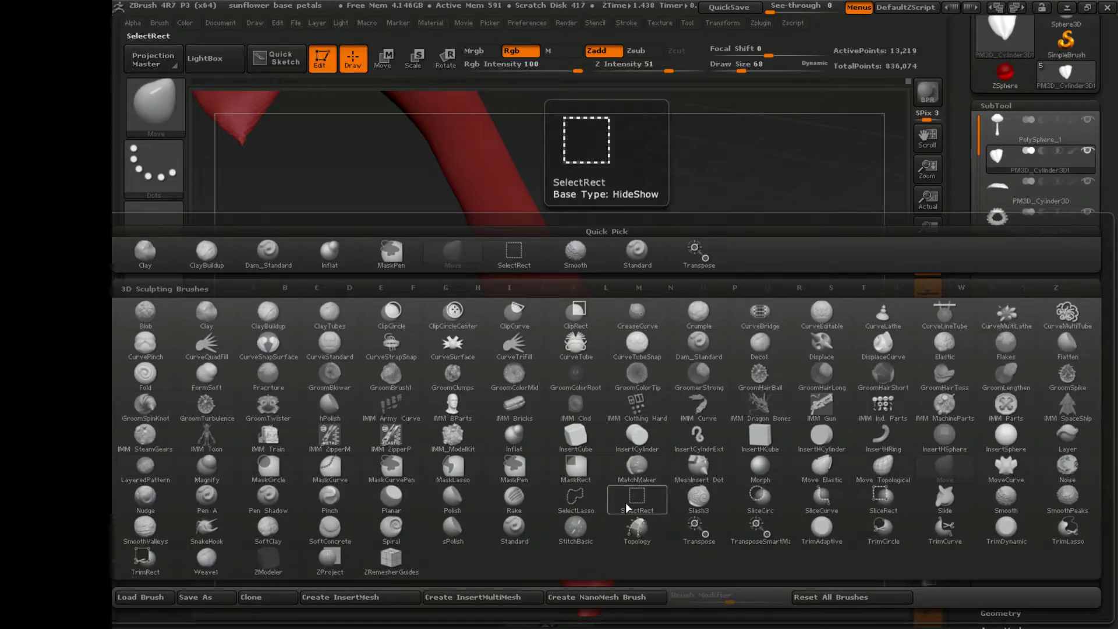
key(p)
key(o)
alt+drag(679, 467, 885, 568)
mouse_move(623, 506)
alt+mouse_down()
mouse_move(604, 508)
mouse_move(748, 512)
alt+mouse_up()
key(ctrl)
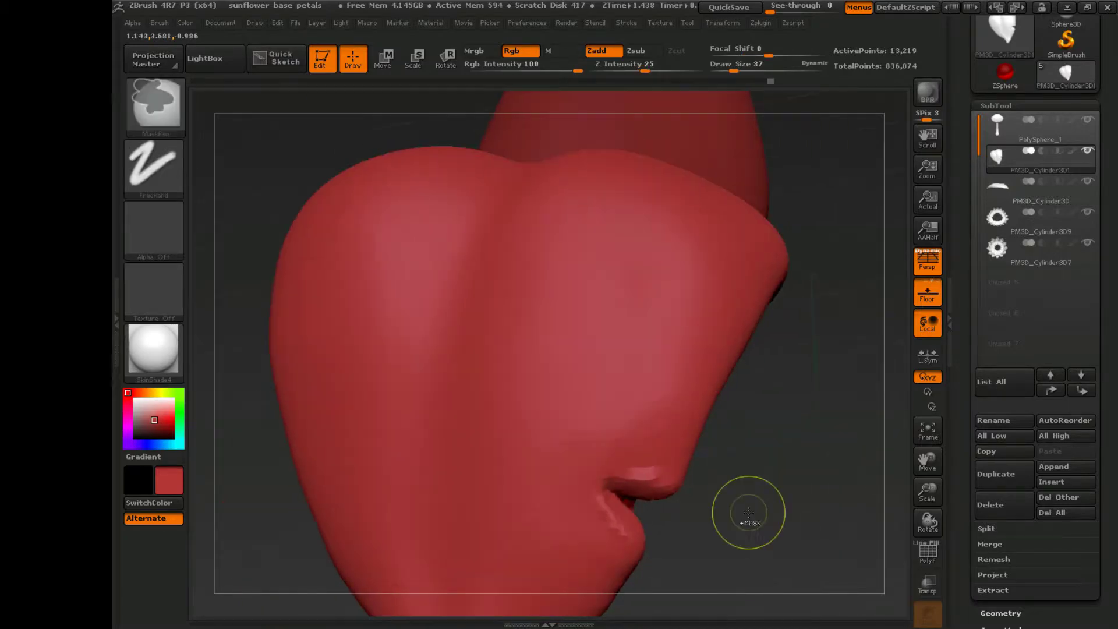
Pull the notch deeper into the lower leaf with the Move brush at draw size 37.
key(b)
key(m)
key(v)
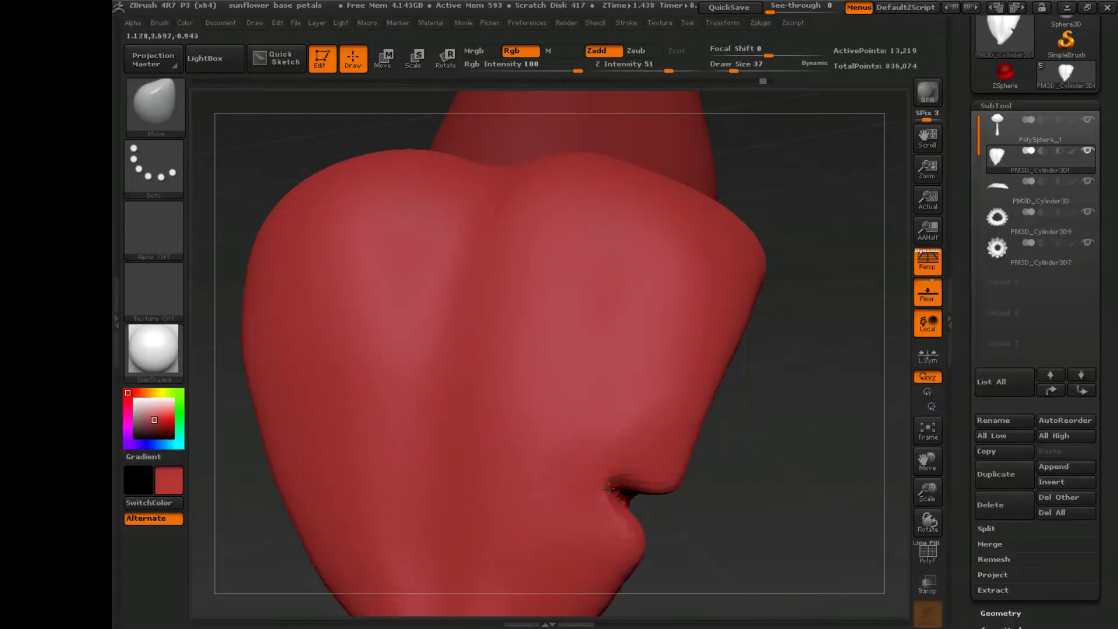
mouse_move(768, 469)
mouse_down()
mouse_move(710, 474)
mouse_move(639, 520)
mouse_move(651, 503)
mouse_move(610, 512)
mouse_move(631, 489)
mouse_move(647, 506)
mouse_move(692, 480)
mouse_move(761, 466)
mouse_move(667, 501)
mouse_move(739, 492)
mouse_move(731, 504)
mouse_move(893, 501)
mouse_up()
Define the notch's inner edges on the lower leaf with the Dam_Standard and ClayBuildup brushes.
key(b)
key(d)
key(s)
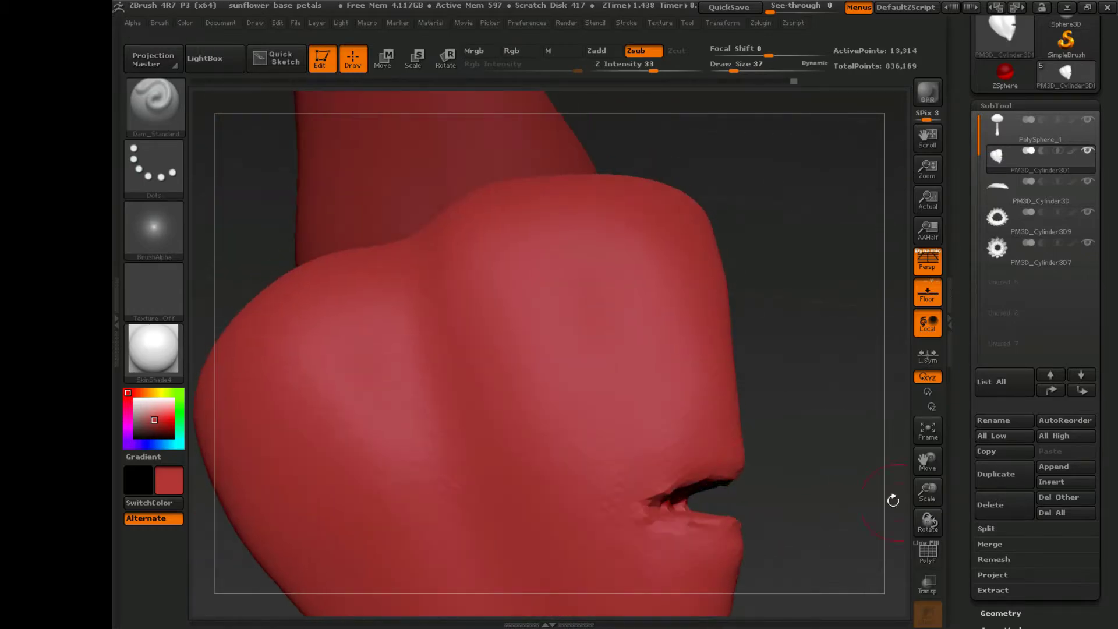
key(b)
key(c)
key(b)
mouse_move(722, 469)
mouse_down()
mouse_move(768, 506)
mouse_move(815, 495)
mouse_move(741, 461)
mouse_move(623, 496)
mouse_up()
Refine the notch's lips with the Move brush at draw size 17 and smooth the area around them.
key(b)
key(m)
key(v)
key(b)
key(Escape)
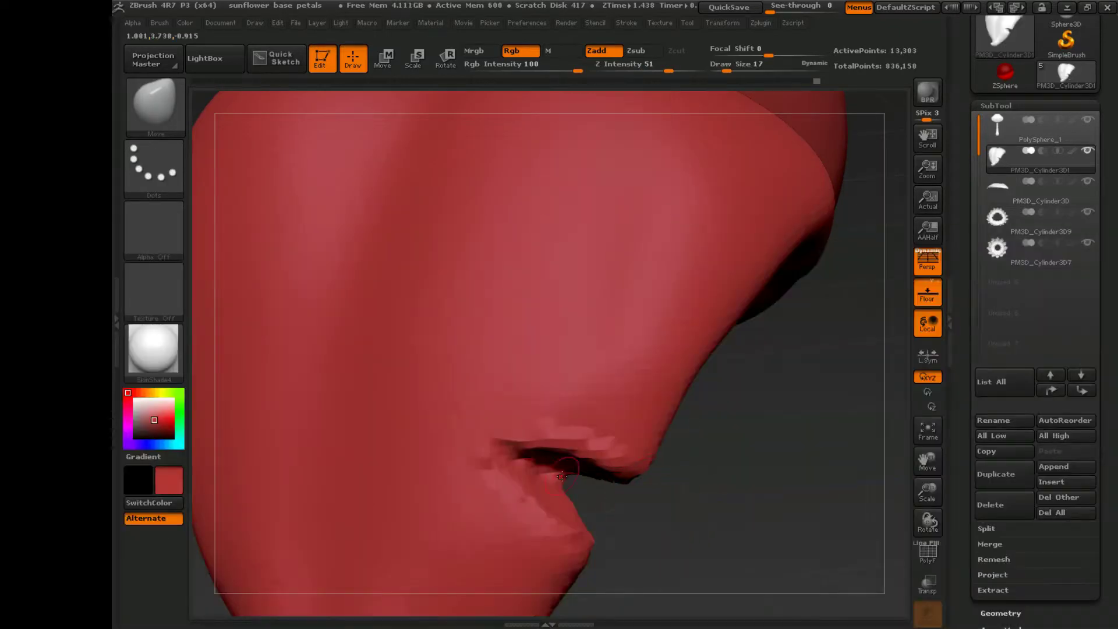
drag(544, 470, 598, 492)
mouse_move(584, 535)
shift+mouse_down()
mouse_move(576, 429)
mouse_move(457, 449)
mouse_move(542, 458)
mouse_move(744, 539)
mouse_move(635, 495)
shift+mouse_up()
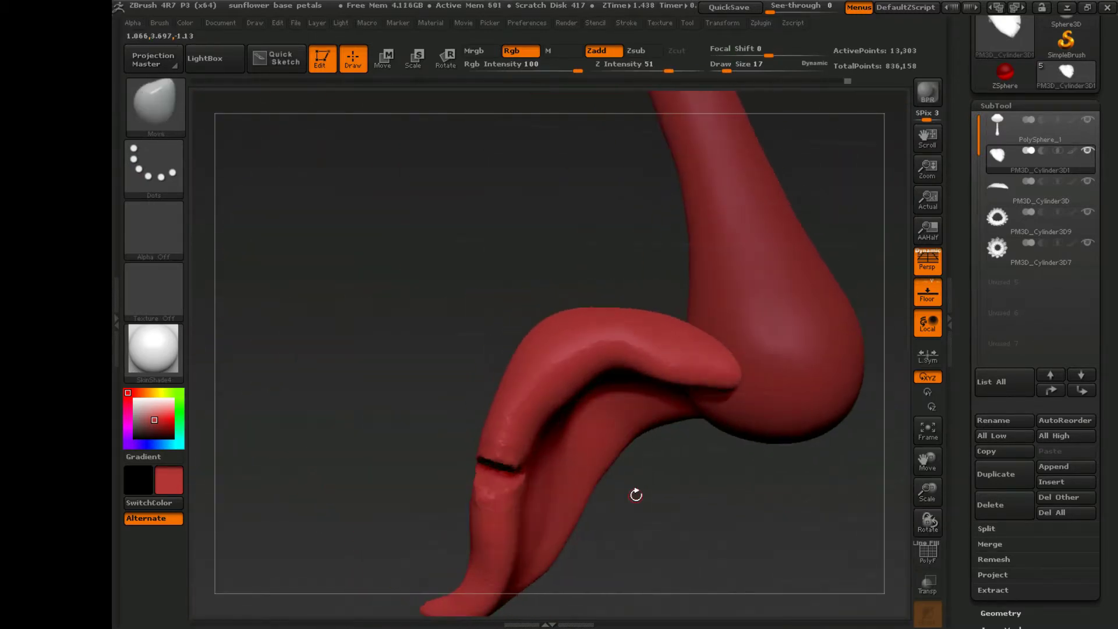
drag(489, 527, 632, 464)
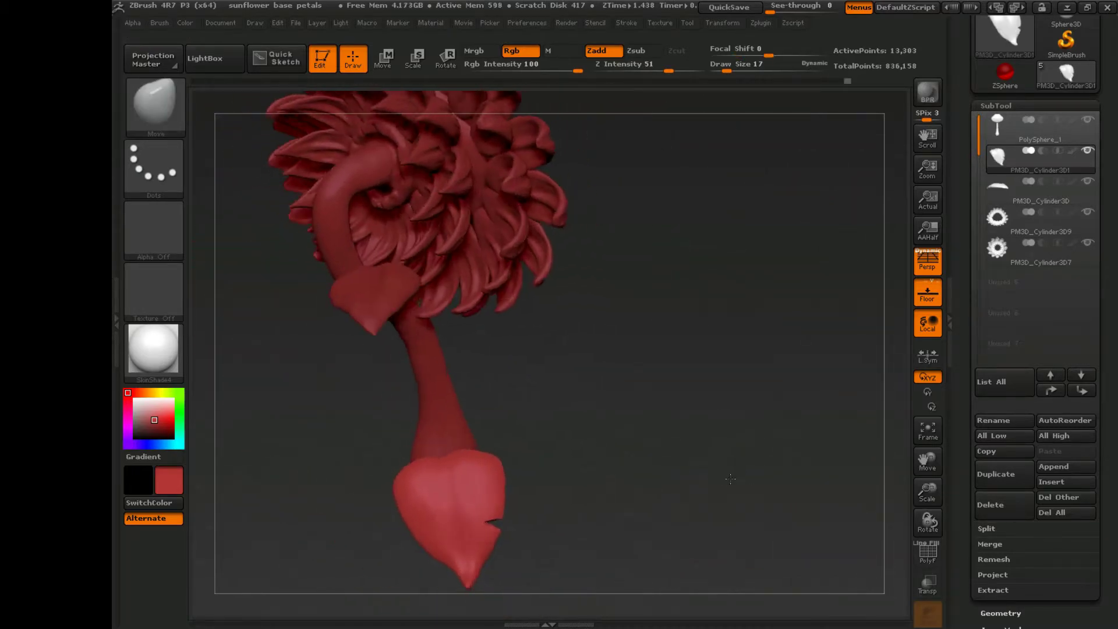
Form a second notch on the leaf's opposite edge with the Move brush and sharpen its inner corner with Dam_Standard at draw size 42.
key(b)
key(s)
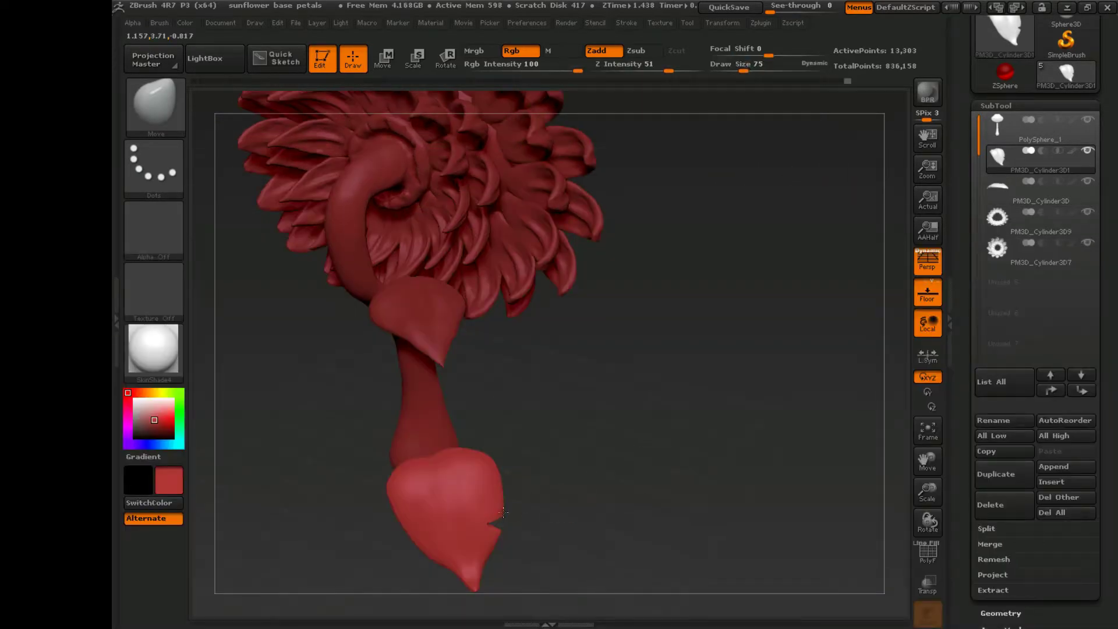
drag(505, 512, 511, 529)
mouse_move(637, 492)
mouse_down()
mouse_move(455, 447)
mouse_move(379, 531)
mouse_up()
key(b)
key(d)
key(s)
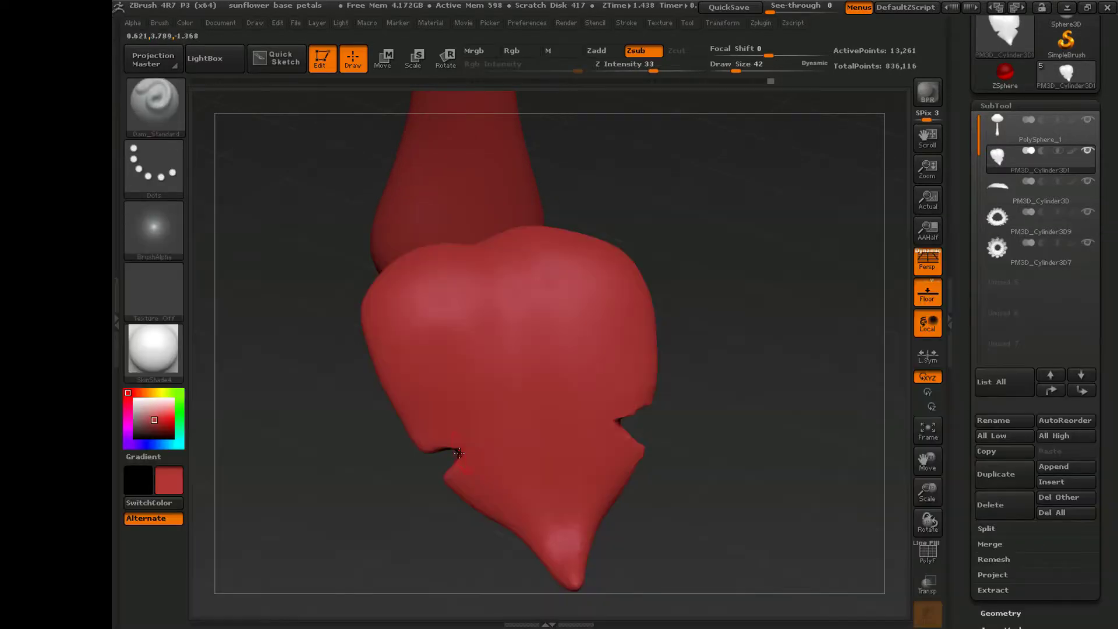
mouse_move(459, 453)
mouse_down()
mouse_move(437, 479)
mouse_move(461, 442)
mouse_move(494, 455)
mouse_move(483, 466)
mouse_move(503, 451)
mouse_move(486, 468)
mouse_move(506, 444)
mouse_move(474, 536)
mouse_move(508, 486)
mouse_move(475, 515)
mouse_move(532, 439)
mouse_move(473, 470)
mouse_move(535, 467)
mouse_move(507, 539)
mouse_move(467, 534)
mouse_up()
Straighten and sharpen the corners of both leaf notches with the Move brush at draw size 20.
key(ctrl)
key(b)
key(m)
key(v)
drag(926, 491, 812, 482)
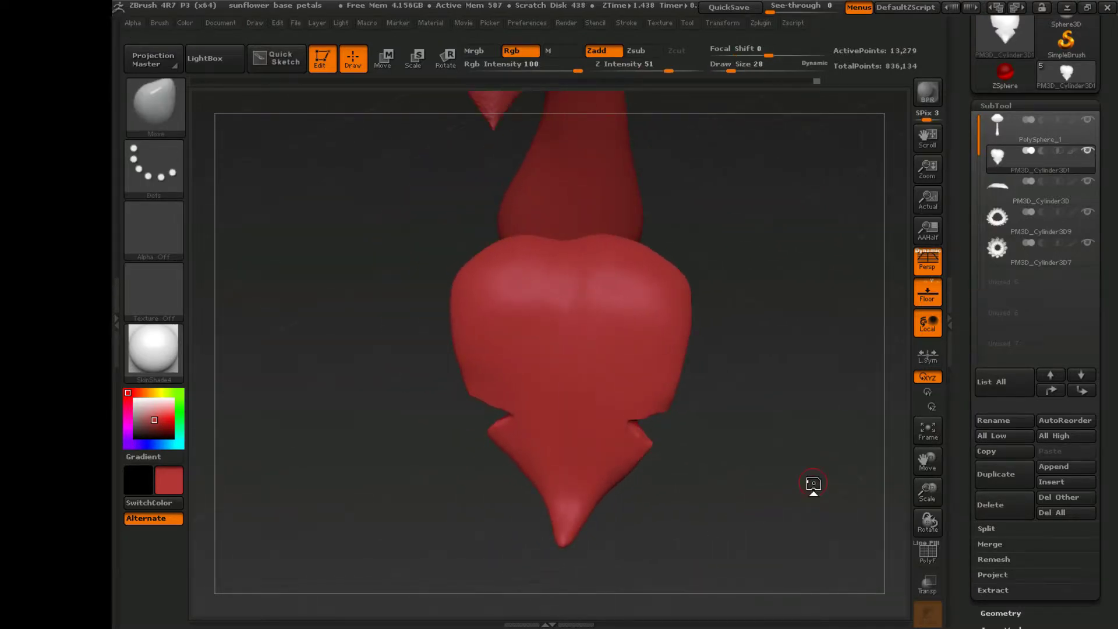
Divide the lower leaf's geometry to subdivision level 2.
click(1012, 462)
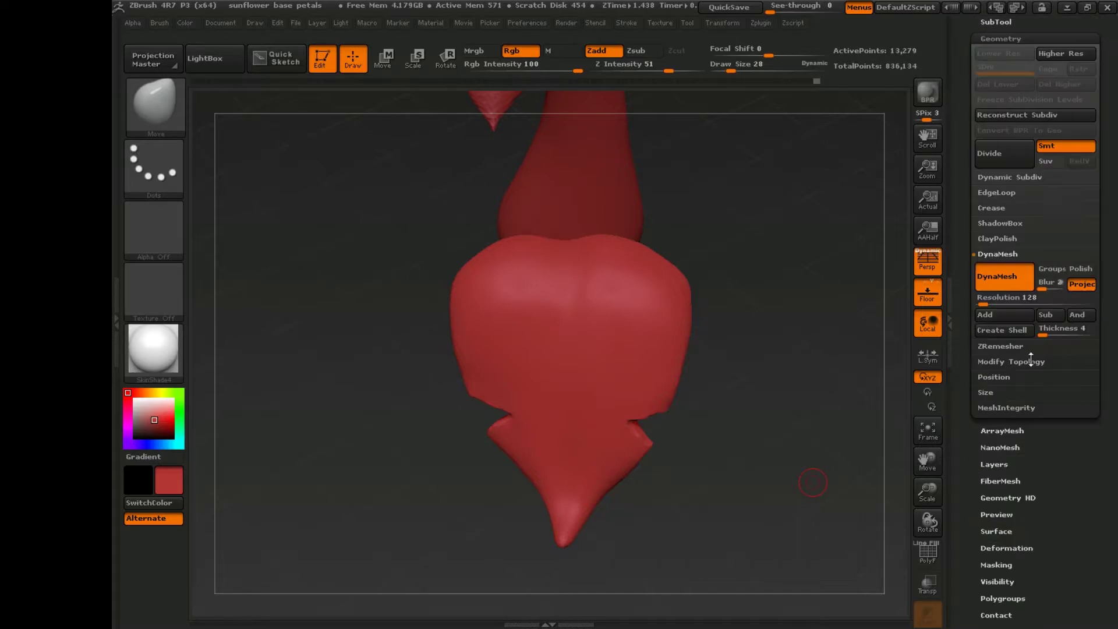
click(1014, 155)
mouse_move(757, 372)
mouse_down()
mouse_move(774, 361)
mouse_move(763, 349)
mouse_up()
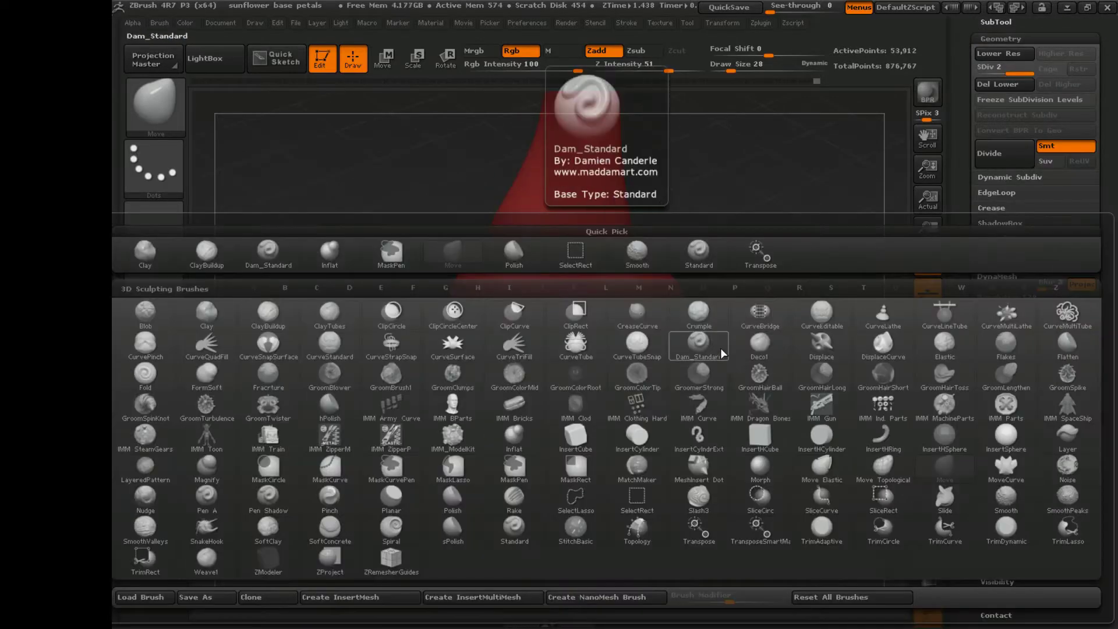
Try carving a central vein up the lower leaf with Dam_Standard, and undo the stroke.
key(b)
key(d)
key(s)
drag(569, 474, 568, 314)
key(ctrl+z)
Divide the lower leaf to subdivision level 3 and carve a central vein from its base to its tip with Dam_Standard.
drag(745, 390, 749, 374)
mouse_move(699, 402)
mouse_down()
mouse_move(751, 390)
mouse_move(701, 394)
mouse_up()
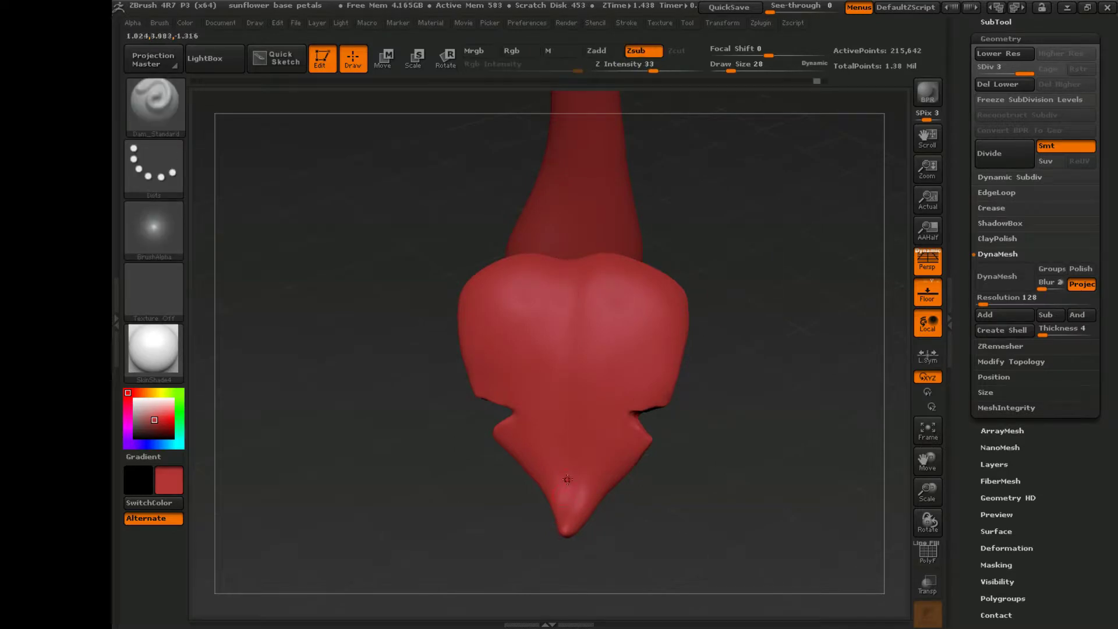
drag(733, 224, 594, 284)
drag(636, 244, 568, 541)
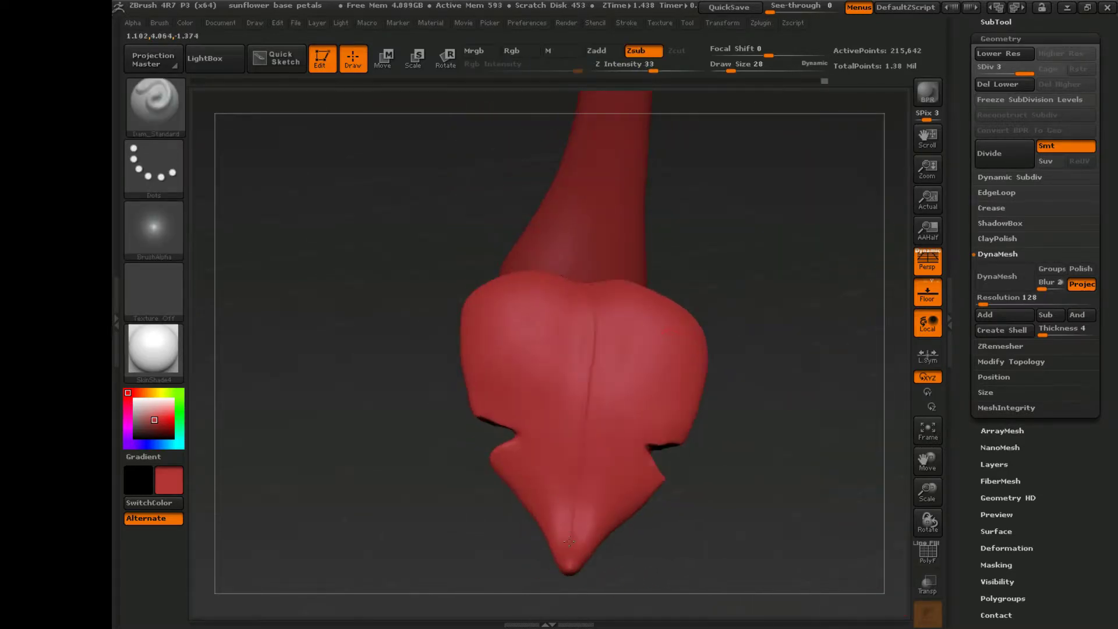
mouse_move(774, 317)
mouse_down()
mouse_move(628, 253)
mouse_move(619, 330)
mouse_up()
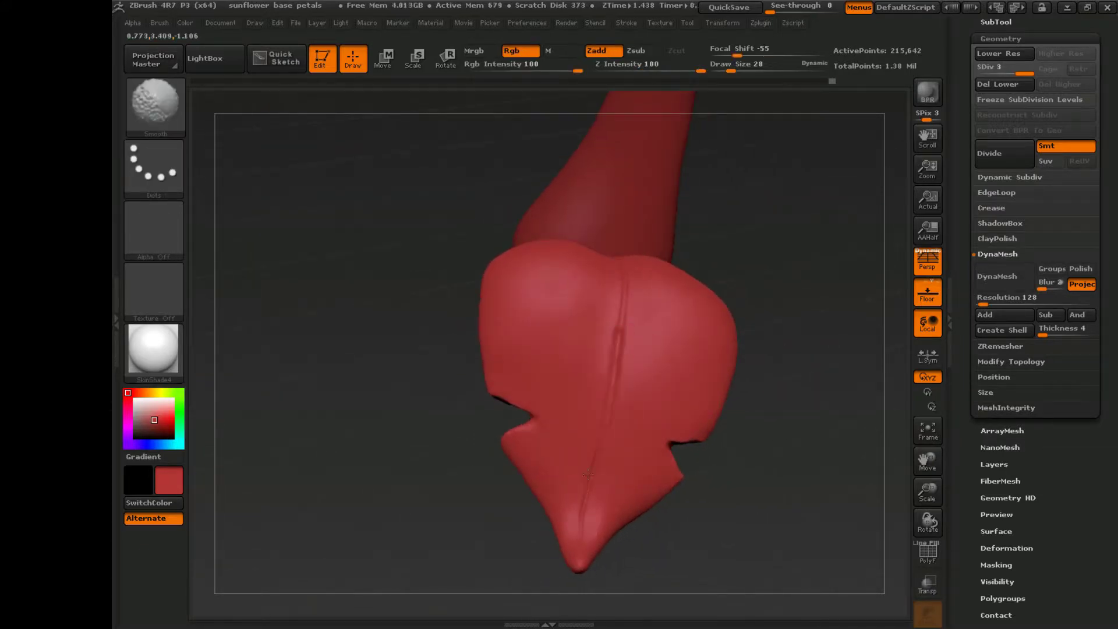
mouse_move(588, 474)
mouse_down()
mouse_move(581, 301)
mouse_move(633, 308)
mouse_move(612, 349)
mouse_move(617, 504)
mouse_up()
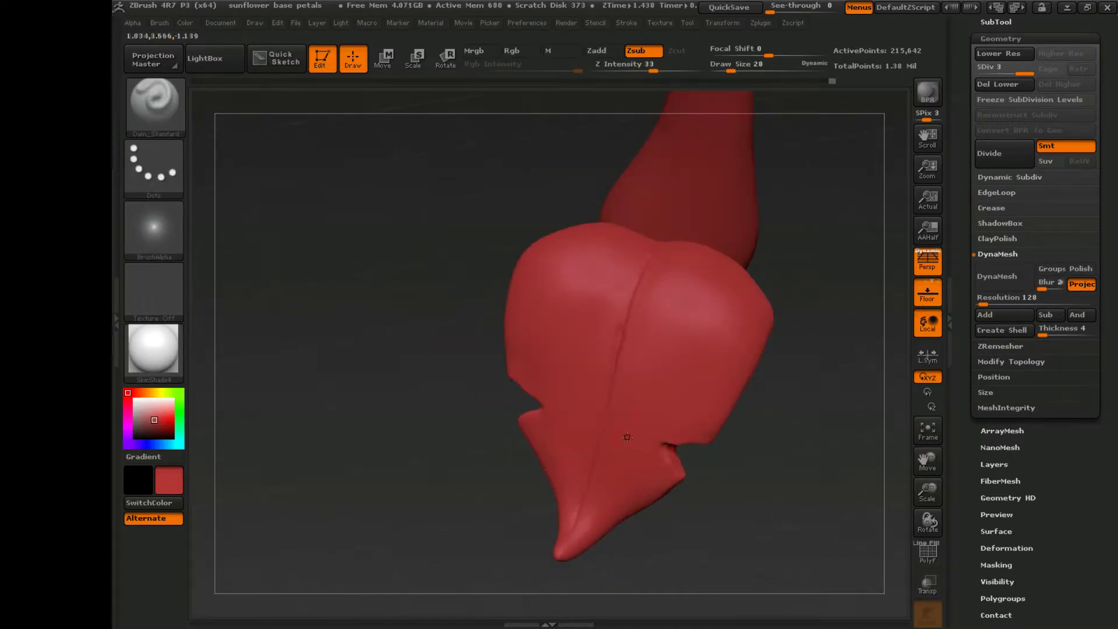
Carve branching side veins on both sides of the central vein in the leaf's lower half with Dam_Standard.
drag(646, 430, 589, 450)
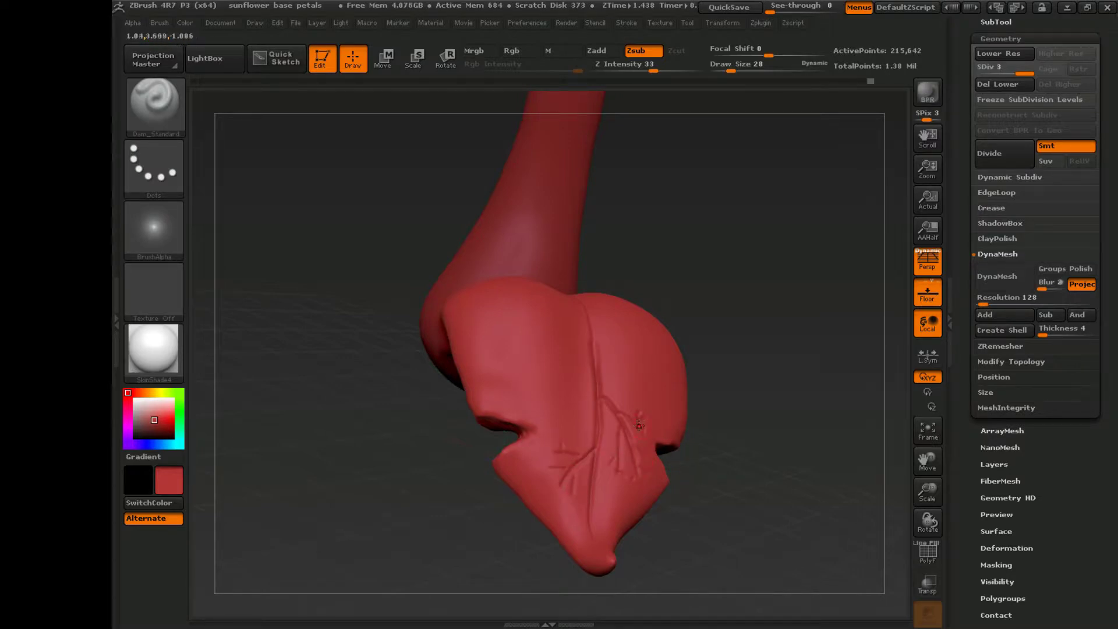
drag(638, 426, 728, 406)
right_drag(641, 434, 602, 507)
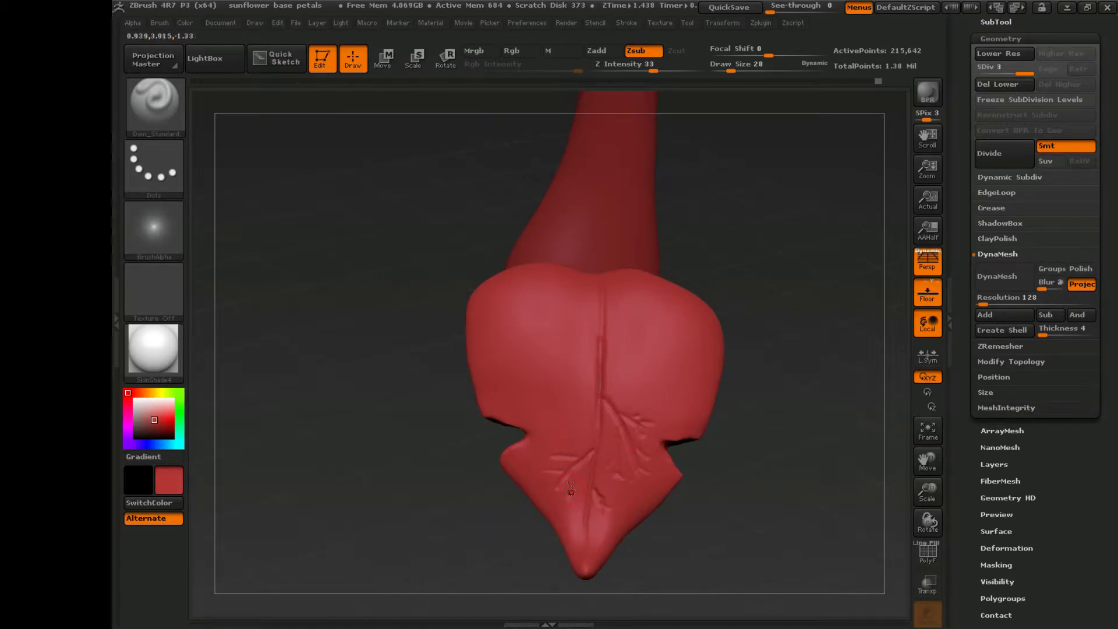
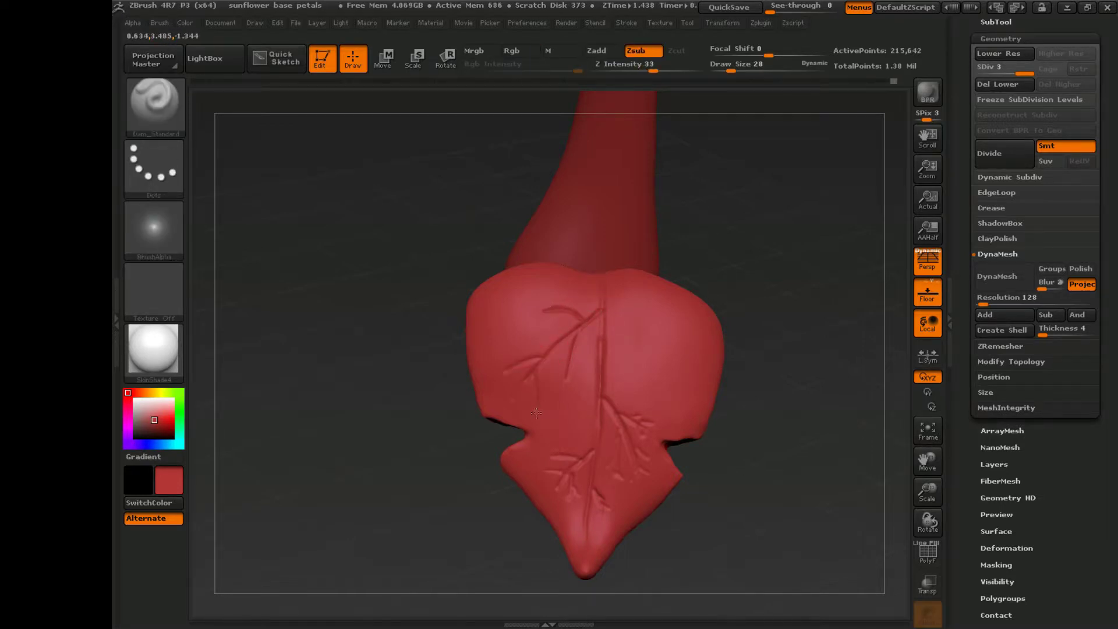
Carve branching side veins across the leaf's upper half and up to its base at the stem.
drag(536, 413, 606, 294)
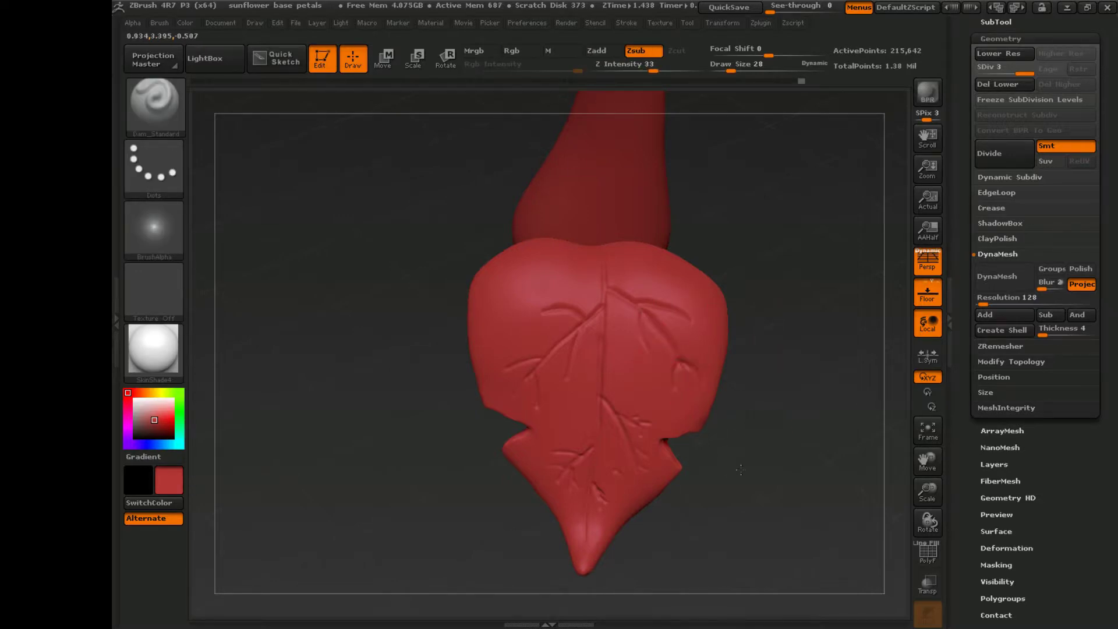
drag(741, 469, 578, 481)
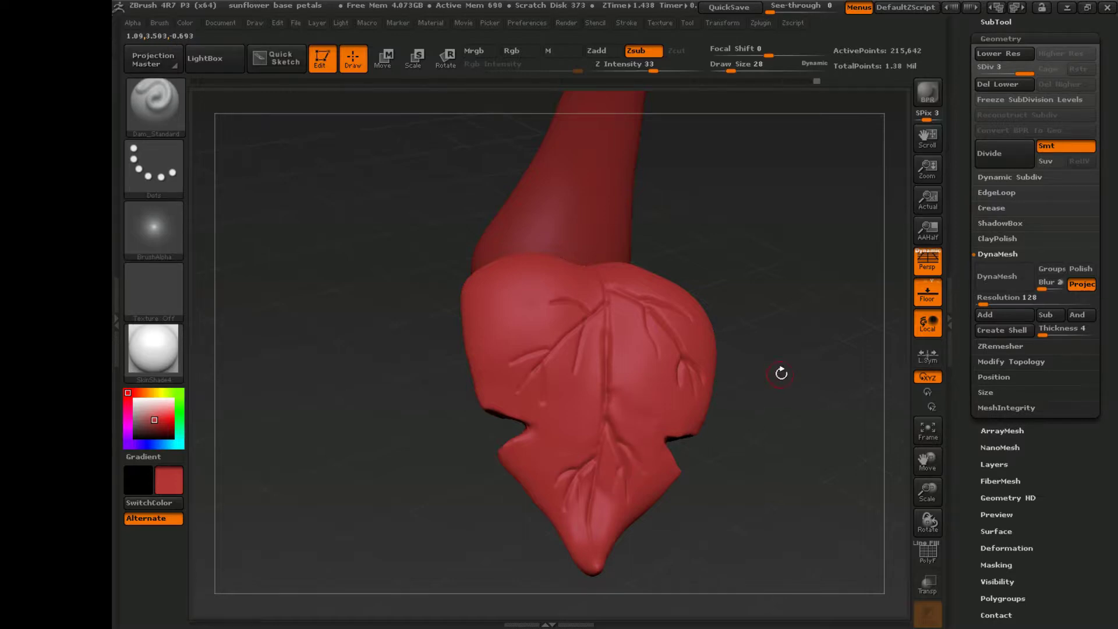
drag(780, 373, 602, 307)
drag(591, 273, 501, 340)
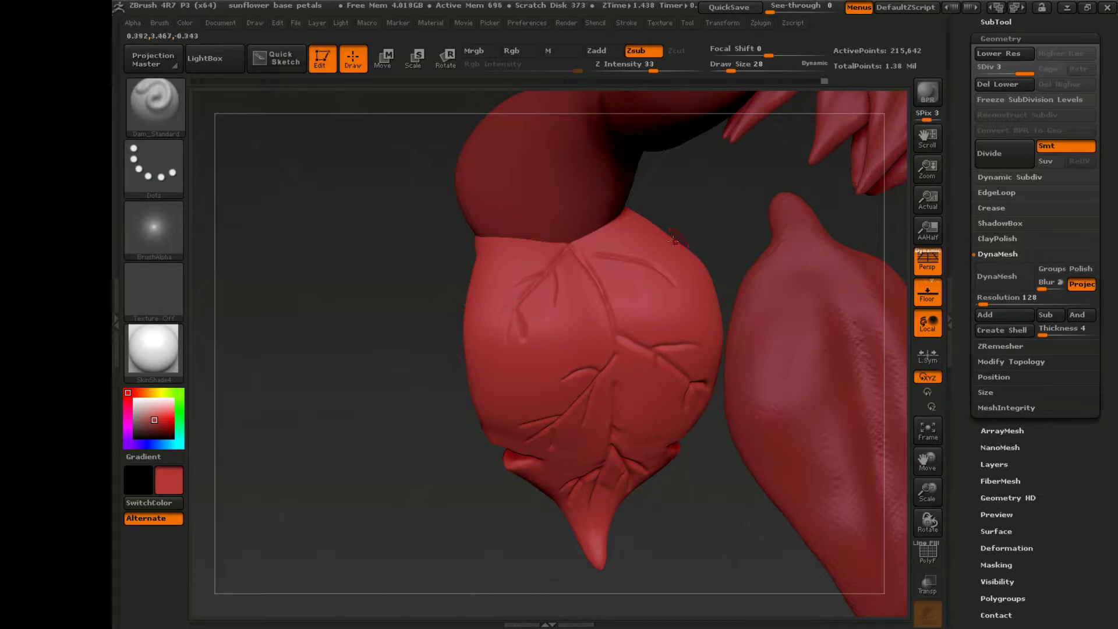
Reshape the lower leaf at subdivision level 1 with the Move brush at draw size 86, and return it to level 3.
mouse_move(727, 222)
mouse_down()
mouse_move(711, 95)
mouse_move(846, 449)
mouse_move(821, 443)
mouse_up()
key(b)
click(608, 480)
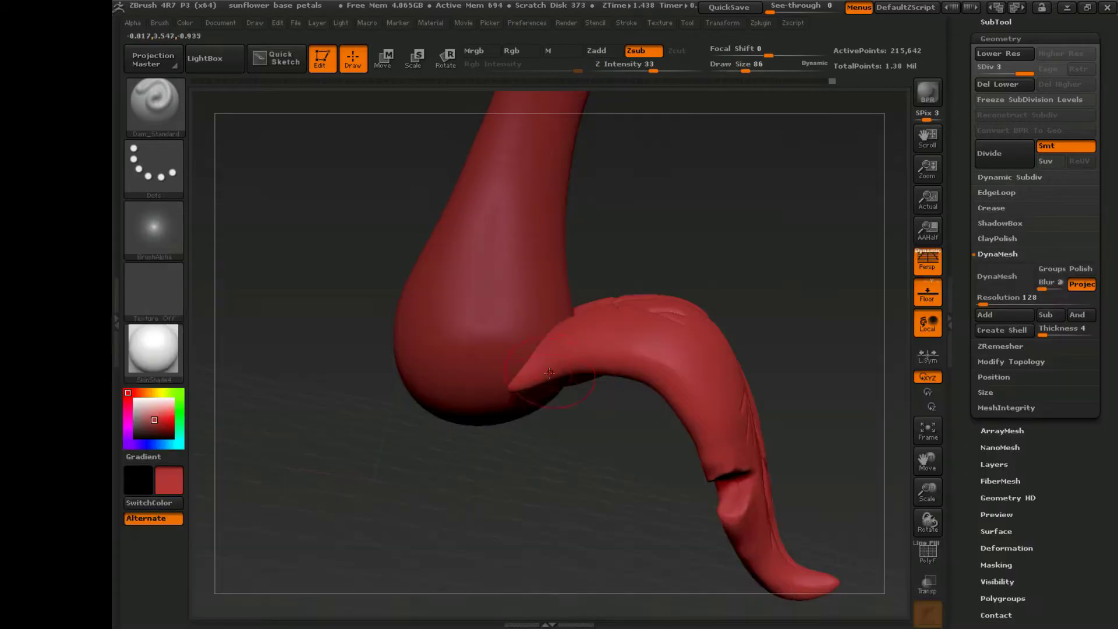
mouse_move(707, 460)
mouse_down()
mouse_move(599, 516)
mouse_move(890, 285)
mouse_up()
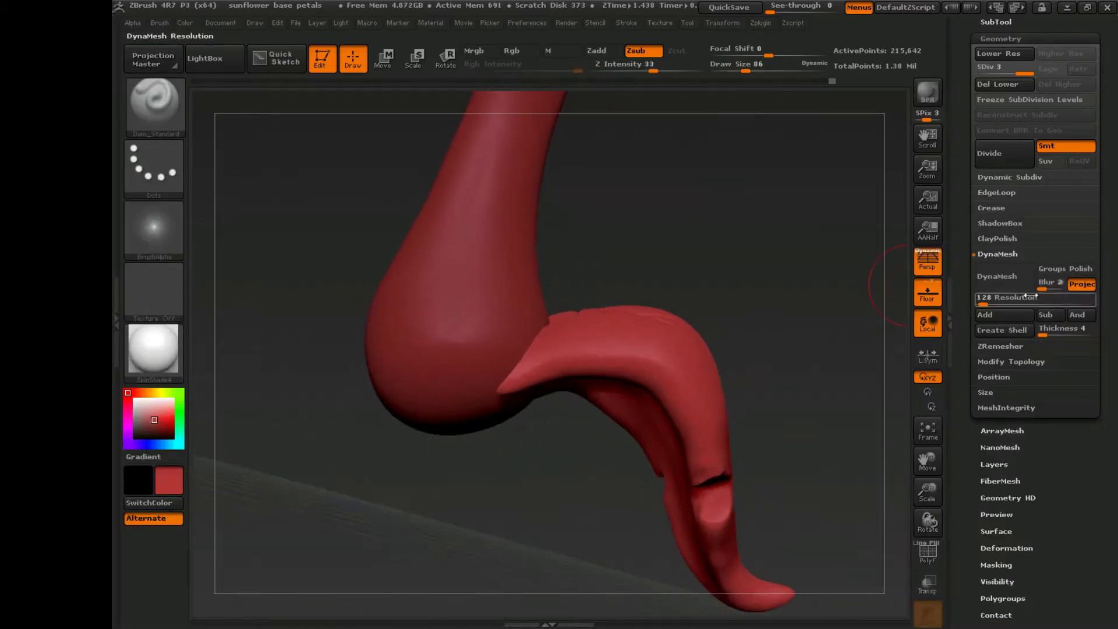
drag(541, 372, 759, 352)
key(s)
drag(645, 379, 687, 354)
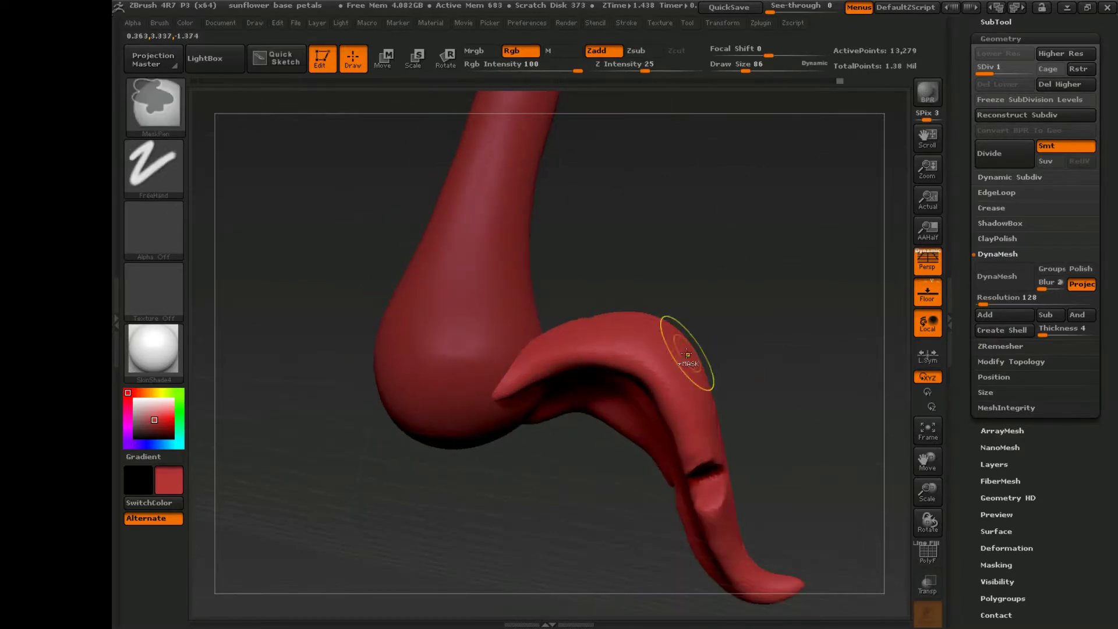
mouse_move(573, 362)
mouse_down()
mouse_move(575, 435)
mouse_move(561, 473)
mouse_up()
mouse_move(446, 542)
mouse_down()
mouse_move(454, 553)
mouse_move(604, 496)
mouse_move(570, 519)
mouse_move(584, 546)
mouse_move(582, 524)
mouse_move(640, 495)
mouse_up()
drag(986, 73, 1024, 73)
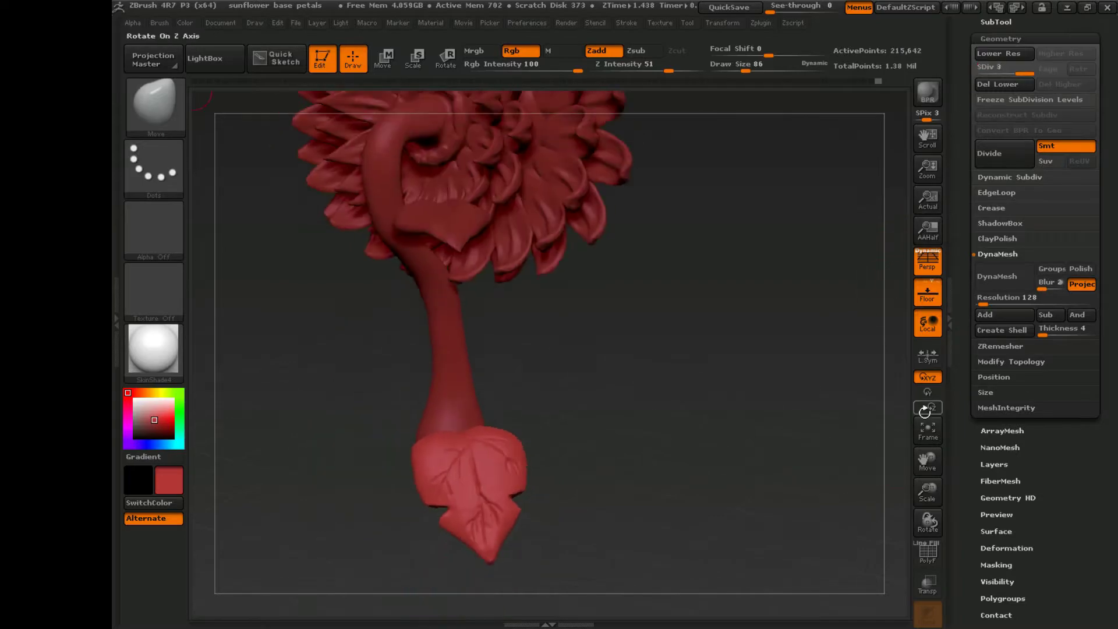
Duplicate the lower leaf and try to mirror the copy with the Deformation Mirror command.
drag(670, 512, 475, 469)
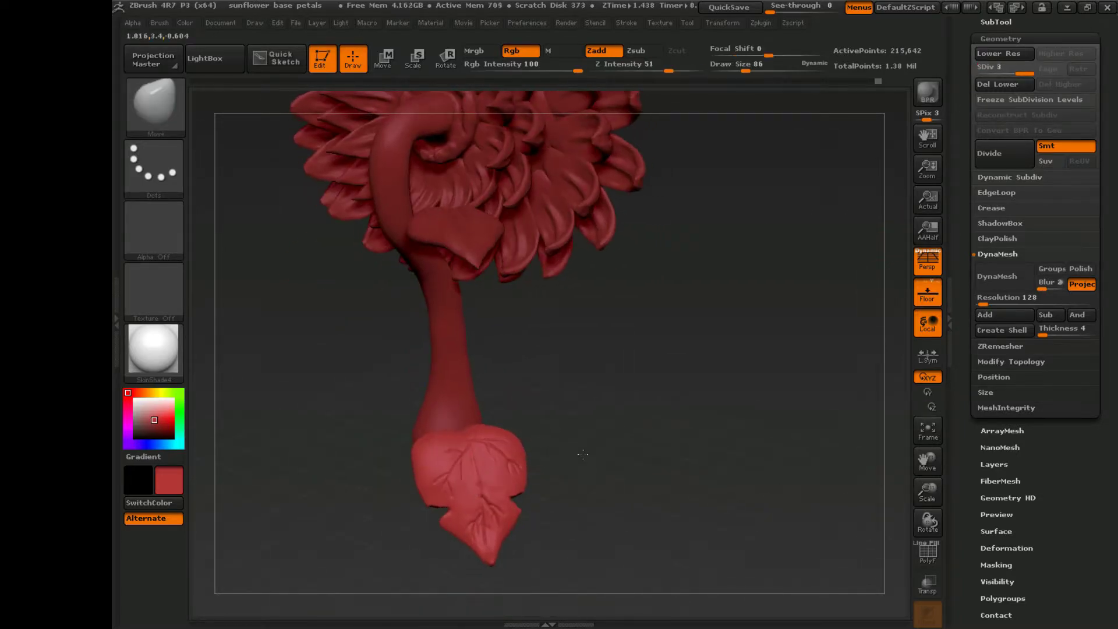
mouse_move(582, 455)
mouse_down()
mouse_move(662, 501)
mouse_move(665, 455)
mouse_move(736, 417)
mouse_up()
scroll(1103, 405, up, 2)
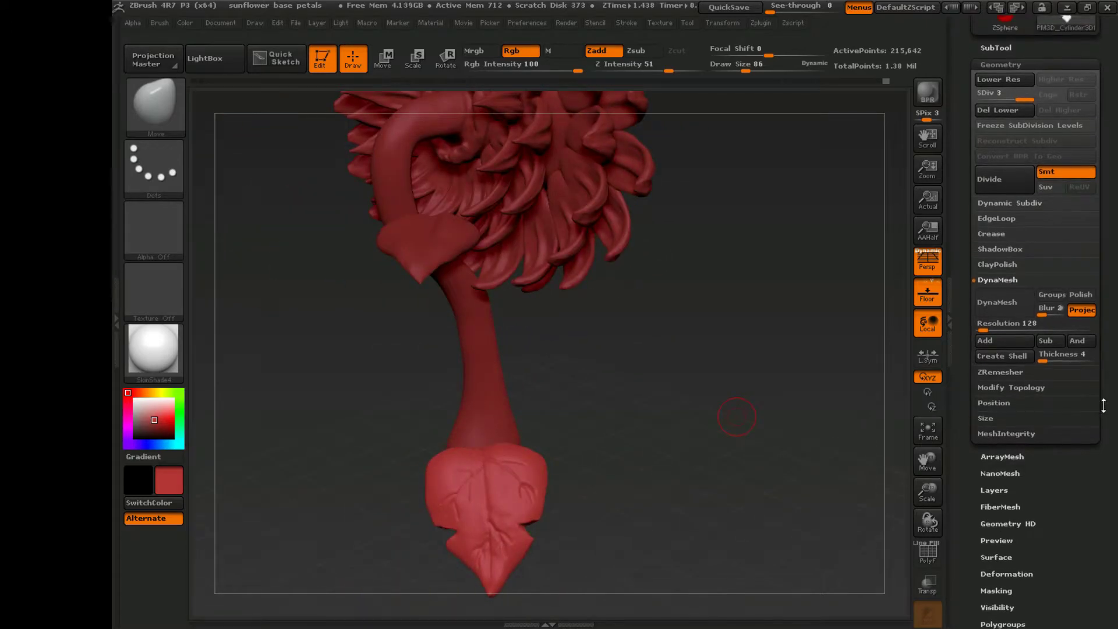
click(996, 48)
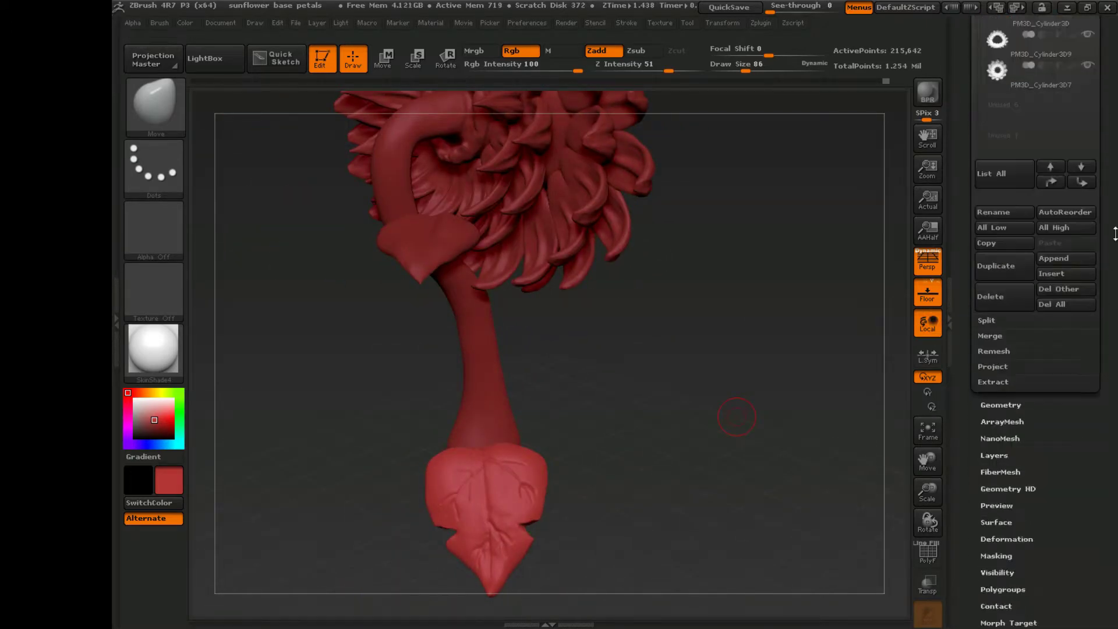
click(1001, 544)
click(1019, 65)
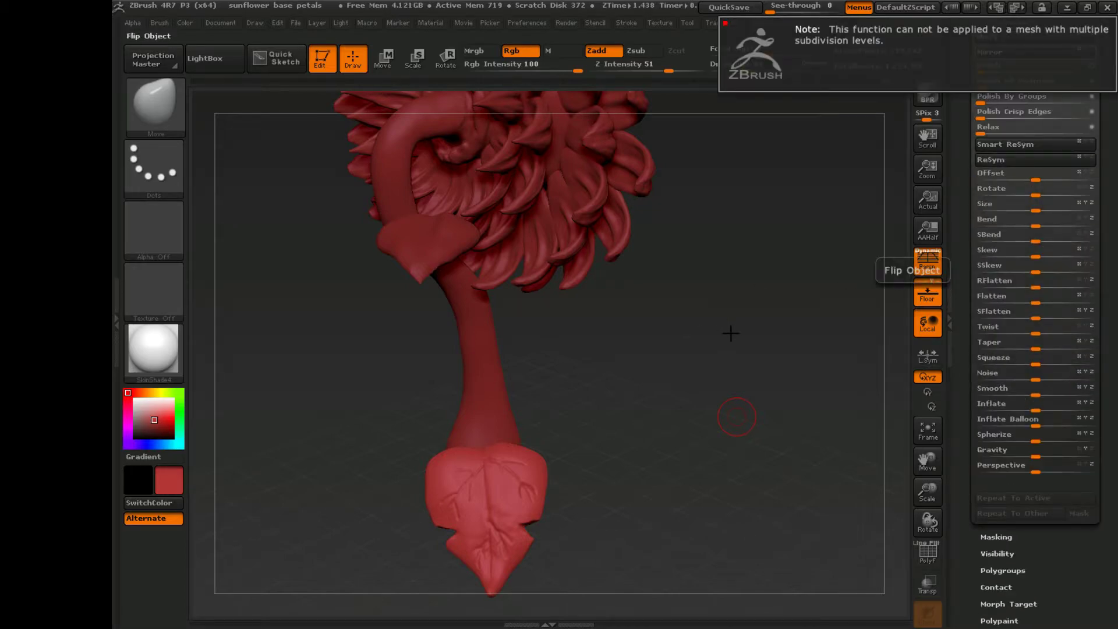
Delete the copied leaf's lower subdivision levels and mirror it to the other side of the stem.
drag(736, 416, 781, 292)
click(1007, 133)
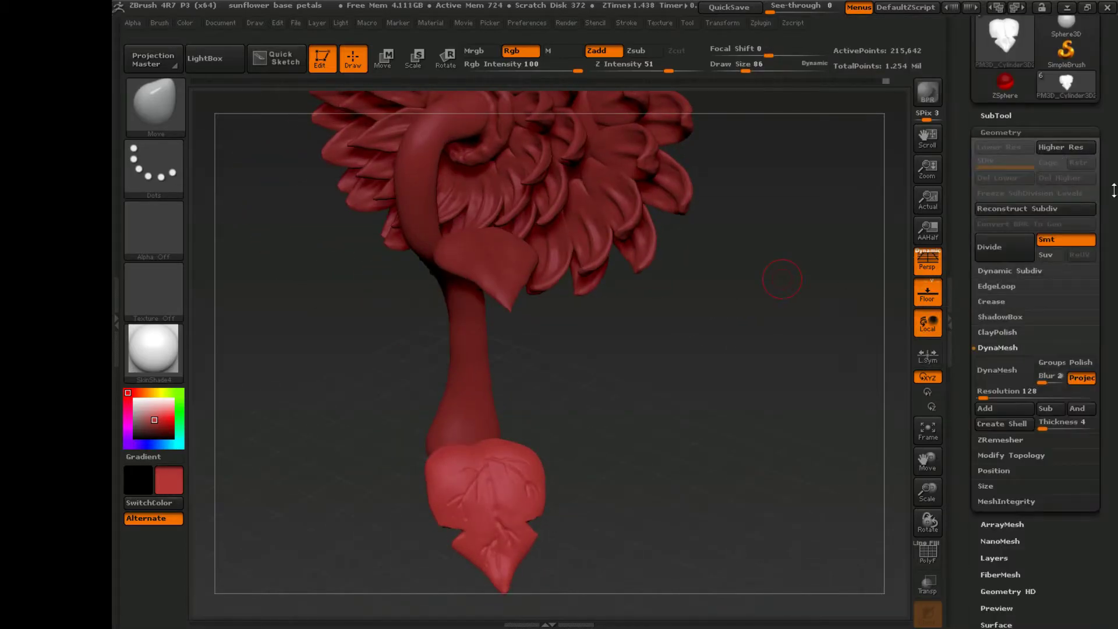
scroll(1113, 191, down, 3)
click(999, 463)
drag(728, 361, 650, 426)
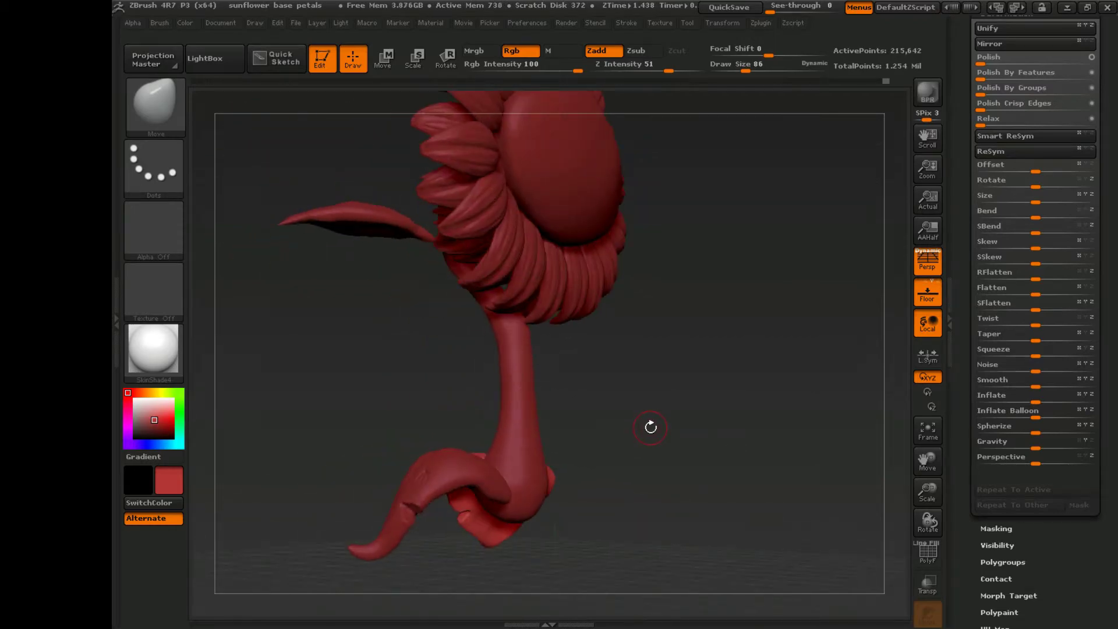
Save the project under the new name "sunflower base limbs".
scroll(1036, 291, up, 5)
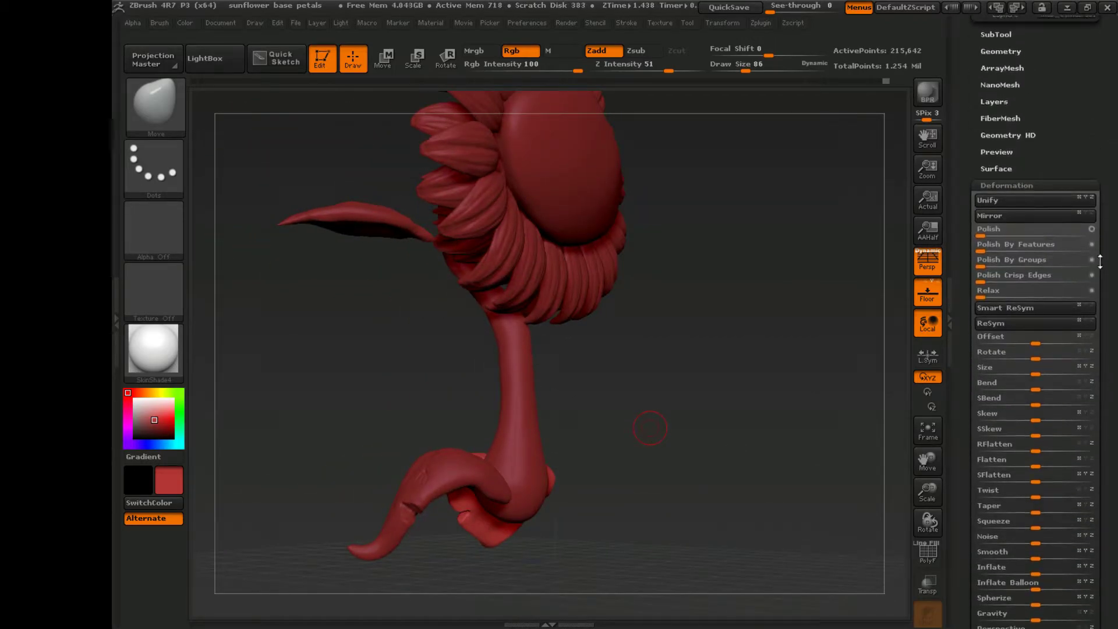
click(996, 112)
drag(650, 427, 645, 502)
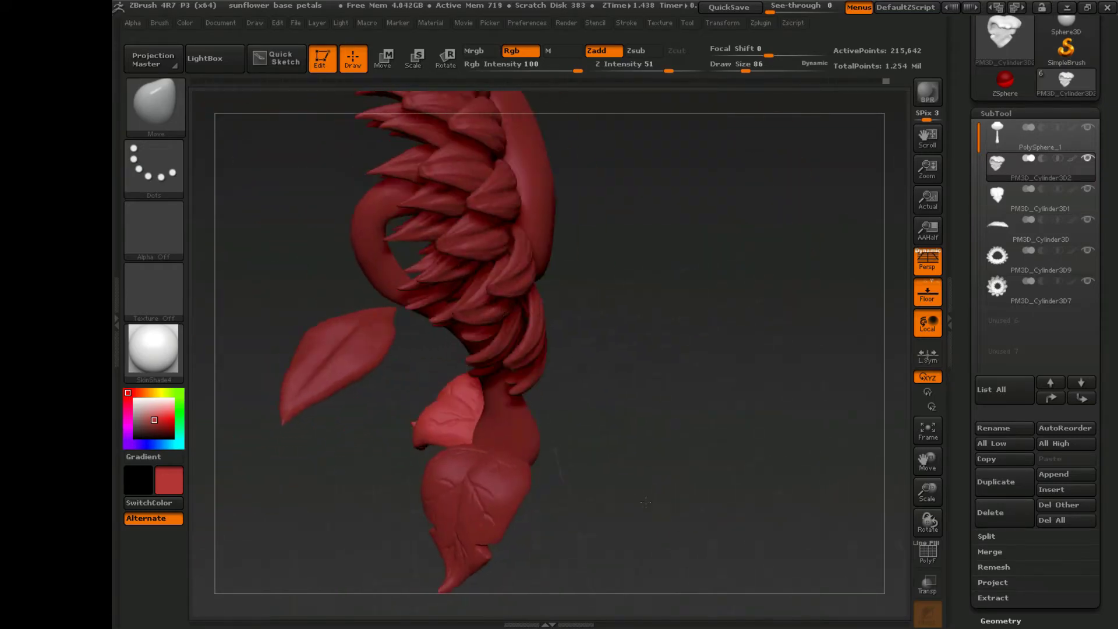
key(ctrl+s)
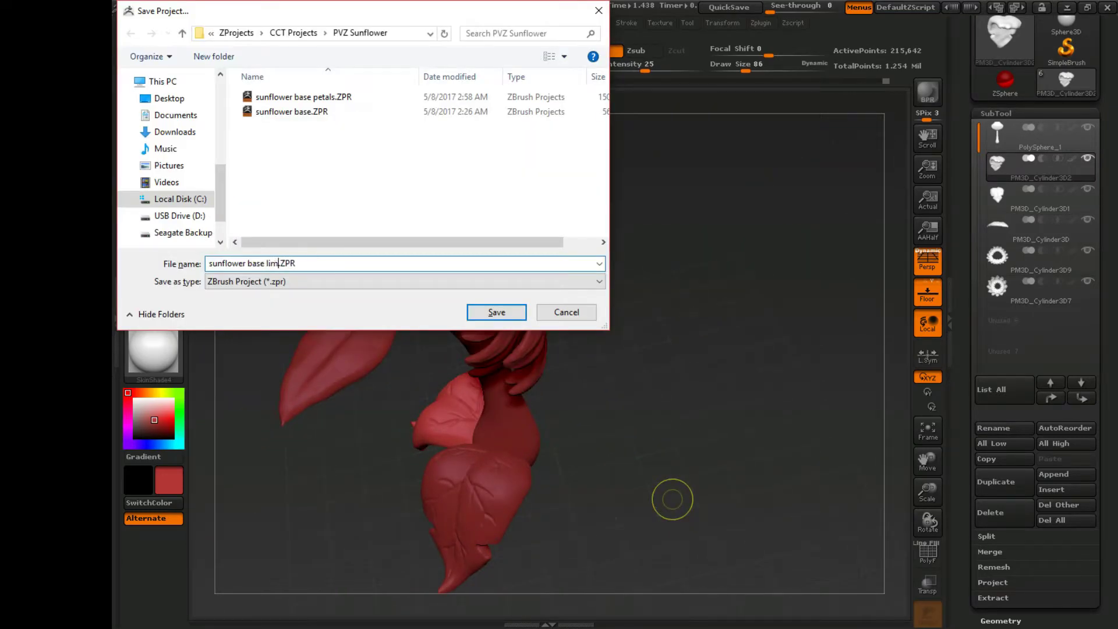
text(bs)
key(Return)
Merge the mirrored leaf down with the original lower leaf into one subtool.
scroll(1052, 554, up, 3)
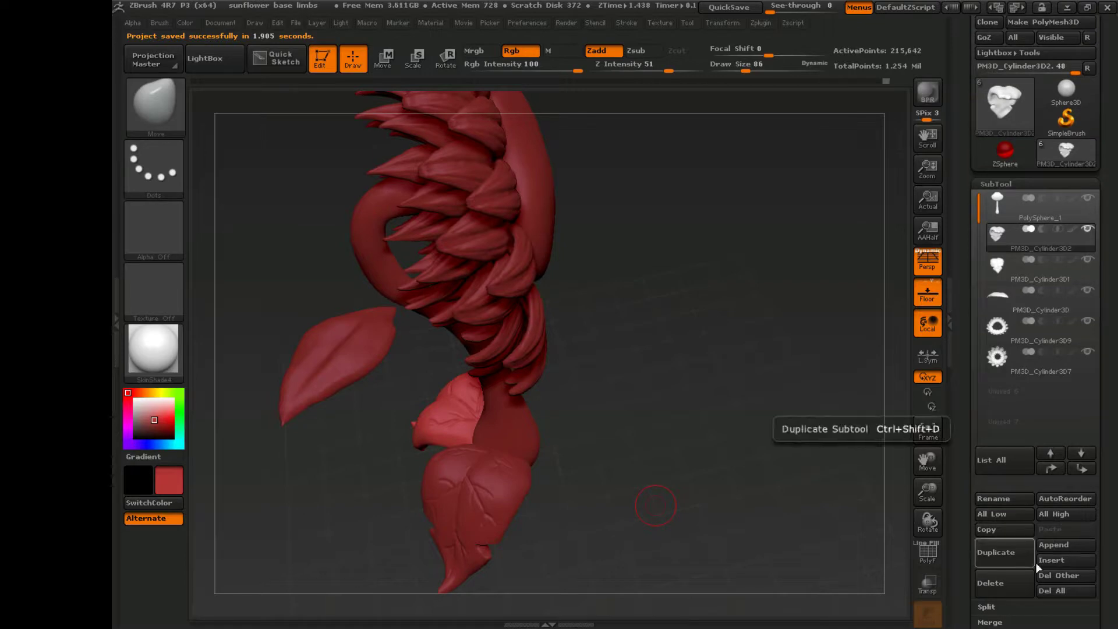
click(989, 622)
click(999, 460)
click(850, 492)
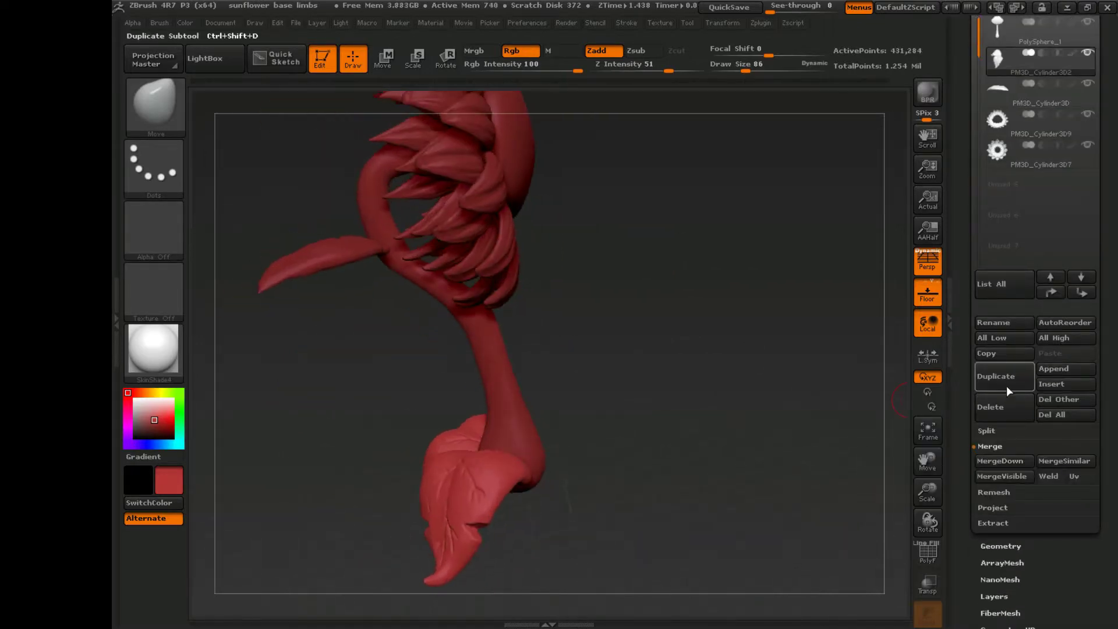
Duplicate the merged leaf pair and rotate the copy around the stem to the front.
click(1009, 391)
key(r)
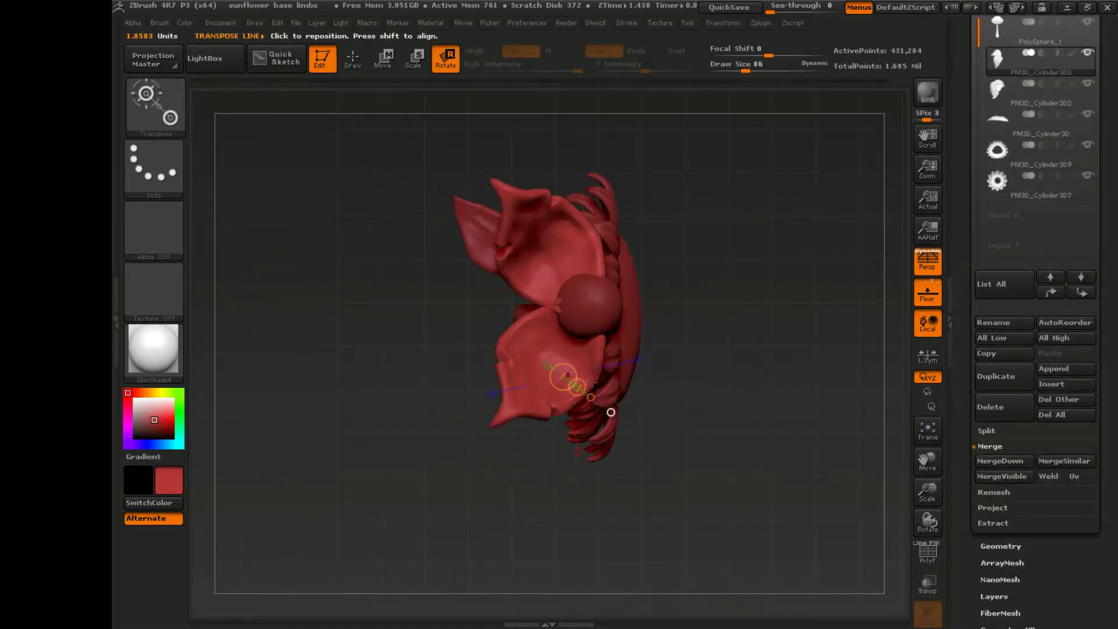
drag(721, 300, 558, 299)
drag(512, 465, 650, 455)
drag(587, 304, 724, 305)
drag(757, 442, 751, 372)
Move the front leaf pair into position against the stem's bulbous base, opposite the back pair.
key(e)
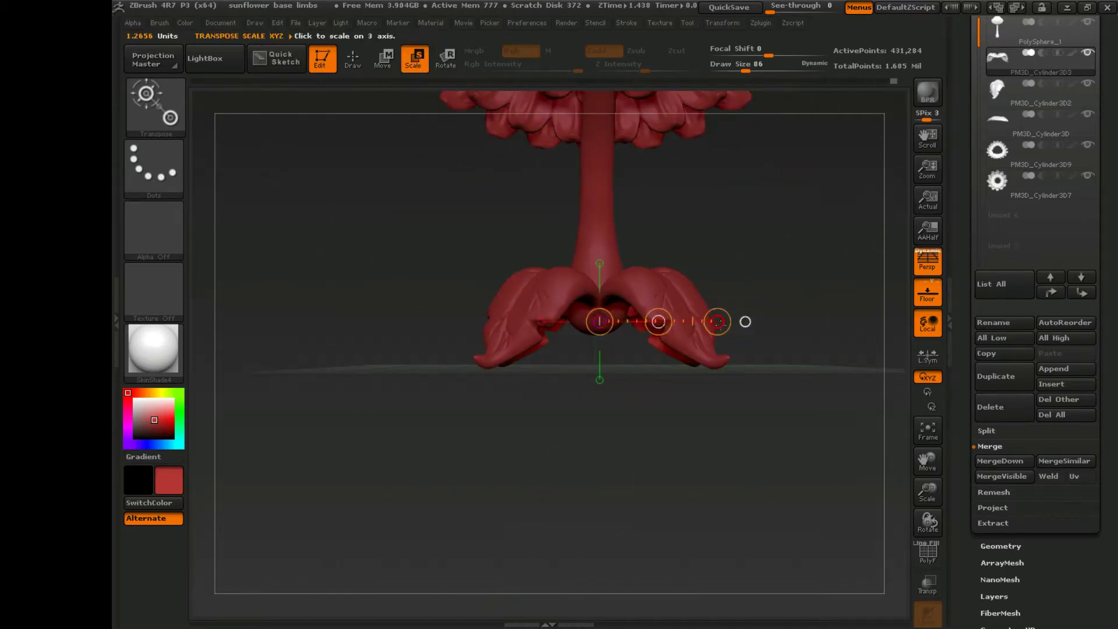
drag(628, 330, 390, 322)
key(w)
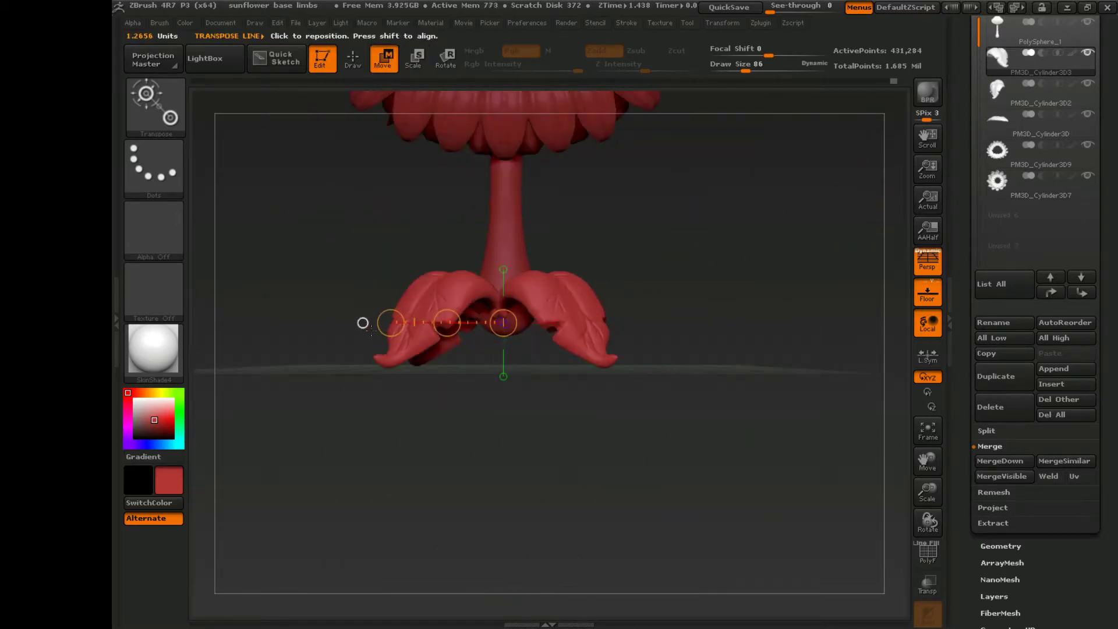
drag(684, 250, 684, 354)
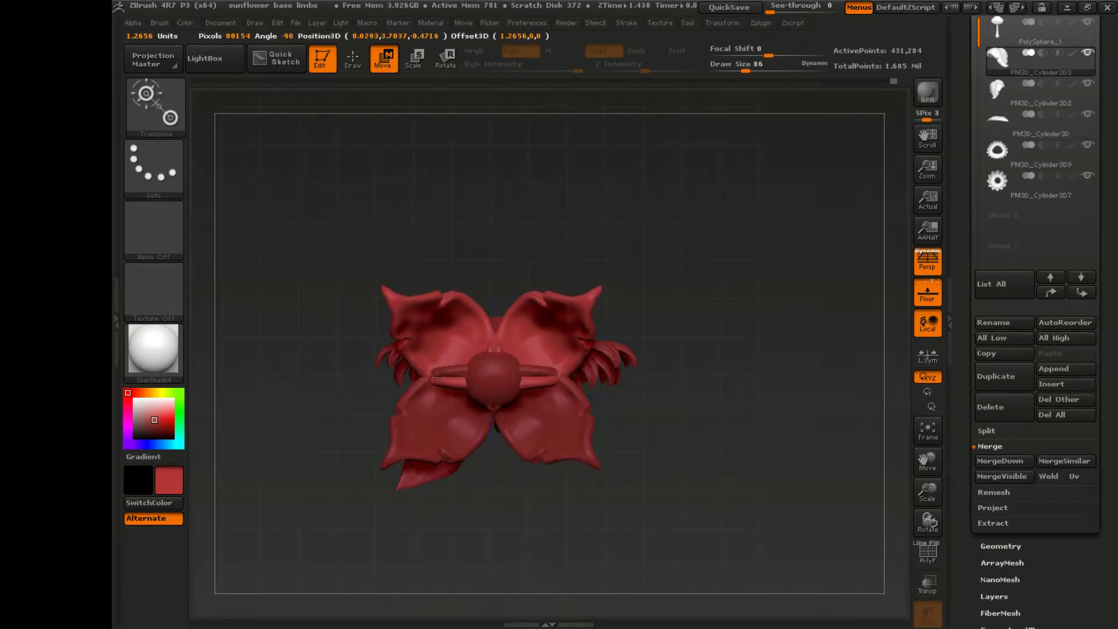
drag(437, 377, 362, 382)
Merge the front leaf pair down with the back pair into a single subtool.
mouse_move(626, 559)
mouse_down()
mouse_move(626, 459)
mouse_move(858, 253)
mouse_move(625, 419)
mouse_up()
drag(601, 313, 815, 314)
drag(1110, 325, 1110, 289)
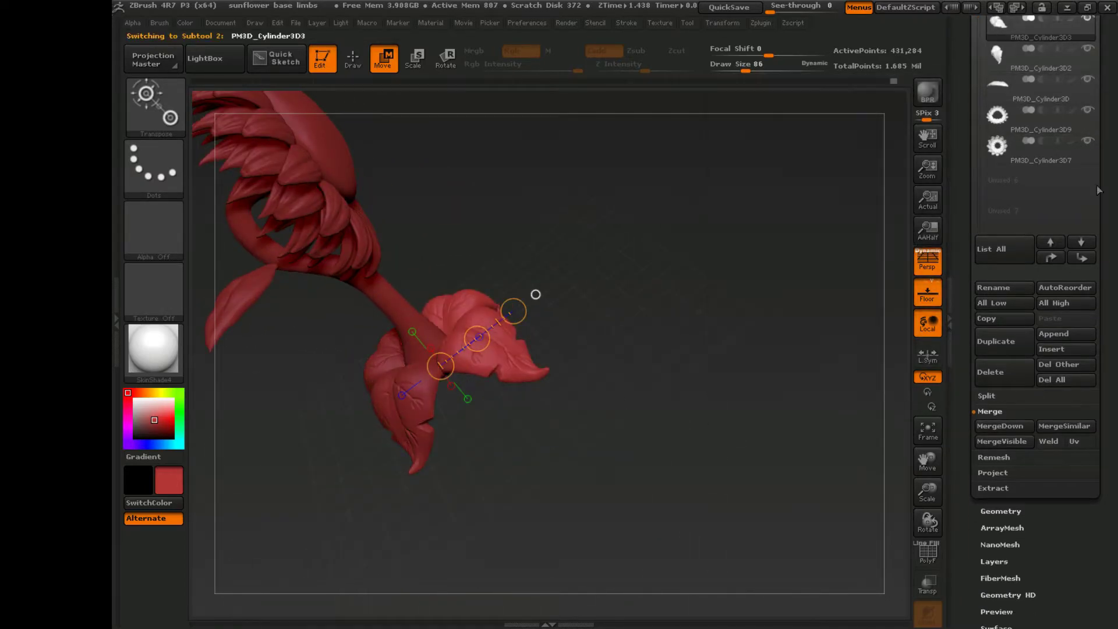
click(999, 425)
click(854, 455)
Smooth the junction of the merged lower leaves beneath the stem's base.
drag(635, 424, 651, 482)
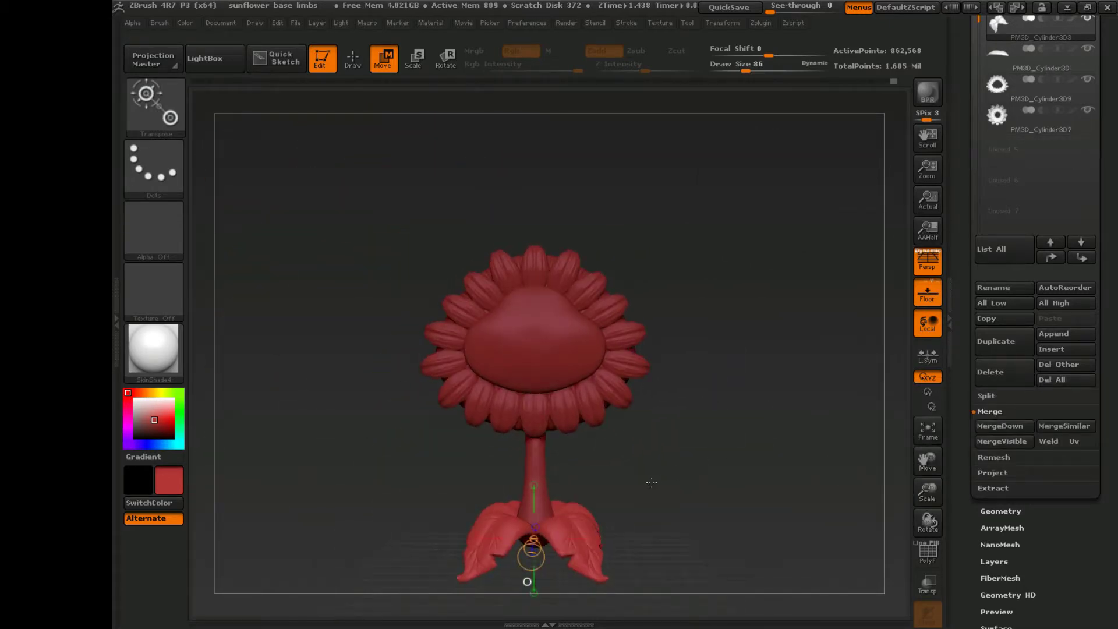
drag(534, 508, 392, 88)
key(q)
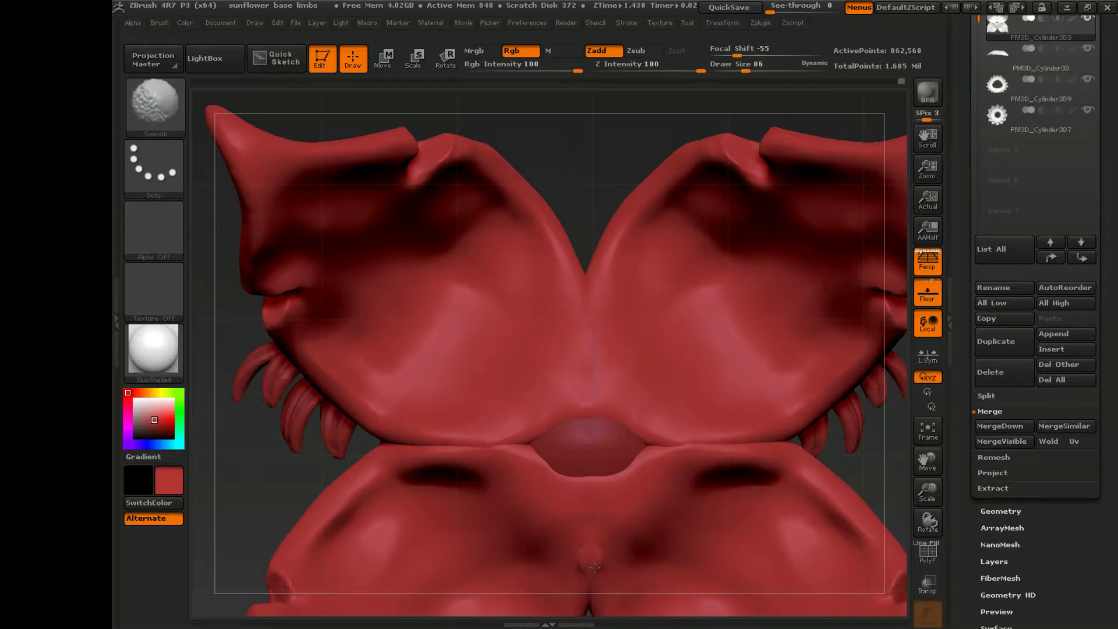
key(f)
mouse_move(590, 563)
mouse_down()
mouse_move(839, 456)
mouse_move(809, 475)
mouse_move(794, 416)
mouse_up()
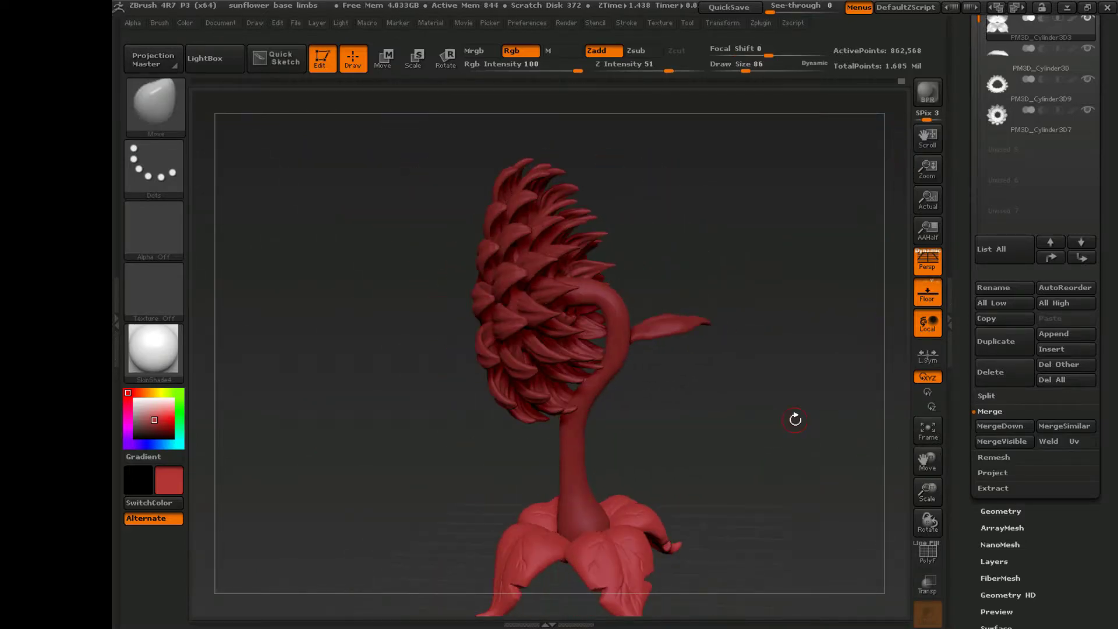
Thicken the stem and its upper curve with the Inflat brush at draw size 86 and Z intensity 10.
alt+click(616, 348)
drag(658, 379, 524, 373)
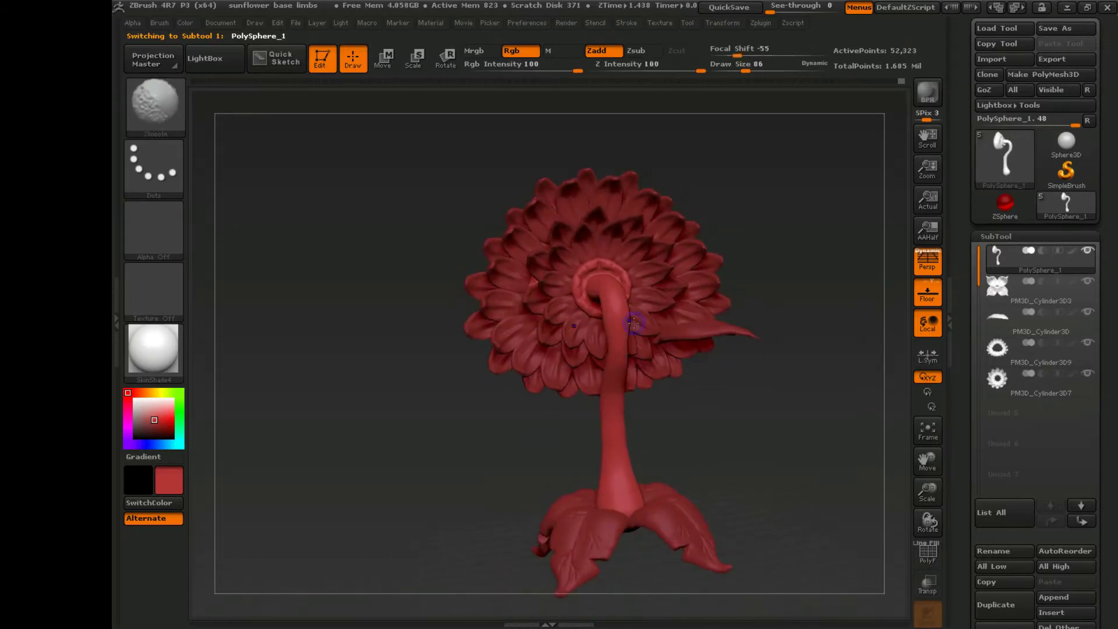
key(b)
key(i)
key(n)
mouse_move(627, 324)
mouse_down()
mouse_move(658, 338)
mouse_move(611, 349)
mouse_move(638, 354)
mouse_move(671, 433)
mouse_up()
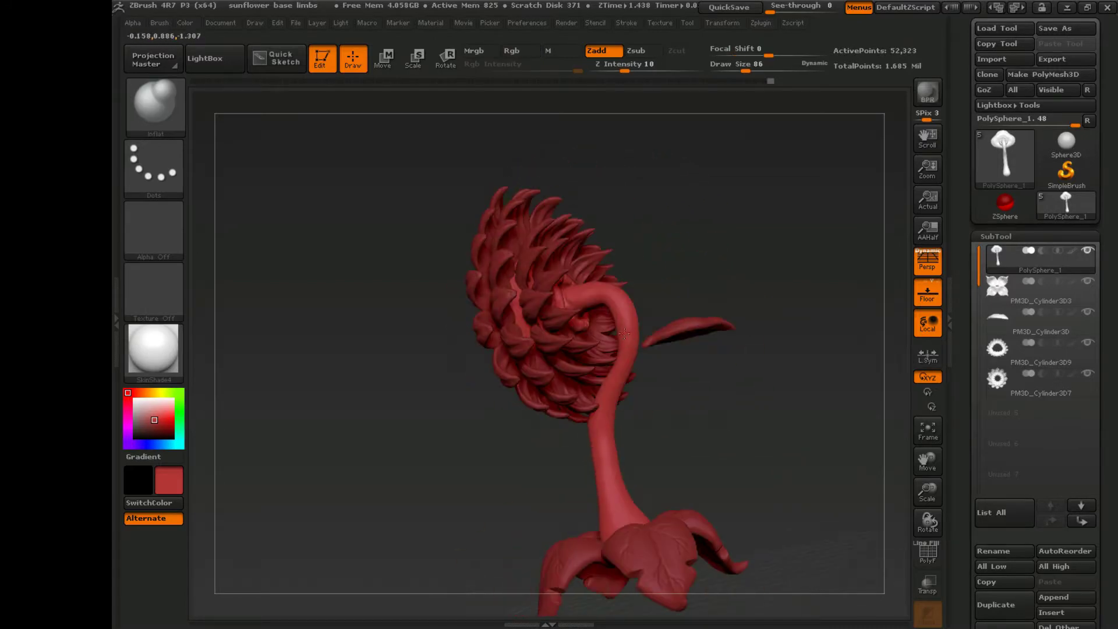
mouse_move(631, 348)
mouse_down()
mouse_move(670, 355)
mouse_move(623, 351)
mouse_move(638, 450)
mouse_up()
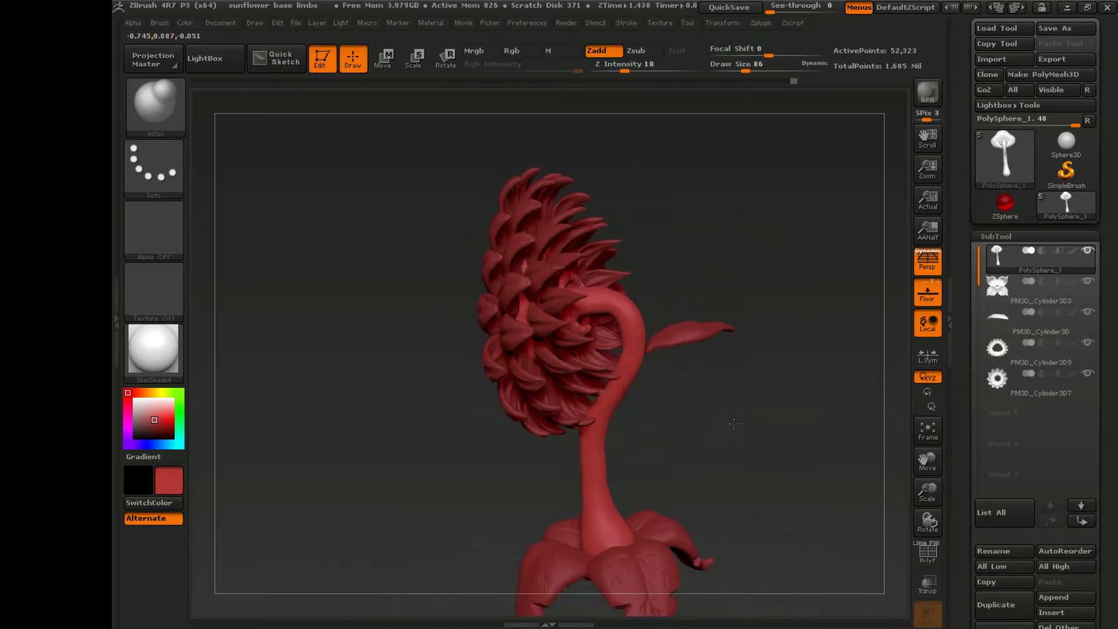
Save the project over the existing "sunflower base limbs" file.
drag(745, 426, 774, 414)
key(ctrl+s)
key(Return)
key(Return)
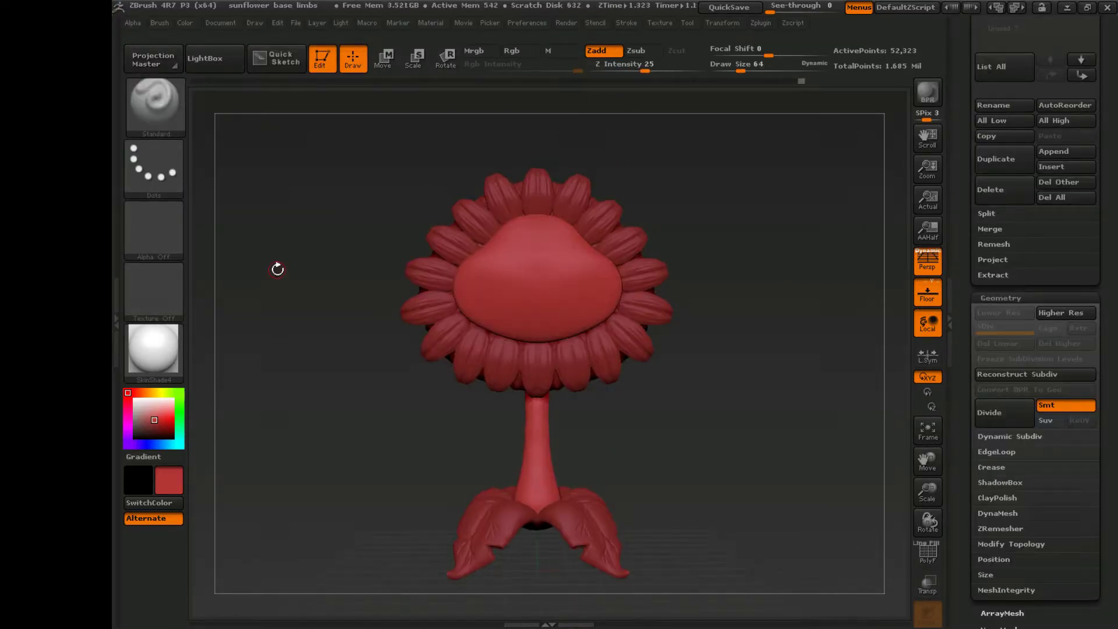
Duplicate the upper leaf behind the flower head and hide the original.
drag(730, 445, 862, 434)
scroll(1029, 298, up, 5)
mouse_move(1086, 267)
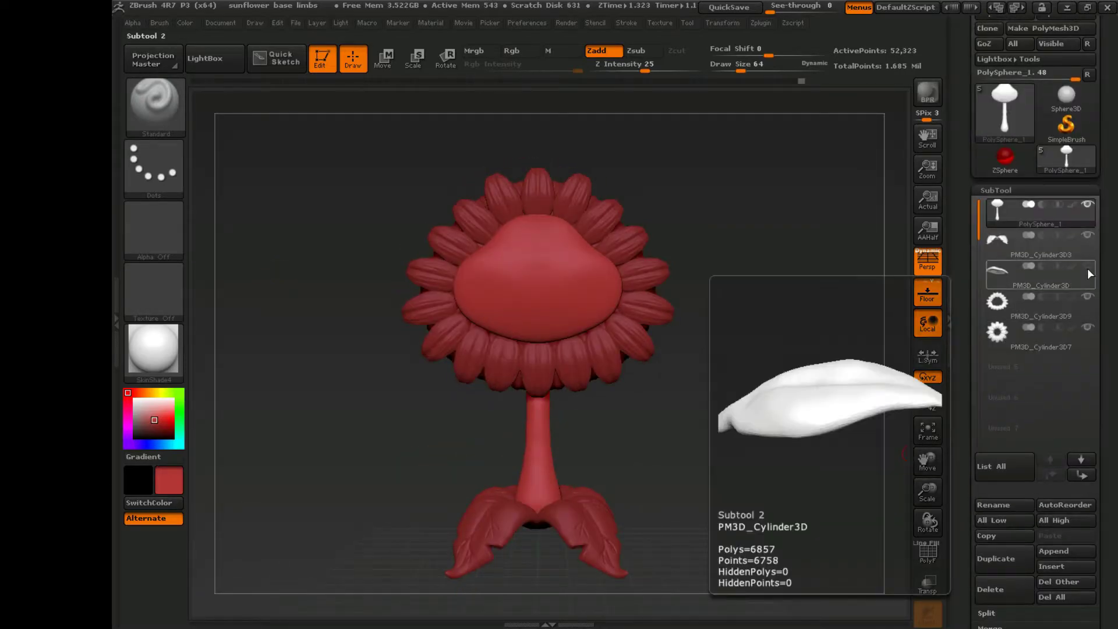
drag(728, 486, 811, 486)
click(997, 269)
click(996, 559)
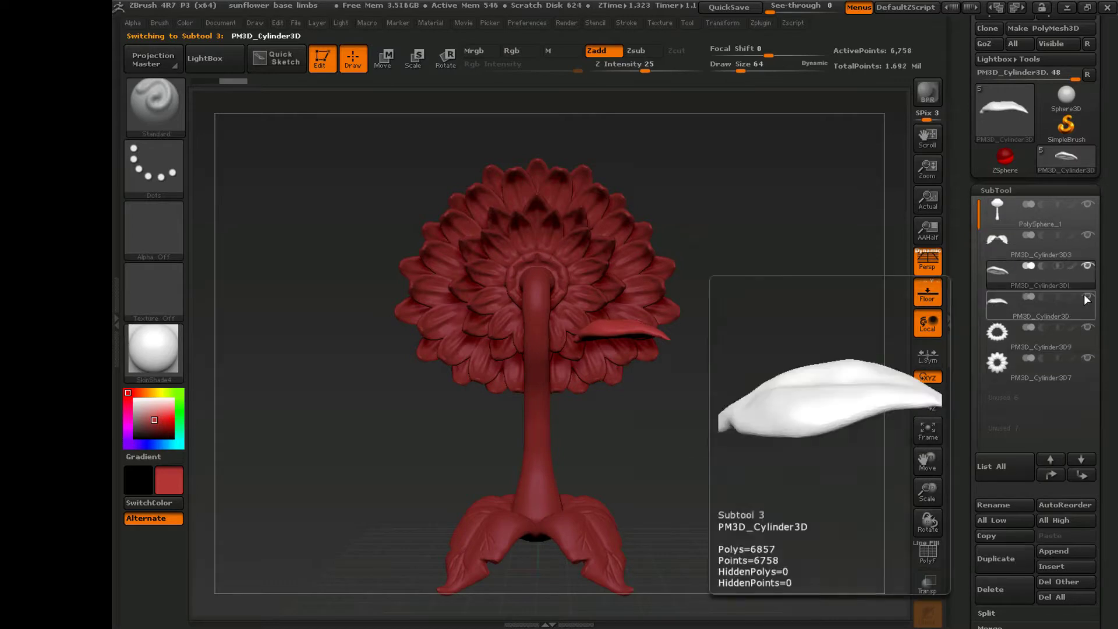
Reposition and rotate the copied upper leaf so it points diagonally backward from the stem.
drag(698, 277, 652, 350)
drag(553, 326, 500, 342)
key(r)
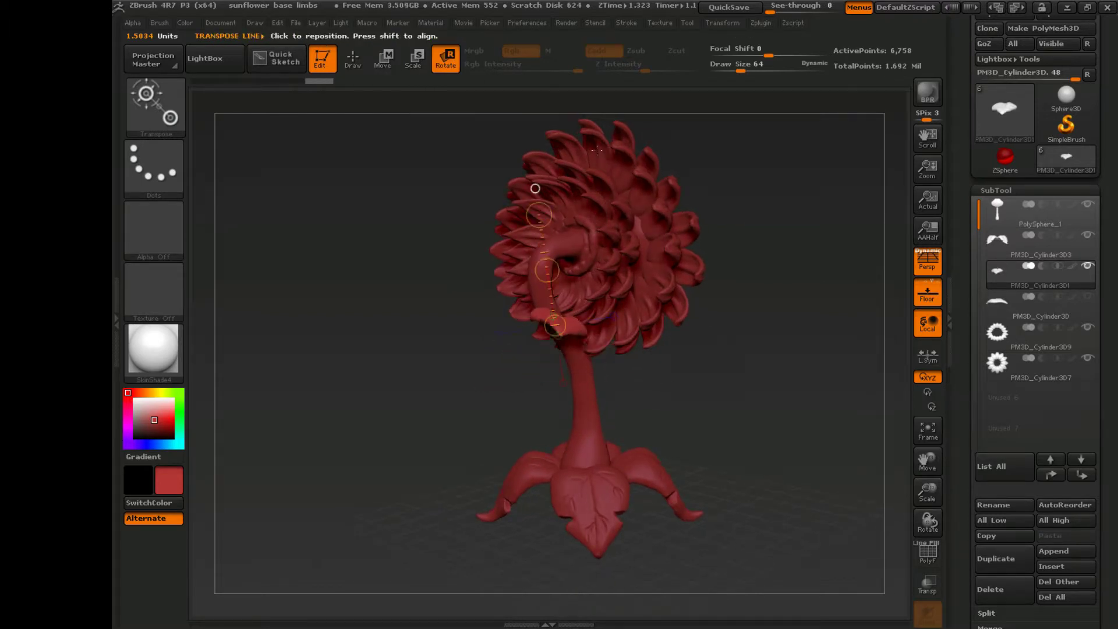
drag(599, 351, 559, 303)
drag(543, 322, 587, 349)
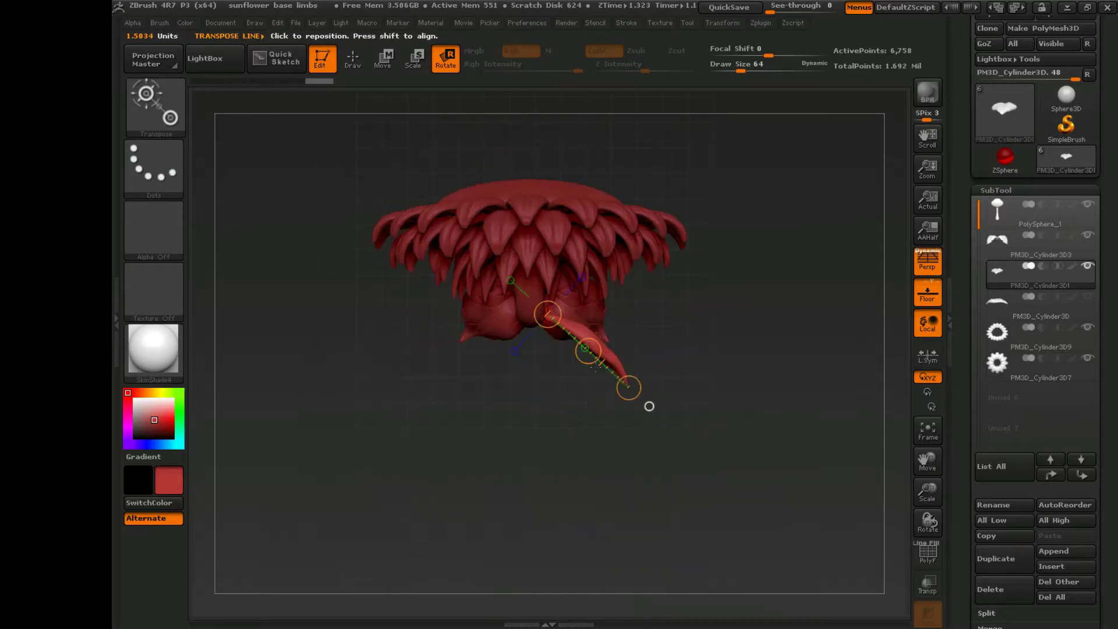
drag(649, 405, 668, 379)
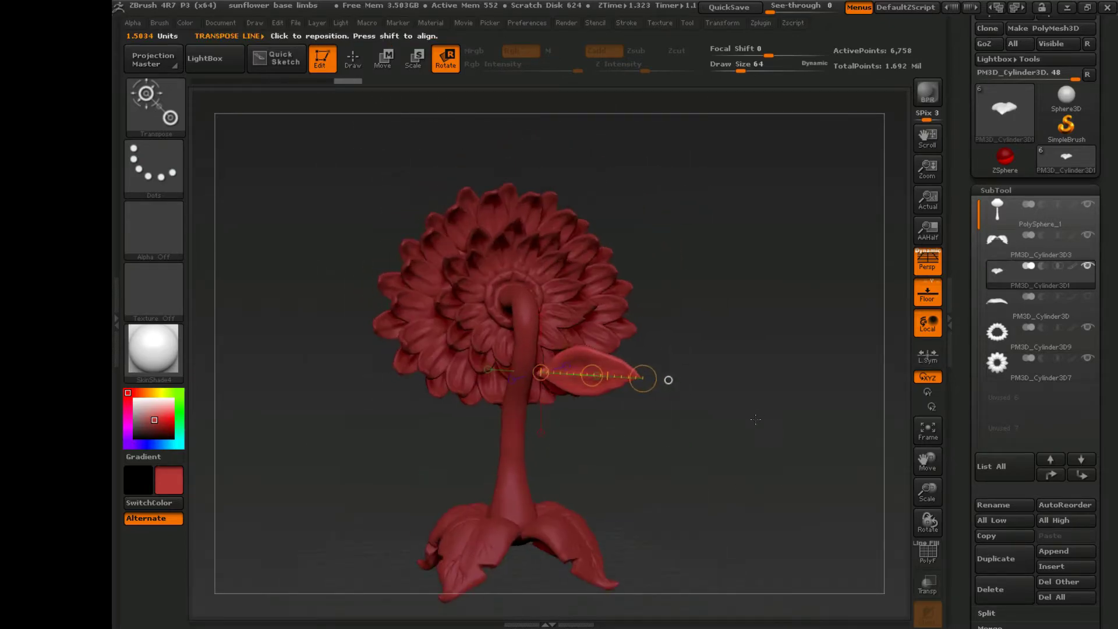
Broaden and reshape the upper leaf with the Move brush, enlarging the draw size to 257.
key(q)
mouse_move(755, 419)
alt+mouse_down()
mouse_move(812, 496)
mouse_move(595, 430)
alt+mouse_up()
key(s)
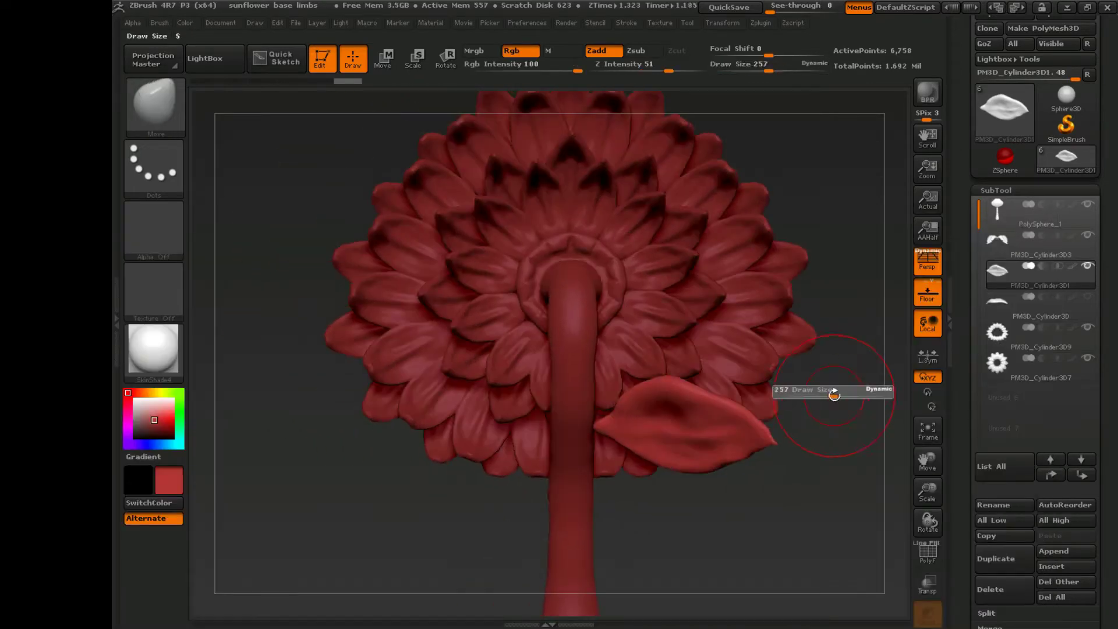
mouse_move(830, 392)
mouse_down()
mouse_move(786, 361)
mouse_move(816, 389)
mouse_move(798, 303)
mouse_move(801, 351)
mouse_up()
key(s)
mouse_move(600, 435)
mouse_down()
mouse_move(576, 429)
mouse_move(582, 420)
mouse_move(570, 428)
mouse_up()
Thicken the upper leaf with the Inflat brush and move it against the curved stem.
key(b)
key(i)
key(n)
drag(815, 373, 780, 303)
key(w)
mouse_move(553, 425)
mouse_down()
mouse_move(804, 484)
mouse_move(565, 322)
mouse_move(725, 298)
mouse_up()
drag(812, 289, 755, 465)
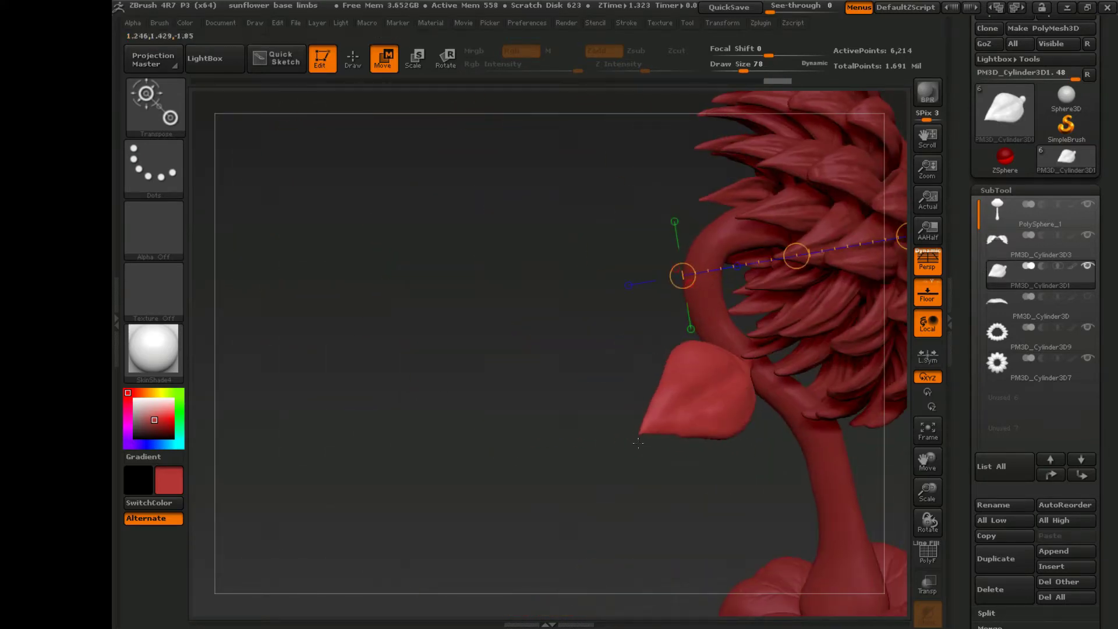
Test a Dam_Standard stroke on the upper leaf at draw size 78, and divide the leaf to subdivision level 2.
key(q)
key(b)
key(d)
key(s)
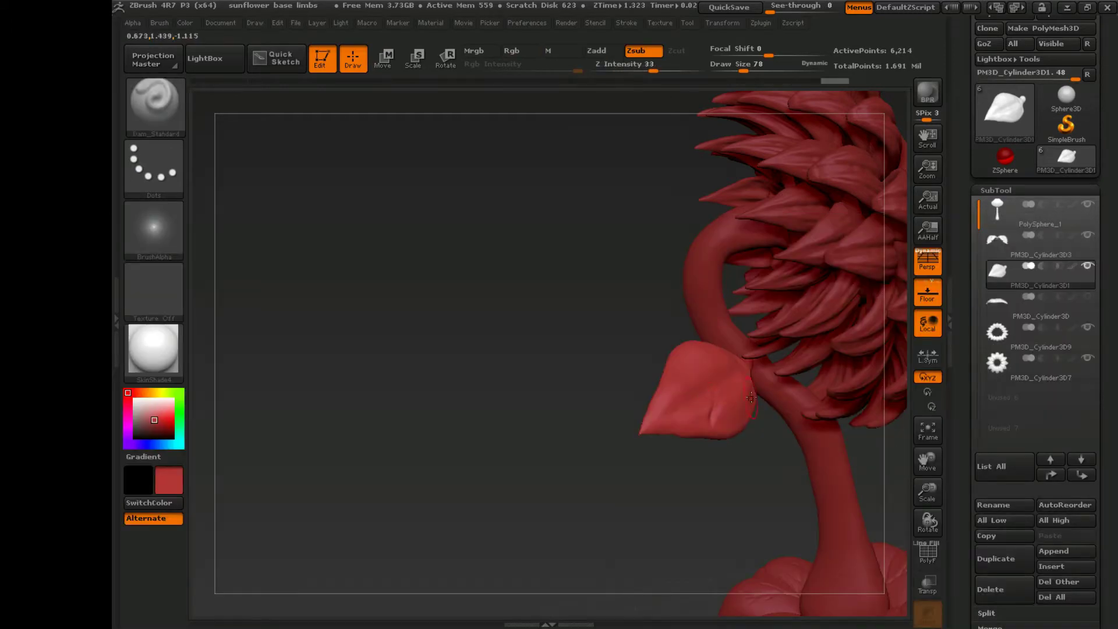
drag(707, 425, 718, 494)
scroll(1114, 389, down, 5)
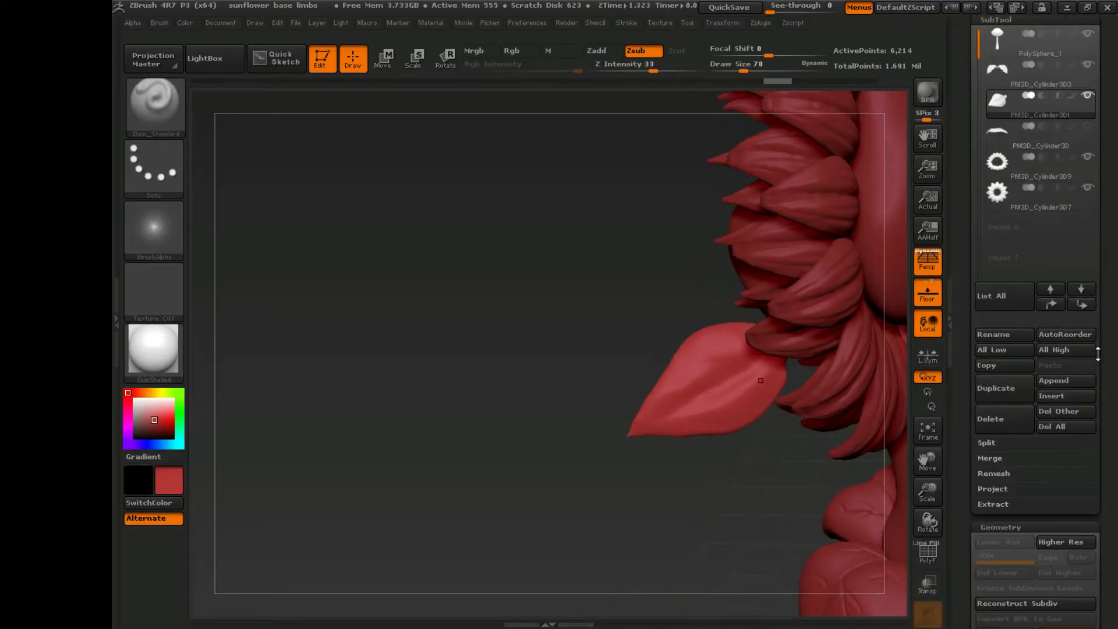
scroll(1114, 389, down, 3)
key(ctrl+d)
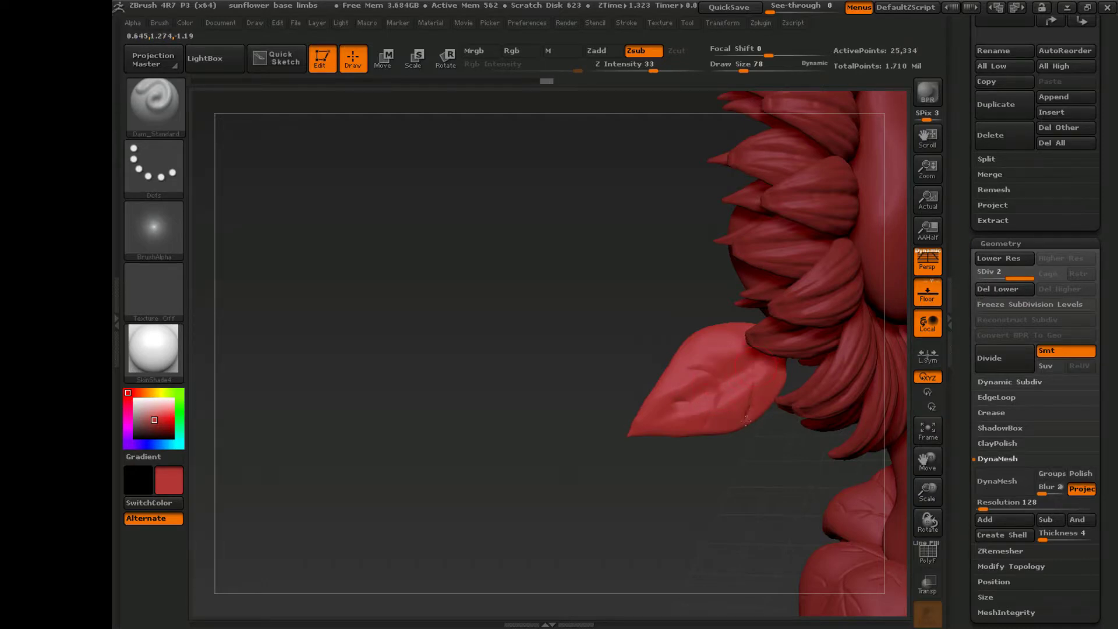
Carve a central groove and branching side veins into the upper leaf with the Dam_Standard brush.
drag(713, 351, 754, 348)
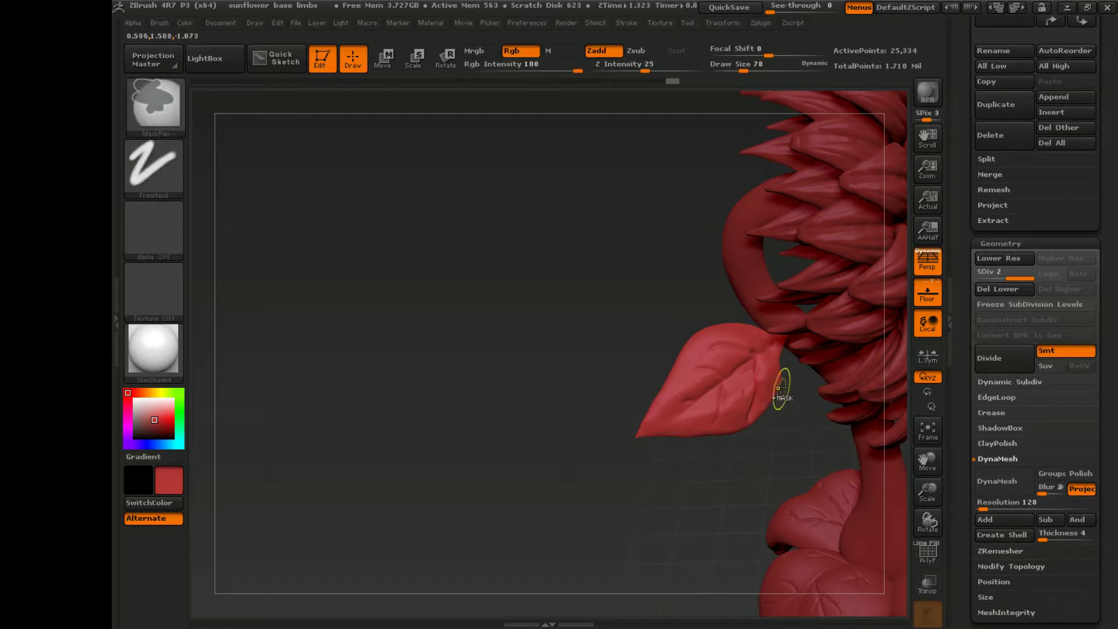
drag(755, 376, 765, 383)
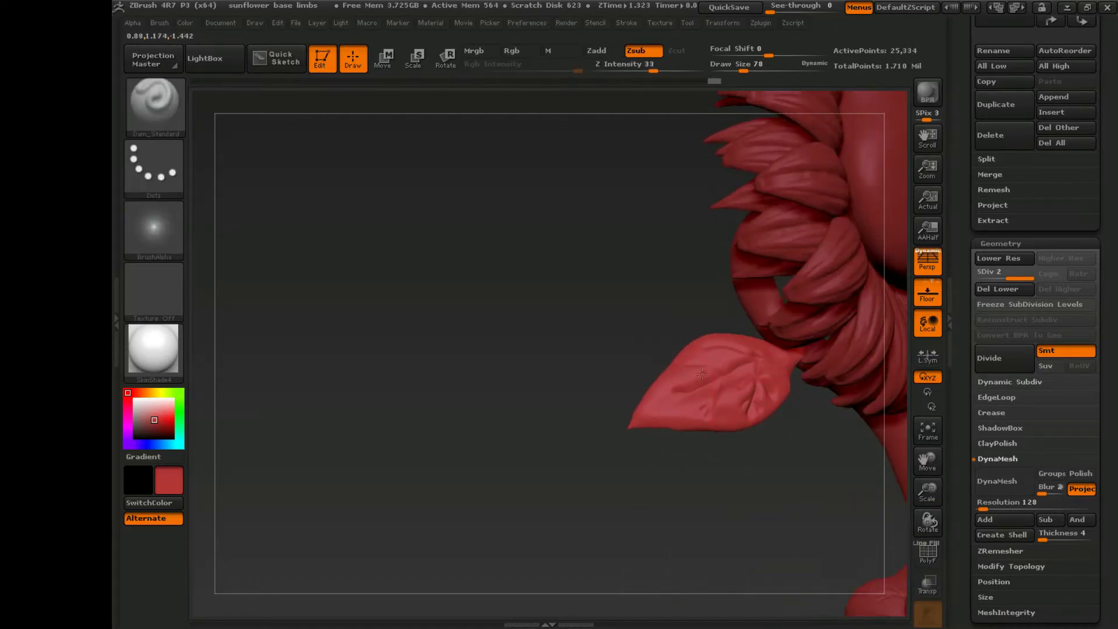
mouse_move(737, 337)
mouse_down()
mouse_move(749, 429)
mouse_move(788, 431)
mouse_move(780, 465)
mouse_move(774, 442)
mouse_move(826, 407)
mouse_up()
Delete the upper leaf's lower subdivision levels, then duplicate the leaf and mirror the copy to the other side of the stem.
drag(928, 459, 716, 491)
click(1007, 305)
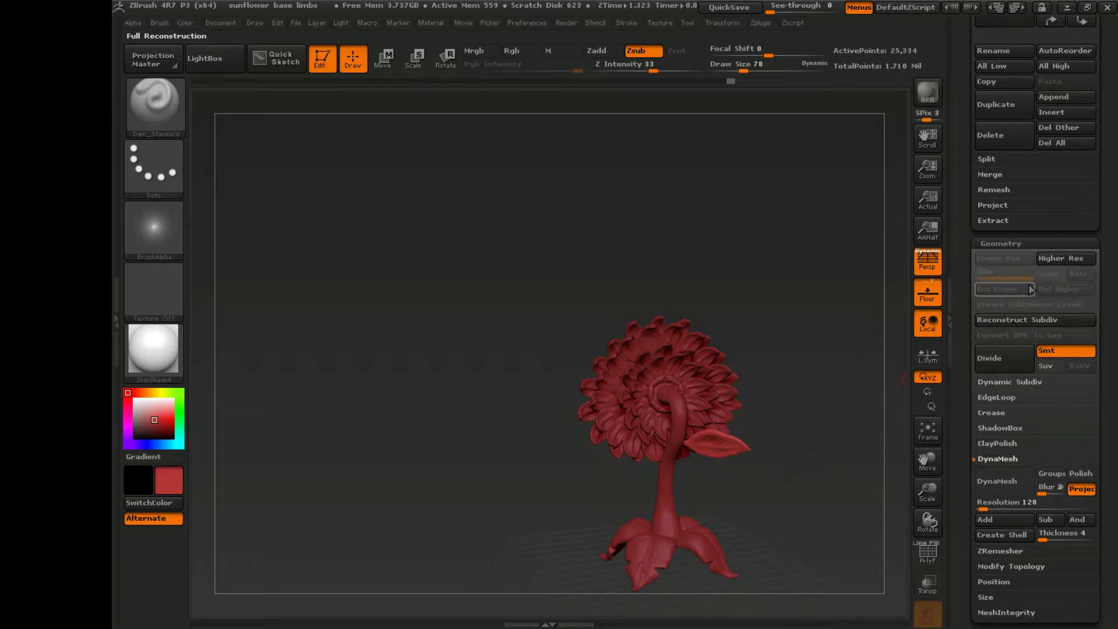
drag(1112, 175, 1112, 327)
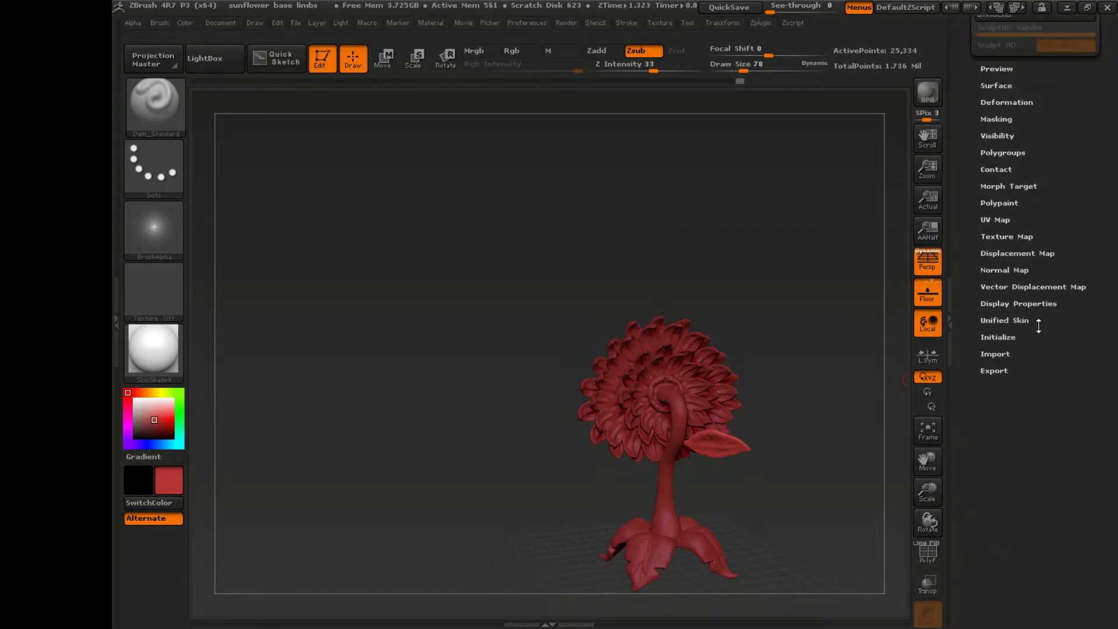
click(998, 100)
drag(825, 410, 790, 467)
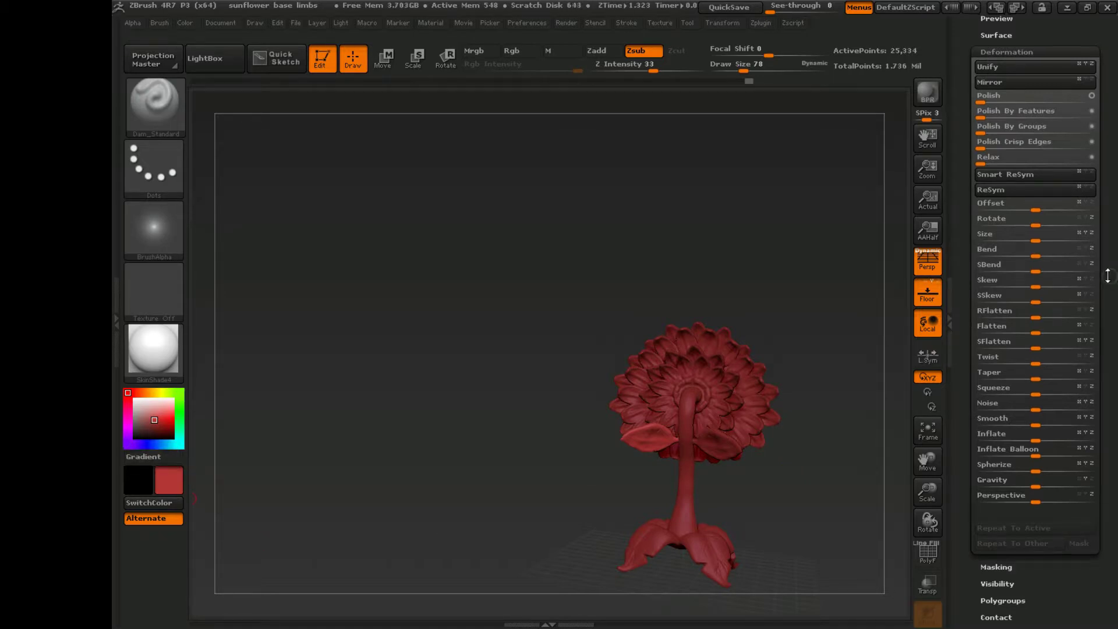
drag(1111, 174, 1112, 326)
Show the spare low-resolution leaf, insert a cylinder subtool and convert the cylinder to DynaMesh at resolution 128.
click(1074, 254)
click(1074, 260)
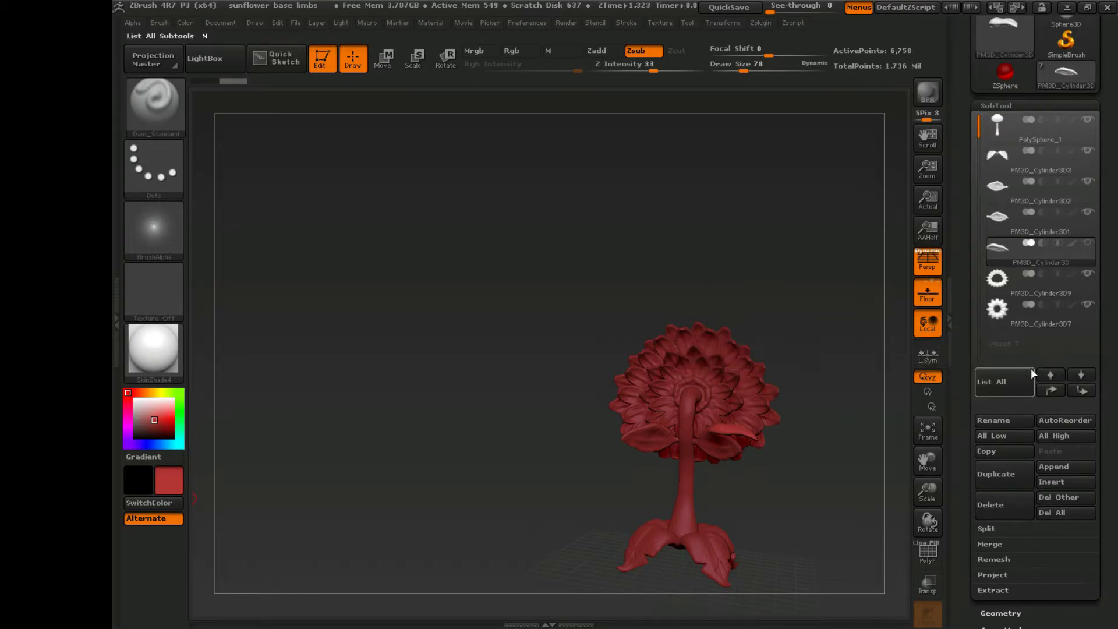
click(1051, 481)
drag(742, 345, 815, 408)
click(413, 58)
click(1000, 613)
scroll(1041, 387, up, 10)
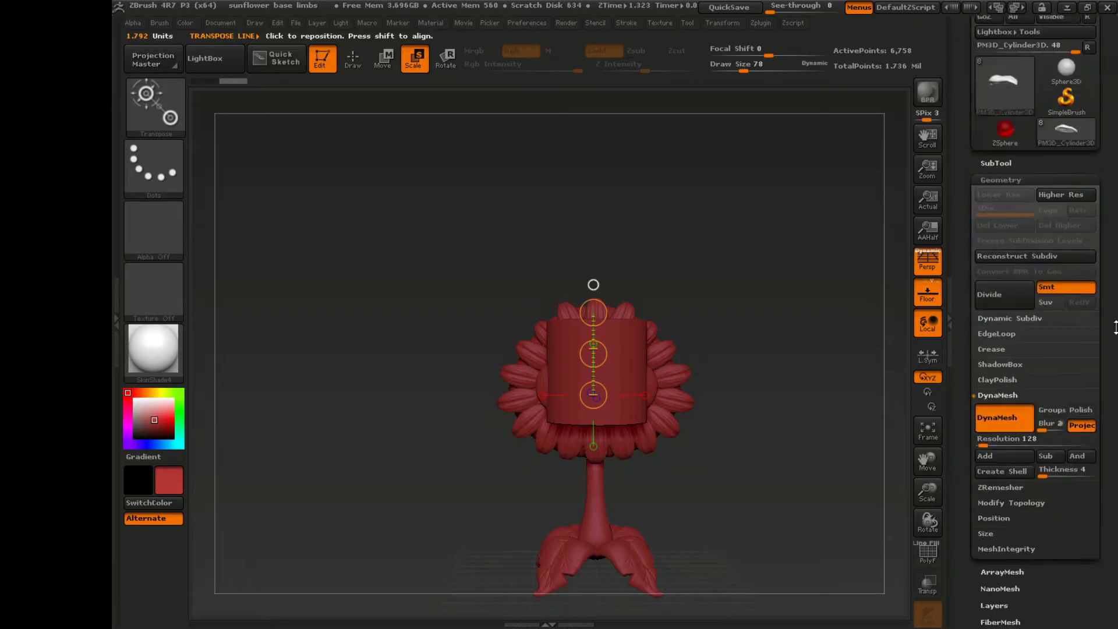
scroll(1042, 254, down, 5)
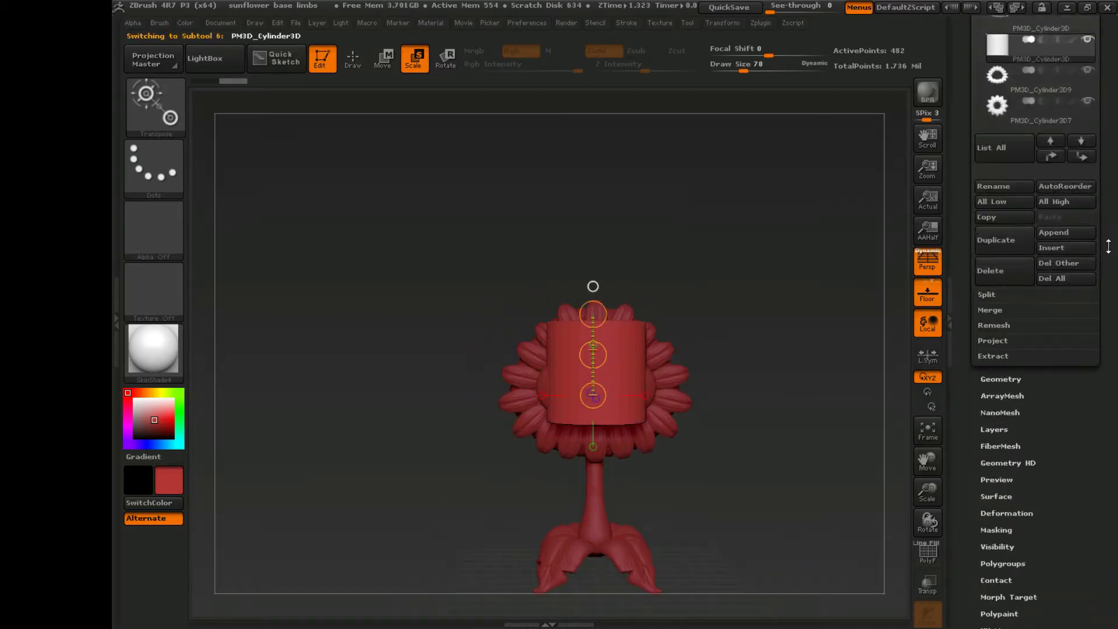
click(1001, 379)
click(997, 259)
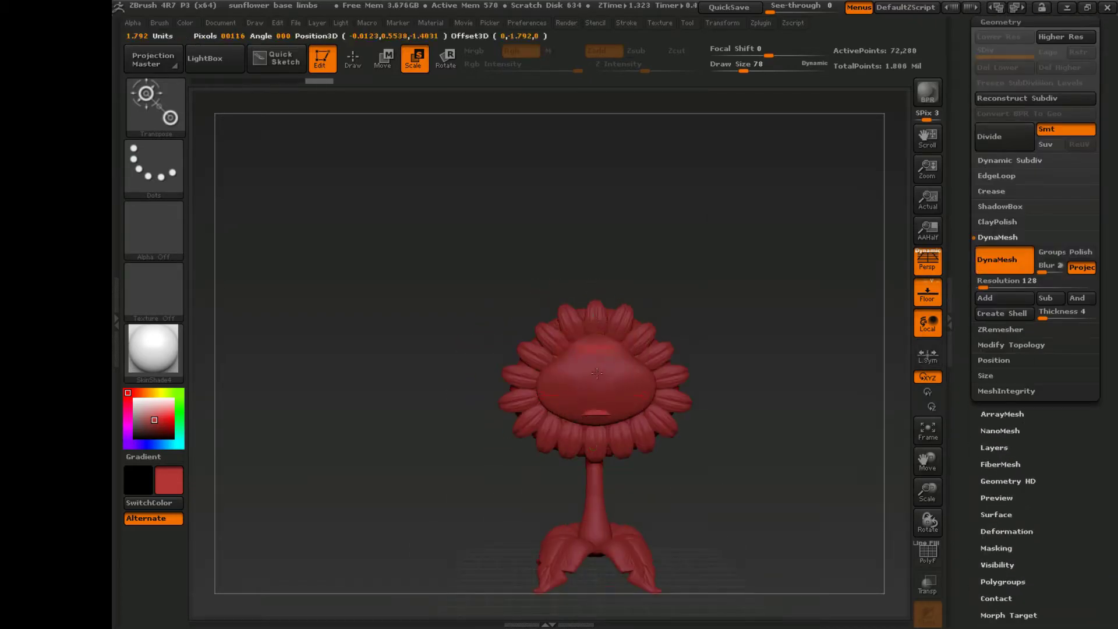
Move the cylinder beside the stem below the flower head and scale it down into a narrow column.
key(w)
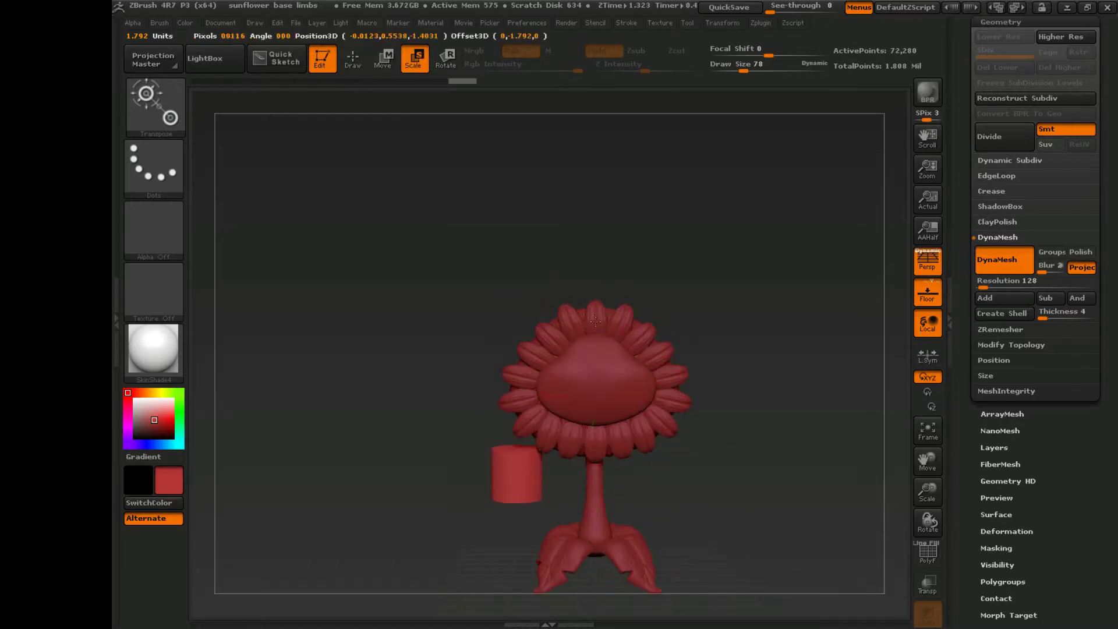
drag(516, 346, 516, 484)
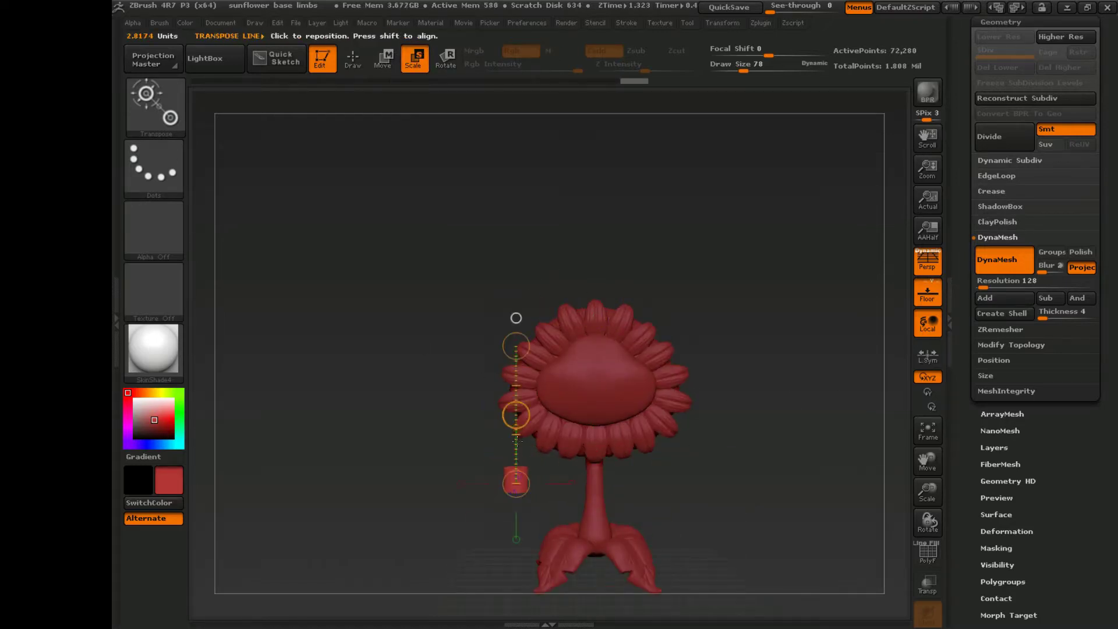
key(w)
key(q)
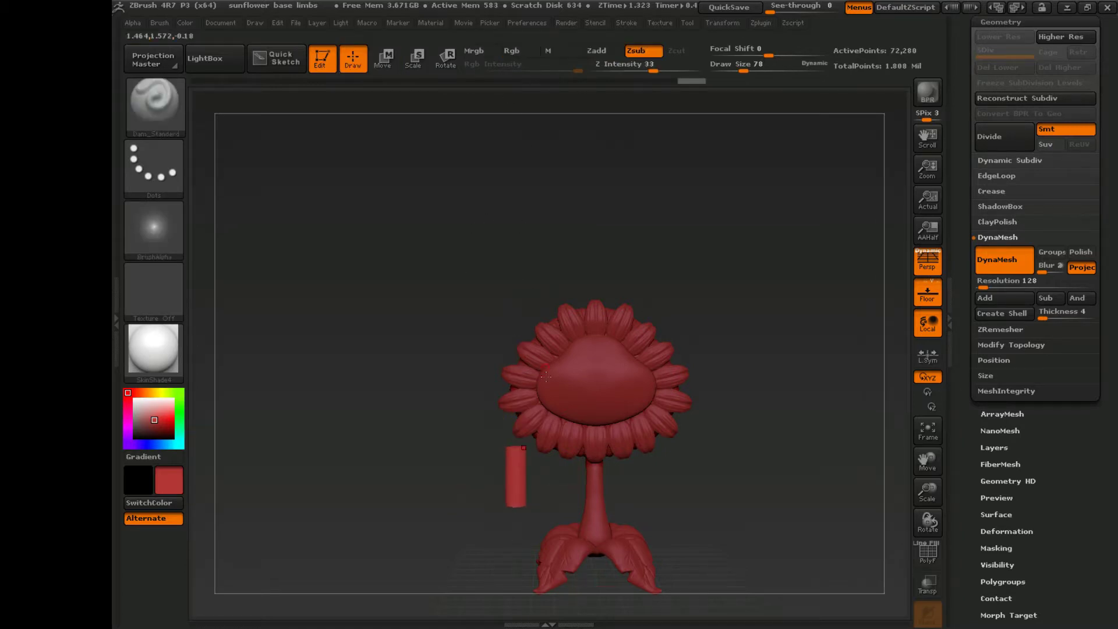
Remesh the narrow cylinder and round its upper end with the Smooth brush.
alt+drag(743, 448, 594, 470)
key(shift)
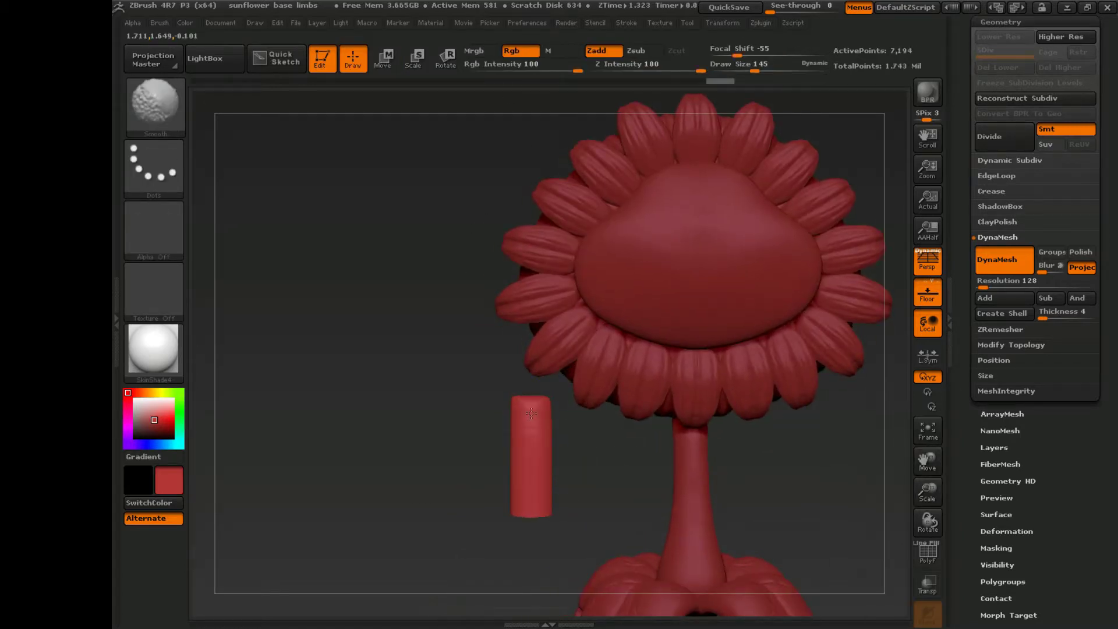
shift+drag(531, 412, 543, 405)
mouse_move(349, 350)
mouse_down()
mouse_move(420, 326)
mouse_move(332, 320)
mouse_move(419, 361)
mouse_up()
Swell the cylinder's lower end with the Inflat brush, then remesh and smooth it into a tapered spike.
key(b)
key(i)
key(n)
mouse_move(606, 446)
mouse_down()
mouse_move(442, 448)
mouse_move(584, 449)
mouse_up()
key(shift)
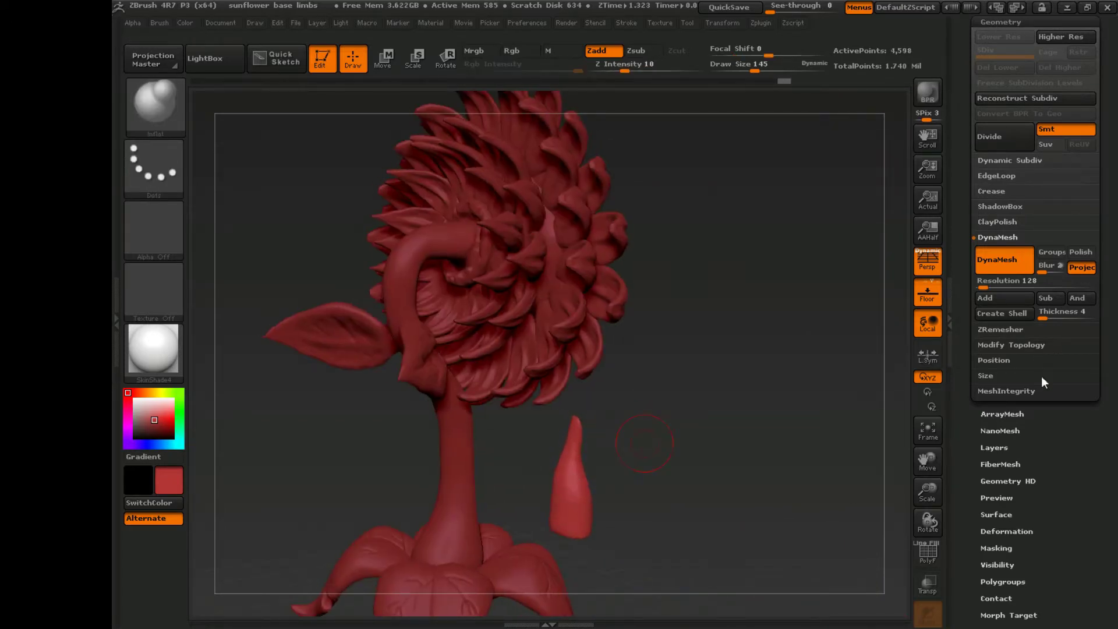
shift+drag(728, 442, 583, 434)
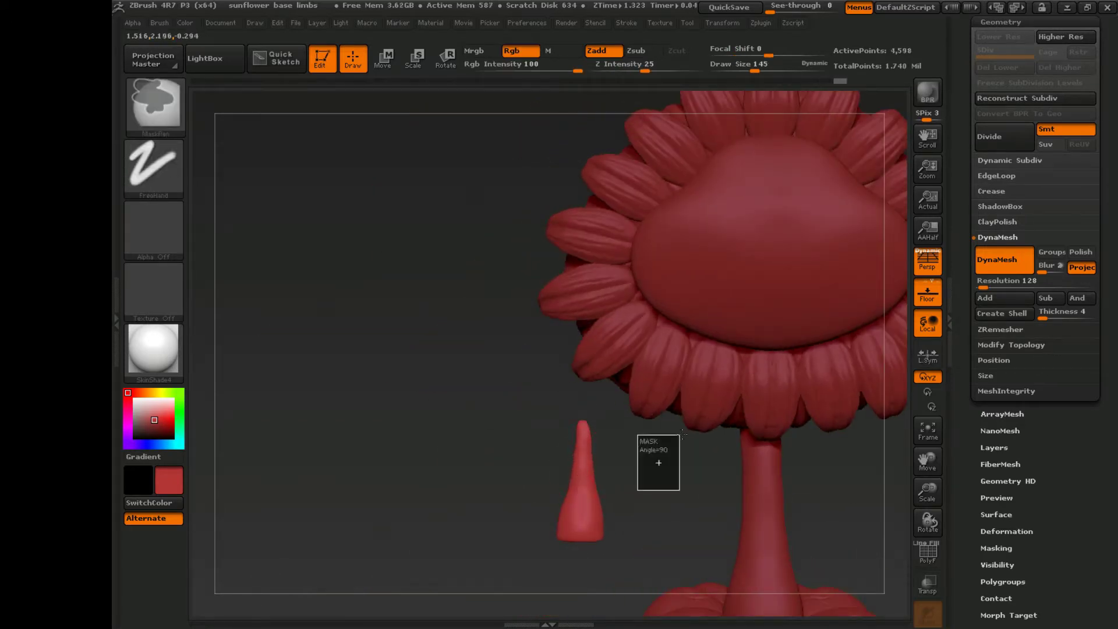
drag(658, 460, 601, 519)
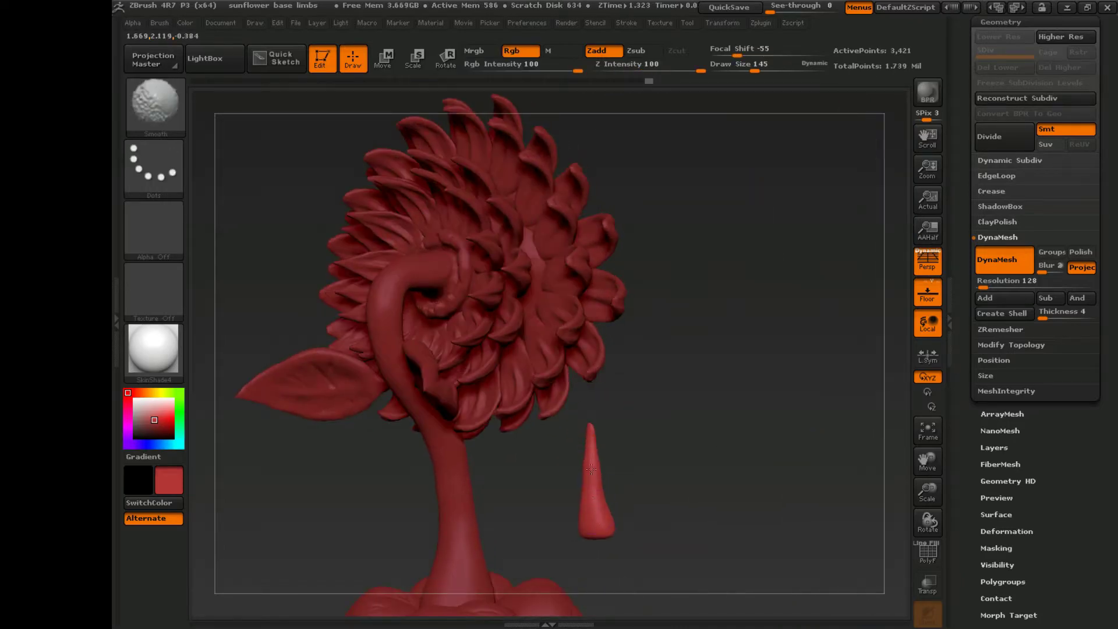
mouse_move(591, 468)
mouse_down()
mouse_move(723, 500)
mouse_move(669, 524)
mouse_up()
Turn the tapered spike over so its tip points down and place it behind the stem near the upper leaves.
key(r)
mouse_move(623, 174)
mouse_down()
mouse_move(624, 499)
mouse_move(640, 573)
mouse_up()
key(w)
key(ctrl+z)
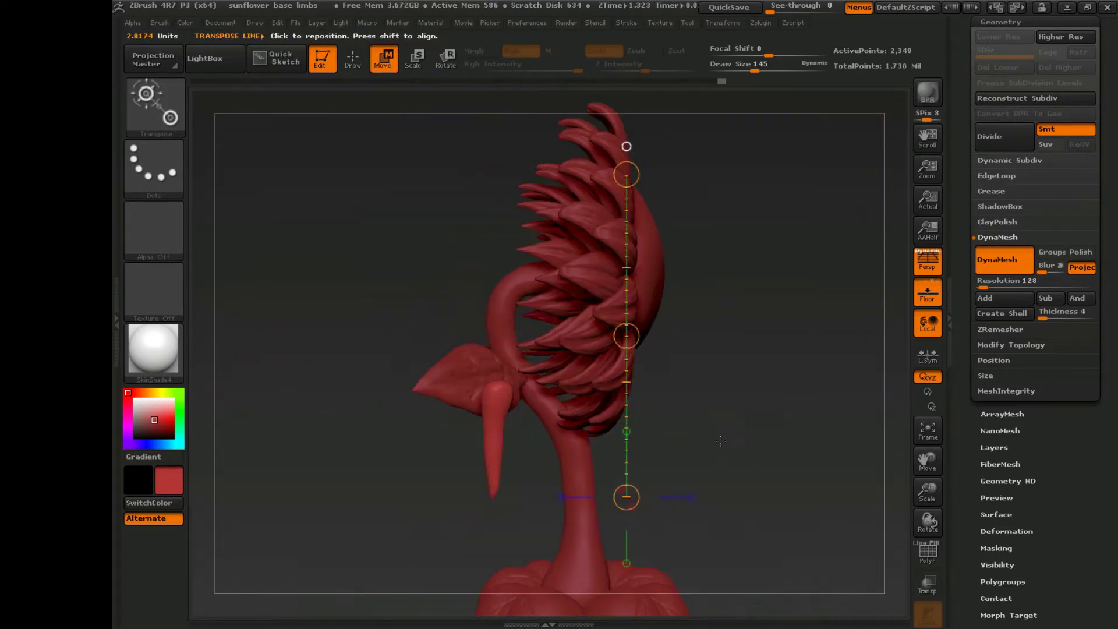
Select the spare low-resolution leaf and rotate it from above so it points straight away from the spike.
scroll(1088, 344, up, 10)
key(ctrl+z)
key(ctrl+z)
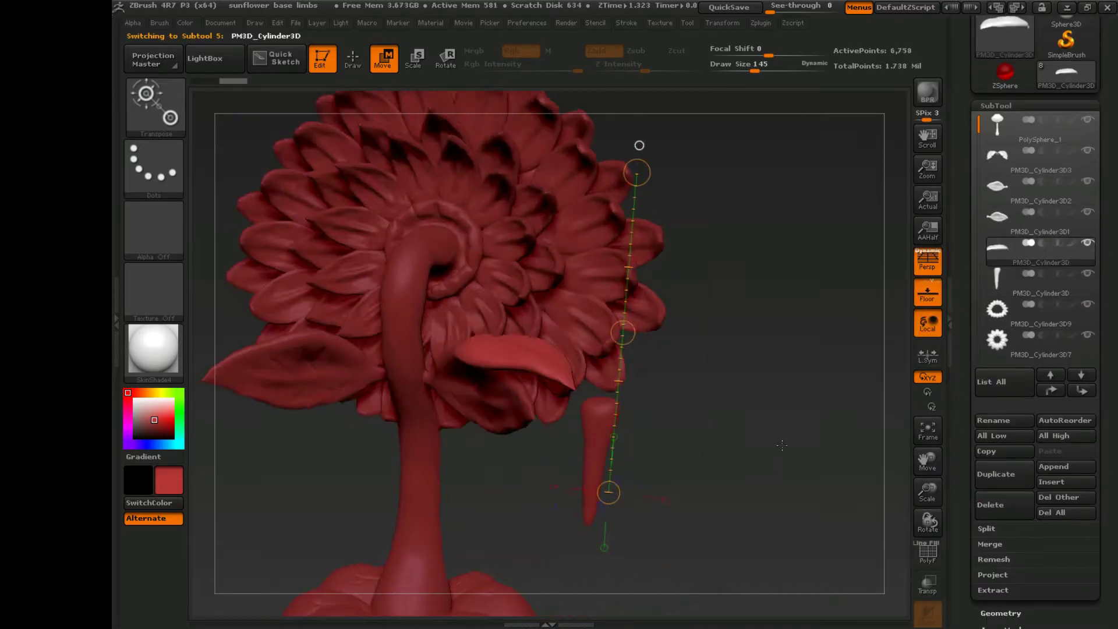
drag(742, 465, 714, 442)
click(445, 57)
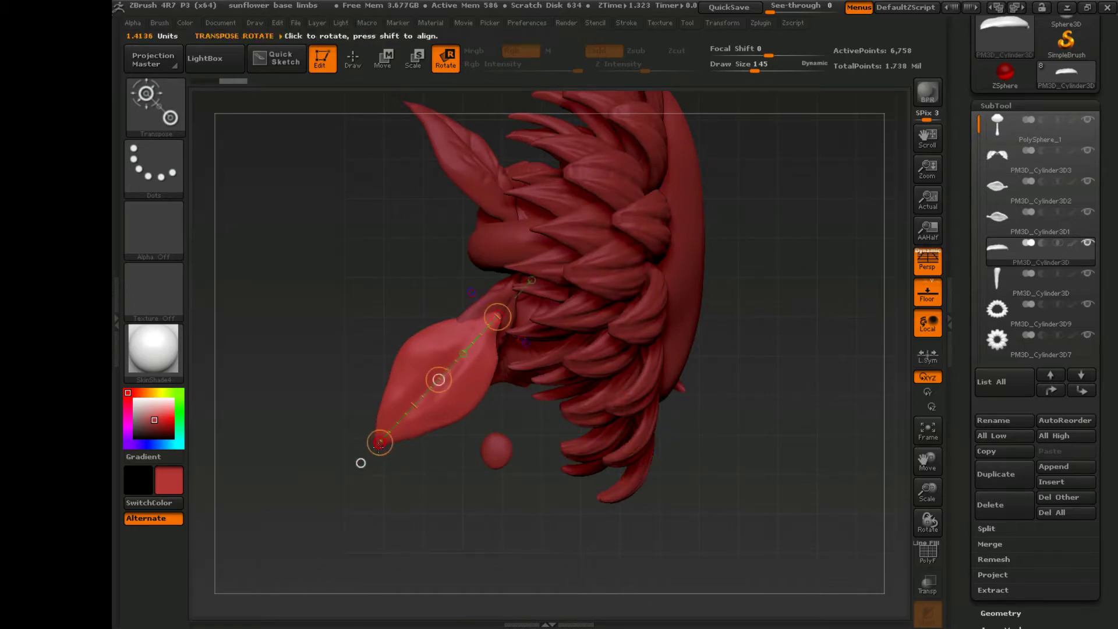
drag(380, 443, 502, 475)
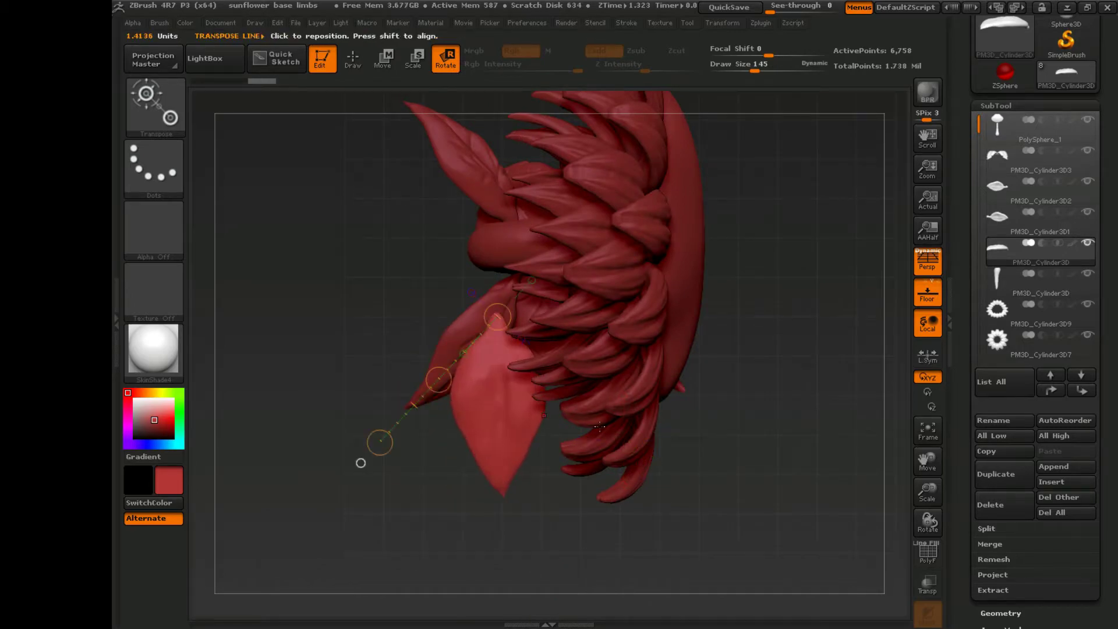
drag(362, 461, 428, 367)
Scale the spare leaf down and move it so its base sits on the spike's round top.
key(w)
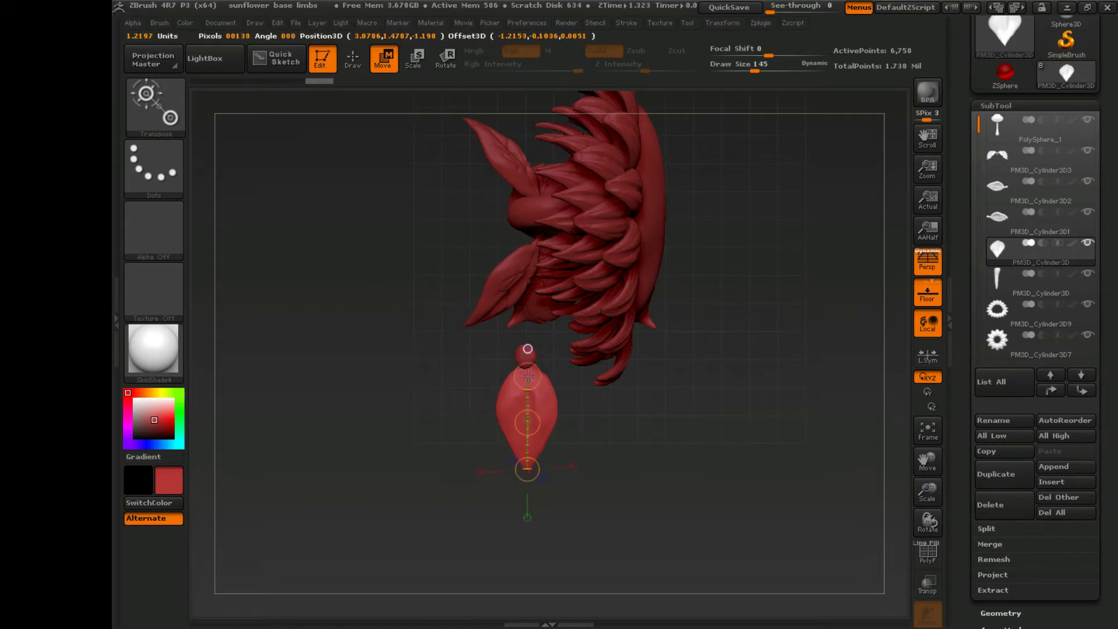
mouse_move(529, 492)
mouse_down()
mouse_move(516, 454)
mouse_move(526, 494)
mouse_up()
key(e)
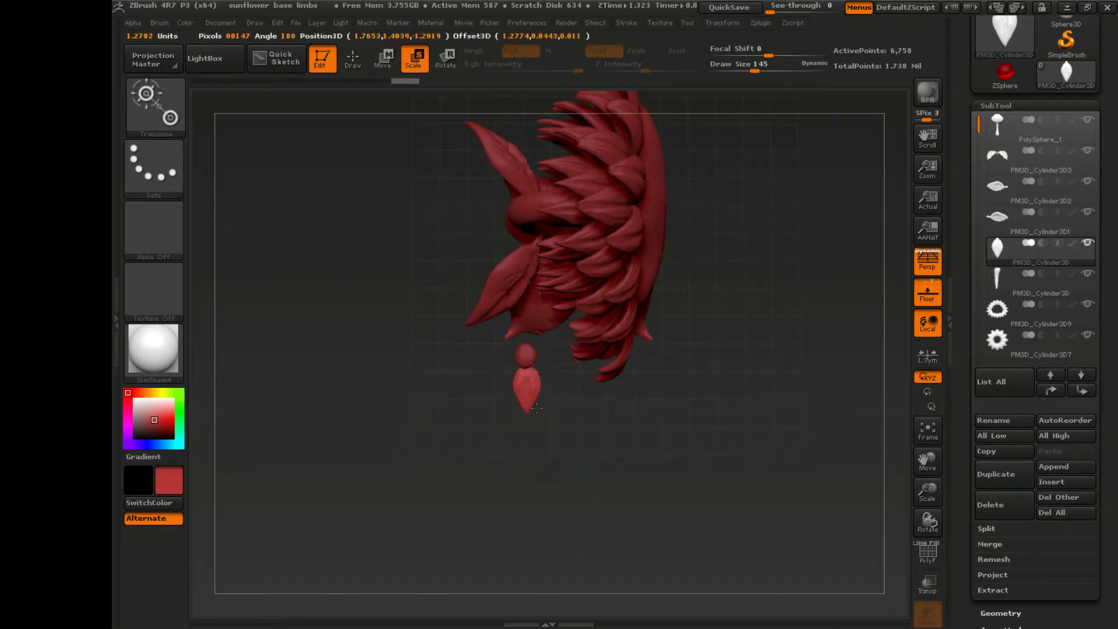
drag(527, 495, 544, 307)
drag(927, 489, 922, 494)
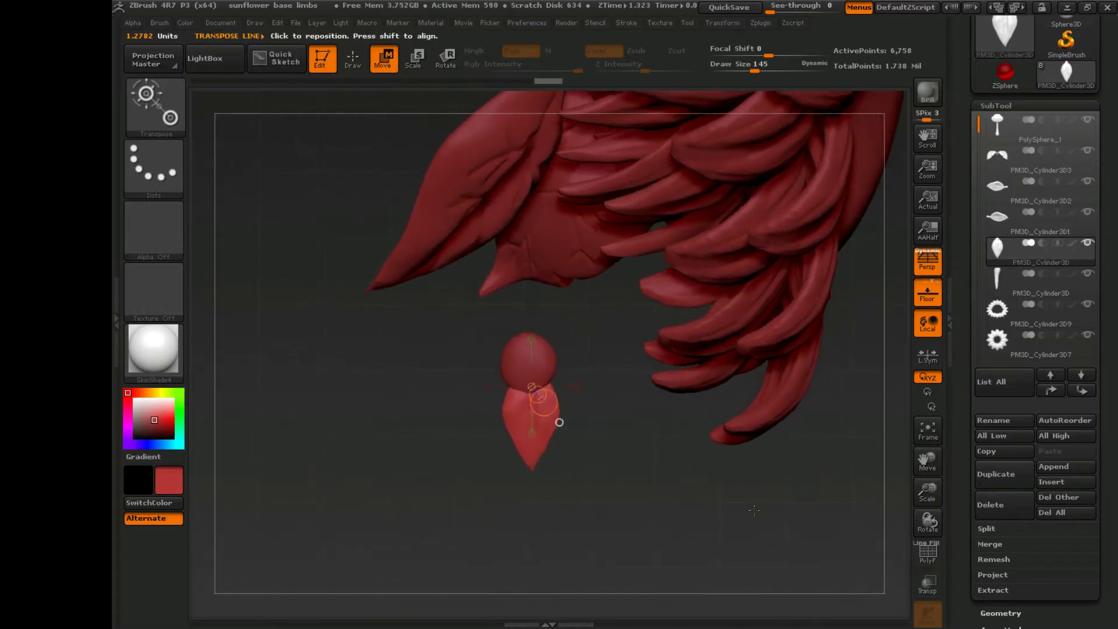
drag(553, 419, 563, 371)
Duplicate the small leaf around the spike's centre, rotating each copy to form a four-leaf cross.
drag(528, 123, 531, 386)
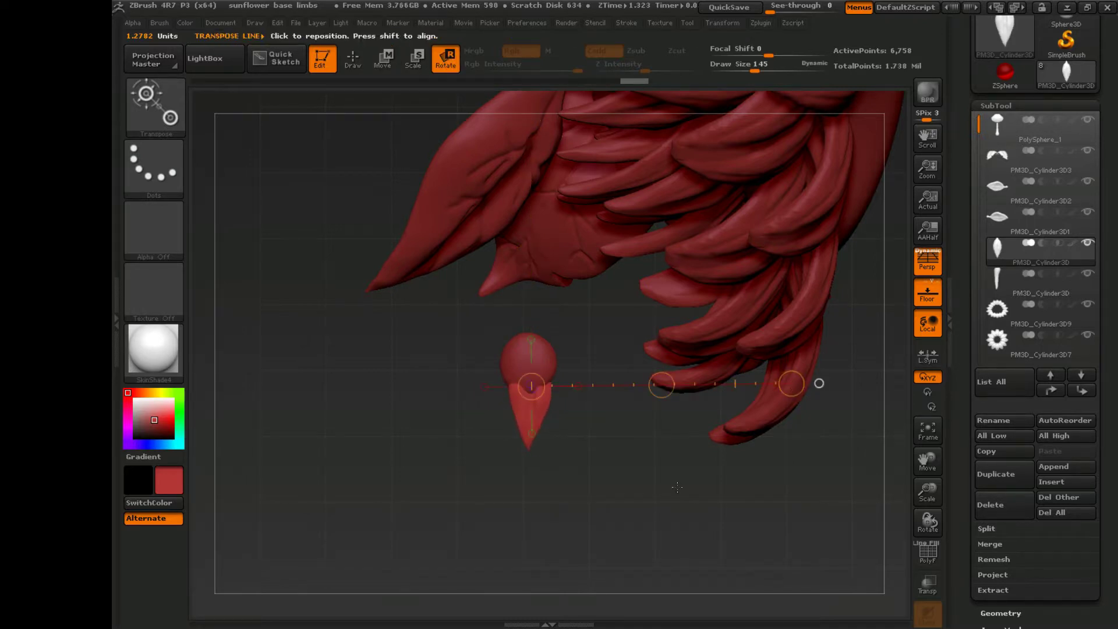
drag(790, 383, 708, 473)
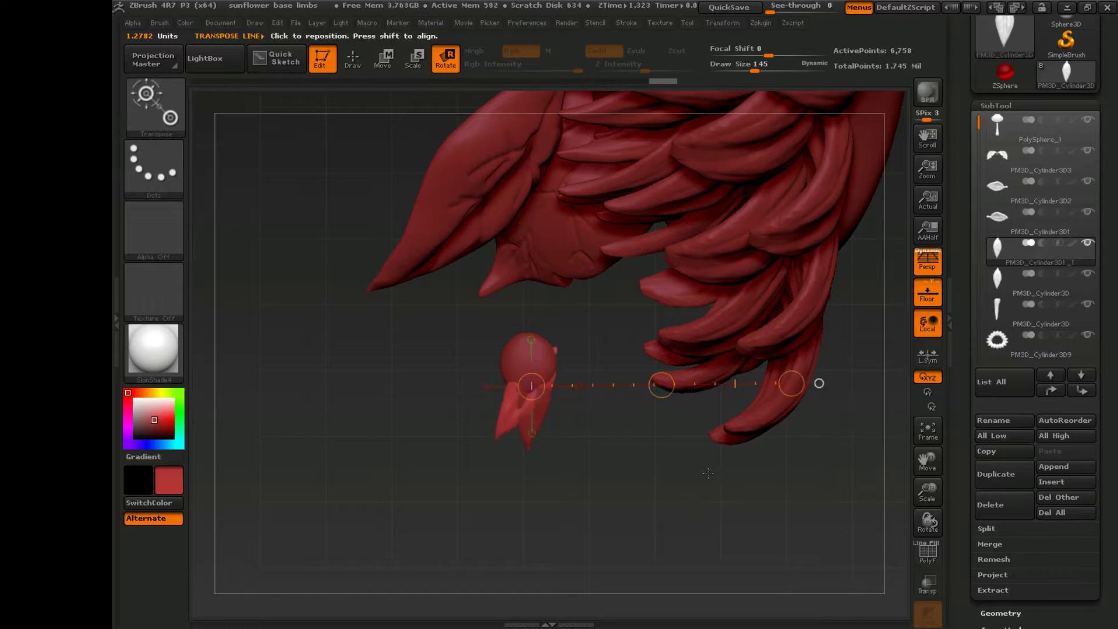
drag(671, 364, 540, 547)
key(ctrl+shift+d)
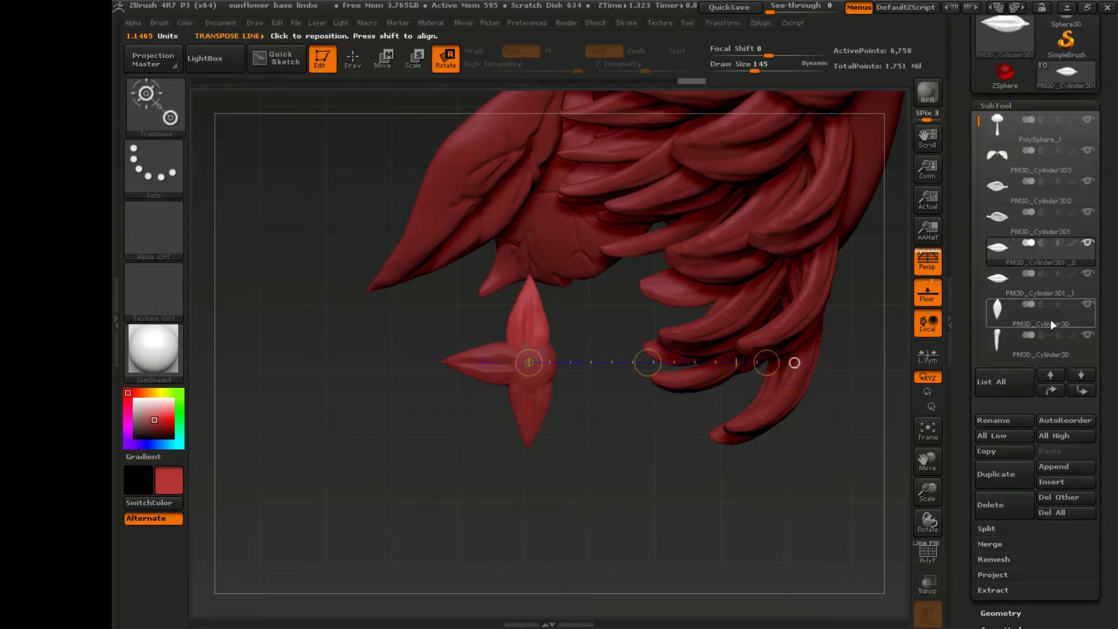
ctrl+drag(647, 362, 639, 397)
key(w)
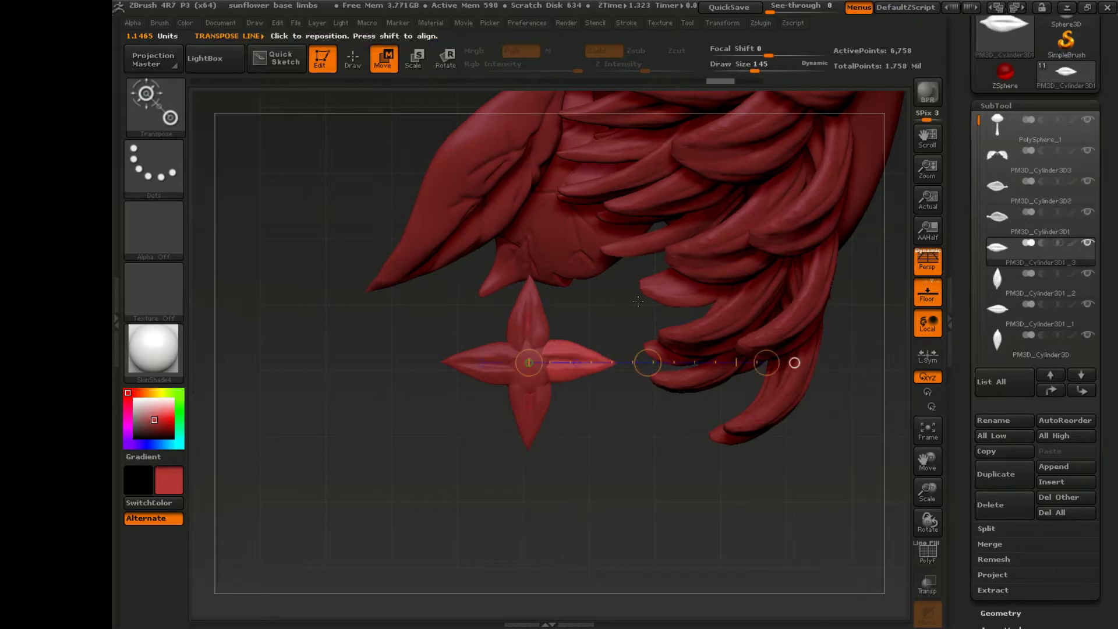
alt+click(649, 357)
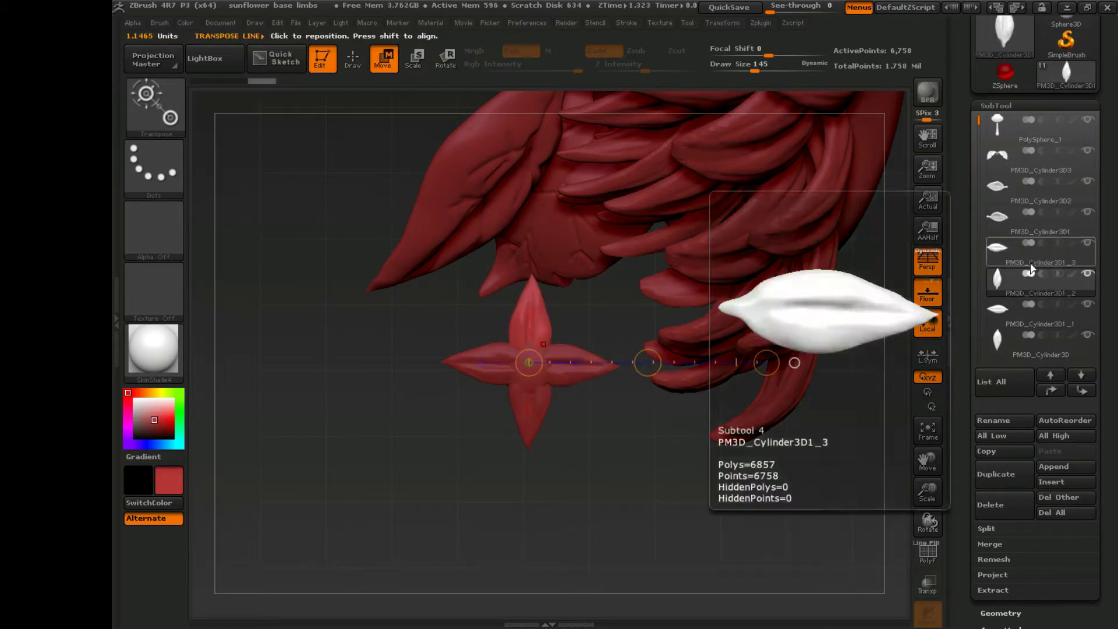
Merge the small leaf copies down into one cross-shaped subtool.
drag(639, 417, 722, 484)
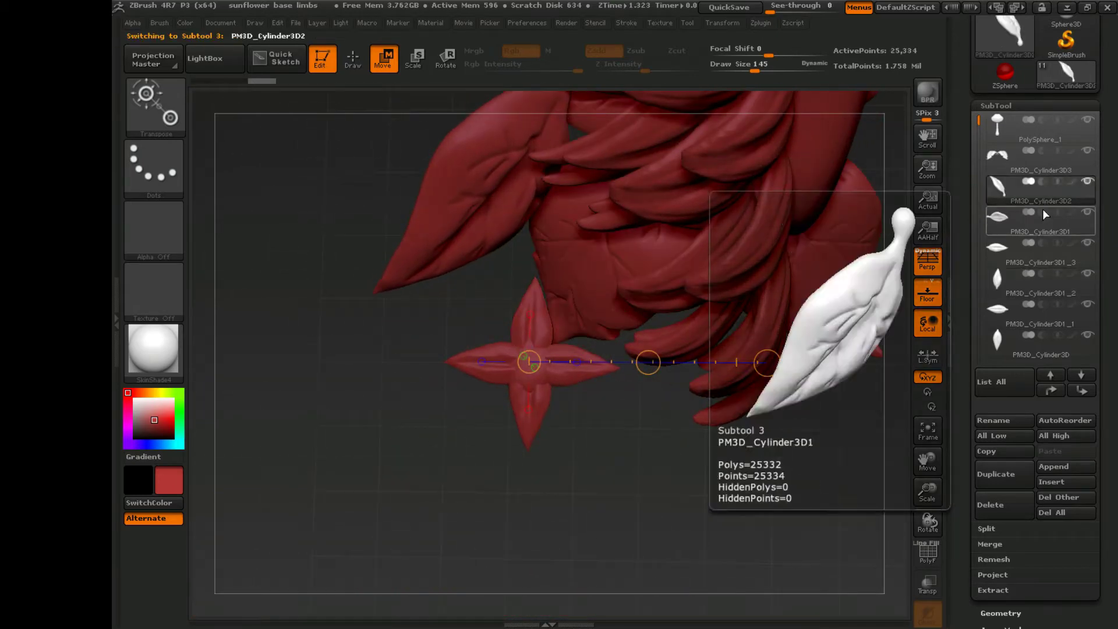
click(1044, 261)
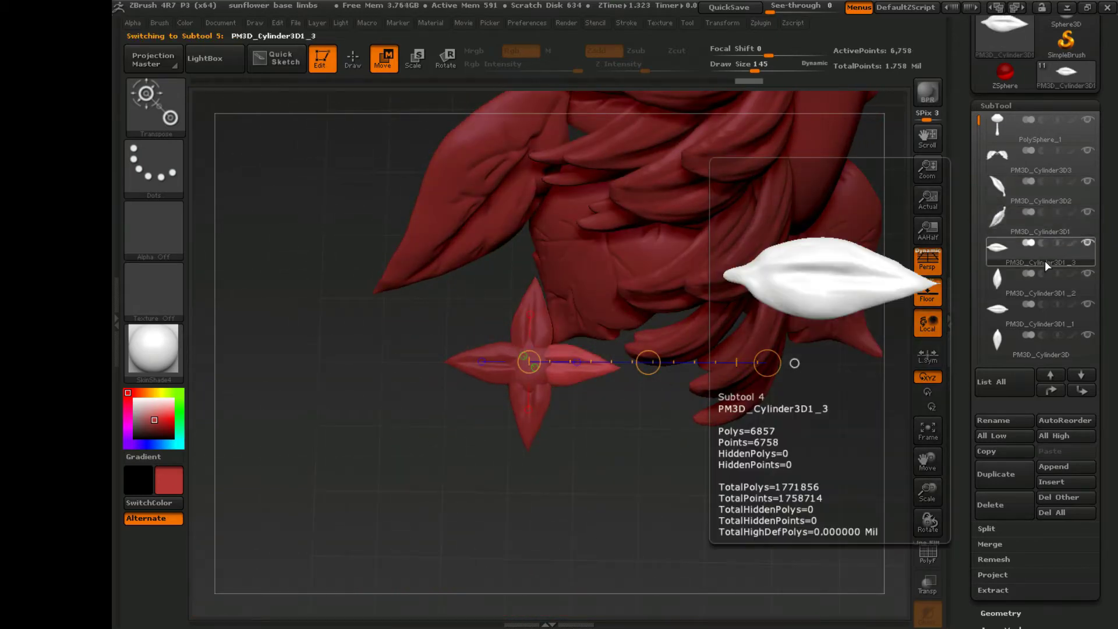
click(1002, 546)
click(1010, 556)
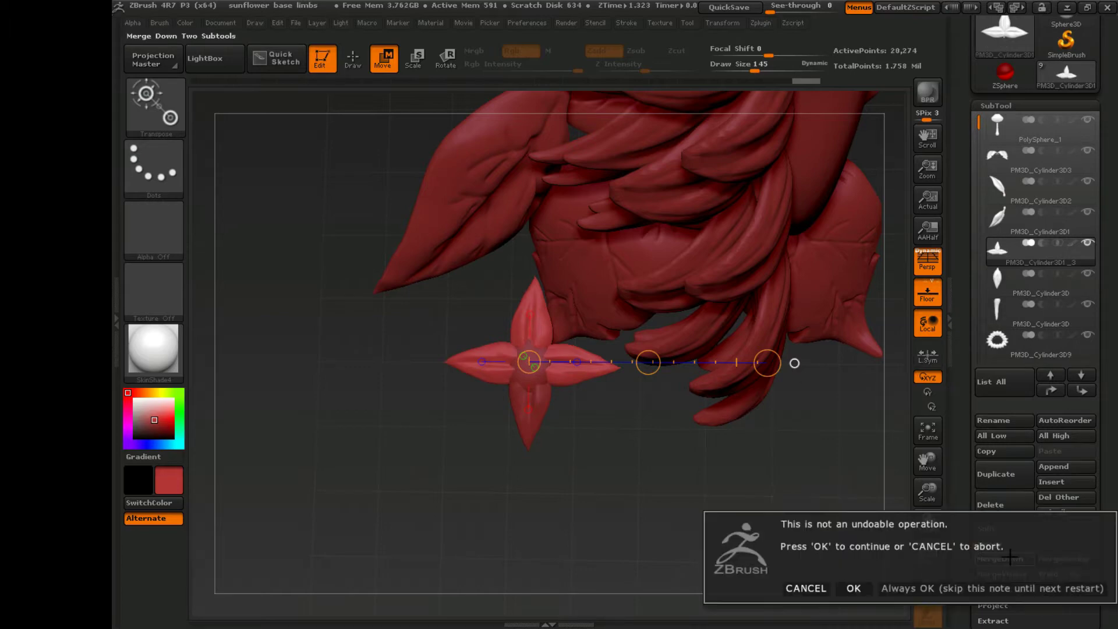
click(854, 588)
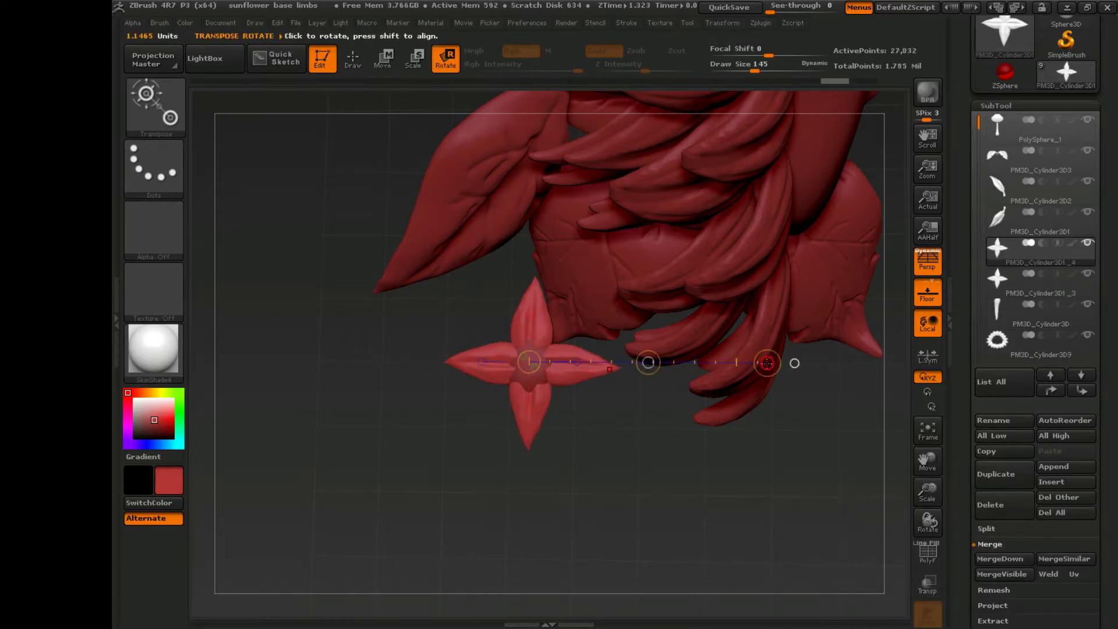
Duplicate the four-leaf cross, rotate the copy between the original leaves and merge both into an eight-leaf star.
drag(529, 362, 766, 356)
click(999, 558)
click(853, 588)
Choose the Move brush and position the eight-leaf star on top of the tapered spike.
mouse_move(838, 559)
mouse_down()
mouse_move(804, 408)
mouse_move(756, 361)
mouse_move(826, 373)
mouse_up()
key(q)
key(b)
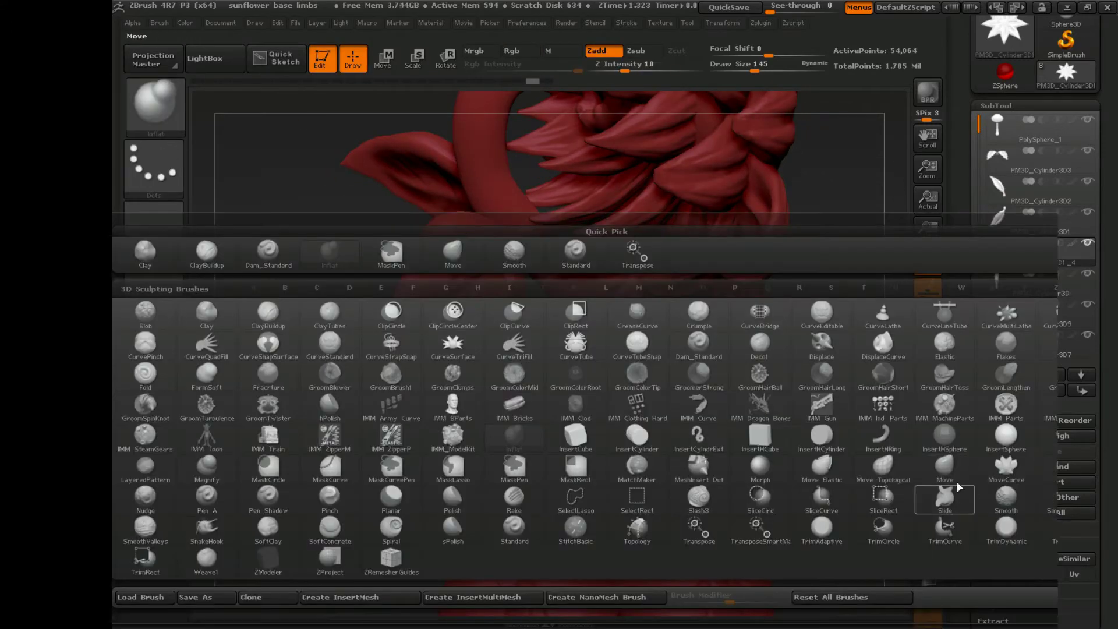
key(m)
key(v)
key(w)
mouse_move(533, 372)
mouse_down()
mouse_move(780, 349)
mouse_move(531, 107)
mouse_up()
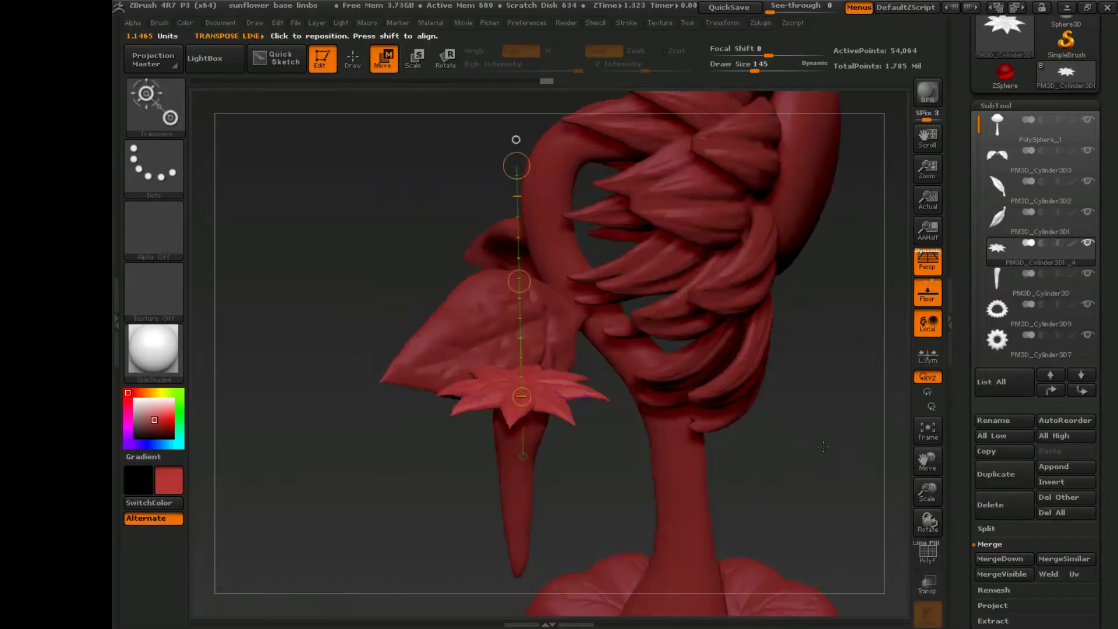
Reshape the eight-leaf star around the tapered spike's top with the Move brush, using draw sizes of 283 and 165.
click(366, 66)
mouse_move(844, 466)
mouse_down()
mouse_move(756, 419)
mouse_move(549, 403)
mouse_up()
key(s)
mouse_move(698, 431)
mouse_down()
mouse_move(745, 431)
mouse_move(636, 405)
mouse_up()
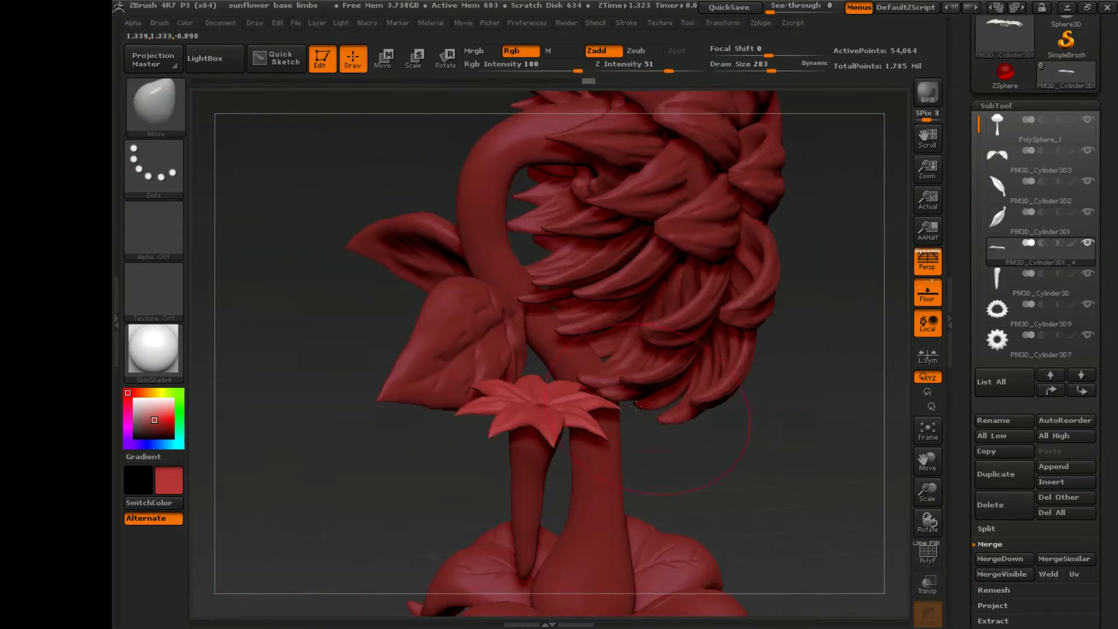
mouse_move(544, 391)
mouse_down()
mouse_move(582, 407)
mouse_move(808, 351)
mouse_up()
mouse_move(819, 389)
mouse_down()
mouse_move(836, 406)
mouse_move(641, 414)
mouse_move(541, 315)
mouse_up()
key(s)
click(774, 417)
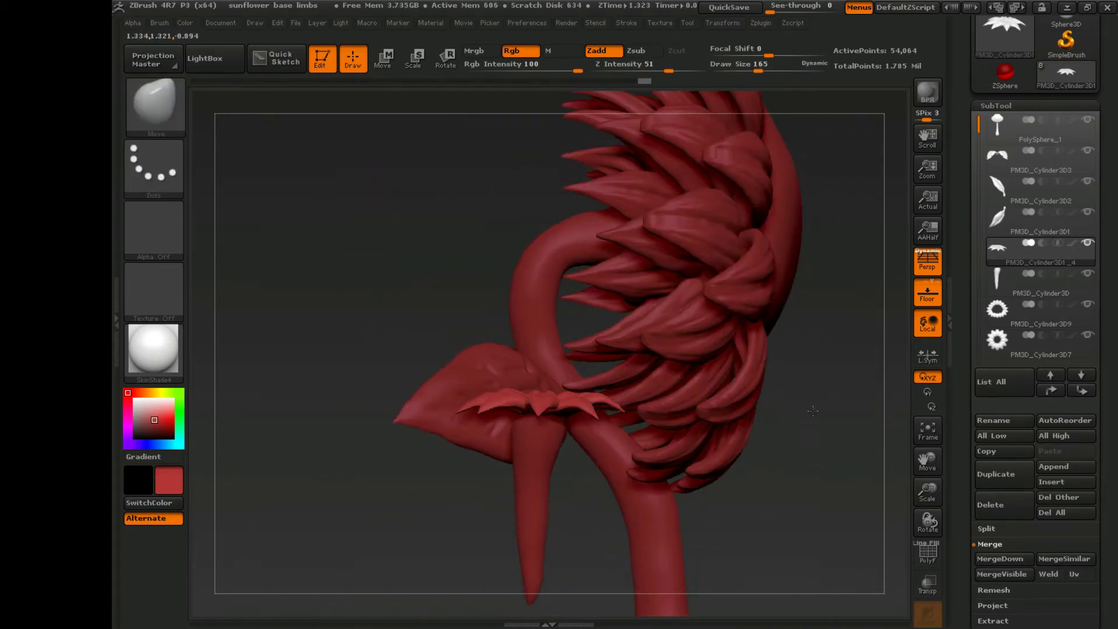
Align a vertical Transpose line on the leaf star over the spike, and make the tapered spike the active subtool.
key(w)
drag(543, 452, 544, 249)
mouse_move(844, 408)
mouse_down()
mouse_move(756, 402)
mouse_move(827, 407)
mouse_up()
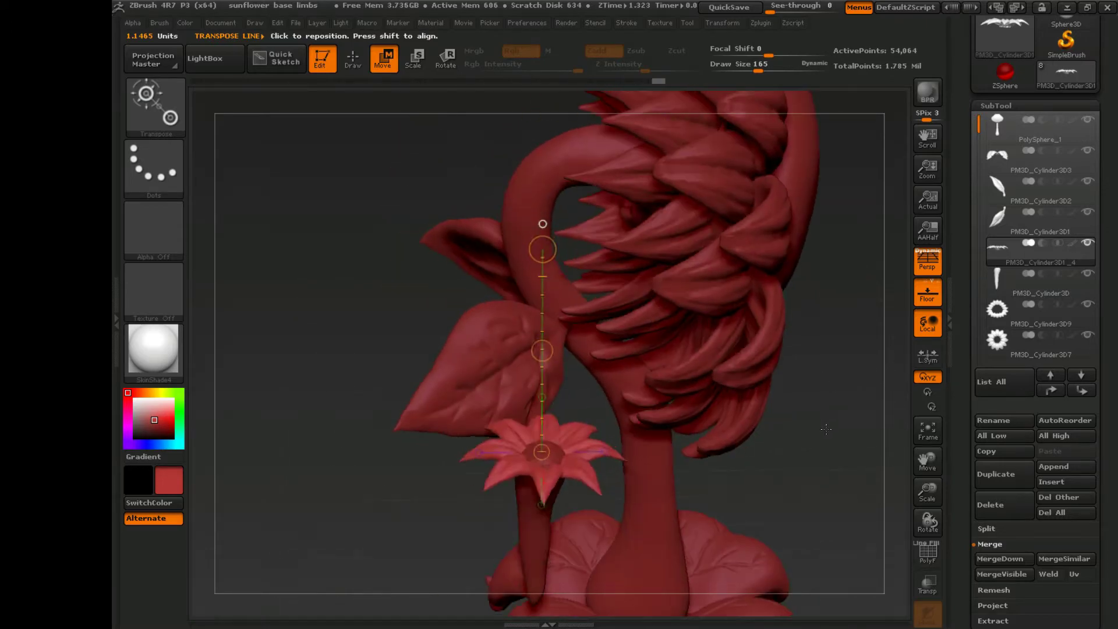
alt+click(545, 350)
click(353, 58)
mouse_move(745, 461)
mouse_down()
mouse_move(547, 452)
mouse_move(611, 445)
mouse_move(559, 456)
mouse_move(539, 438)
mouse_move(617, 454)
mouse_move(854, 432)
mouse_move(813, 420)
mouse_up()
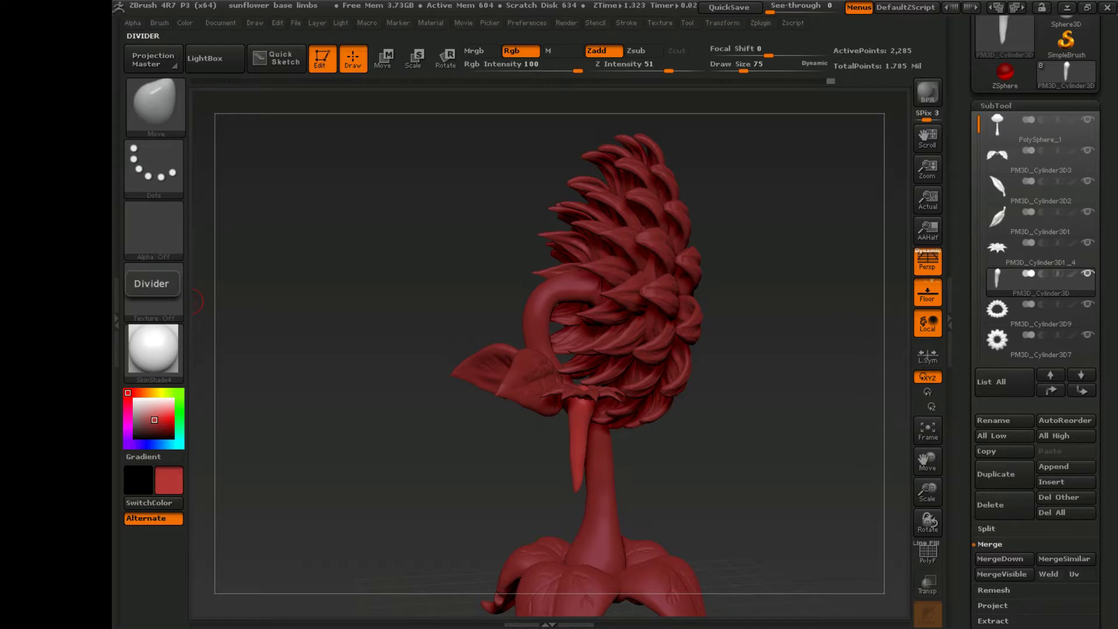
drag(192, 301, 437, 84)
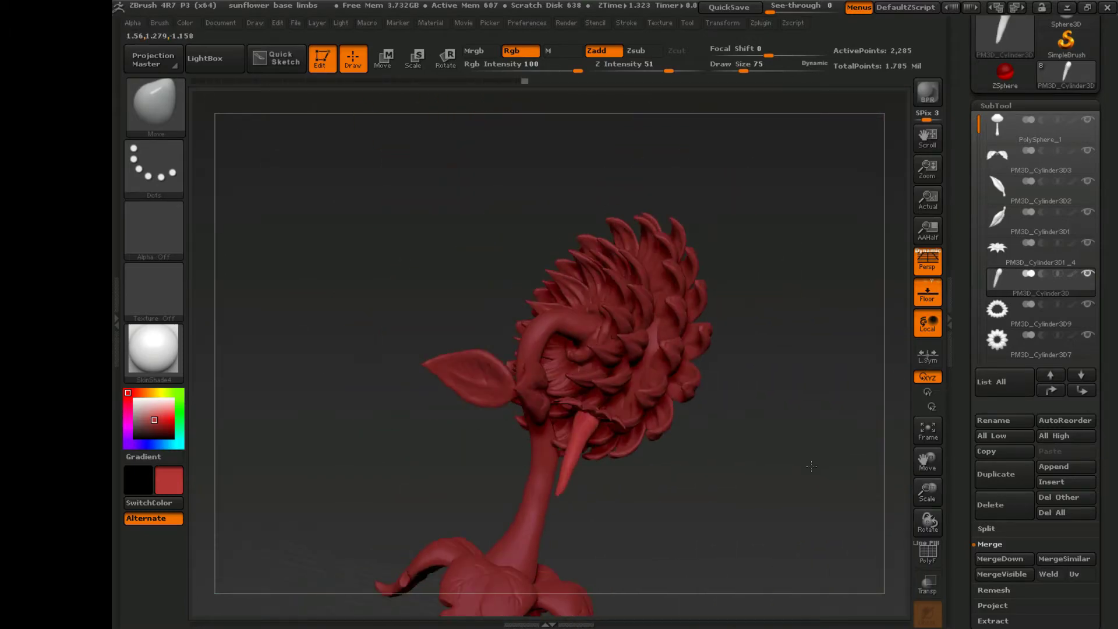
Merge the leaf star down into the tapered spike, and rotate and move the combined limb against the stem below the flower head.
click(1025, 262)
click(1010, 556)
key(w)
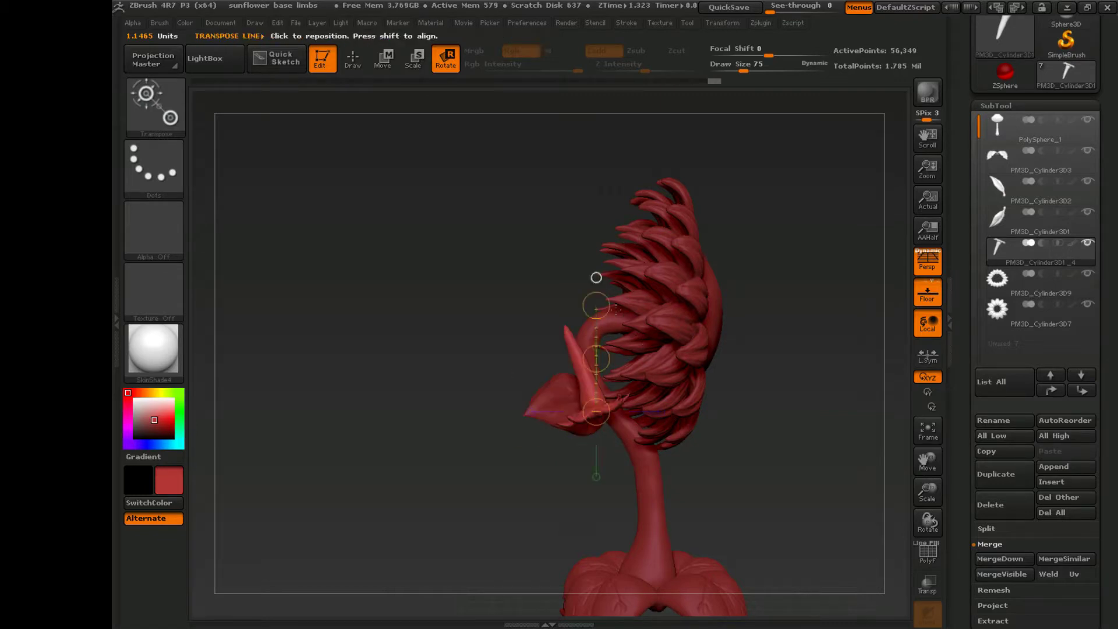
key(w)
drag(616, 309, 781, 426)
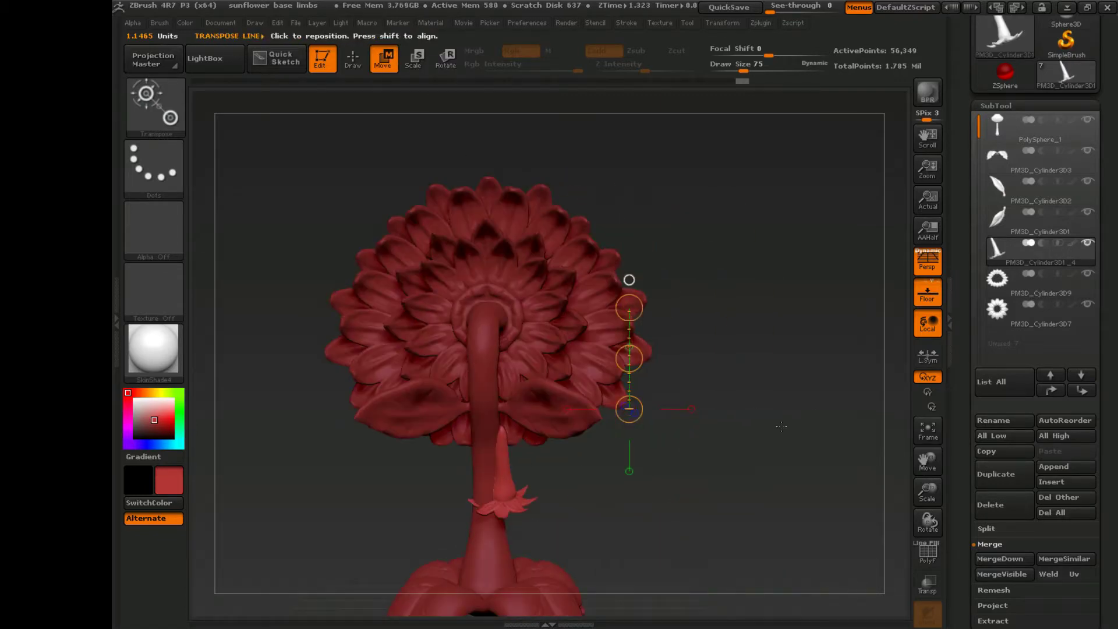
mouse_move(499, 427)
mouse_down()
mouse_move(499, 510)
mouse_move(585, 502)
mouse_move(635, 480)
mouse_move(553, 465)
mouse_move(687, 472)
mouse_move(419, 461)
mouse_move(657, 466)
mouse_move(717, 479)
mouse_move(803, 393)
mouse_up()
key(w)
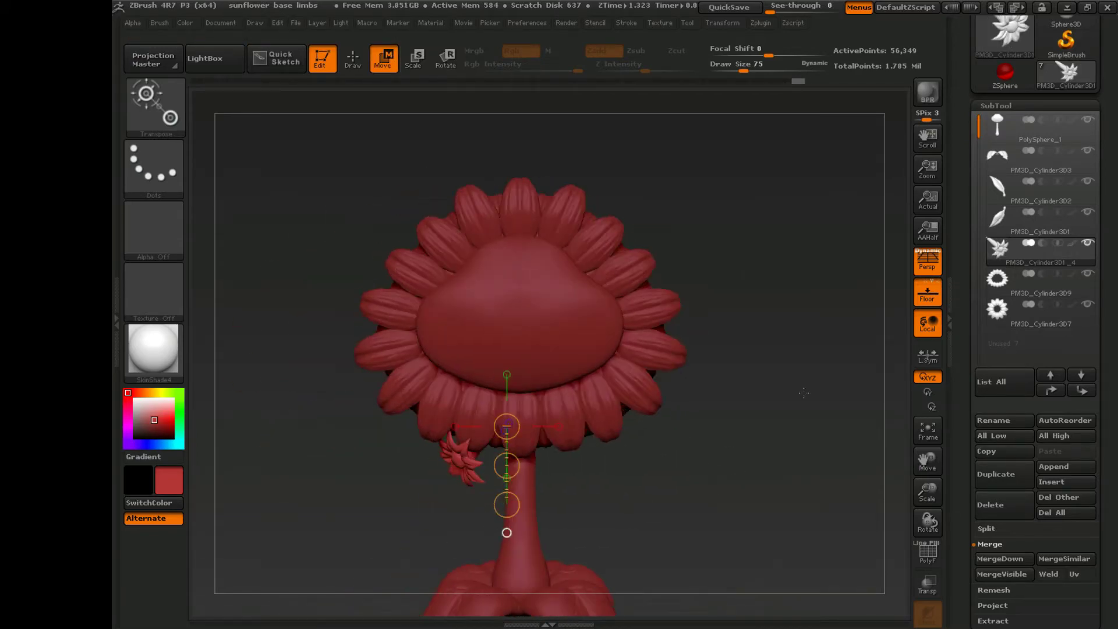
Duplicate the finished limb and mirror the copy to the opposite side of the stem.
scroll(1070, 391, down, 3)
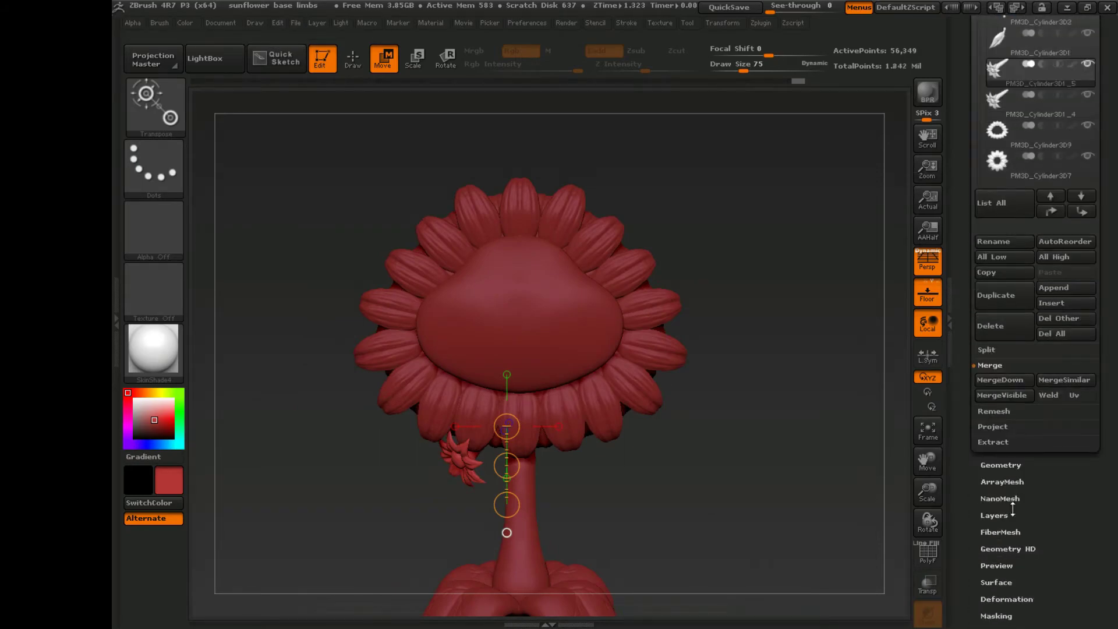
click(1004, 574)
mouse_move(730, 445)
mouse_down()
mouse_move(758, 458)
mouse_move(591, 379)
mouse_move(669, 578)
mouse_move(810, 516)
mouse_up()
Thicken the inner ends of both limbs where they meet the stem with the Inflat brush, and save the file.
key(q)
key(b)
key(i)
key(n)
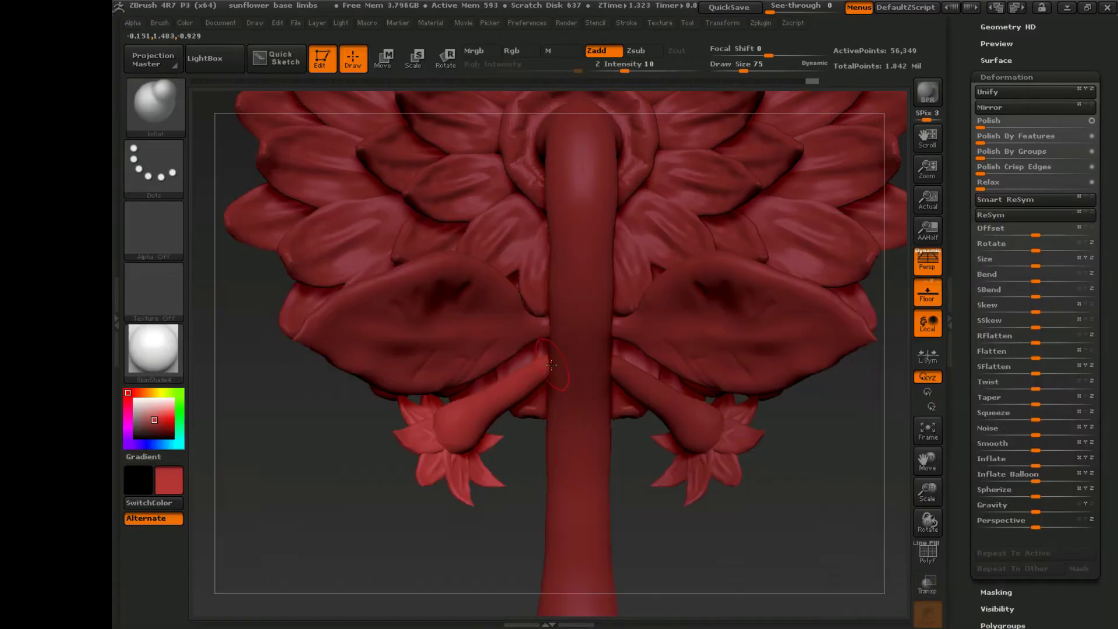
alt+click(563, 412)
scroll(1035, 228, up, 5)
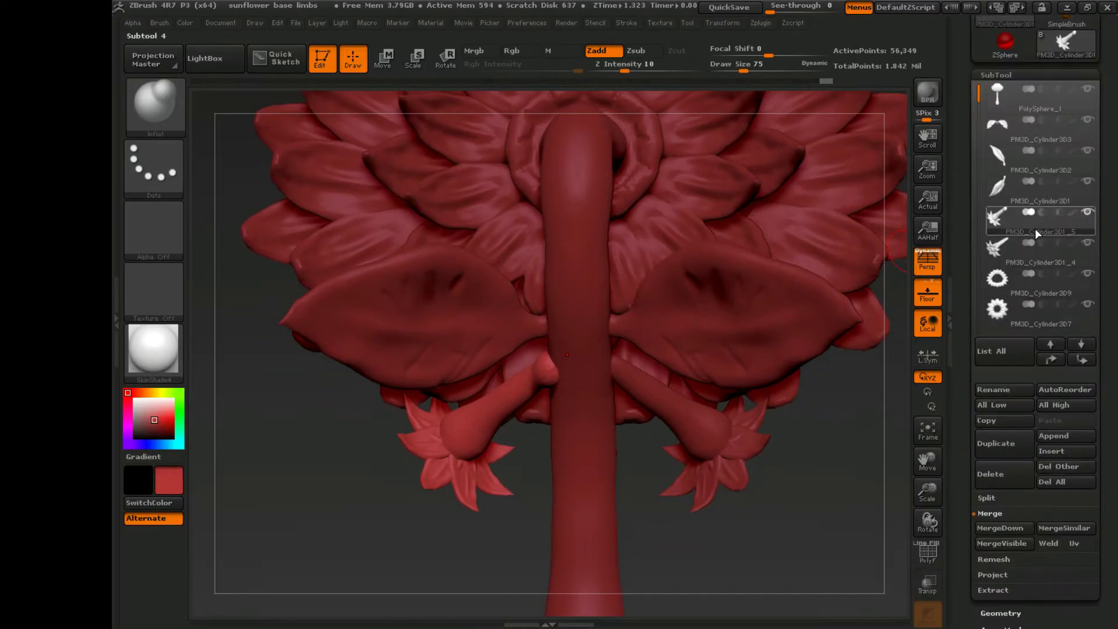
click(1087, 213)
click(1087, 212)
mouse_move(616, 368)
mouse_down()
mouse_move(687, 373)
mouse_move(610, 367)
mouse_up()
drag(838, 495, 795, 464)
key(ctrl+s)
key(Return)
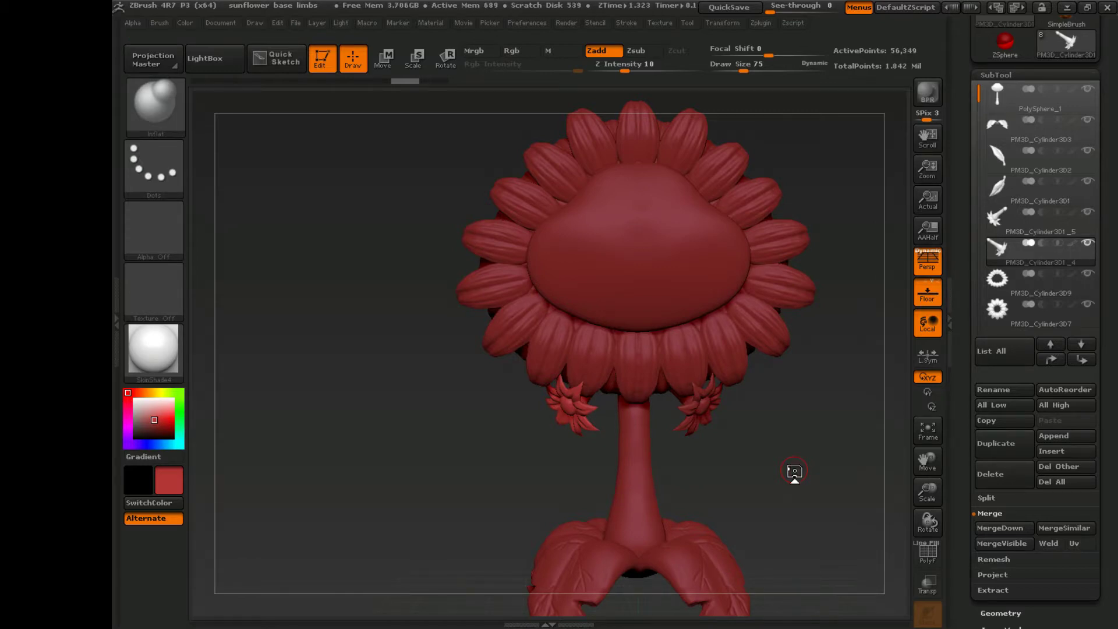
Select the flower's face subtool and sculpt two symmetrical oval eye sockets with the Inflat brush at draw size 75.
drag(928, 491, 927, 463)
drag(927, 521, 843, 531)
alt+click(851, 365)
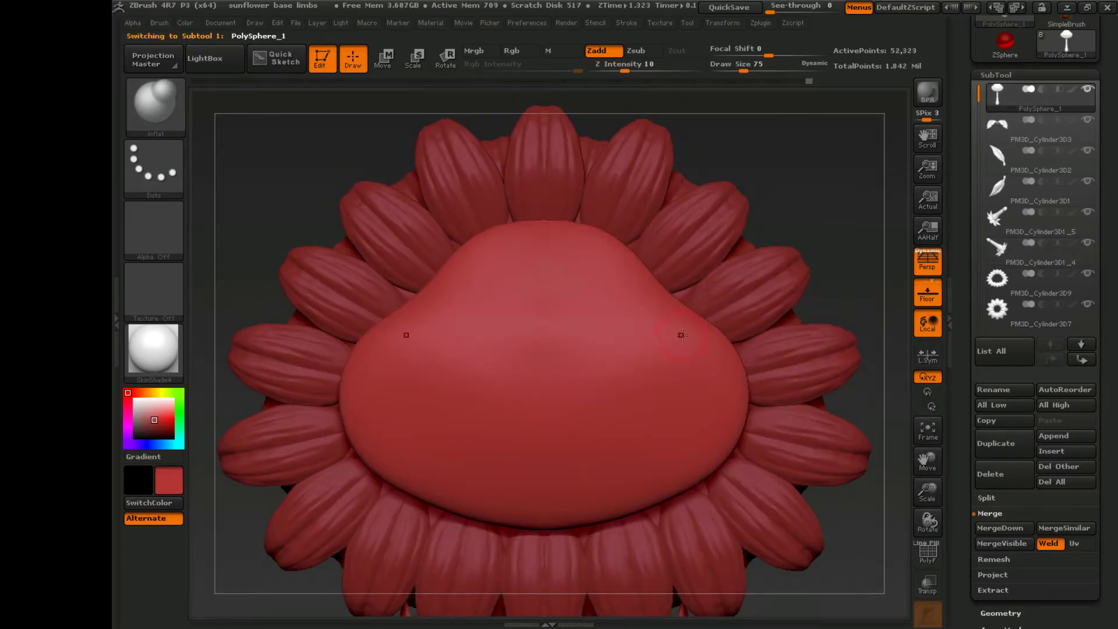
key(b)
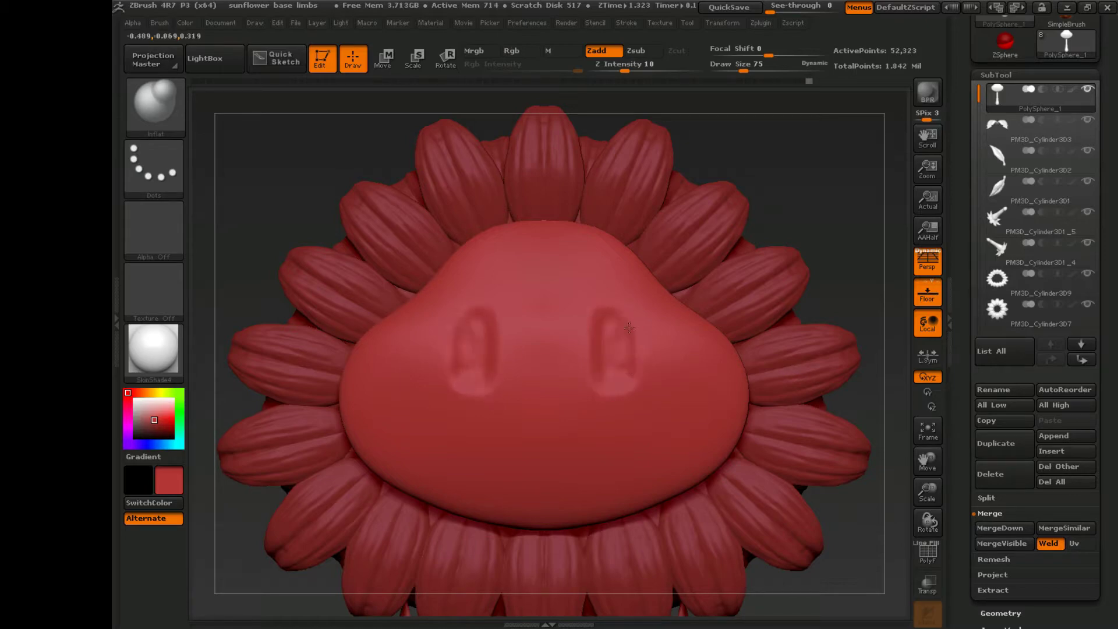
drag(629, 327, 593, 335)
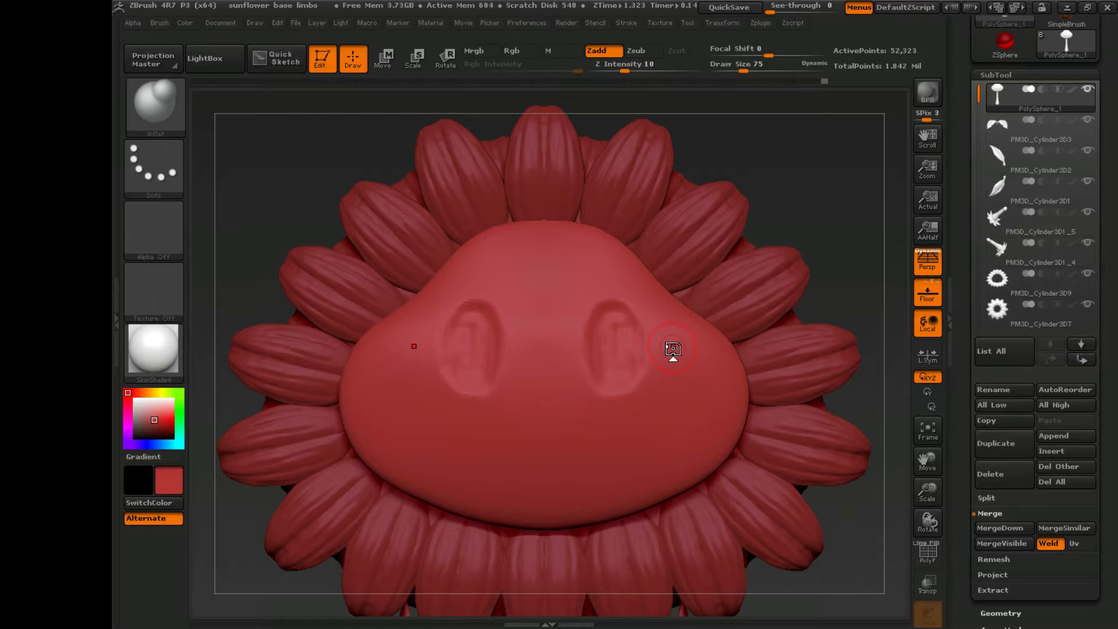
Divide the face mesh once to subdivision level 2 and smooth the eye sockets.
scroll(1036, 292, down, 5)
click(1000, 366)
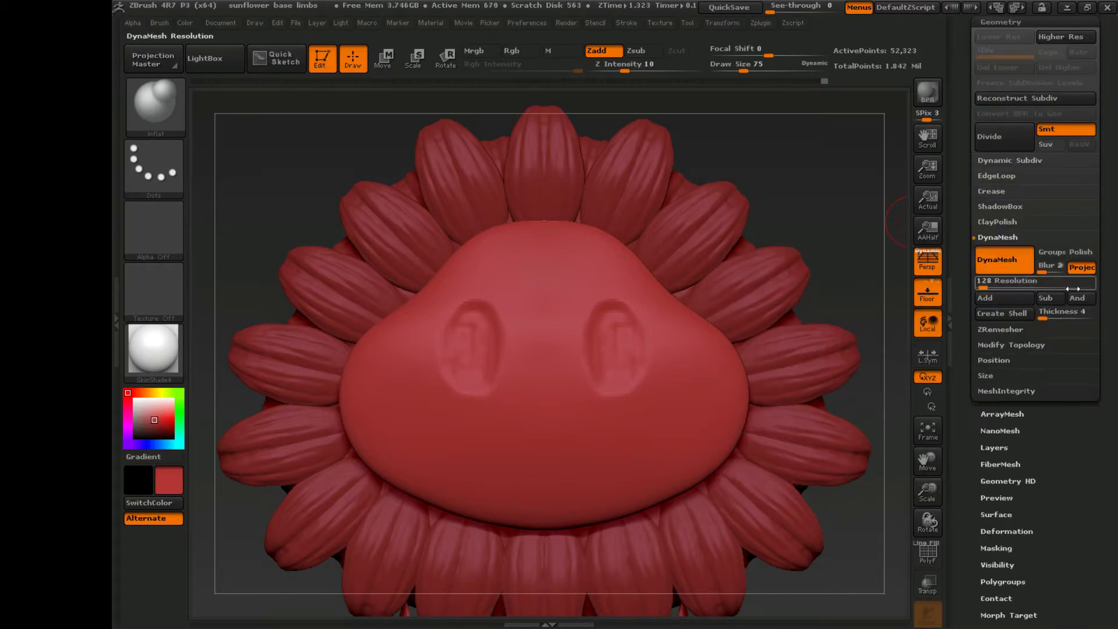
click(1002, 297)
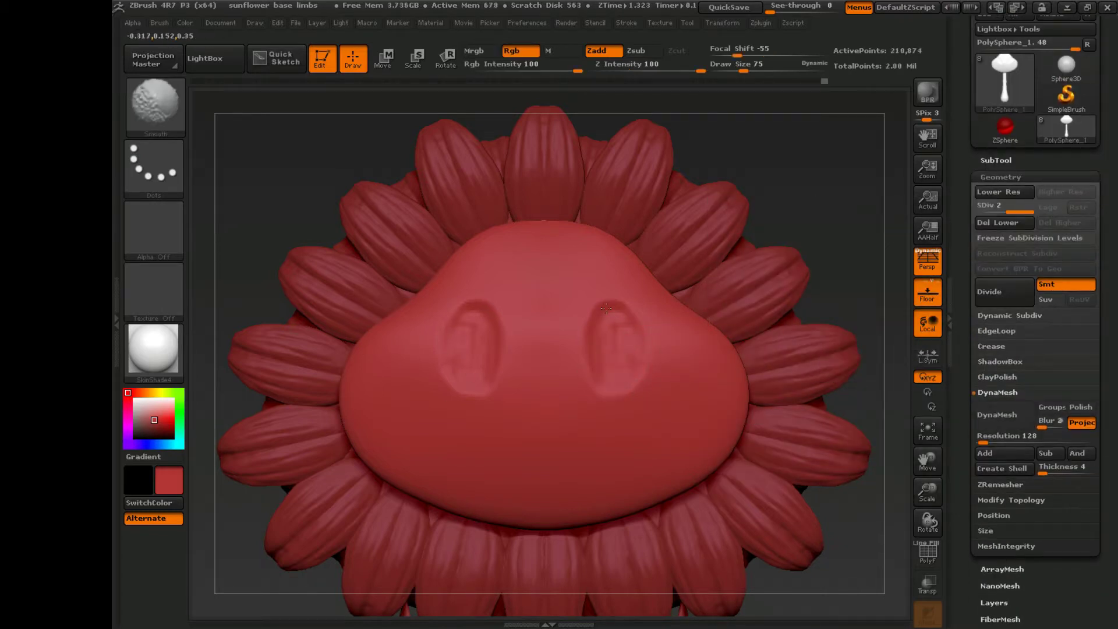
key(shift)
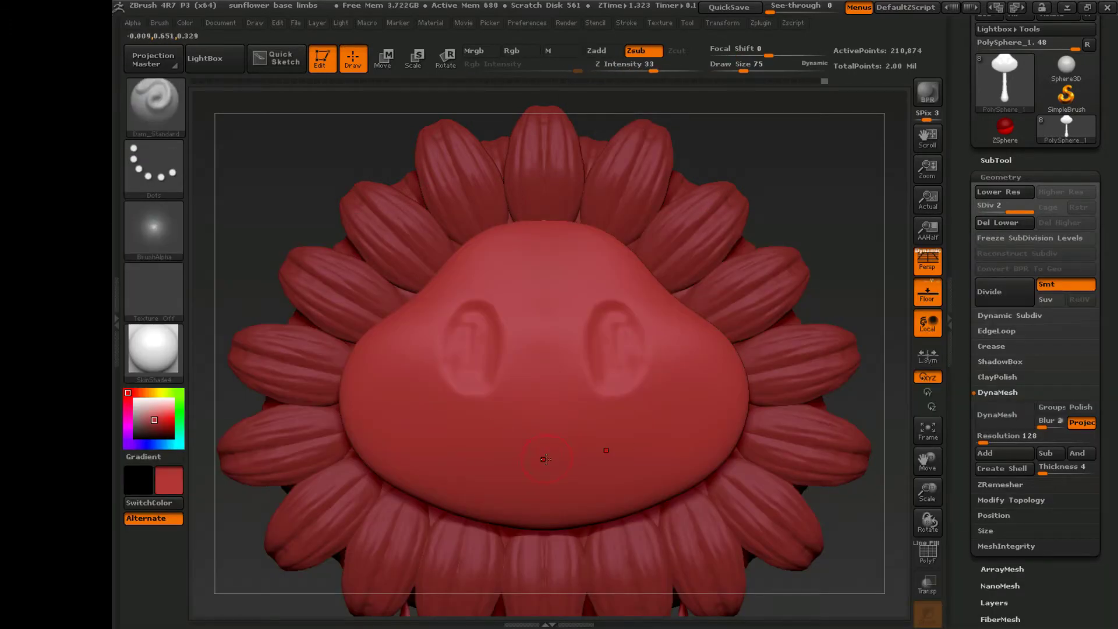
Try to carve a wide smiling mouth line across the lower face with the Dam_Standard brush.
key(ctrl+shift+z)
key(ctrl+z)
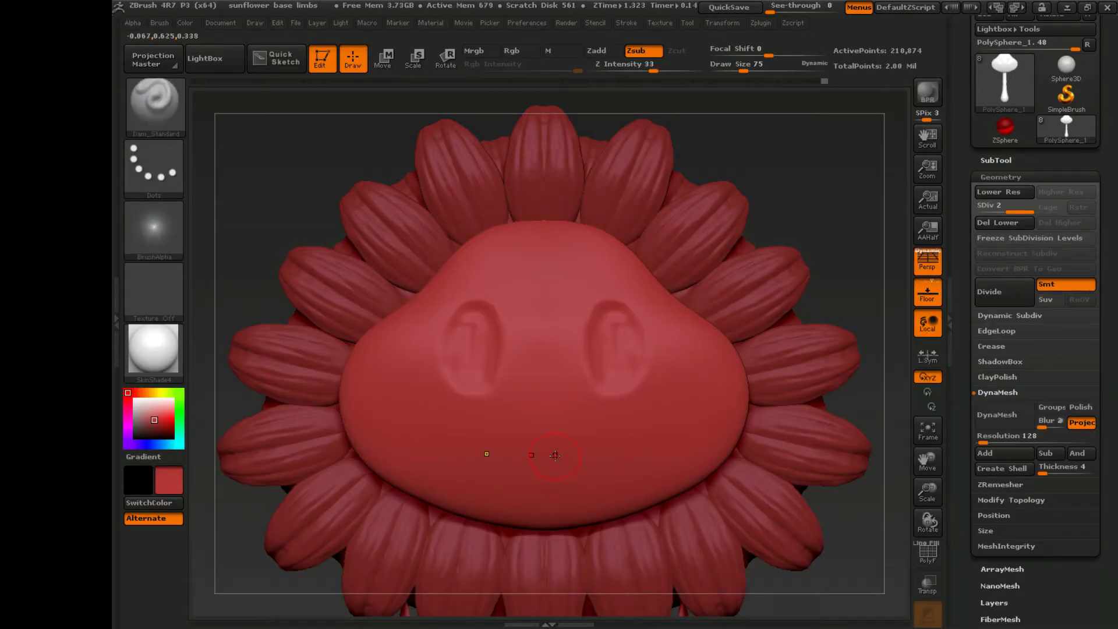
key(ctrl+z)
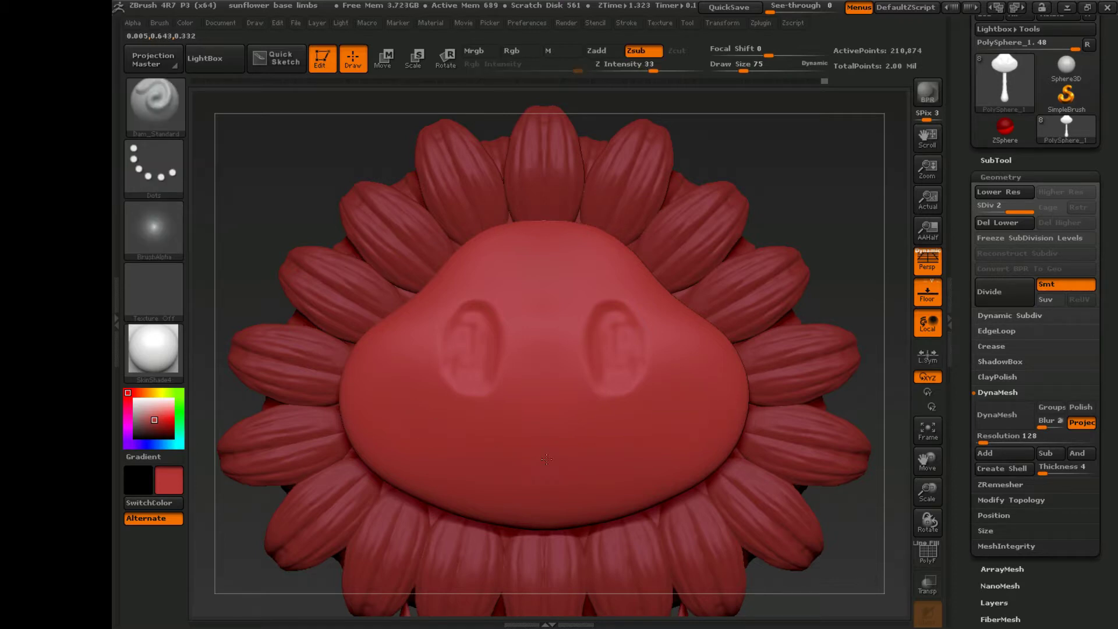
drag(689, 420, 690, 420)
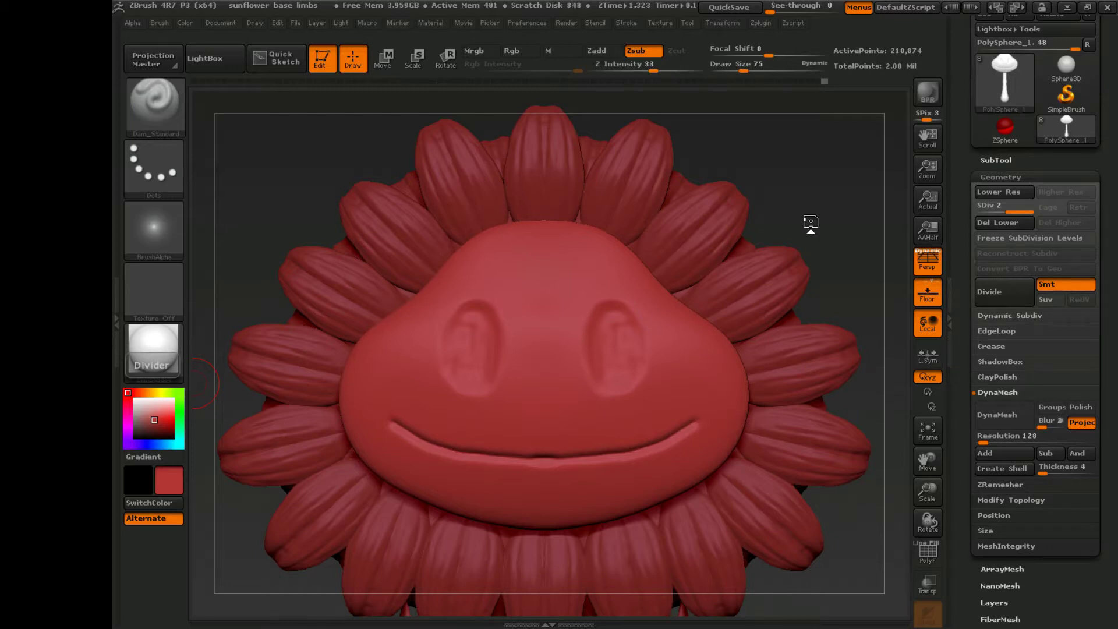
key(ctrl+z)
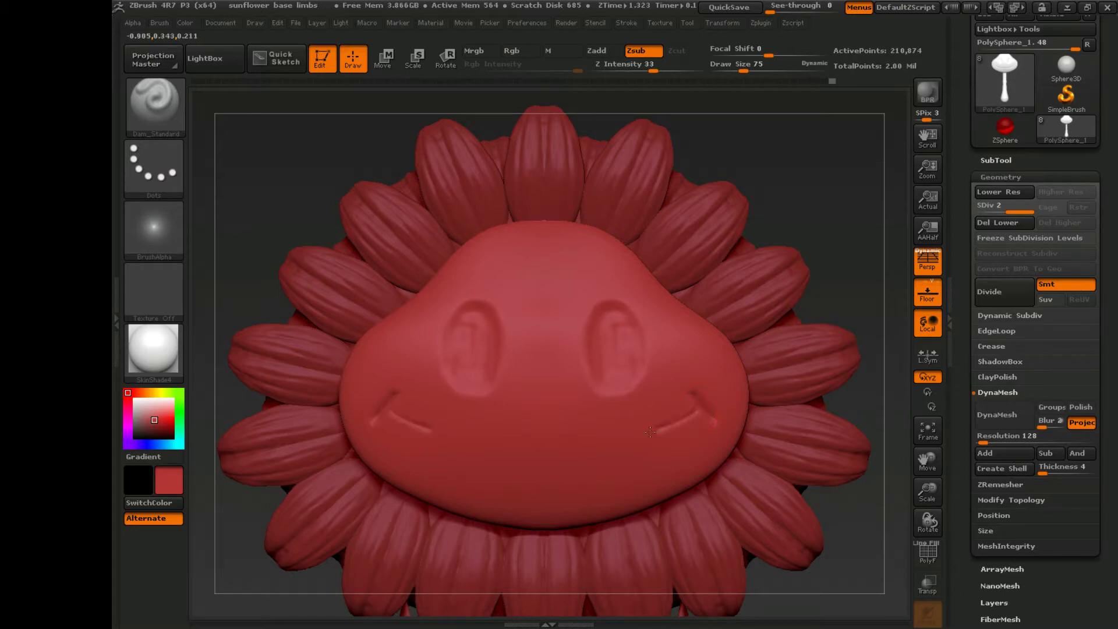
Carve a wide smile with short creases at both corners using Dam_Standard, stepping through undo and redo to compare the strokes.
key(ctrl+z)
key(ctrl+z)
key(ctrl+z)
key(ctrl+shift+z)
key(ctrl+shift+z)
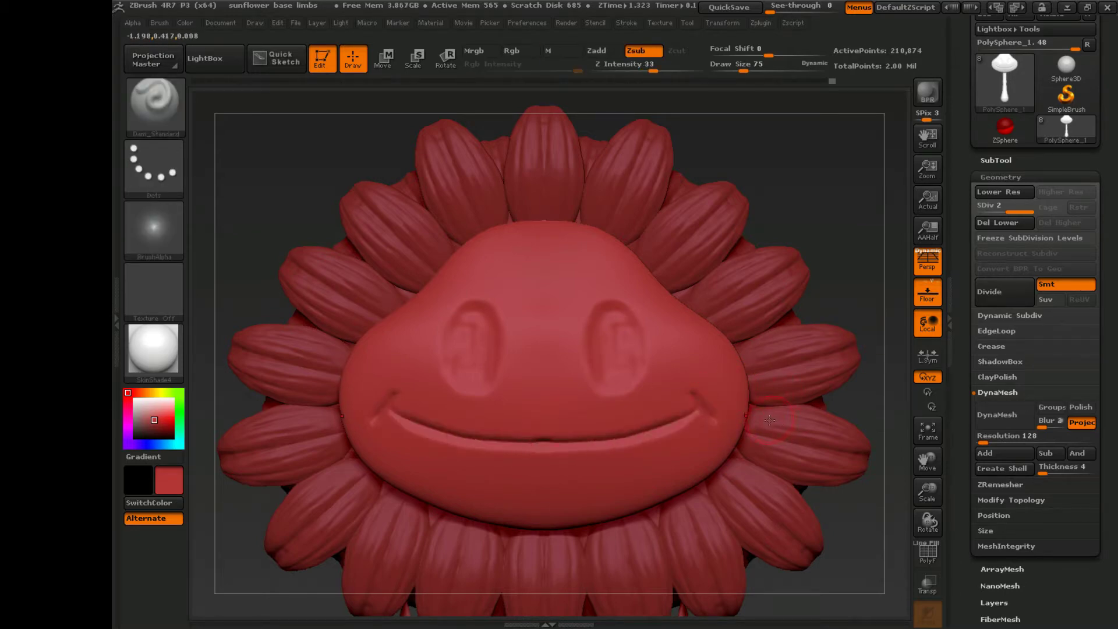
drag(769, 419, 861, 403)
key(ctrl+z)
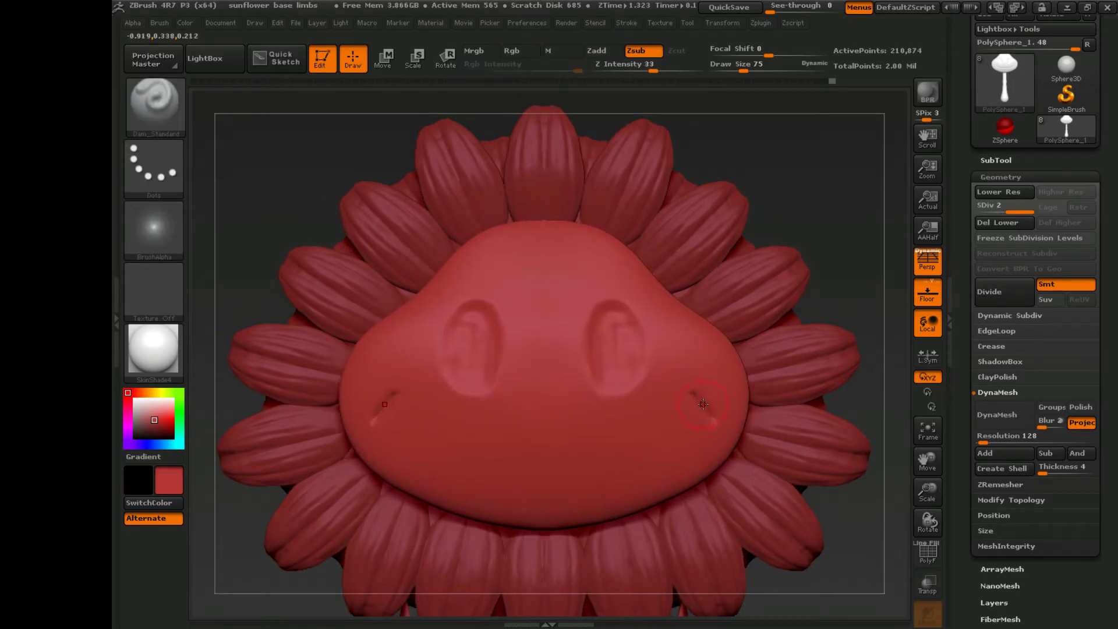
key(ctrl+shift+z)
key(ctrl+z)
key(ctrl+z)
key(ctrl+shift+z)
drag(867, 410, 844, 477)
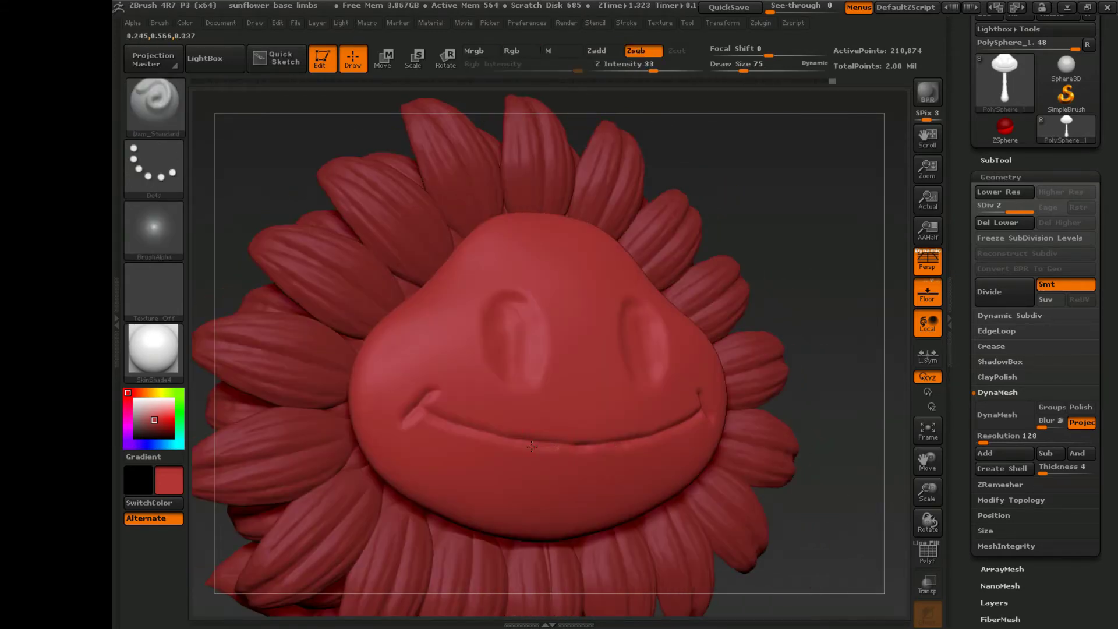
Choose the Move brush and reshape the mouth corners and cheeks from the side of the face.
mouse_move(611, 448)
alt+mouse_down()
mouse_move(811, 411)
mouse_move(863, 437)
mouse_move(704, 445)
alt+mouse_up()
text(b)
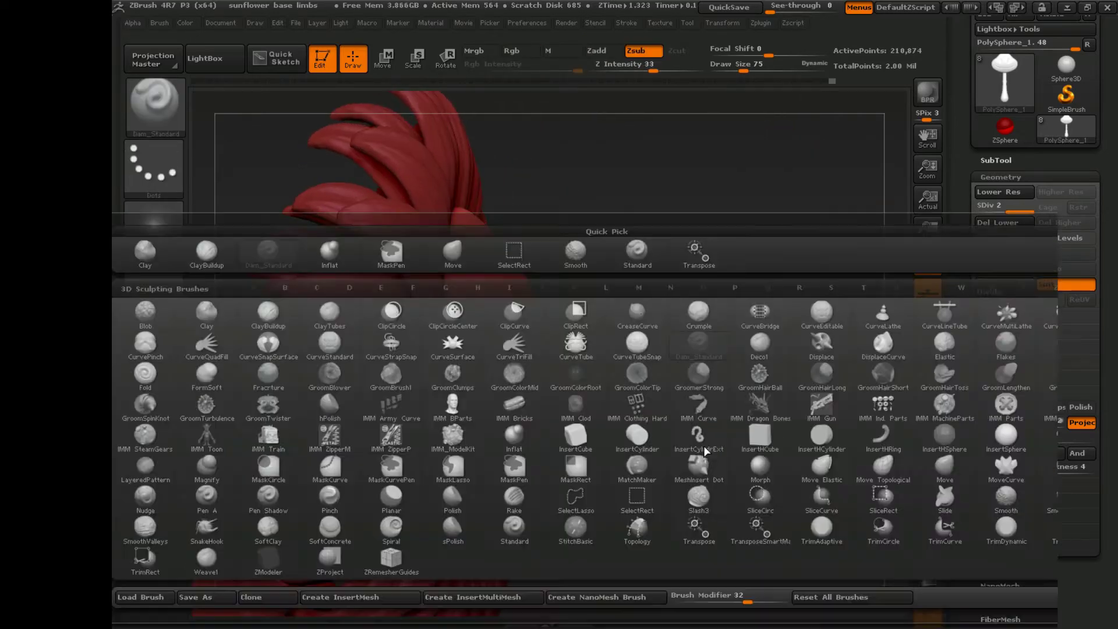
text(mvs197)
key(Return)
drag(519, 451, 756, 442)
drag(467, 471, 582, 390)
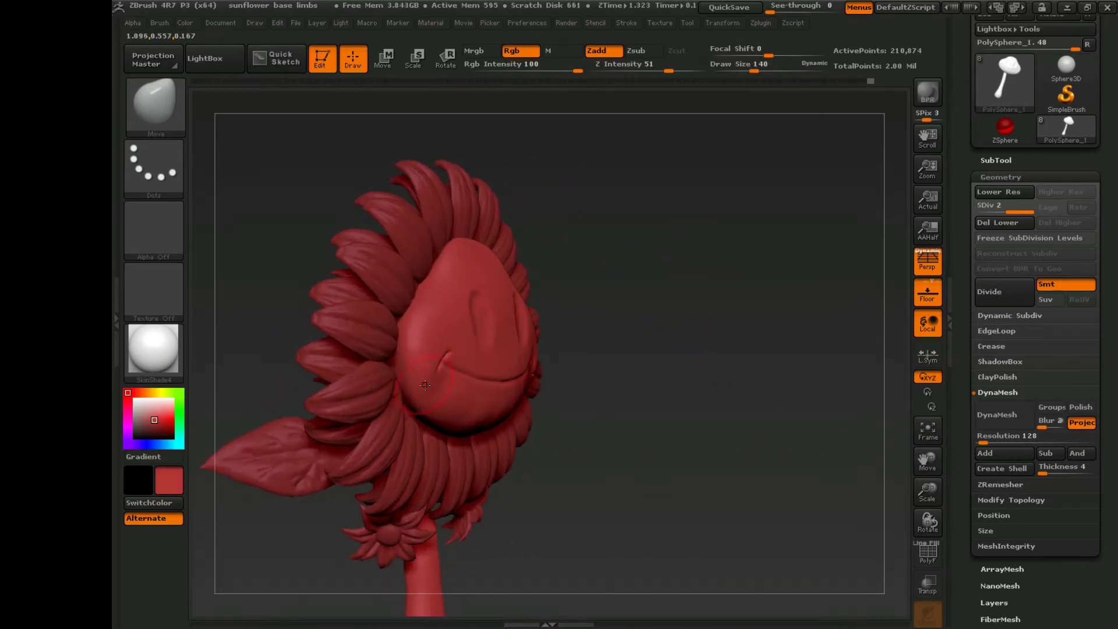
drag(425, 384, 836, 316)
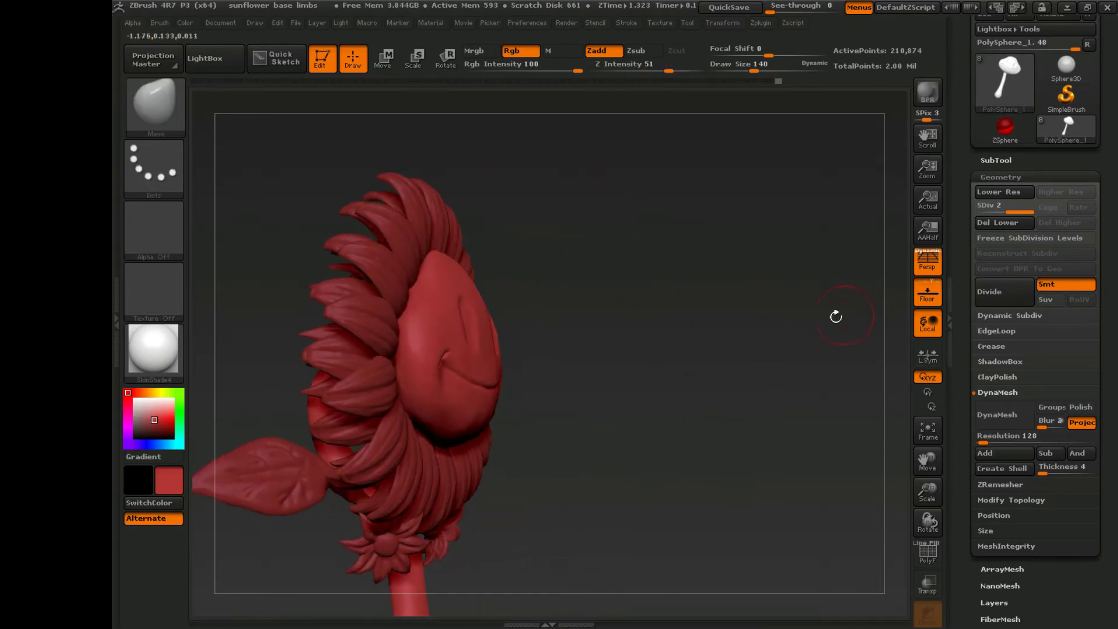
Adjust the face's cheeks and chin with the Move brush at draw sizes 220 and 136, turning between front and side views.
key(bracketright)
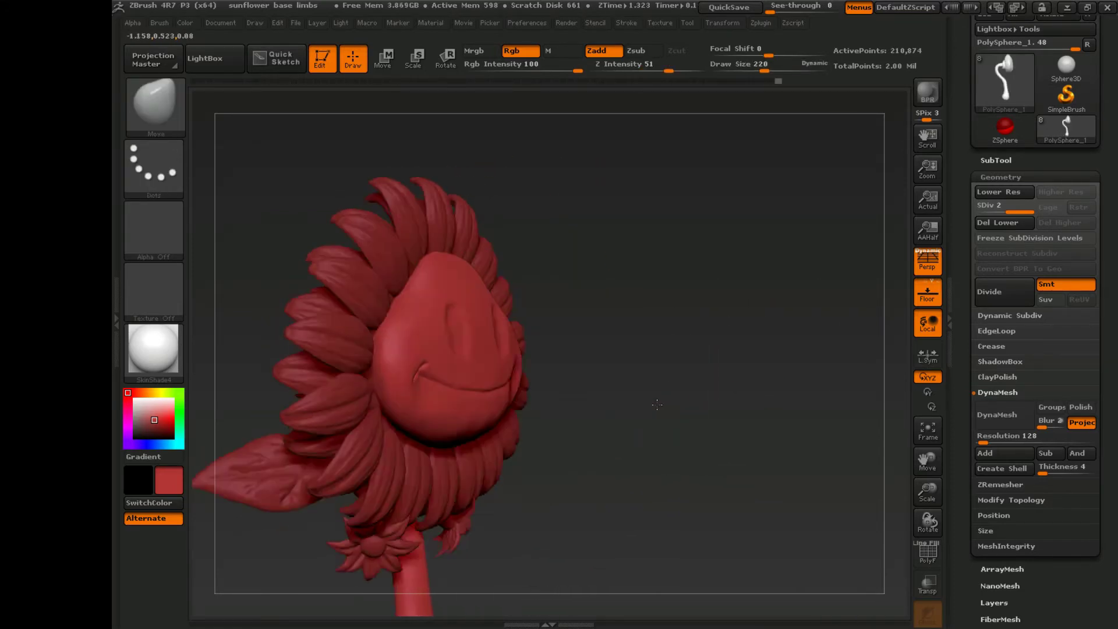
drag(658, 404, 733, 402)
key(shift)
drag(652, 339, 677, 347)
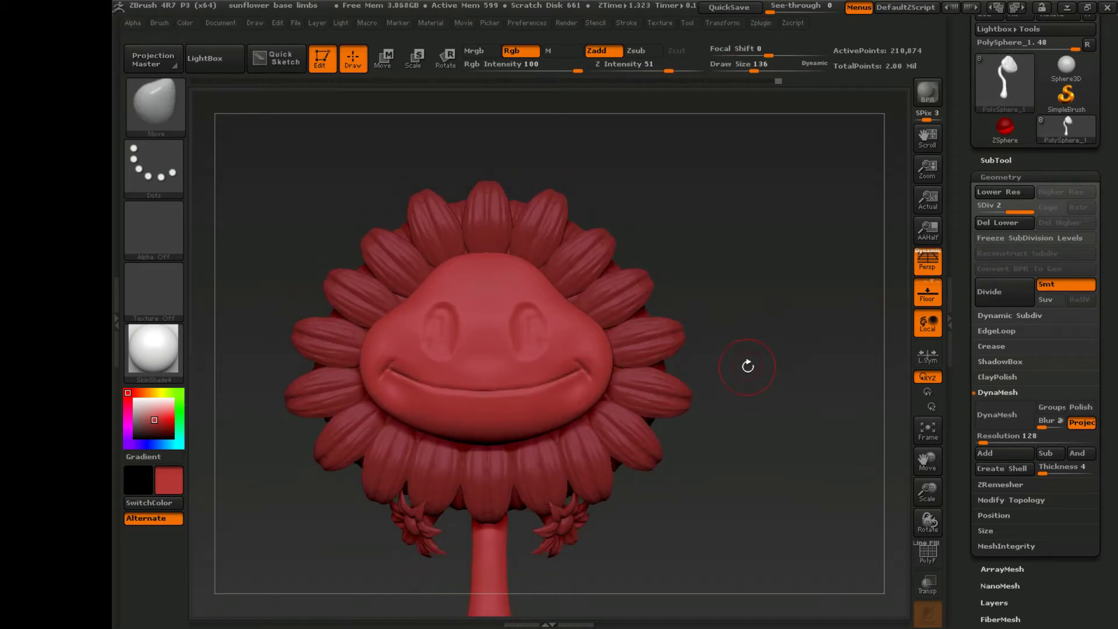
drag(747, 366, 832, 370)
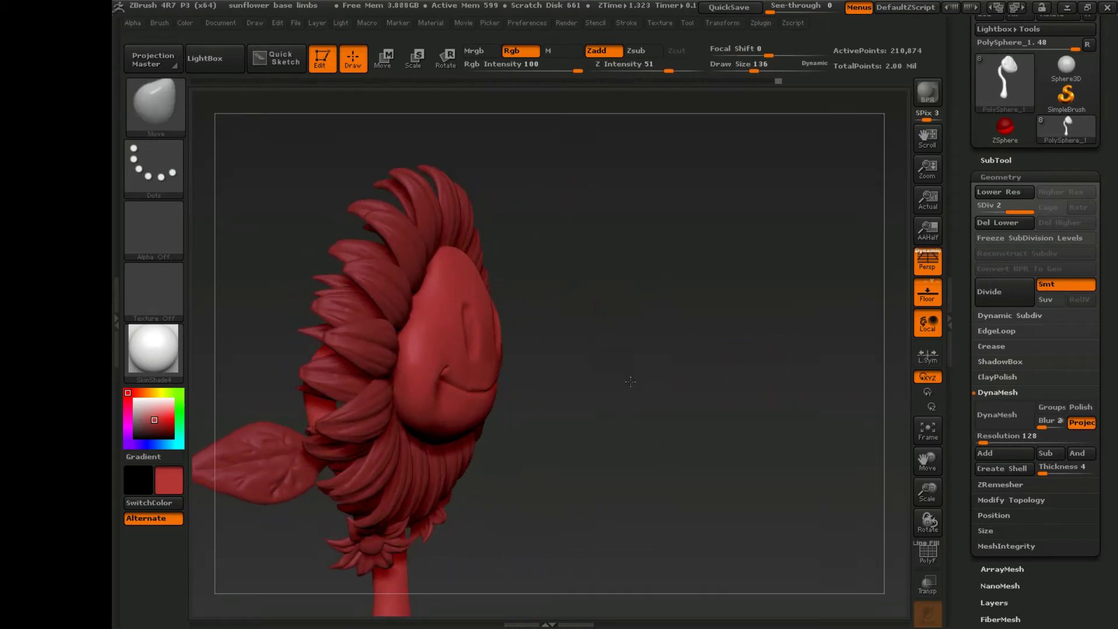
Work over the front of the face in profile with the Blob brush at draw size 297.
key(b)
key(b)
key(l)
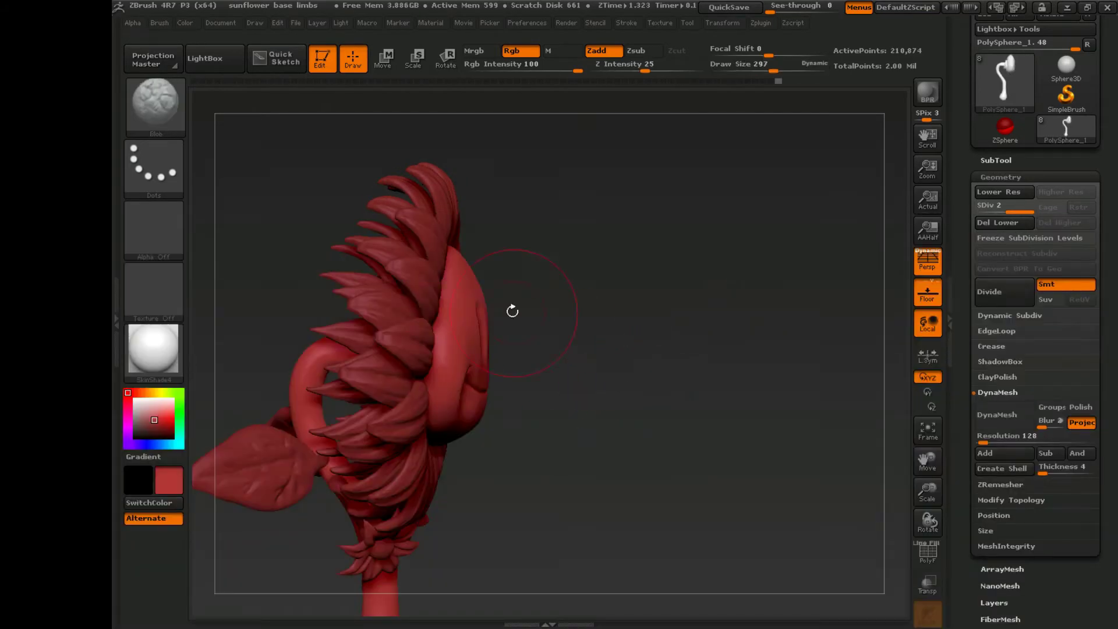
drag(590, 345, 488, 337)
drag(637, 347, 481, 329)
Return to the Move brush and reshape the face's profile around the eyes and mouth at draw size 226.
key(b)
key(m)
key(v)
drag(523, 373, 752, 344)
key(s)
click(541, 338)
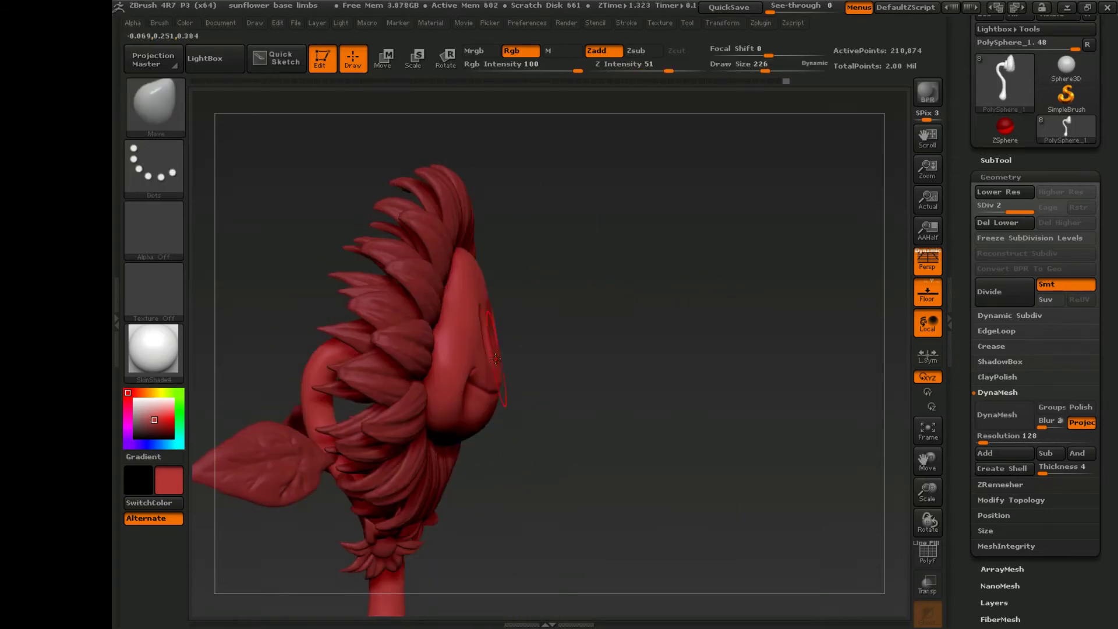
mouse_move(541, 338)
mouse_down()
mouse_move(791, 307)
mouse_move(784, 286)
mouse_up()
Refine the lips and cheeks with the Move brush at draw size 155, bringing the face back to a front view.
key(s)
mouse_move(768, 233)
mouse_down()
mouse_move(788, 324)
mouse_move(836, 293)
mouse_up()
mouse_move(513, 306)
mouse_down()
mouse_move(666, 338)
mouse_move(688, 314)
mouse_up()
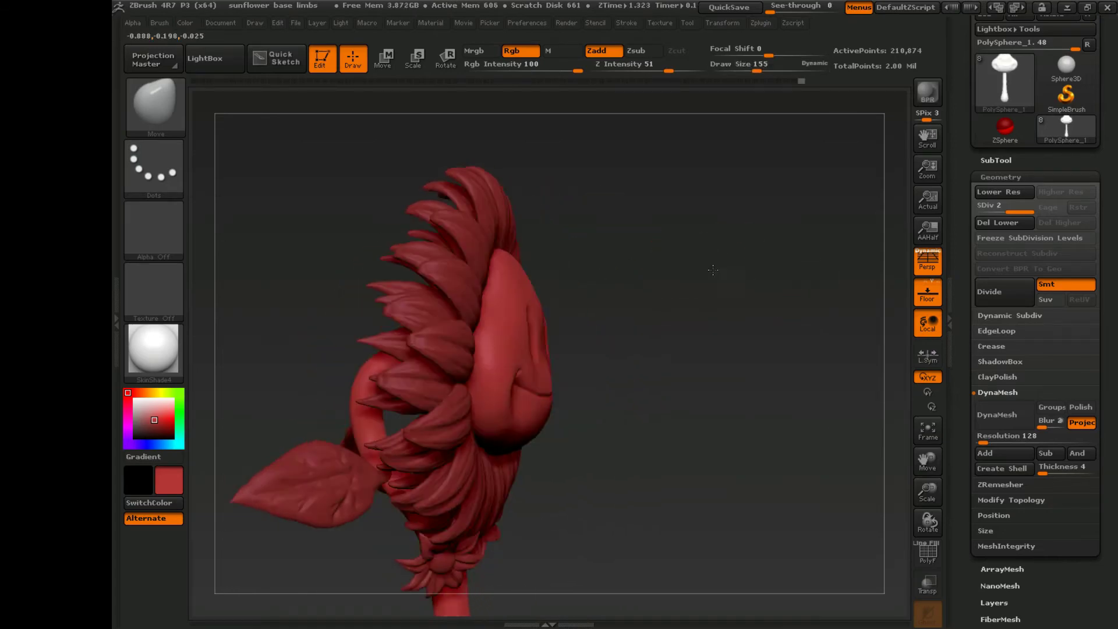
drag(712, 269, 784, 276)
shift+drag(669, 291, 881, 237)
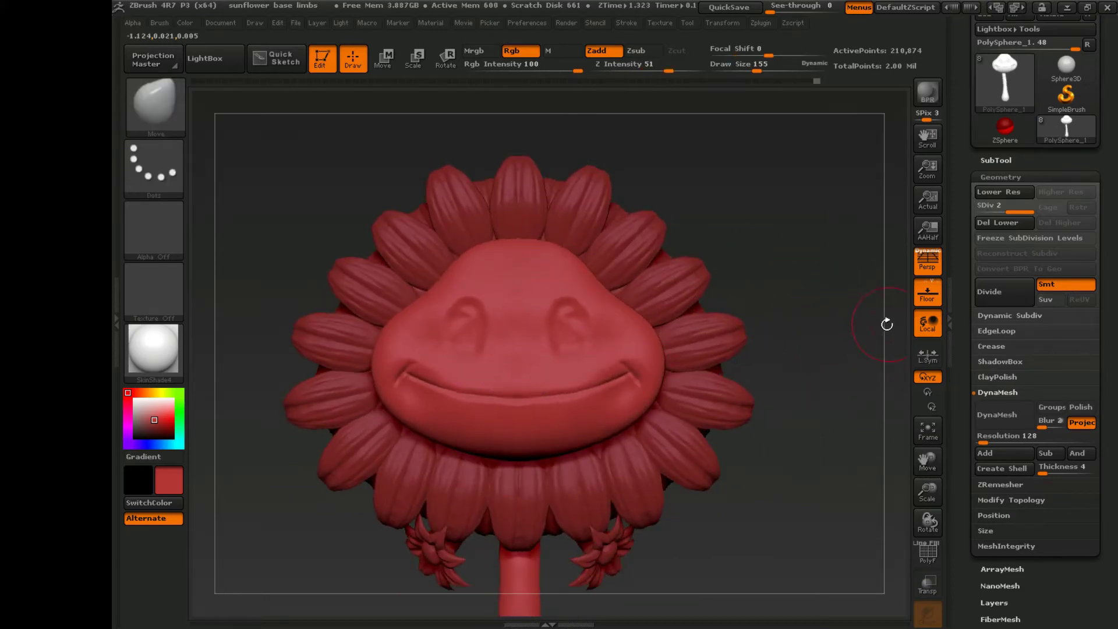
Insert a Sphere3D as a new subtool, select it and scale it down to eyeball size.
drag(1009, 154, 1009, 187)
click(1009, 187)
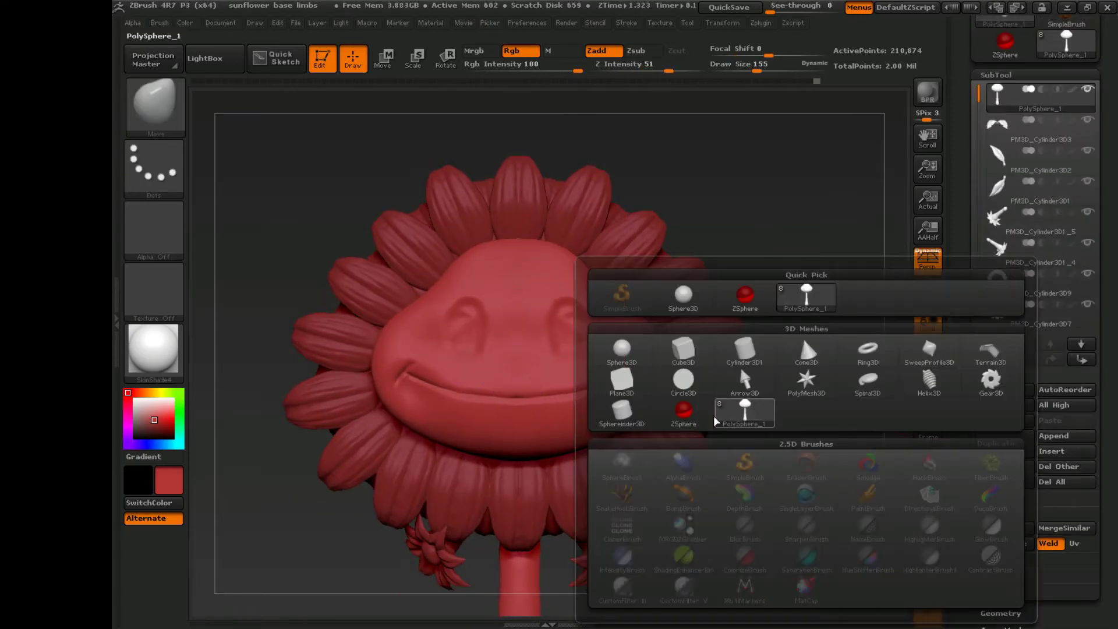
click(666, 304)
key(e)
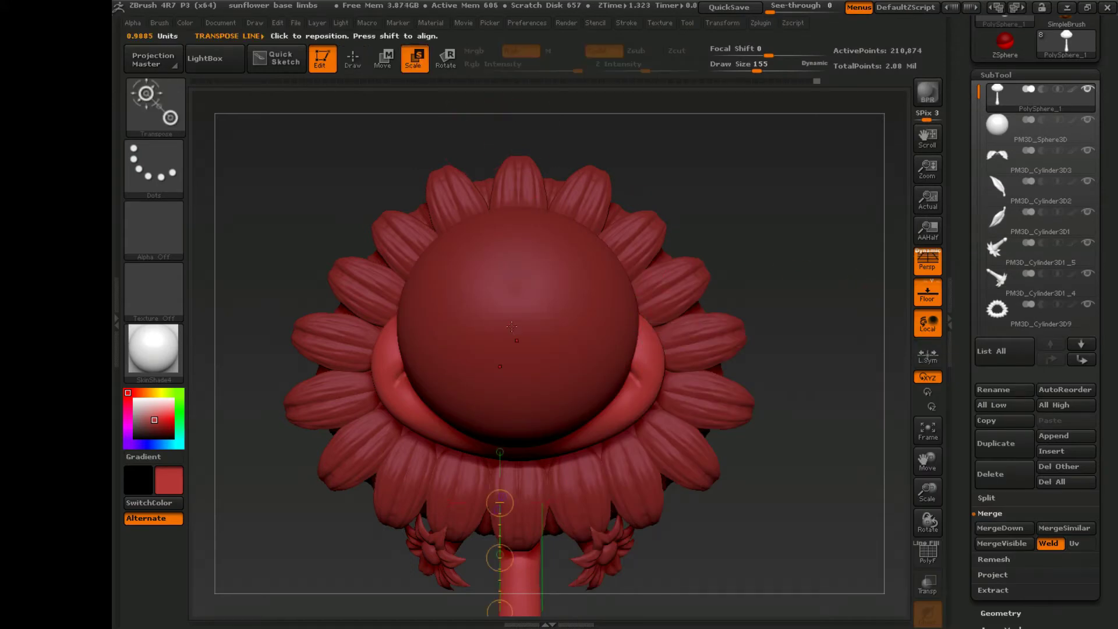
alt+click(553, 325)
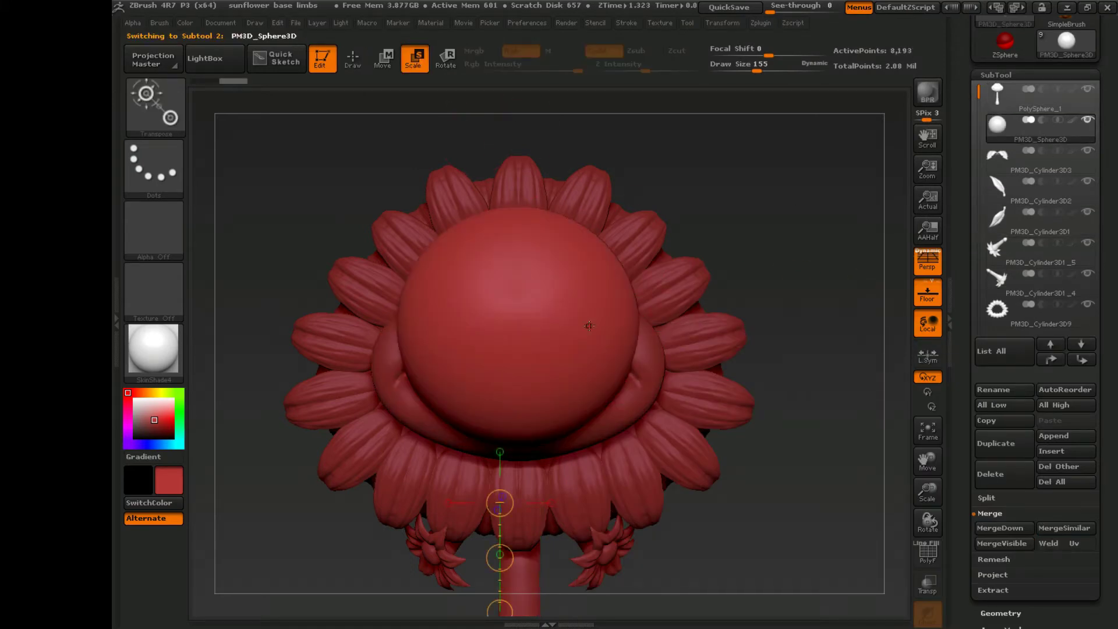
mouse_move(521, 332)
mouse_down()
mouse_move(521, 122)
mouse_move(521, 150)
mouse_up()
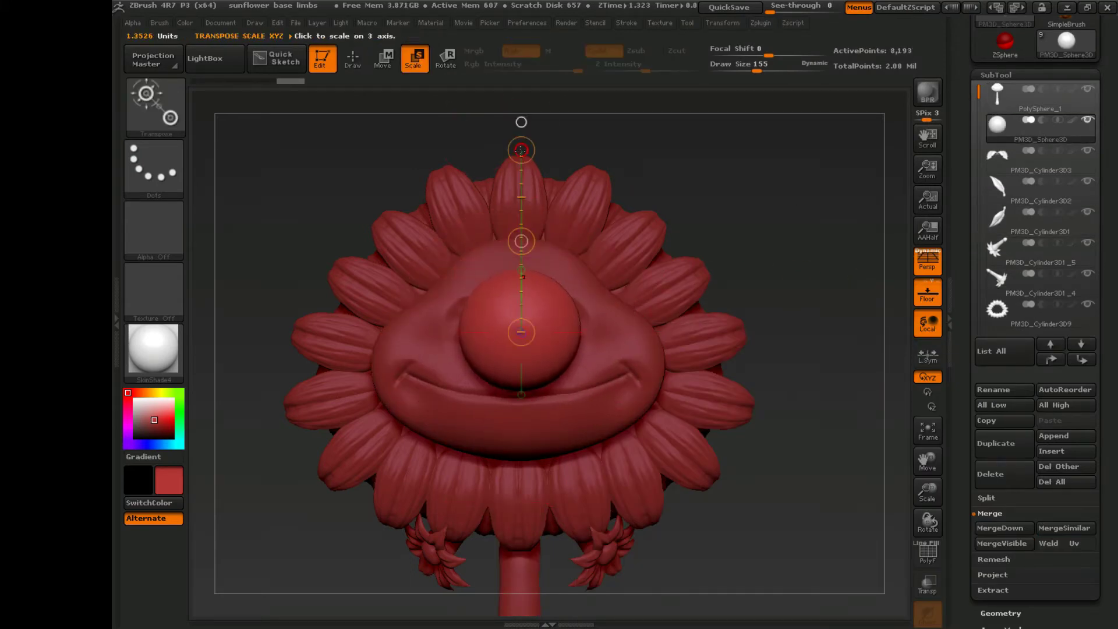
Move the sphere into the right-hand eye socket as a narrow upright oval and seat it in the face using the side view.
click(384, 58)
drag(521, 332, 728, 332)
mouse_move(612, 331)
mouse_down()
mouse_move(588, 332)
mouse_move(613, 332)
mouse_up()
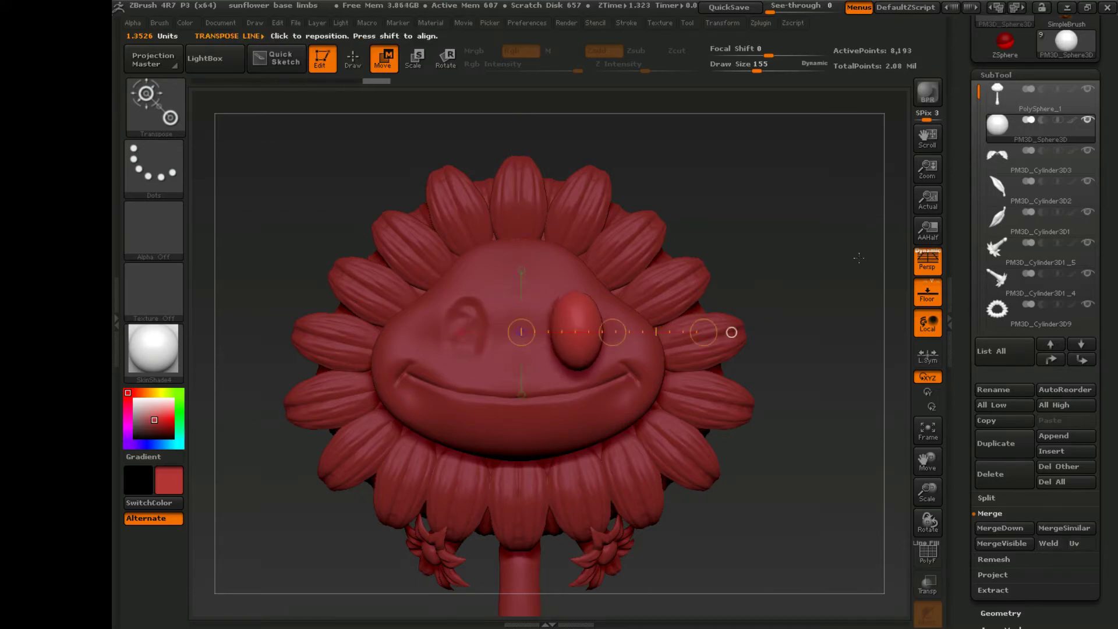
drag(858, 257, 555, 334)
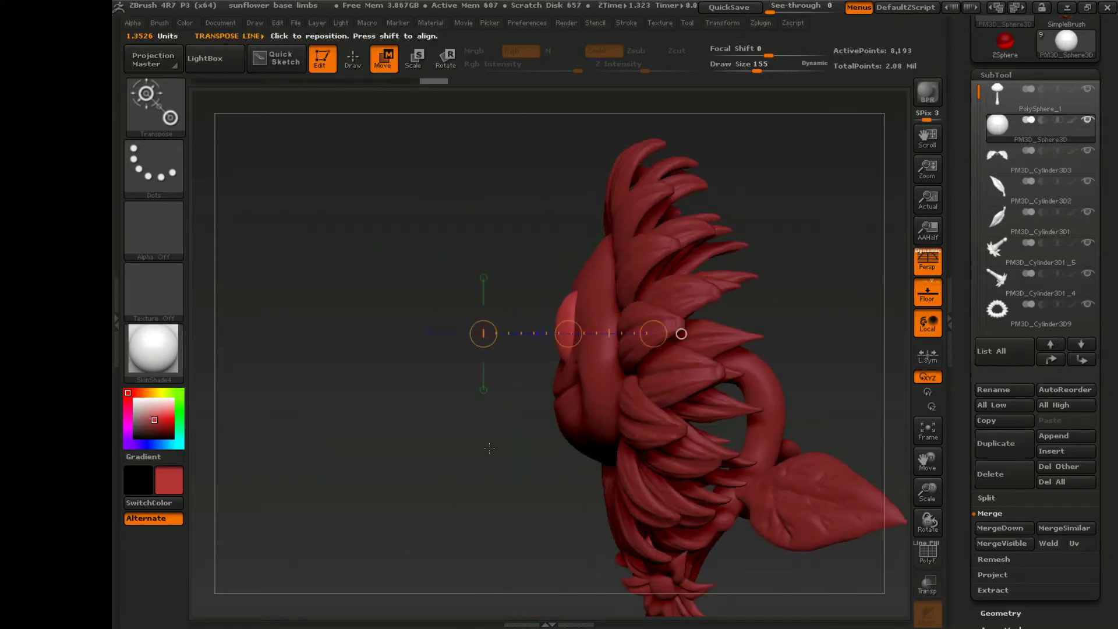
mouse_move(489, 447)
mouse_down()
mouse_move(786, 379)
mouse_move(862, 297)
mouse_move(580, 332)
mouse_move(454, 329)
mouse_move(661, 331)
mouse_move(529, 477)
mouse_move(752, 330)
mouse_move(556, 472)
mouse_up()
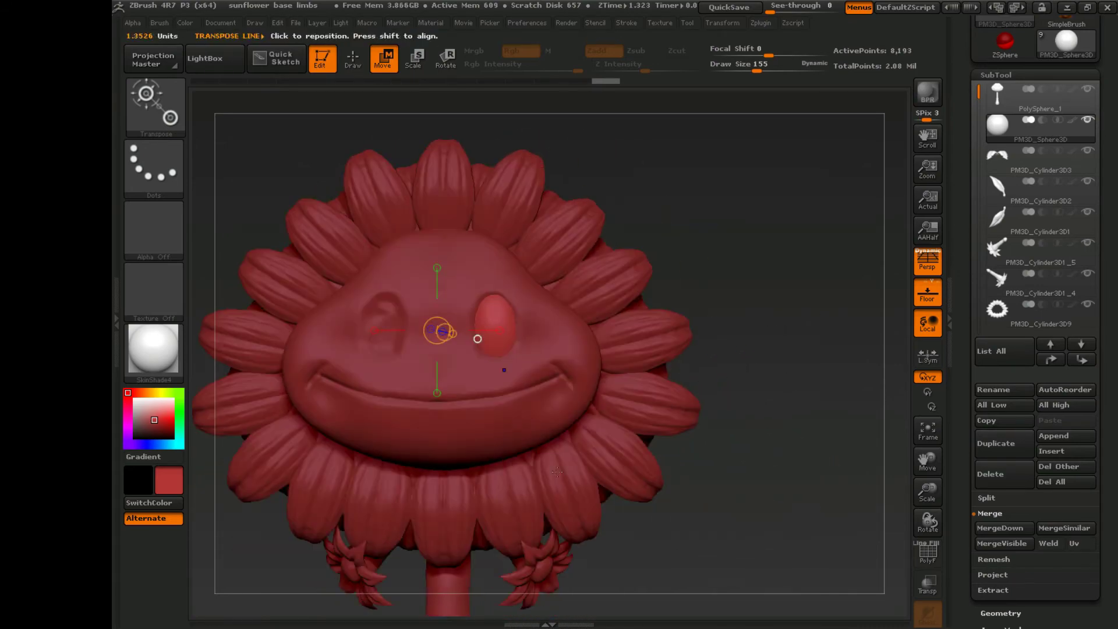
drag(927, 492, 919, 480)
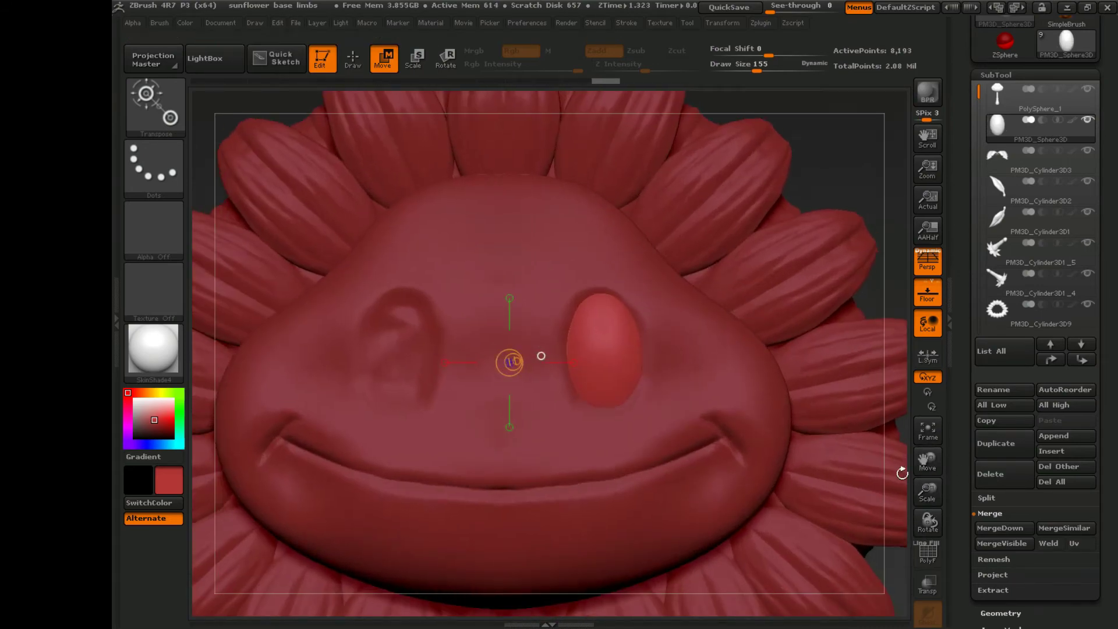
Reduce the draw size to 26 and try masking the top of the eyeball.
click(354, 60)
text(s56)
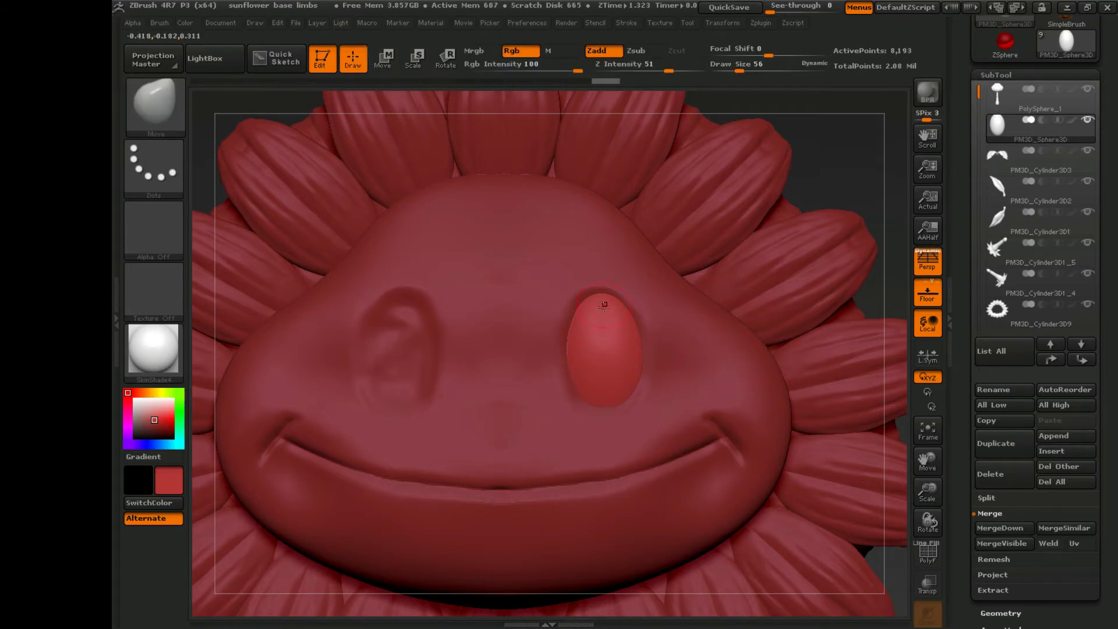
key(ctrl)
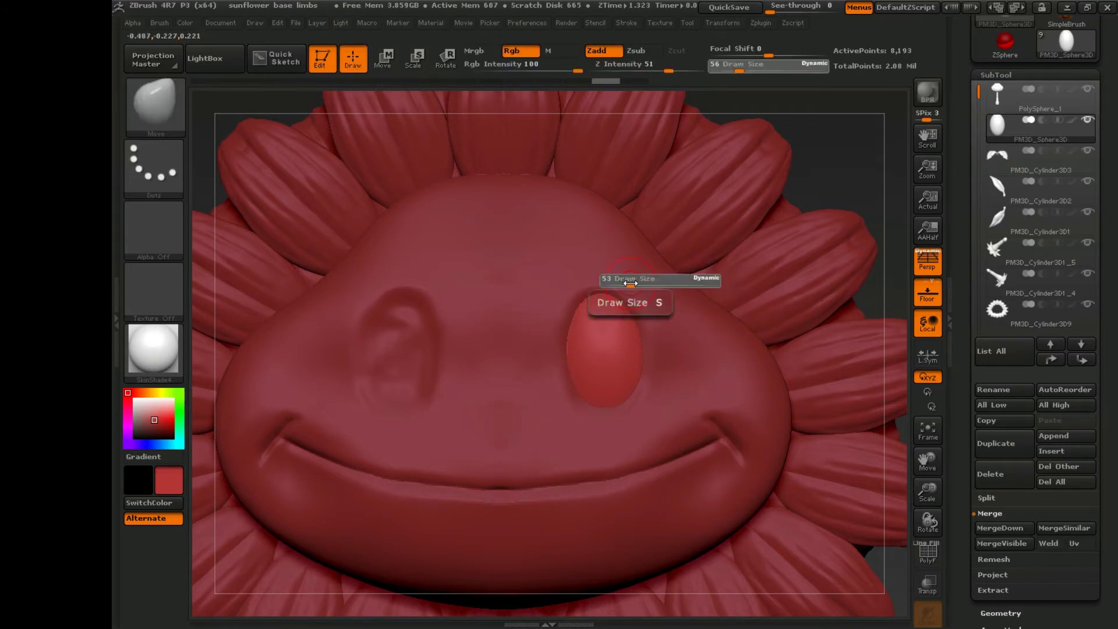
Duplicate the eyeball subtool and scale the copy up slightly around the original as an eyelid shell.
scroll(1068, 392, down, 3)
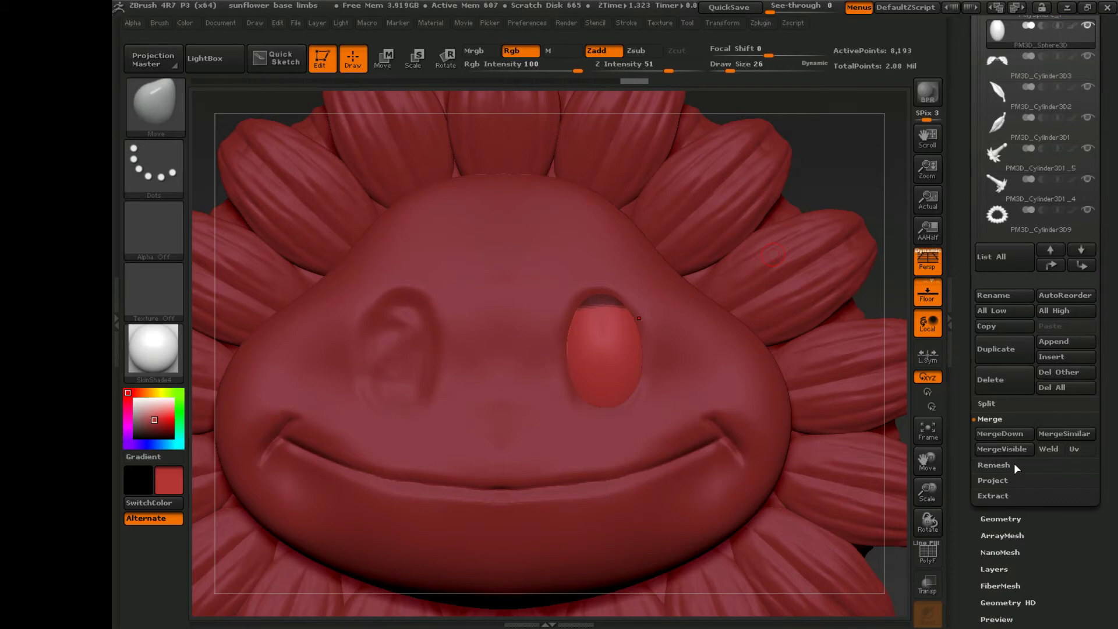
scroll(1014, 463, up, 3)
click(995, 496)
key(e)
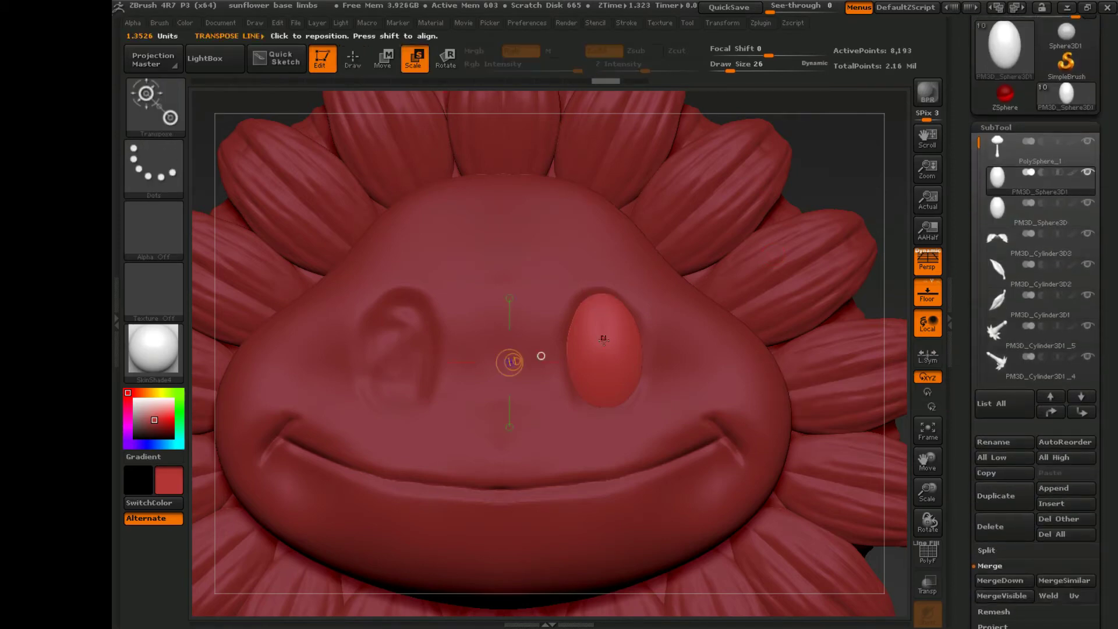
drag(606, 357, 605, 207)
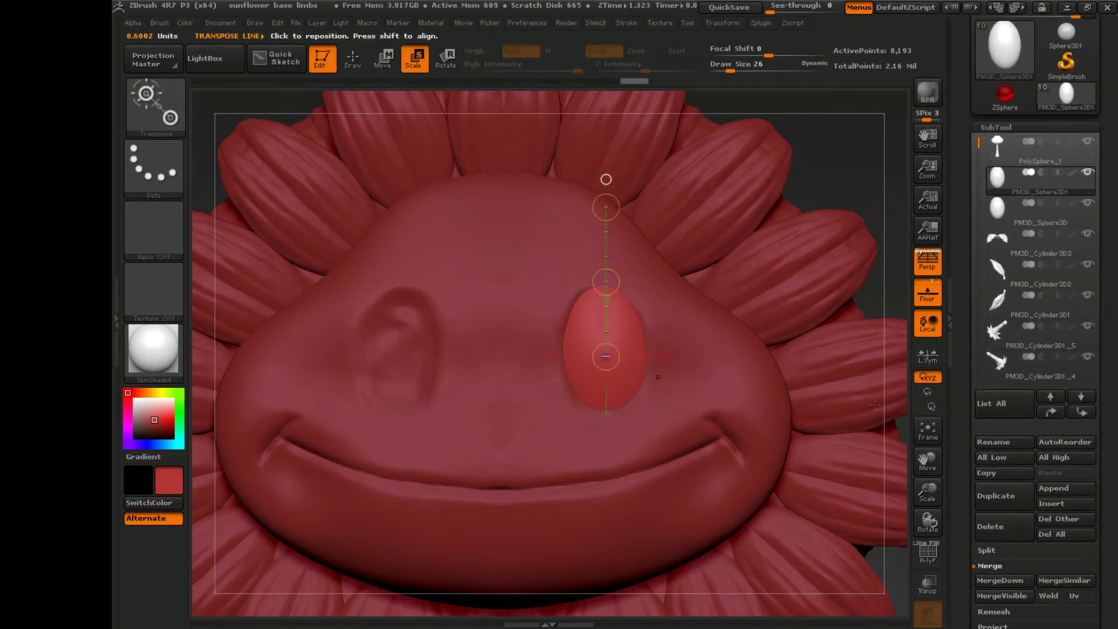
Mask a wide horizontal band across the middle of the eyelid shell at draw size 26.
key(q)
ctrl+drag(648, 355, 557, 364)
mouse_move(928, 521)
mouse_down()
mouse_move(894, 518)
mouse_move(930, 463)
mouse_up()
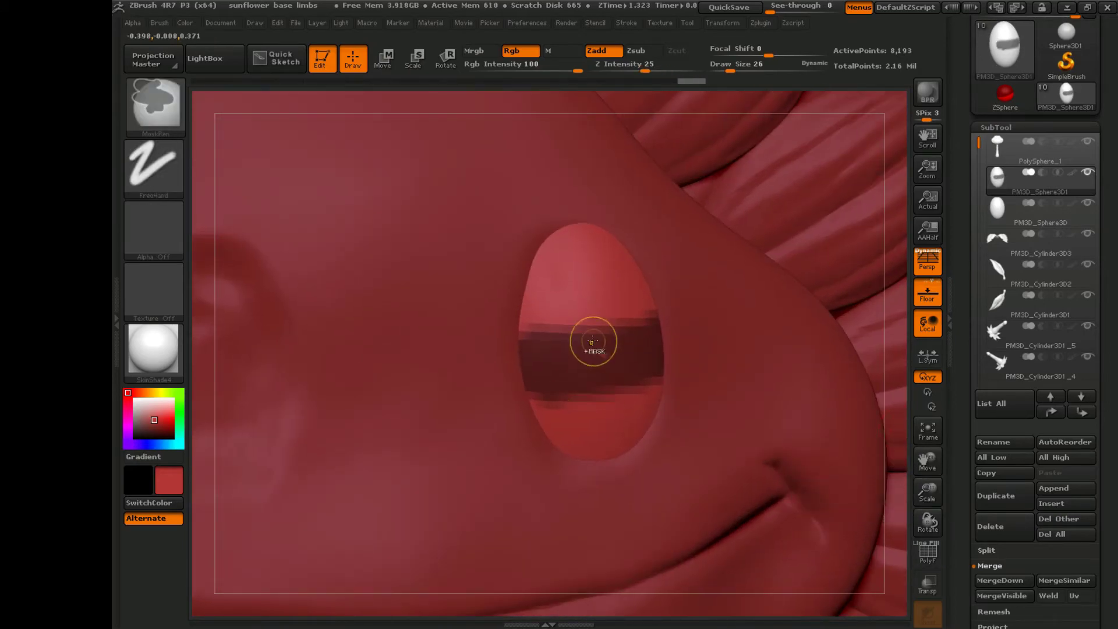
ctrl+drag(592, 340, 592, 356)
mouse_move(927, 521)
mouse_down()
mouse_move(855, 437)
mouse_move(596, 279)
mouse_up()
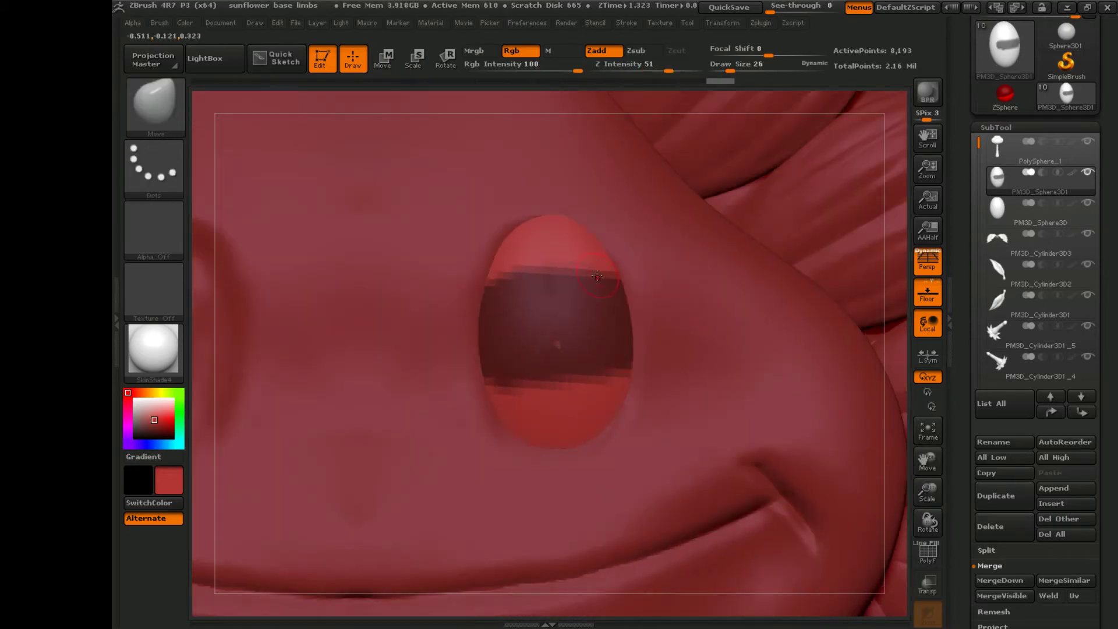
key(ctrl+z)
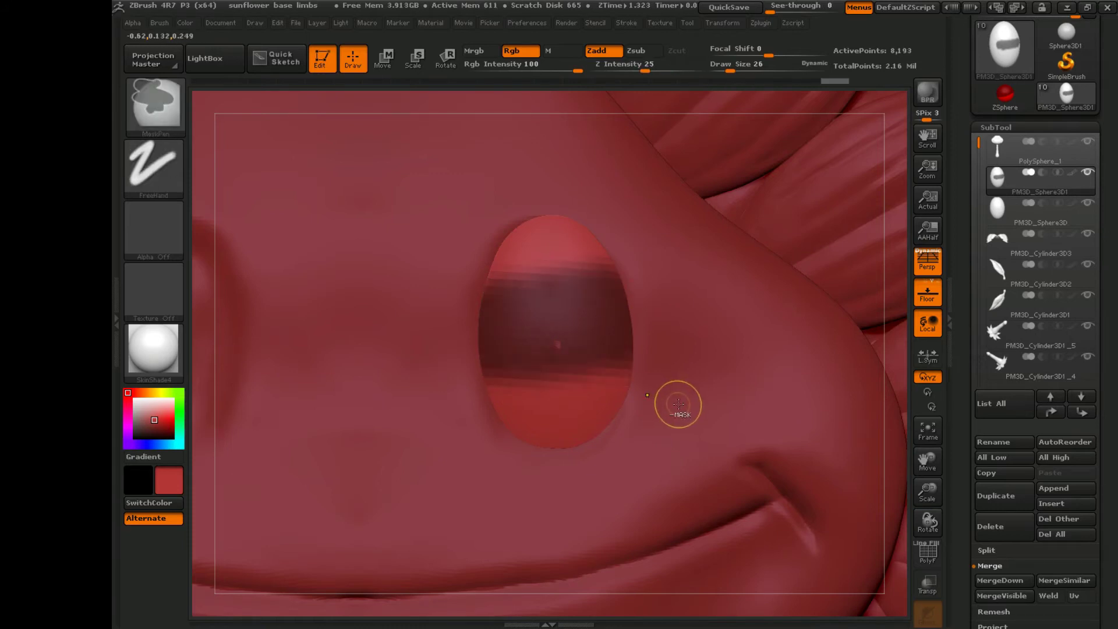
key(ctrl+shift+z)
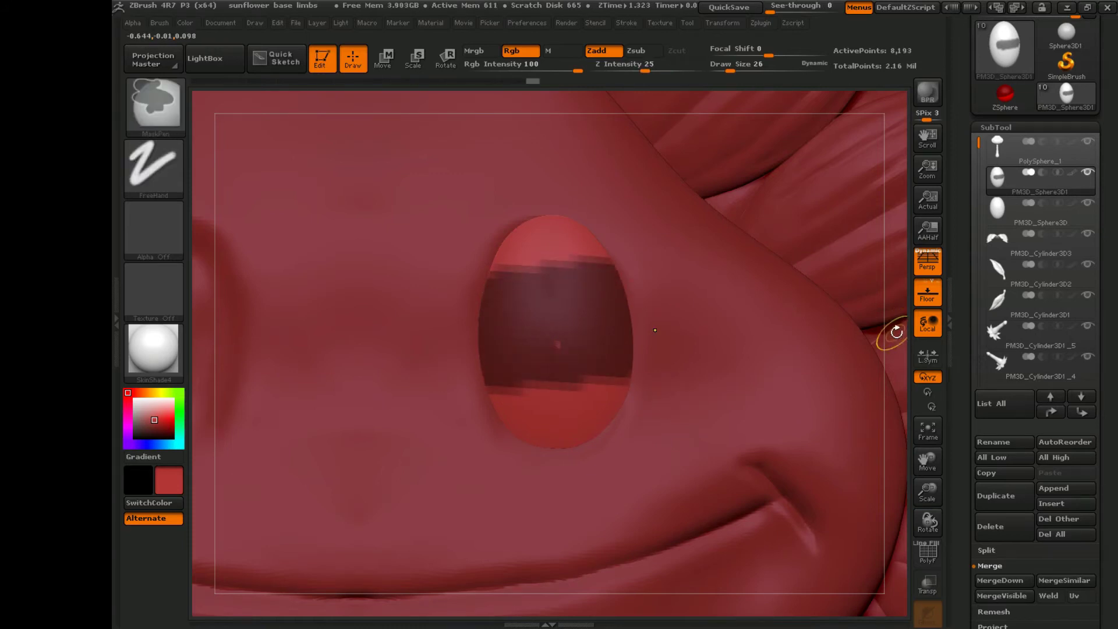
Invert the mask on the eyelid shell and try moving its unmasked middle band with the Transpose line.
key(f)
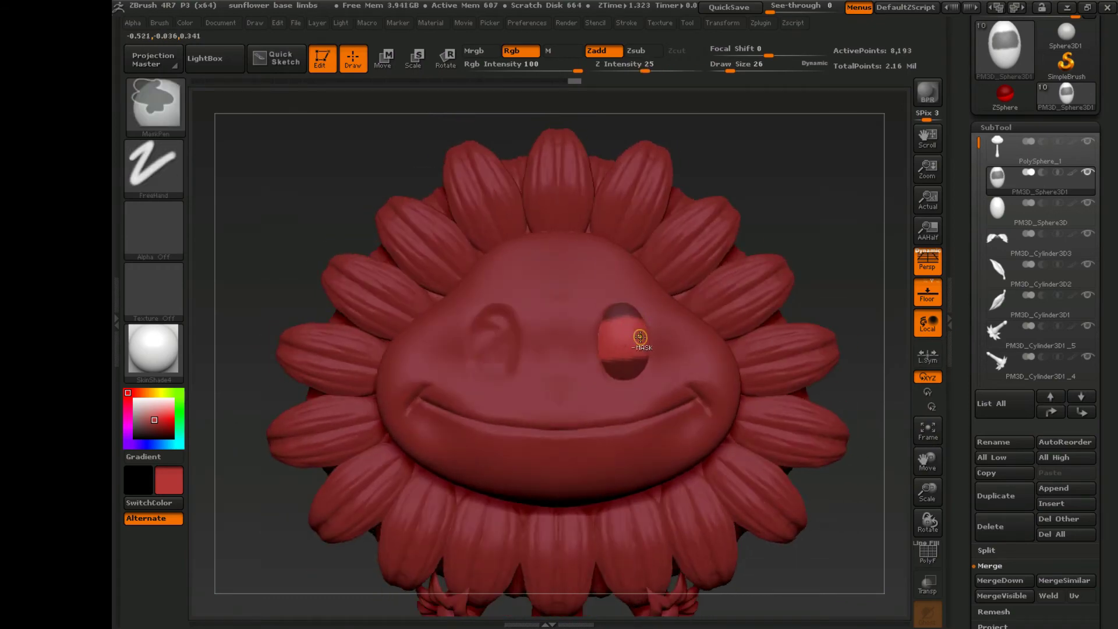
shift+drag(811, 282, 711, 309)
key(w)
drag(637, 344, 726, 344)
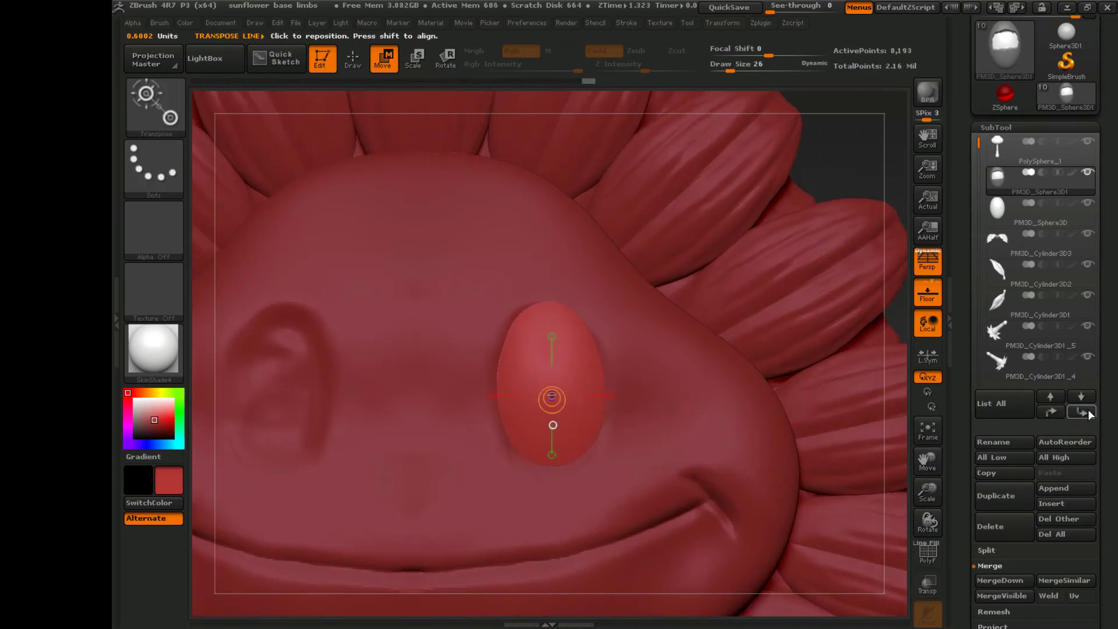
Try converting the eyelid shell to DynaMesh at resolution 128 and undo it.
scroll(1057, 299, down, 6)
click(1000, 304)
click(996, 260)
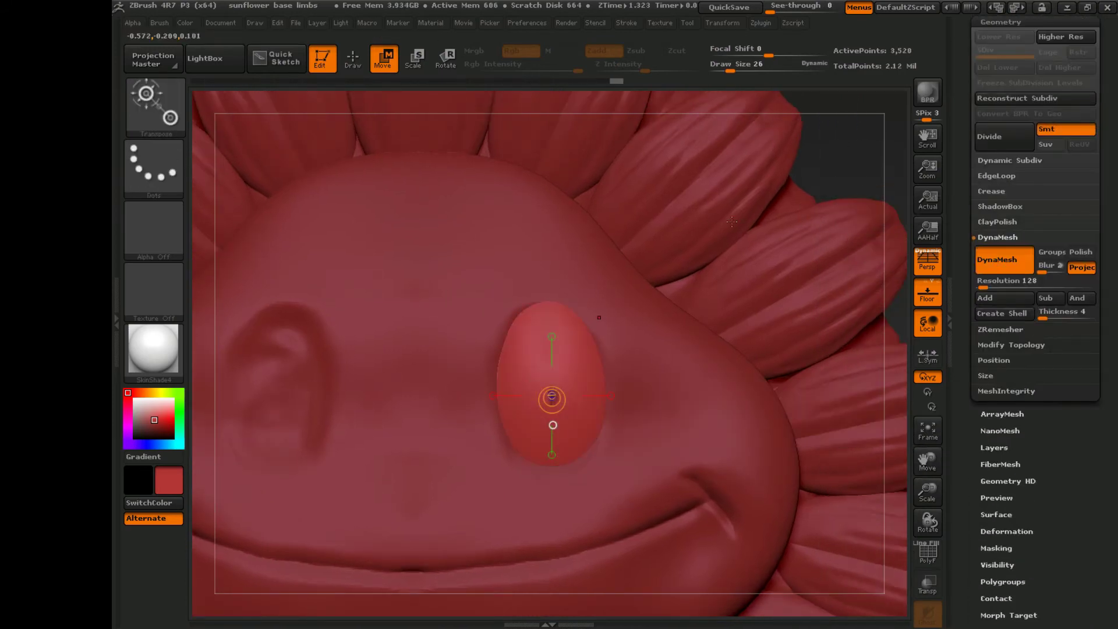
key(q)
key(ctrl+z)
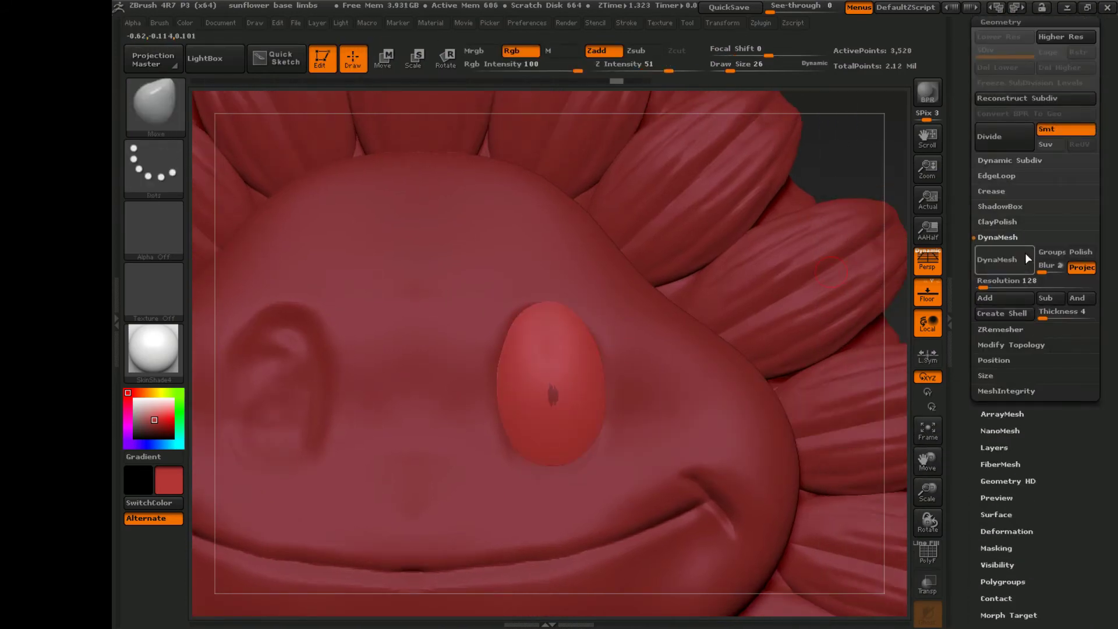
Subdivide the eyelid shell to level 3 and mask a smooth-edged band across its middle.
click(1027, 151)
key(ctrl+d)
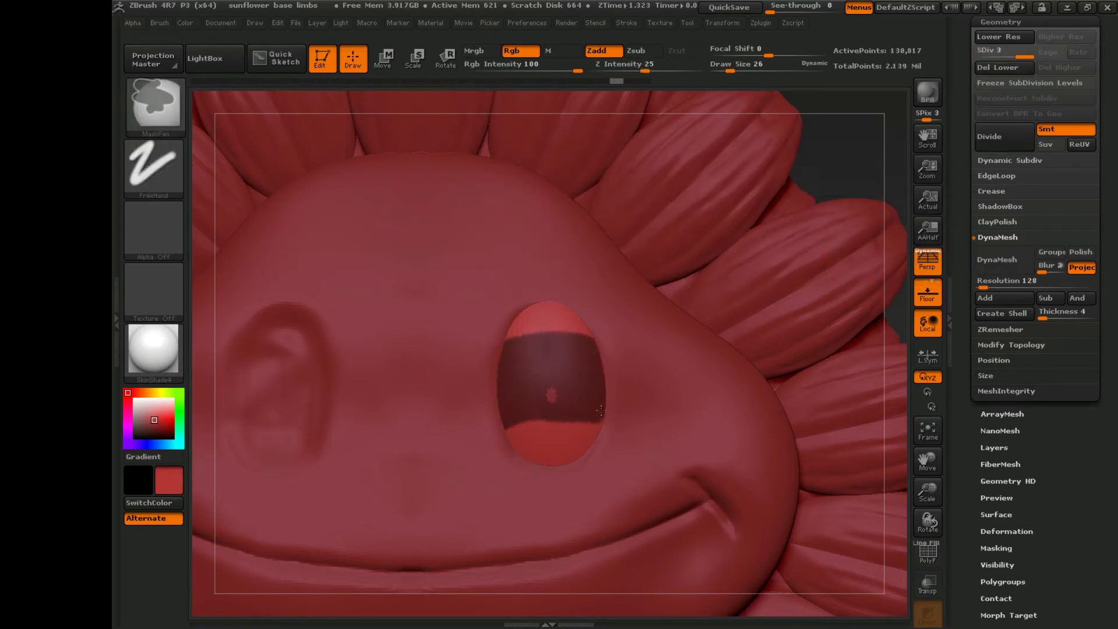
ctrl+alt+click(655, 411)
Move the shell's middle band back into the head to leave upper and lower eyelids, declining the DynaMesh conversion.
drag(655, 412, 964, 148)
key(w)
click(1010, 257)
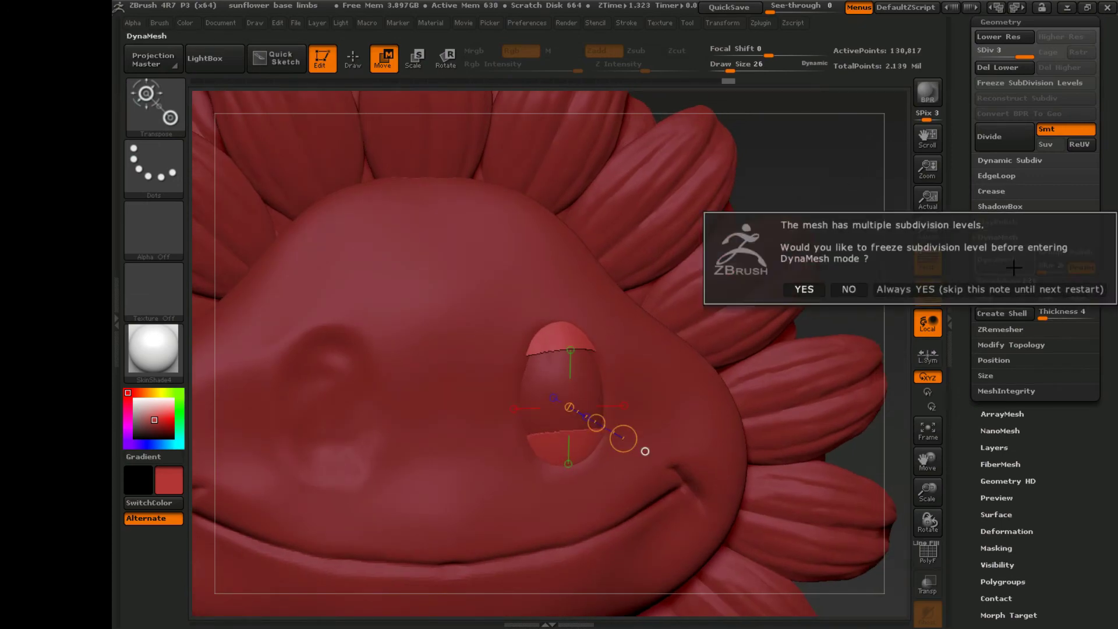
click(848, 289)
shift+drag(885, 274, 908, 233)
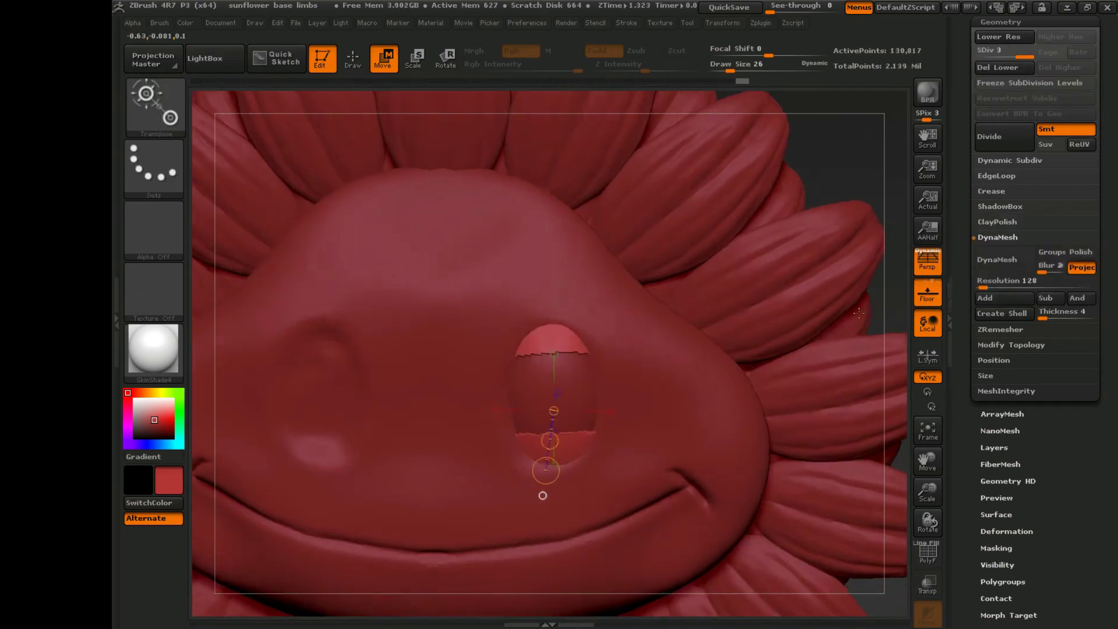
Subdivide the eyelids to level 5 and smooth their jagged edges at draw size 30.
click(1005, 137)
drag(890, 166, 822, 182)
key(q)
key(shift)
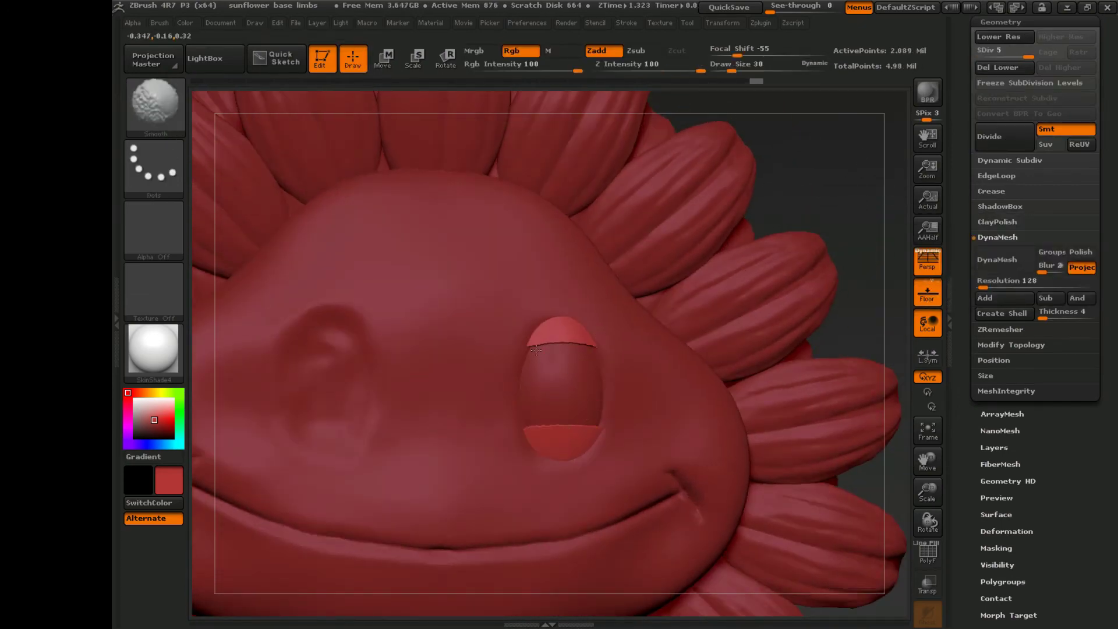
drag(656, 350, 568, 418)
key(b)
key(Escape)
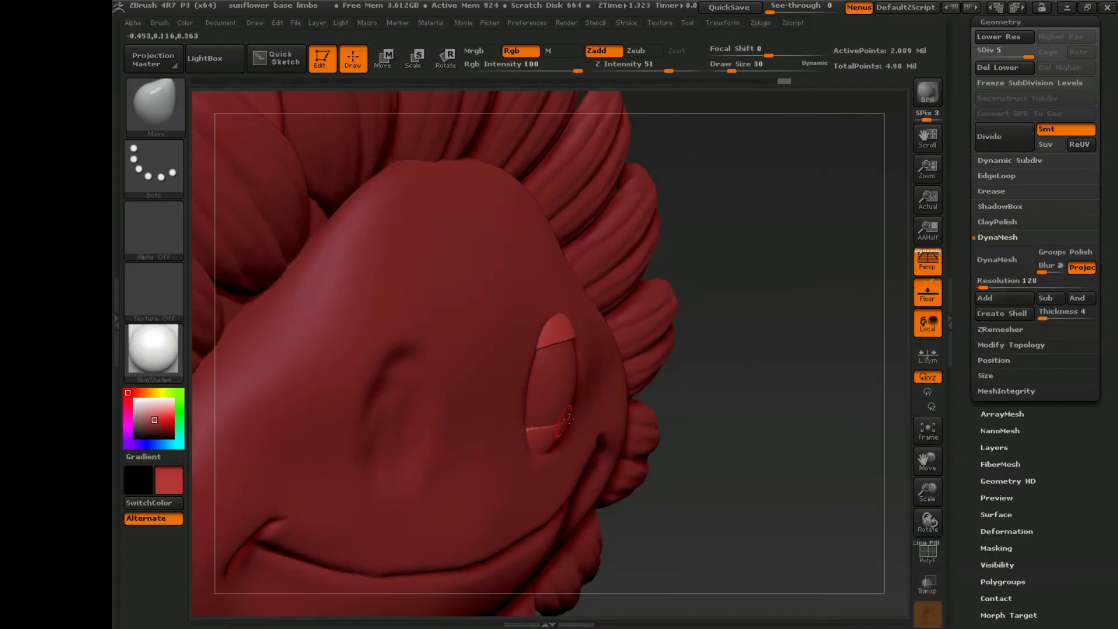
Adjust the eyelids' shape against the socket with the Move brush, raising the draw size to 97.
drag(687, 442, 756, 326)
mouse_move(574, 307)
mouse_down()
mouse_move(704, 320)
mouse_move(568, 313)
mouse_up()
key(f)
mouse_move(838, 463)
mouse_down()
mouse_move(806, 464)
mouse_move(820, 214)
mouse_move(606, 360)
mouse_move(669, 314)
mouse_move(832, 249)
mouse_up()
shift+drag(589, 361, 752, 213)
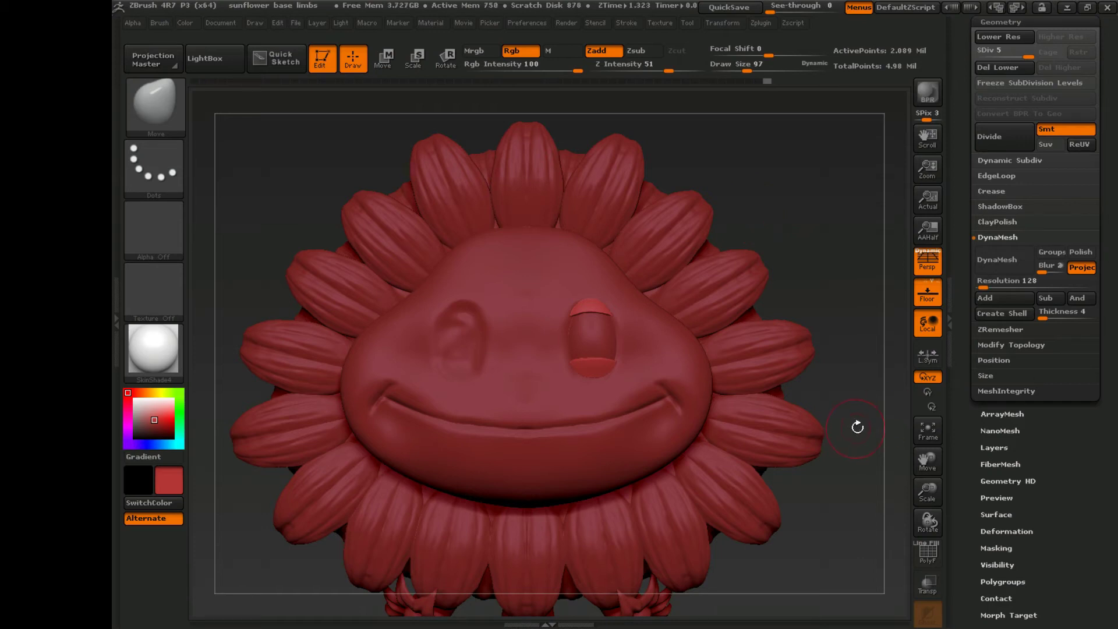
Save the project as "sunflower with face".
key(ctrl+s)
text(sunflower ba.ZPR)
key(Return)
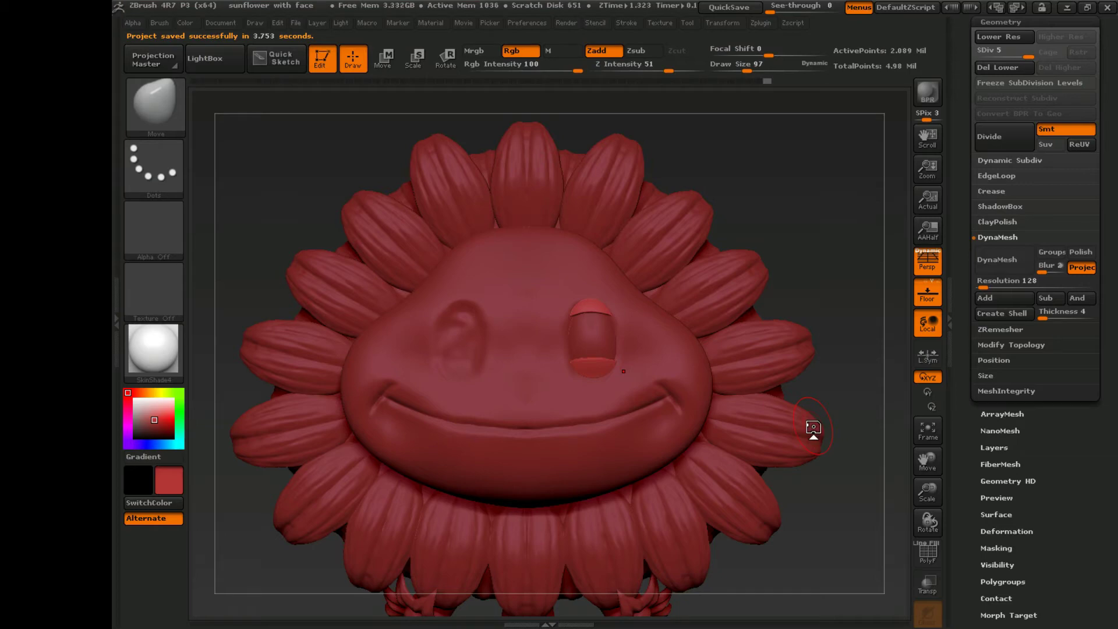
Frame the character and toggle the eyeball subtool's visibility to check it against the eyelids.
click(928, 430)
drag(814, 470, 815, 427)
drag(1100, 174, 1101, 347)
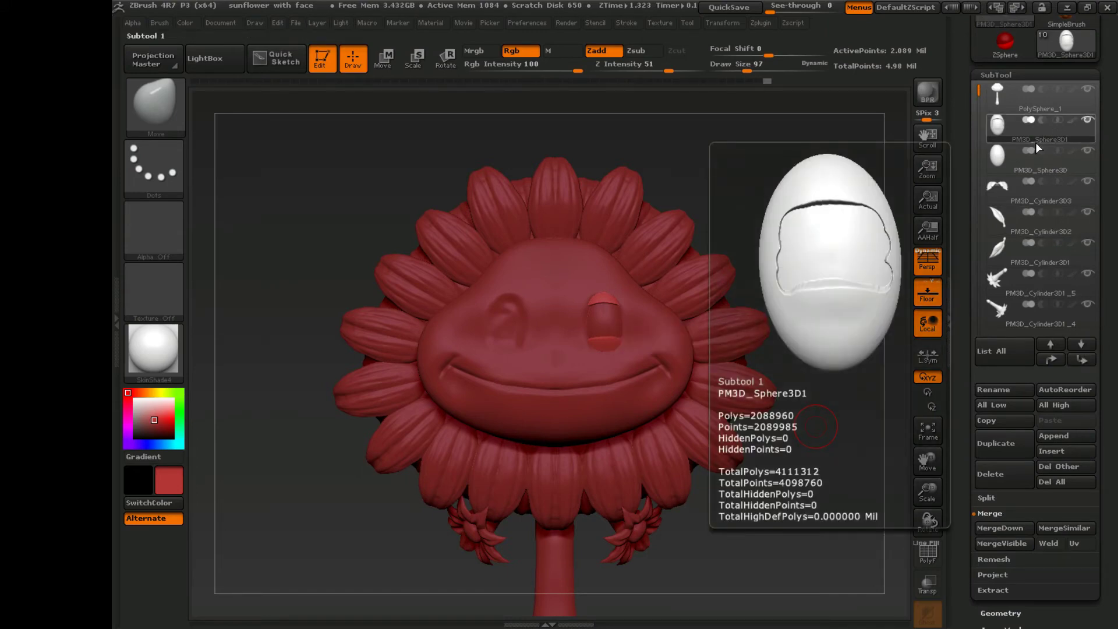
click(1087, 150)
click(1087, 150)
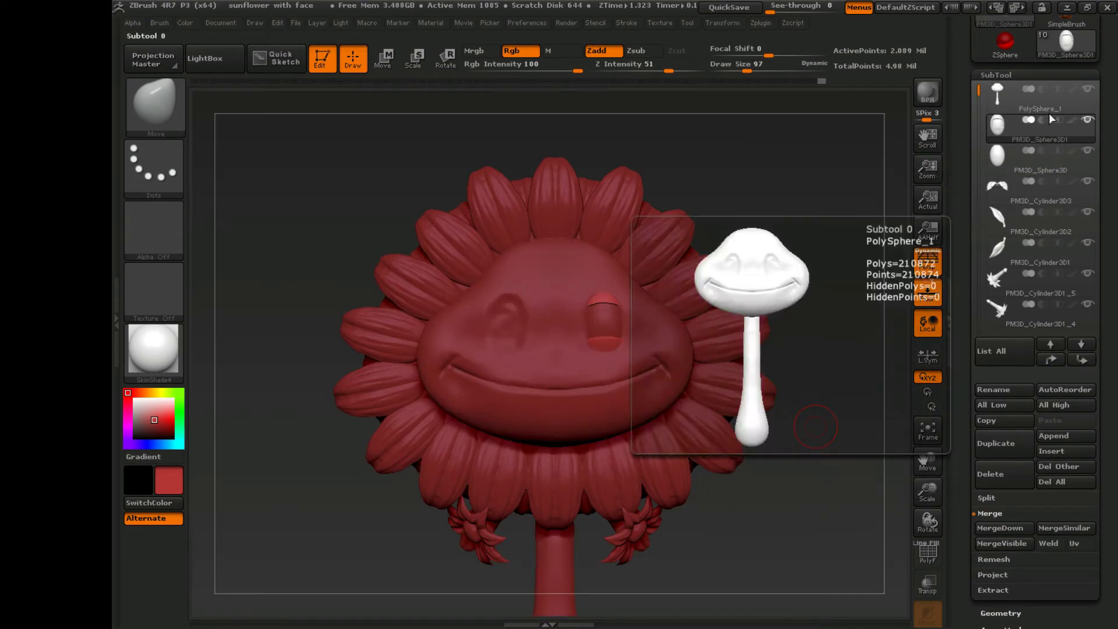
Select the eyeball between the eyelids and adjust its position with the Move Transpose line.
mouse_move(728, 443)
mouse_down()
mouse_move(850, 445)
mouse_move(686, 458)
mouse_up()
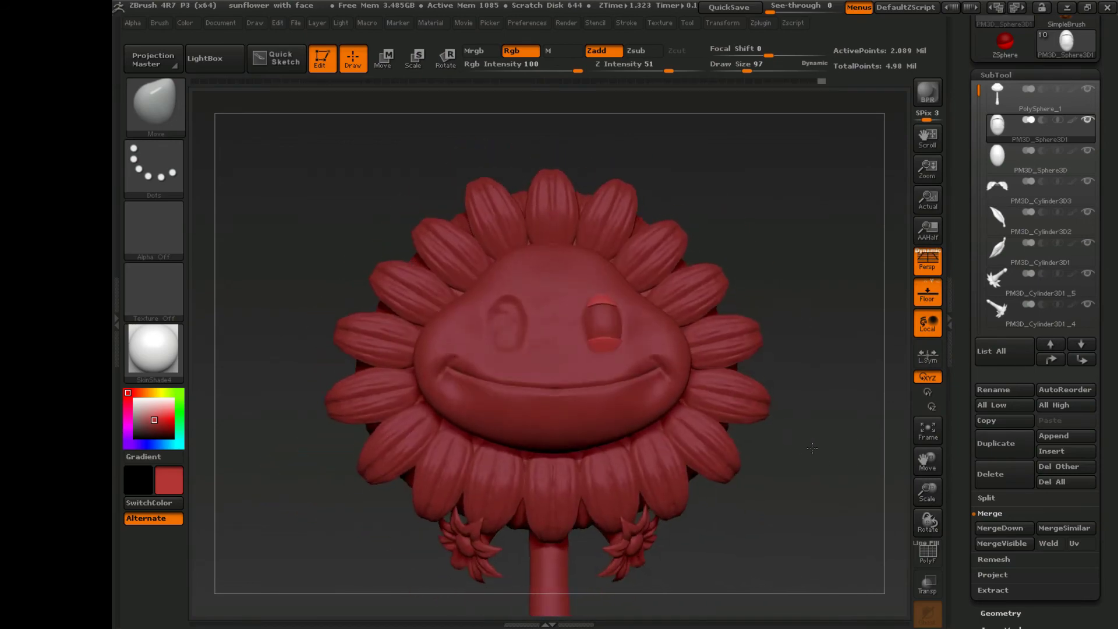
alt+click(605, 321)
key(w)
drag(606, 326, 675, 327)
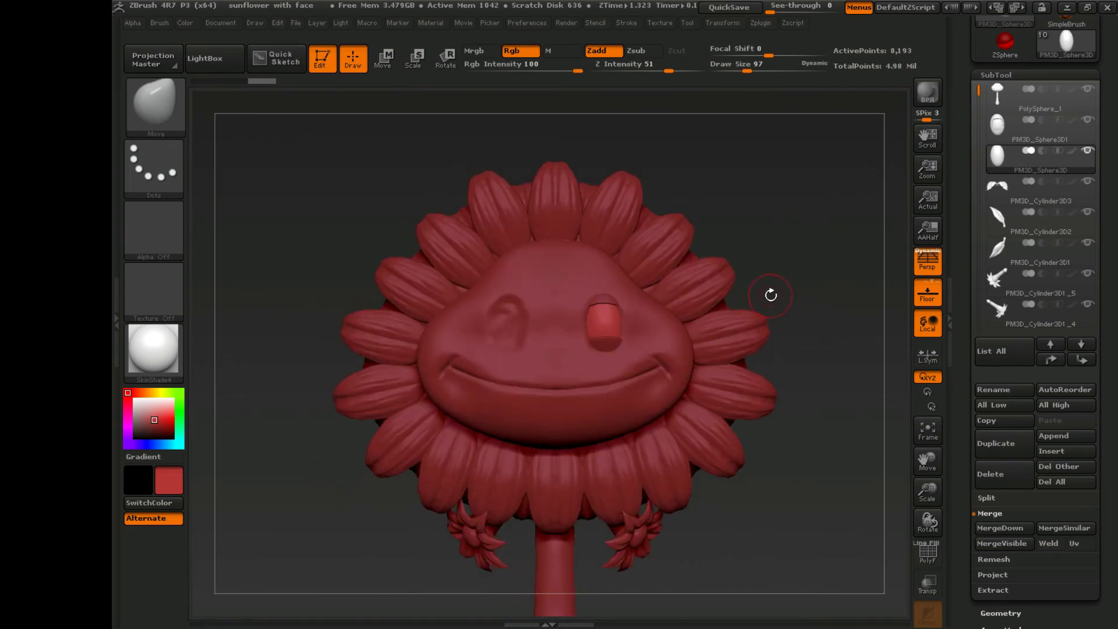
Subdivide the eyeball up to subdivision level 3.
drag(928, 490, 940, 463)
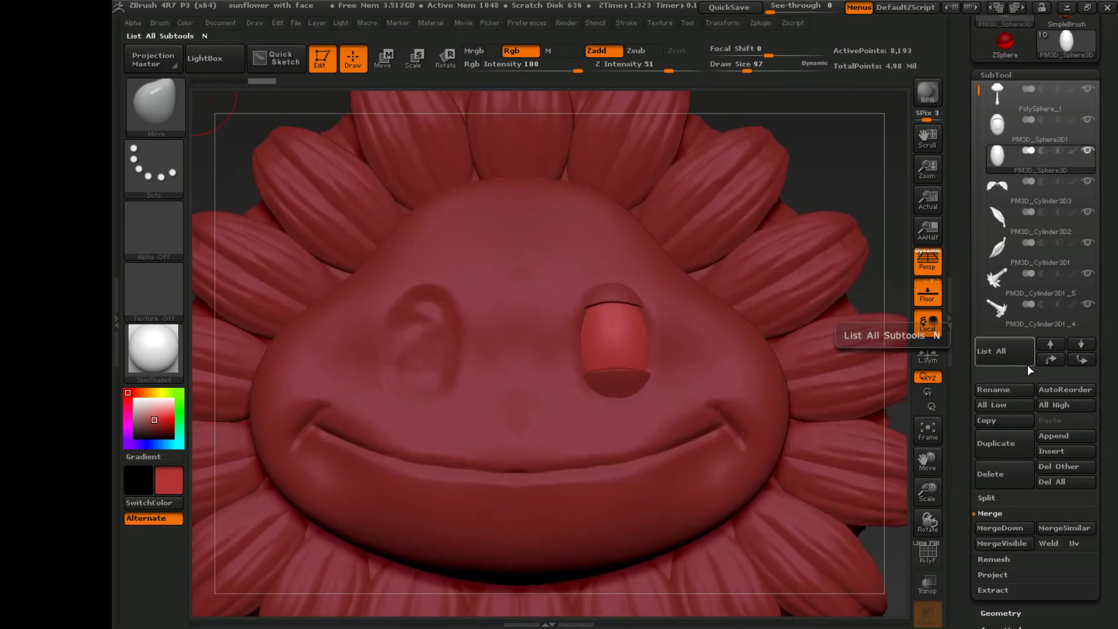
scroll(1053, 287, down, 5)
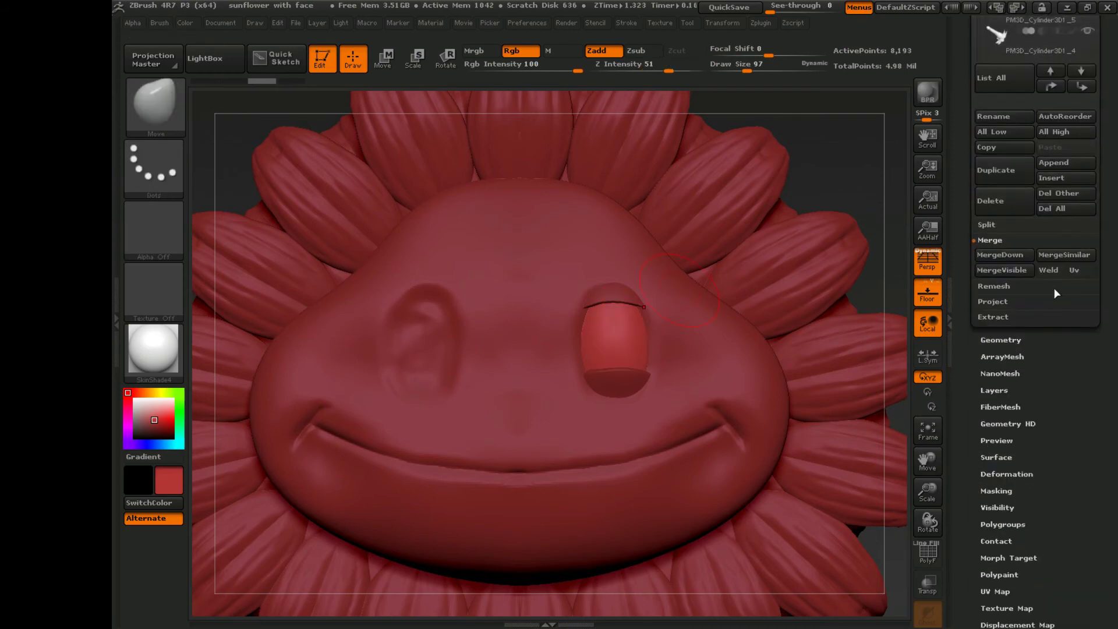
click(999, 337)
click(1010, 127)
Mask an upright oval pupil area on the front of the eyeball and clean up its edge.
key(ctrl)
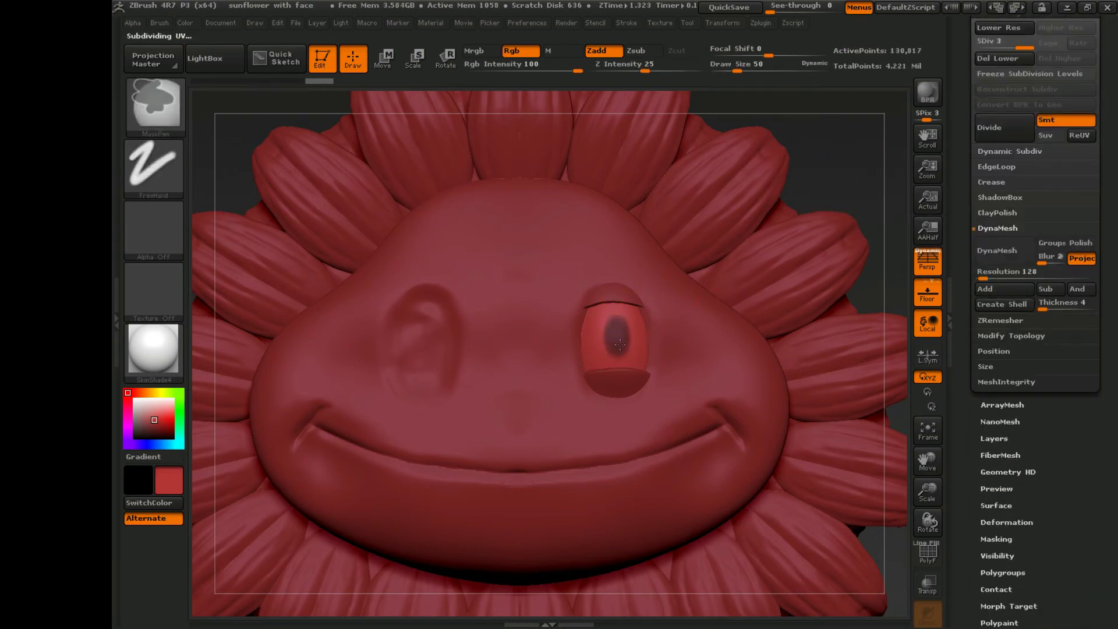
ctrl+click(620, 338)
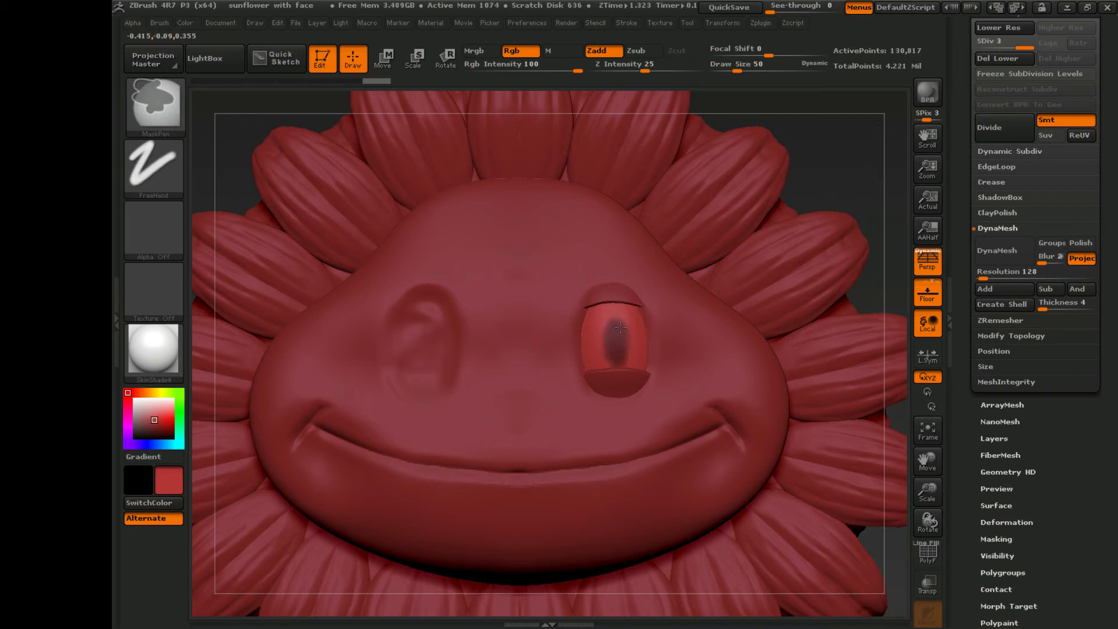
ctrl+drag(614, 326, 609, 330)
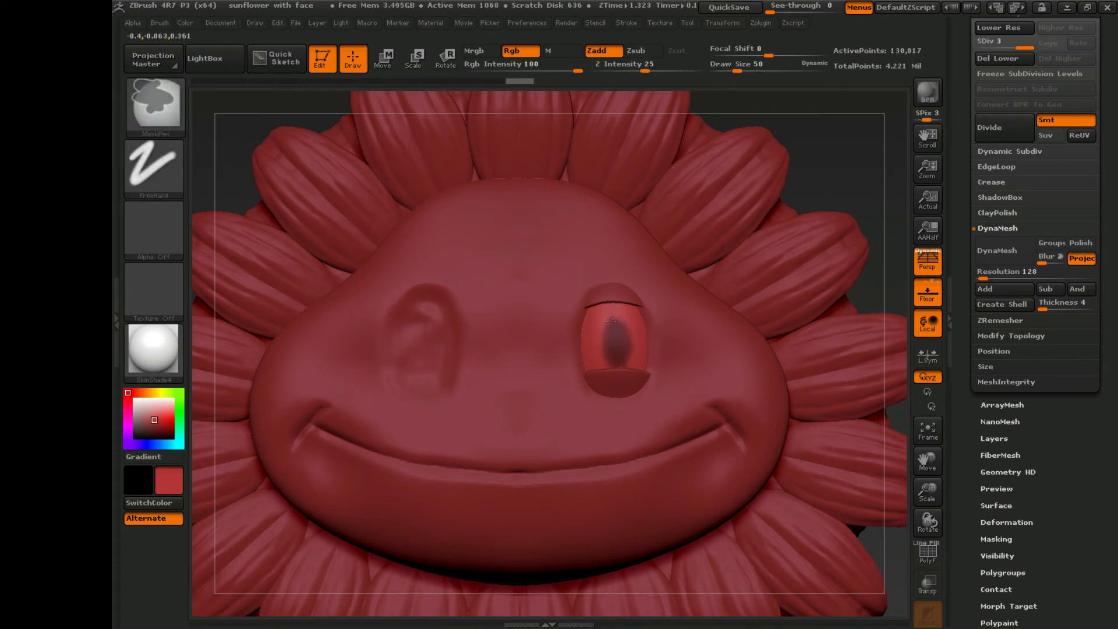
ctrl+alt+click(615, 332)
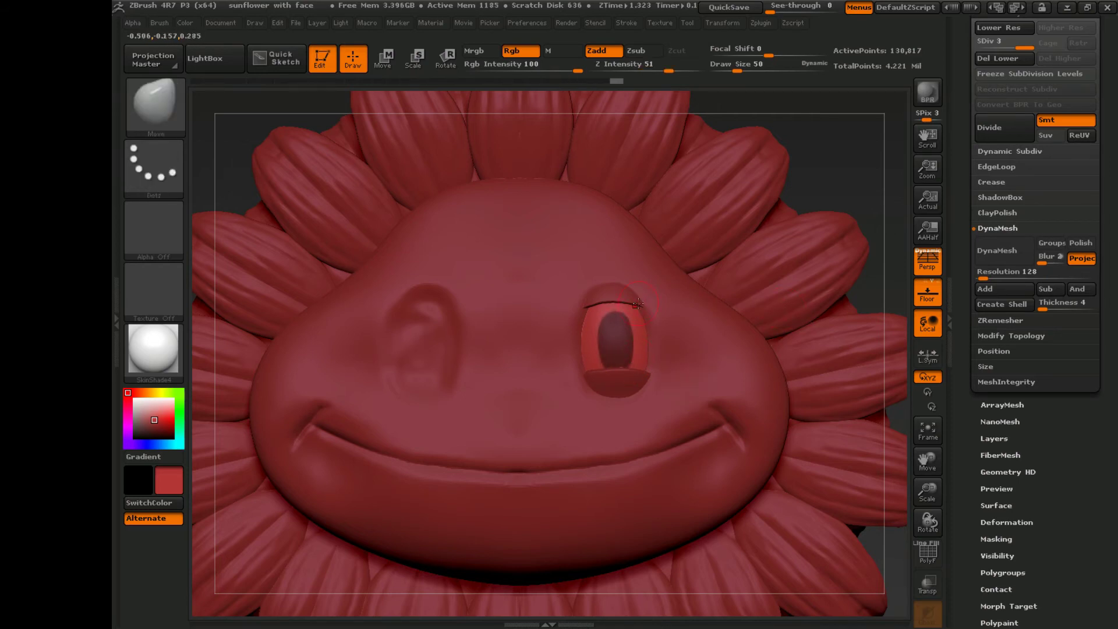
key(ctrl)
key(alt)
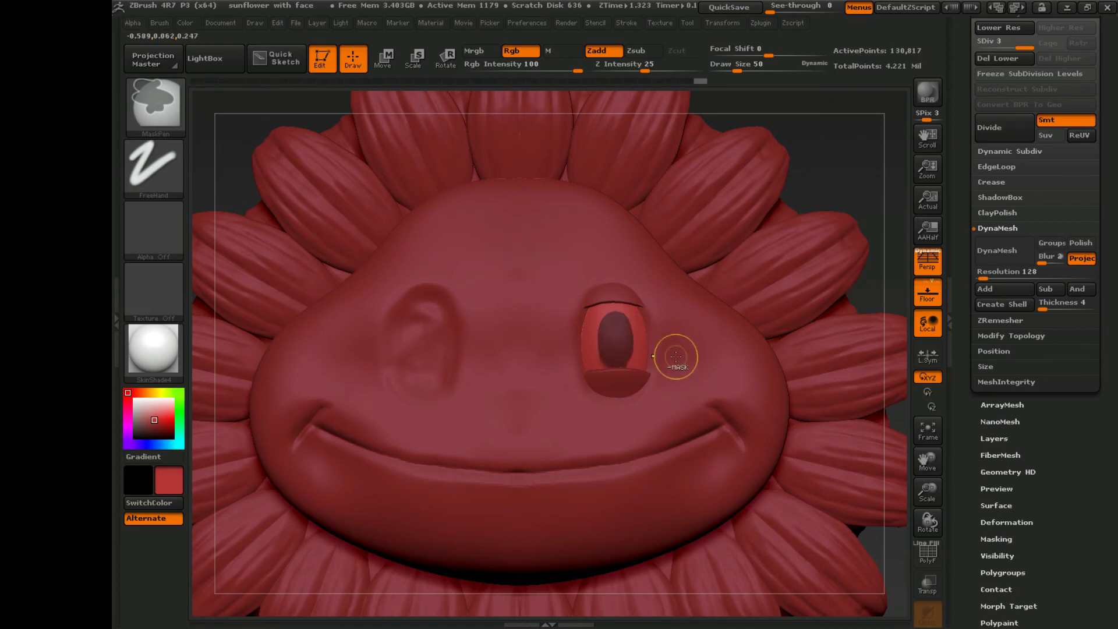
ctrl+alt+click(625, 357)
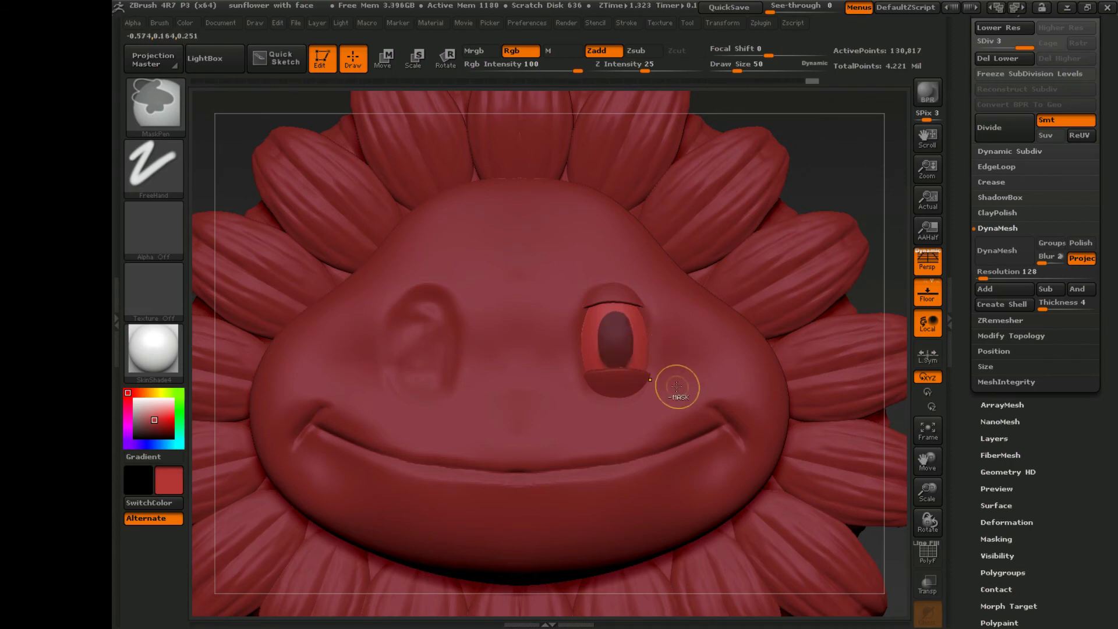
Extract the masked pupil area as a new subtool with a thickness of 0.00283.
mouse_move(897, 350)
mouse_down()
mouse_move(886, 337)
mouse_move(896, 407)
mouse_up()
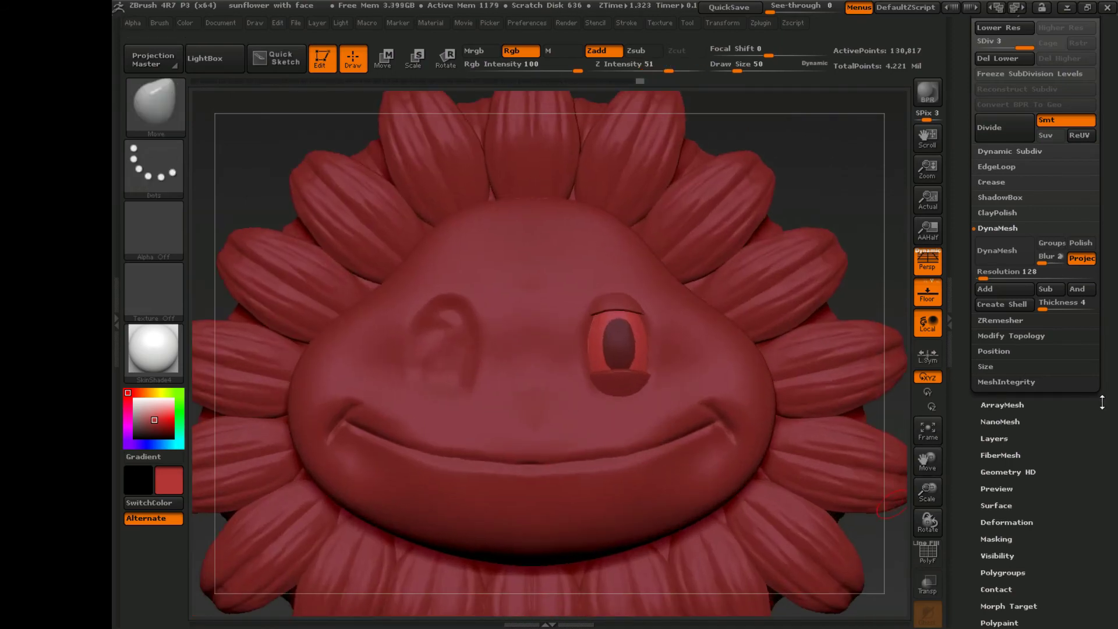
scroll(1102, 401, down, 2)
scroll(1012, 350, up, 10)
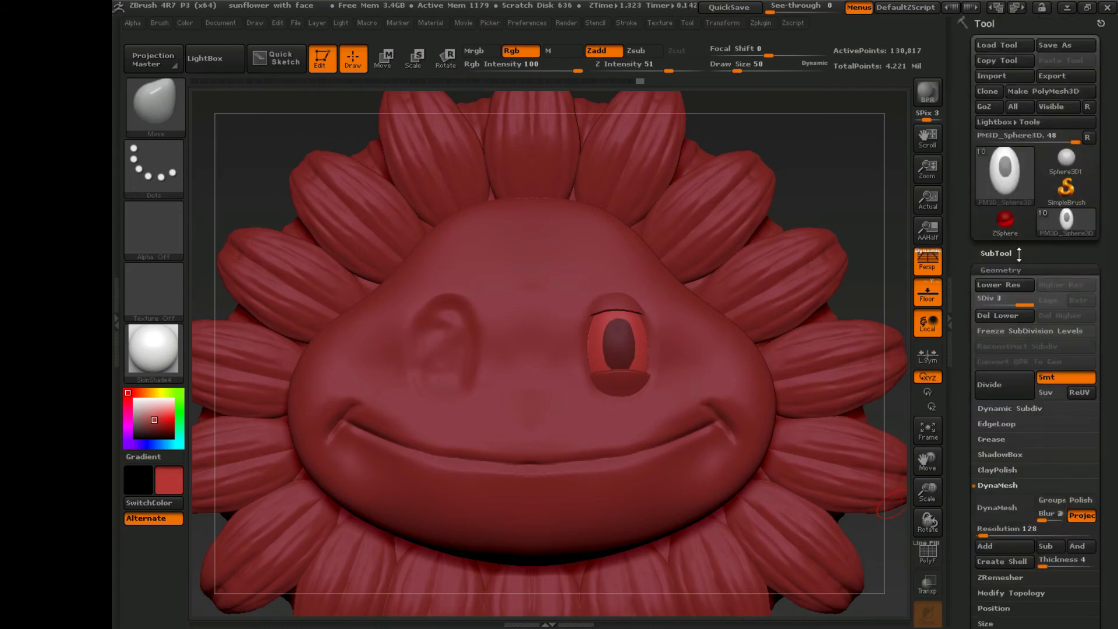
scroll(1050, 408, down, 3)
drag(1076, 486, 1069, 486)
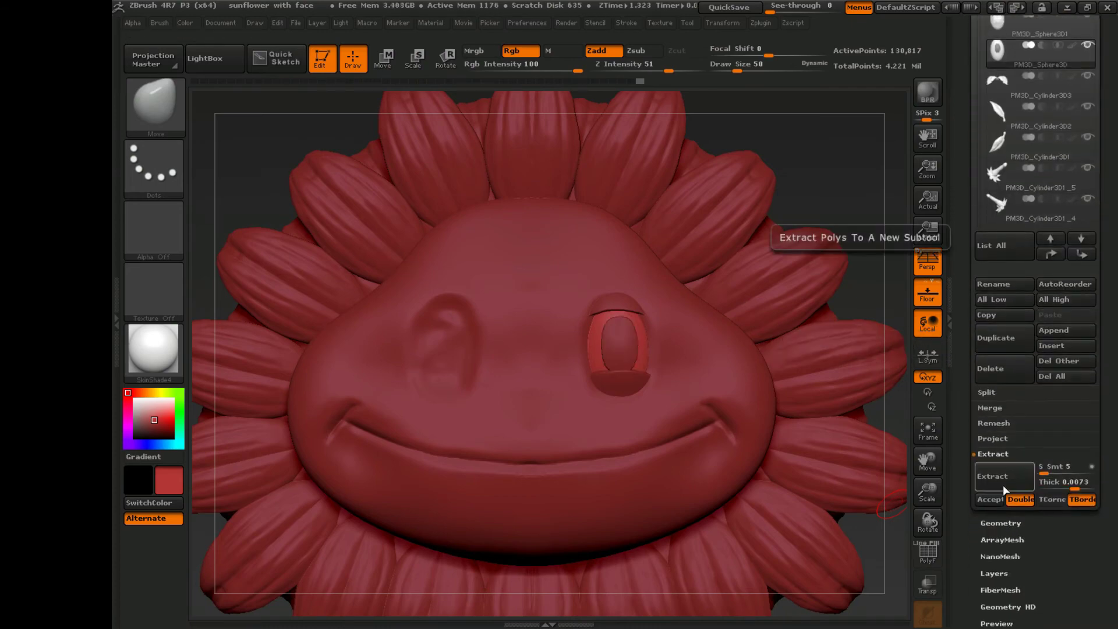
drag(827, 209, 890, 198)
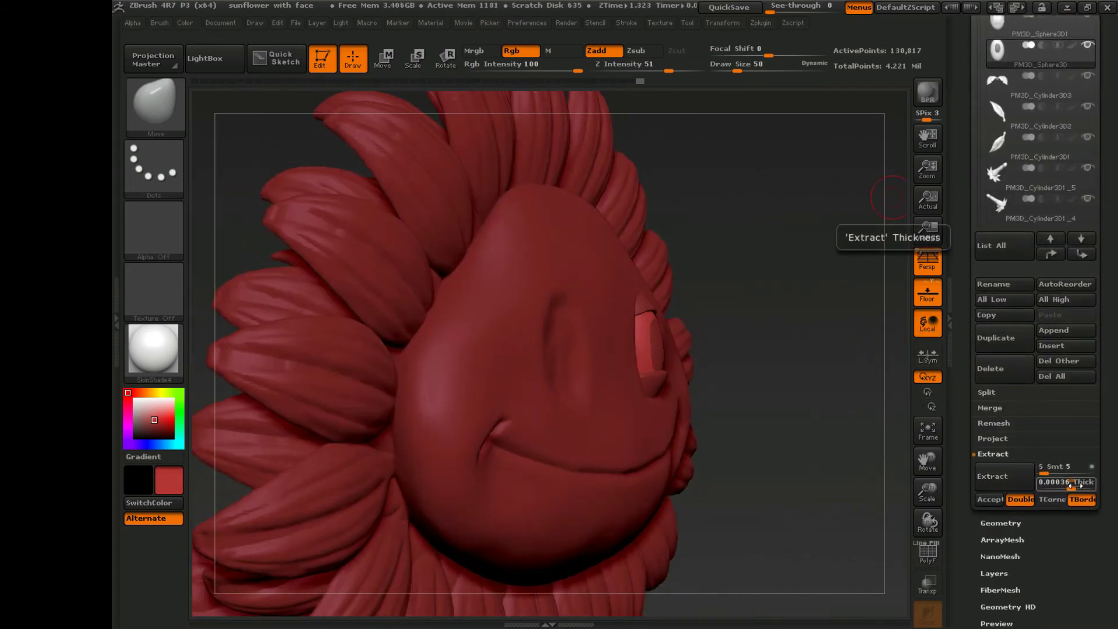
drag(1070, 486, 1073, 487)
click(1013, 480)
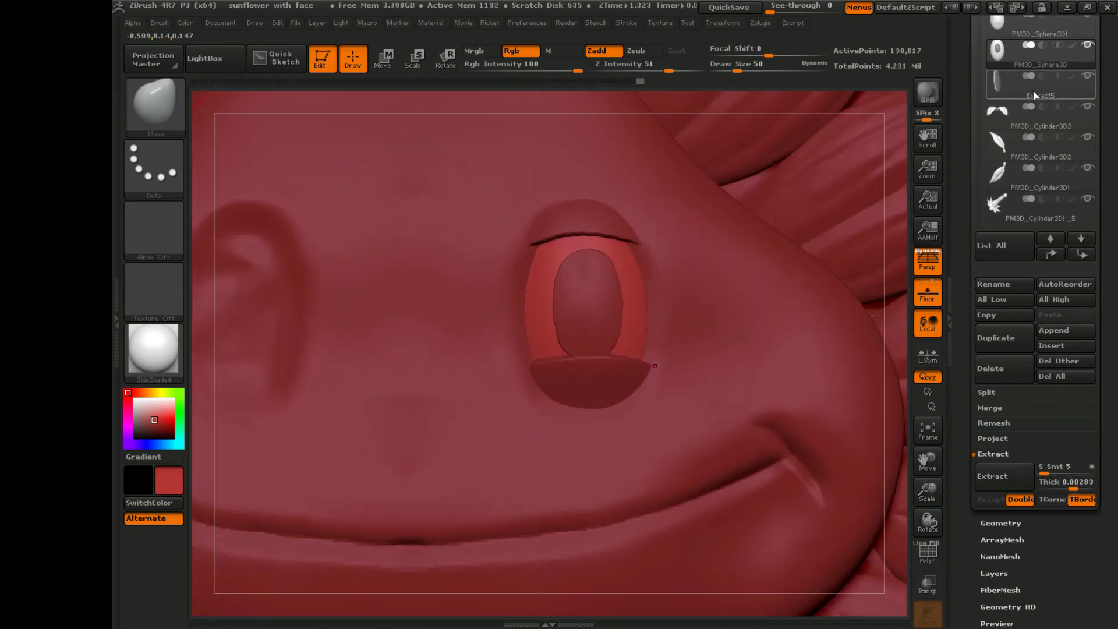
Select the extracted pupil subtool and subdivide it to level 2.
click(1034, 95)
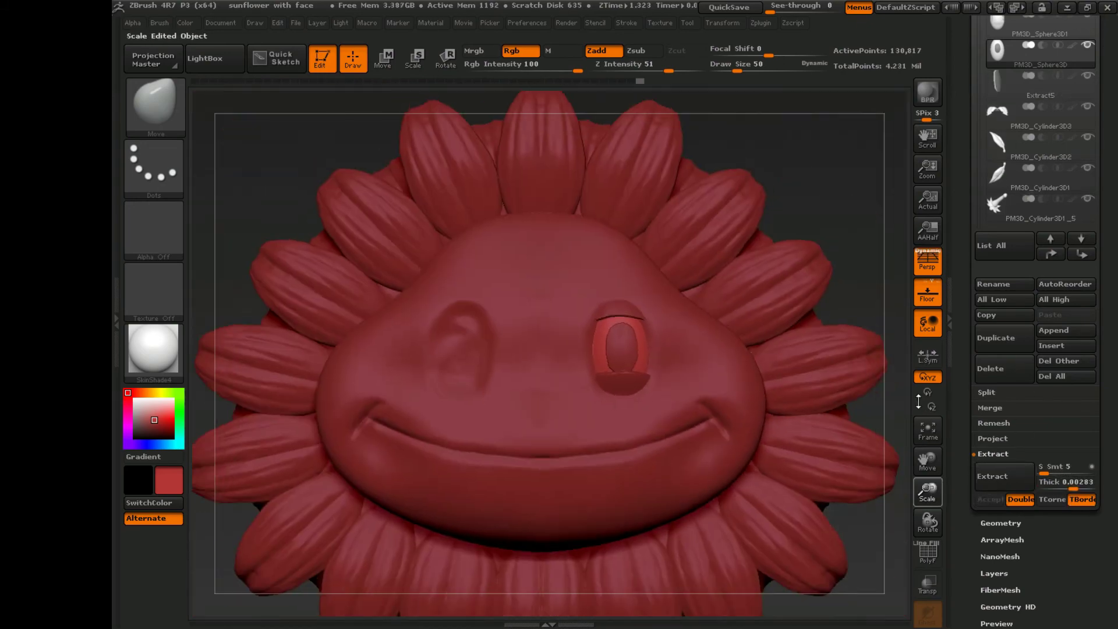
drag(961, 407, 960, 178)
click(997, 124)
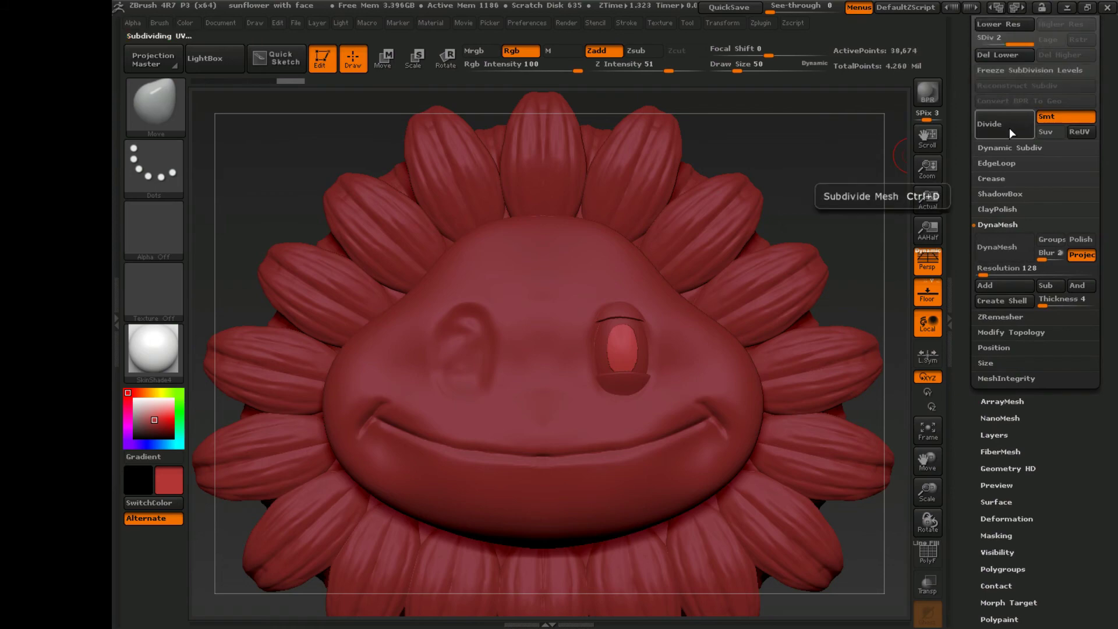
Refine the pupil's outline with the Move brush at draw size 9.
key(shift)
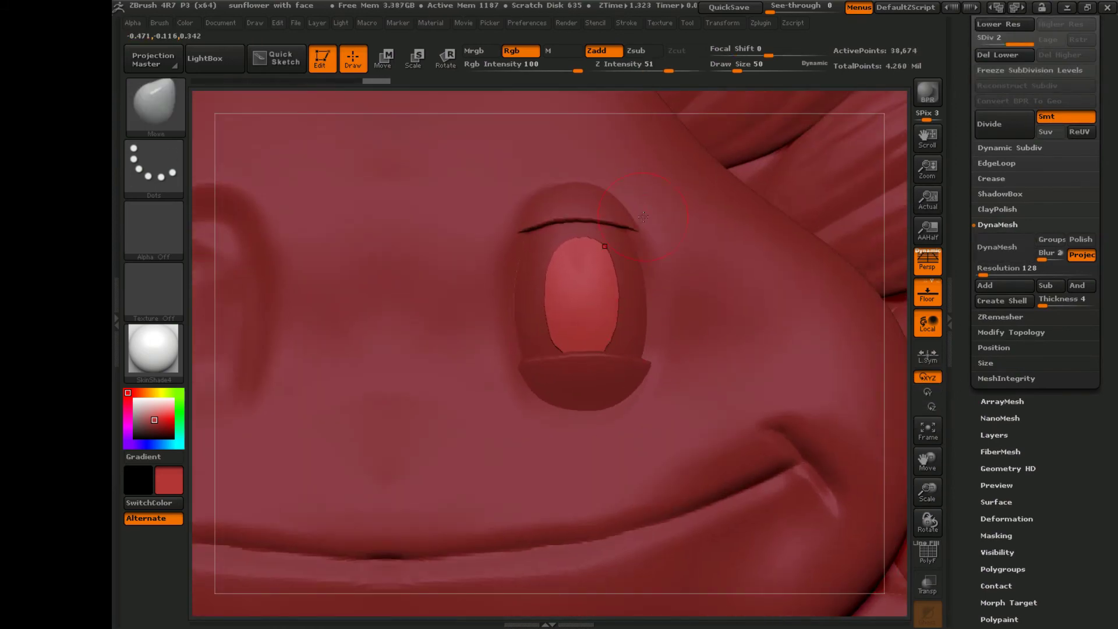
key(s)
alt+drag(549, 257, 893, 349)
key(s)
drag(730, 313, 722, 313)
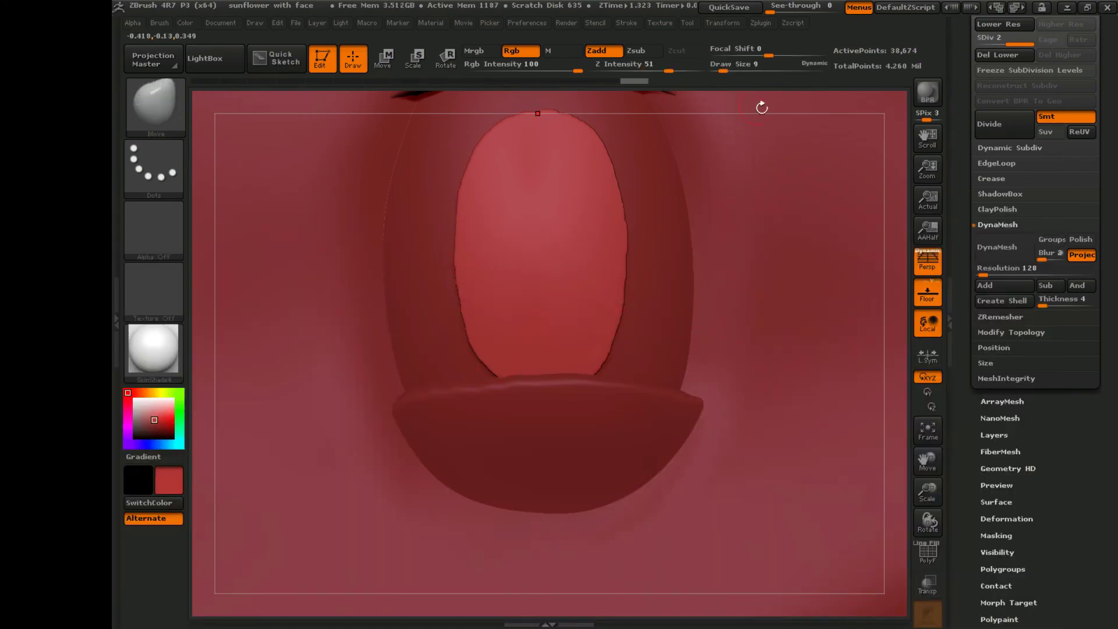
drag(761, 108, 758, 140)
key(shift)
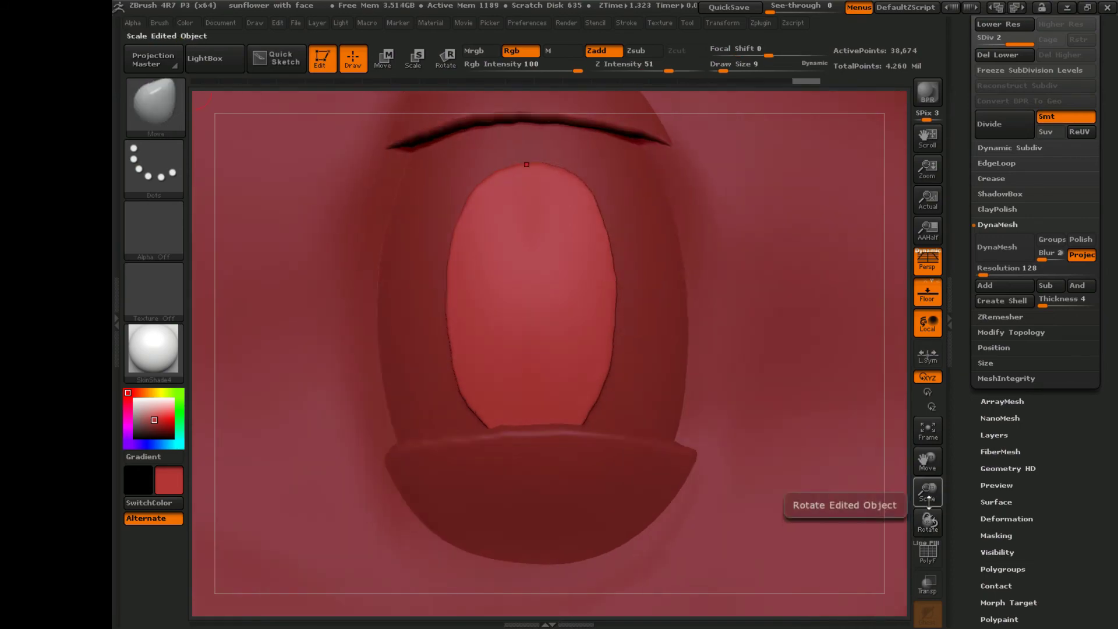
mouse_move(928, 491)
mouse_down()
mouse_move(814, 508)
mouse_move(931, 460)
mouse_up()
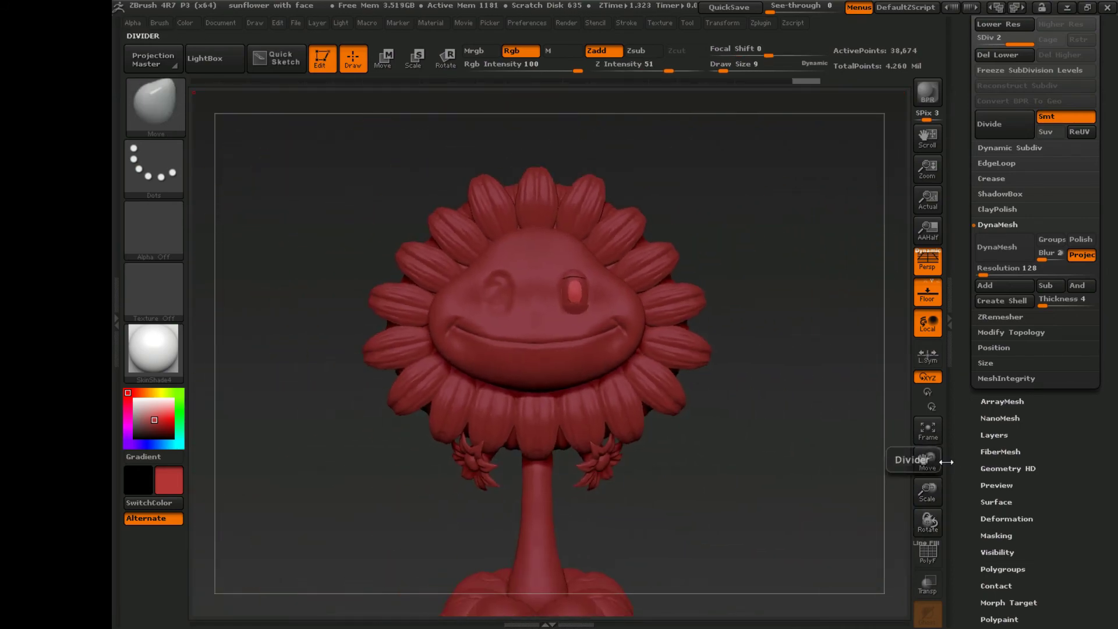
mouse_move(927, 521)
mouse_down()
mouse_move(989, 512)
mouse_move(928, 521)
mouse_up()
Duplicate the eyeball subtool and mirror the copy into the empty eye socket.
drag(1101, 192, 1101, 117)
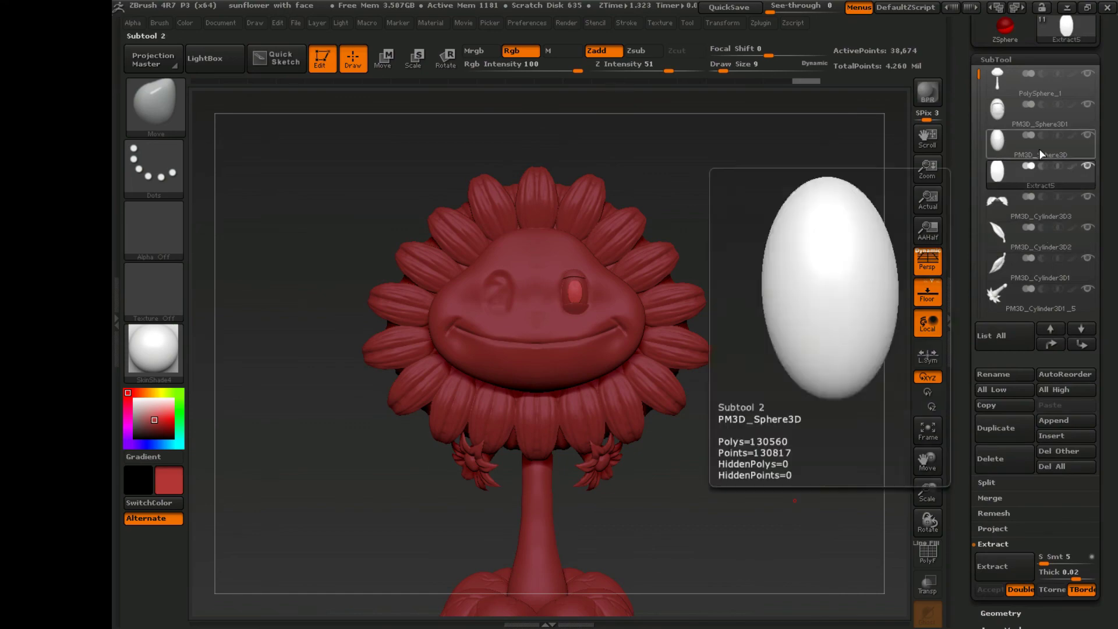
click(1036, 169)
click(1006, 98)
click(1037, 248)
drag(1106, 251, 1106, 278)
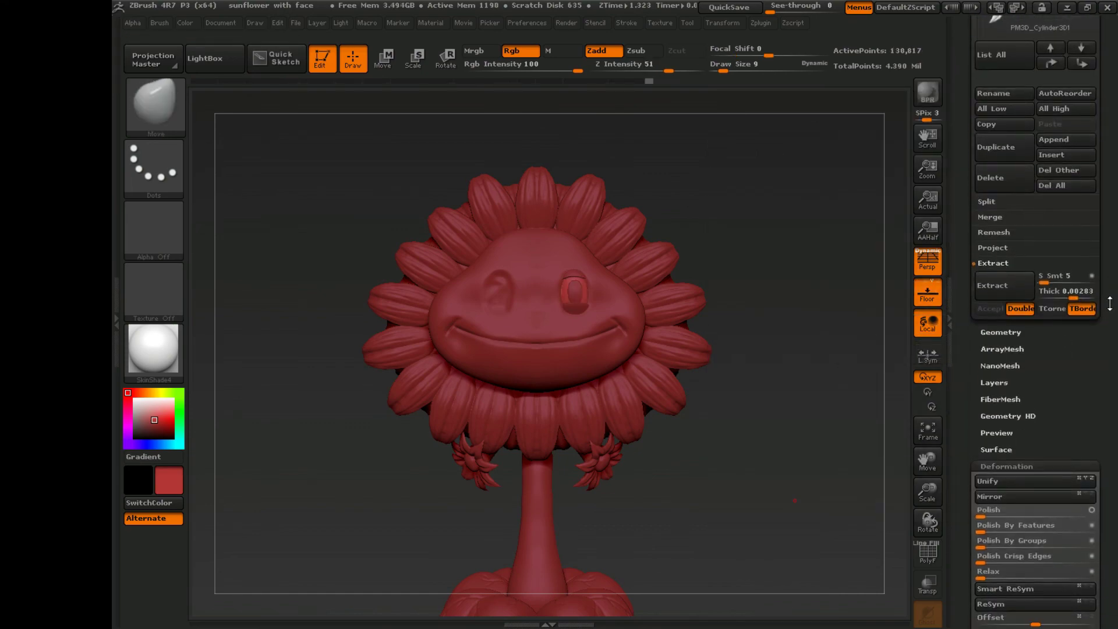
click(998, 466)
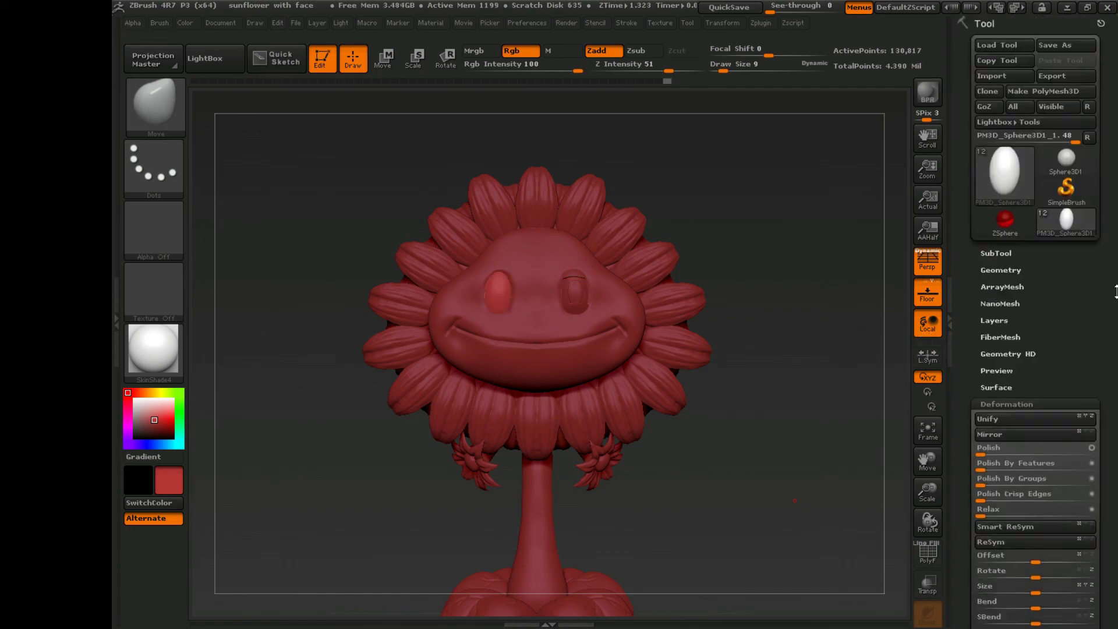
Duplicate the pupil subtool and mirror the copy onto the second eyeball.
click(1036, 216)
click(996, 427)
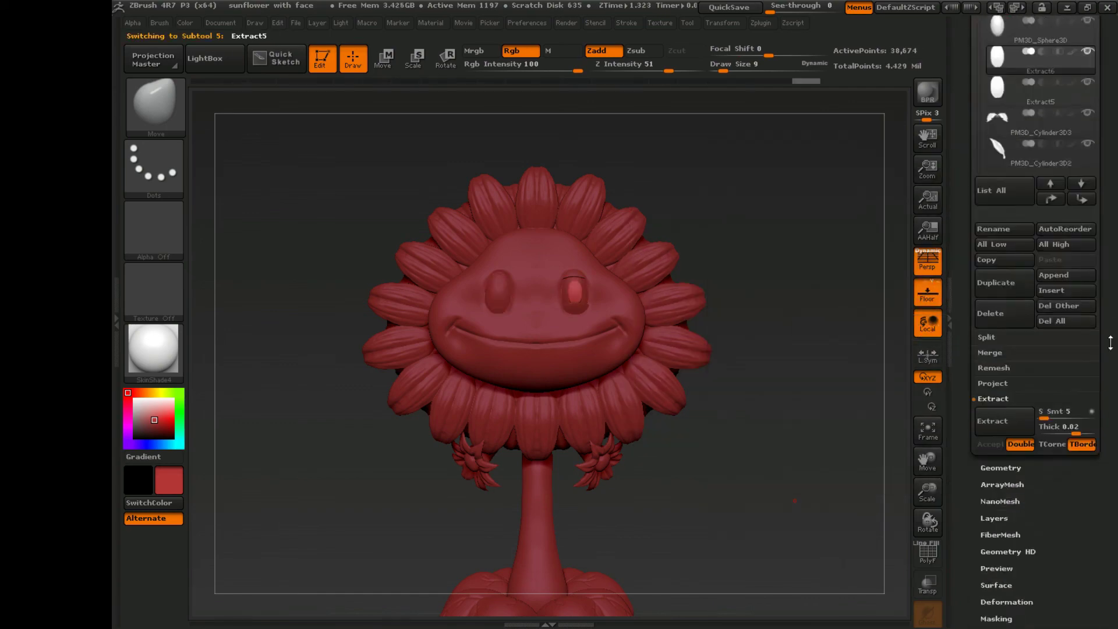
click(997, 532)
drag(1106, 204, 1106, 523)
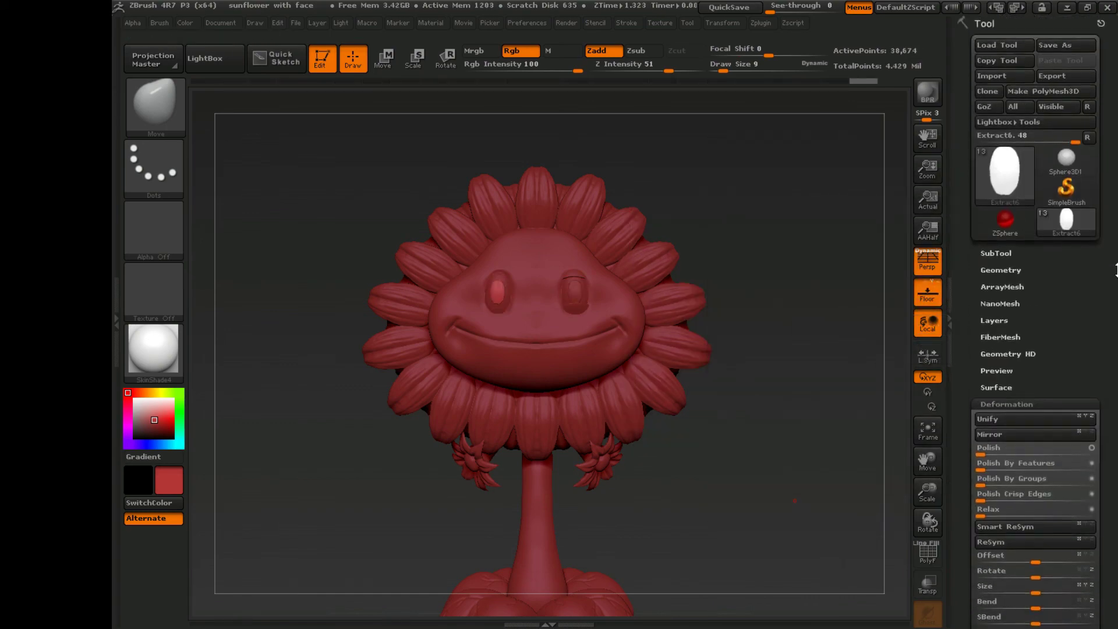
Duplicate the eyelids subtool and mirror the copy onto the second eye.
click(1042, 113)
scroll(1017, 349, down, 5)
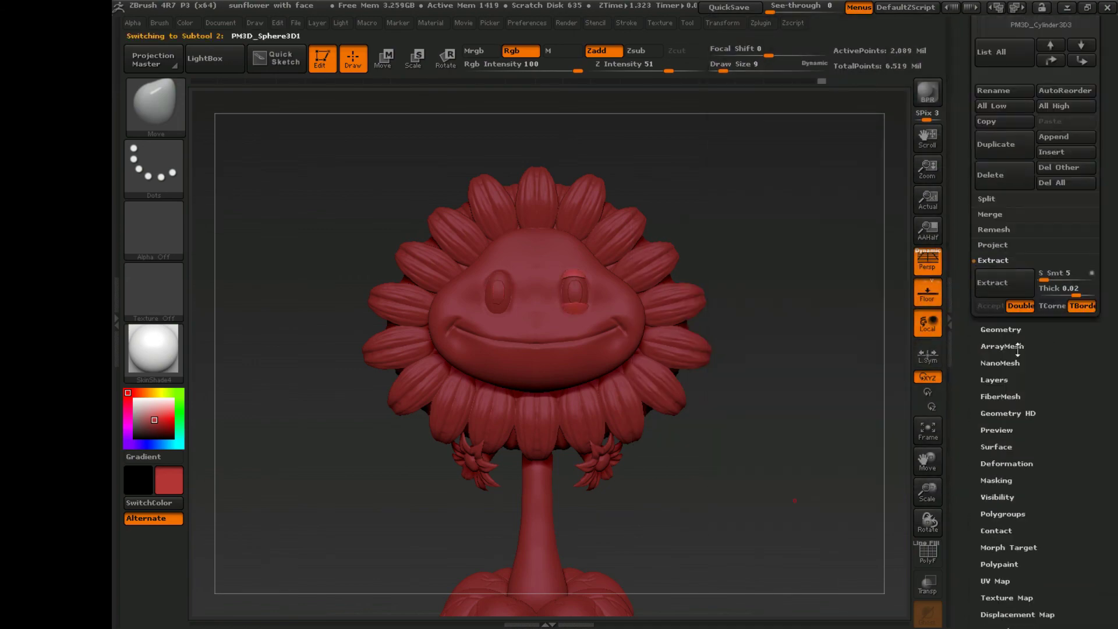
scroll(1017, 329, down, 10)
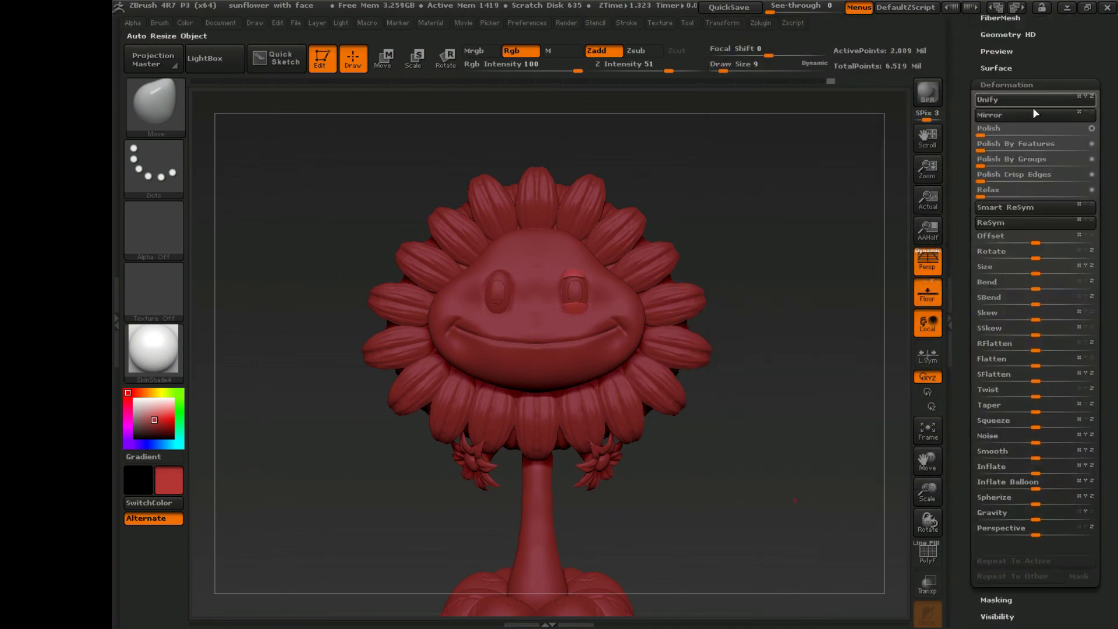
drag(885, 238, 805, 332)
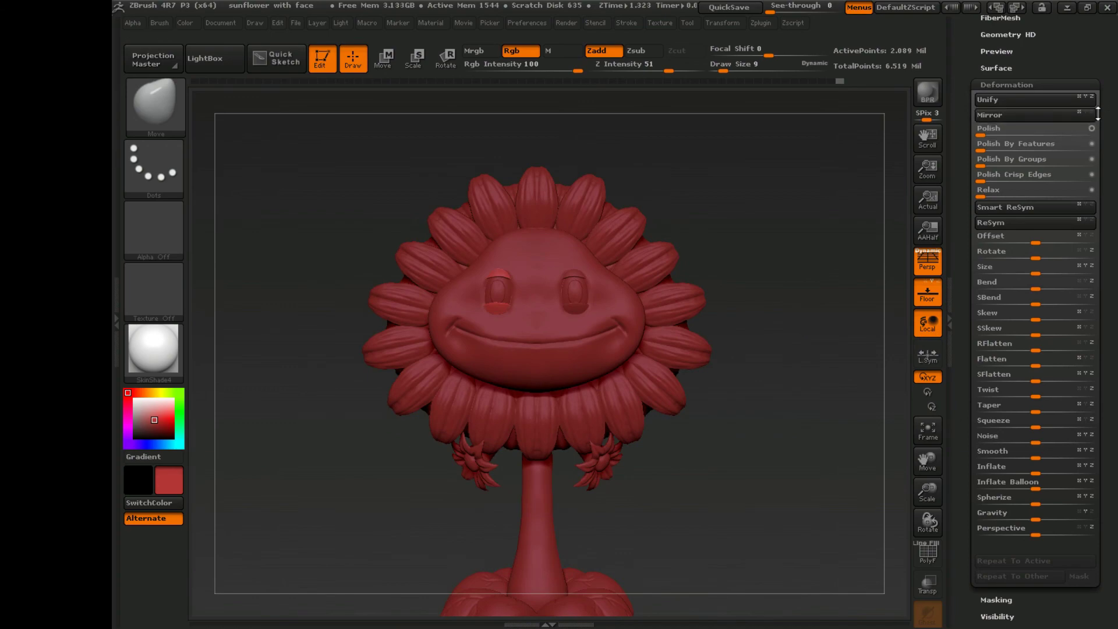
click(1077, 85)
Select the head-and-stem subtool and pull small thorns out of both sides of the stem with the Move brush at draw size 28.
scroll(1025, 291, up, 10)
click(1001, 242)
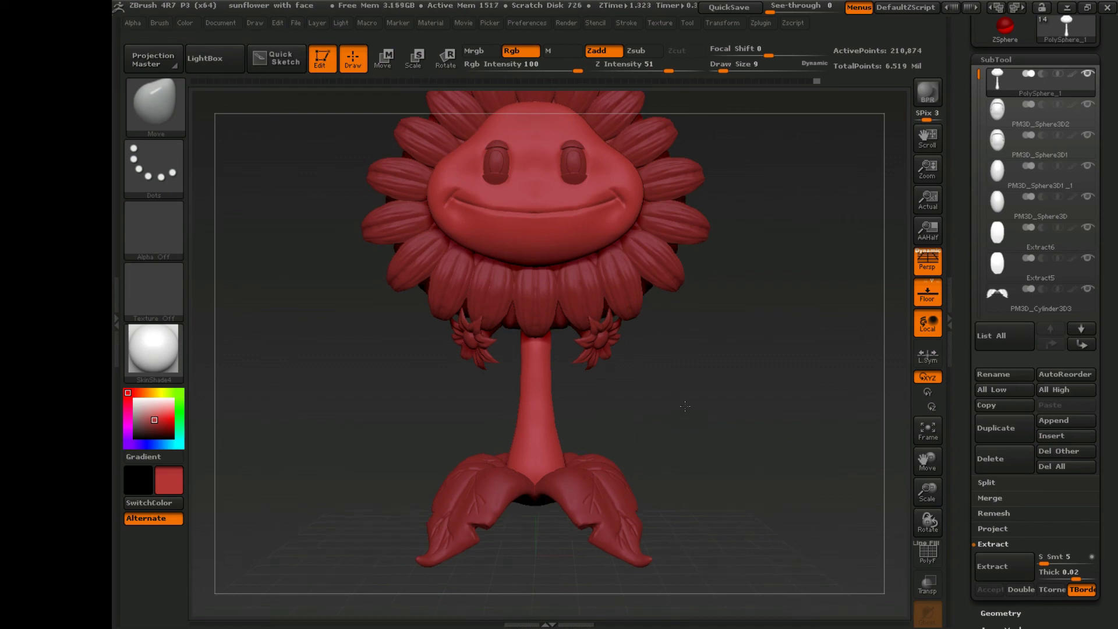
drag(621, 439, 752, 426)
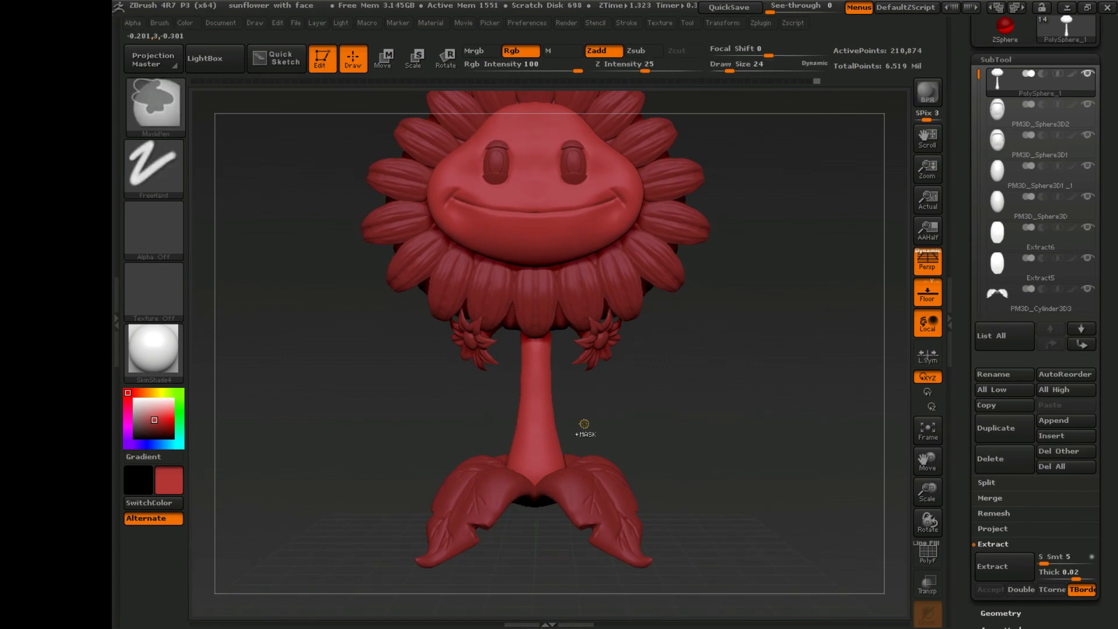
key(s)
drag(557, 435, 581, 431)
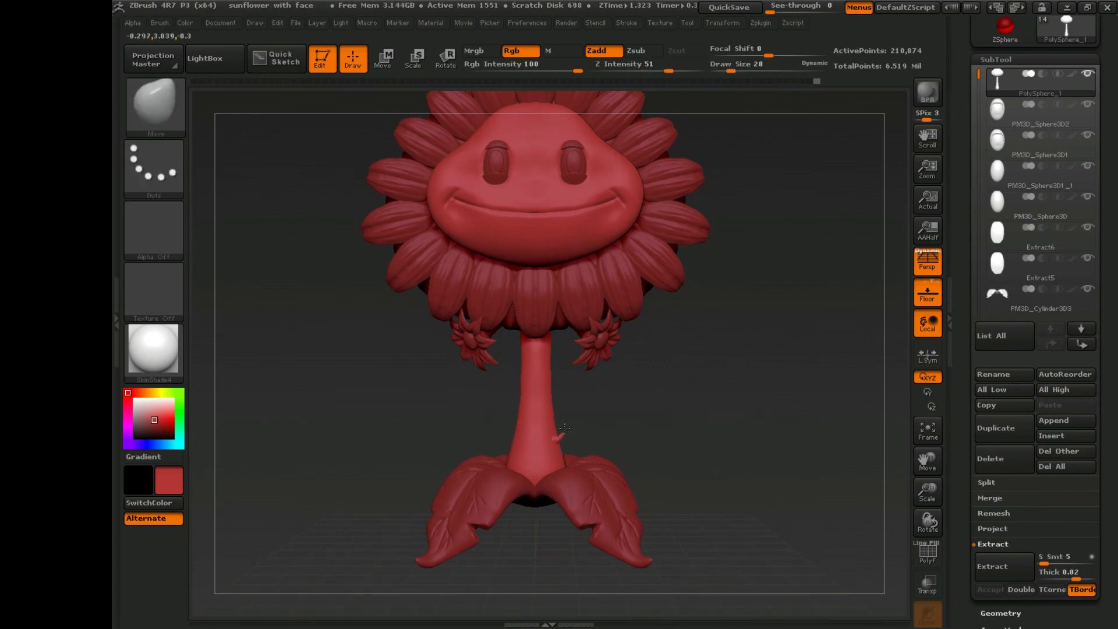
alt+drag(663, 356, 606, 430)
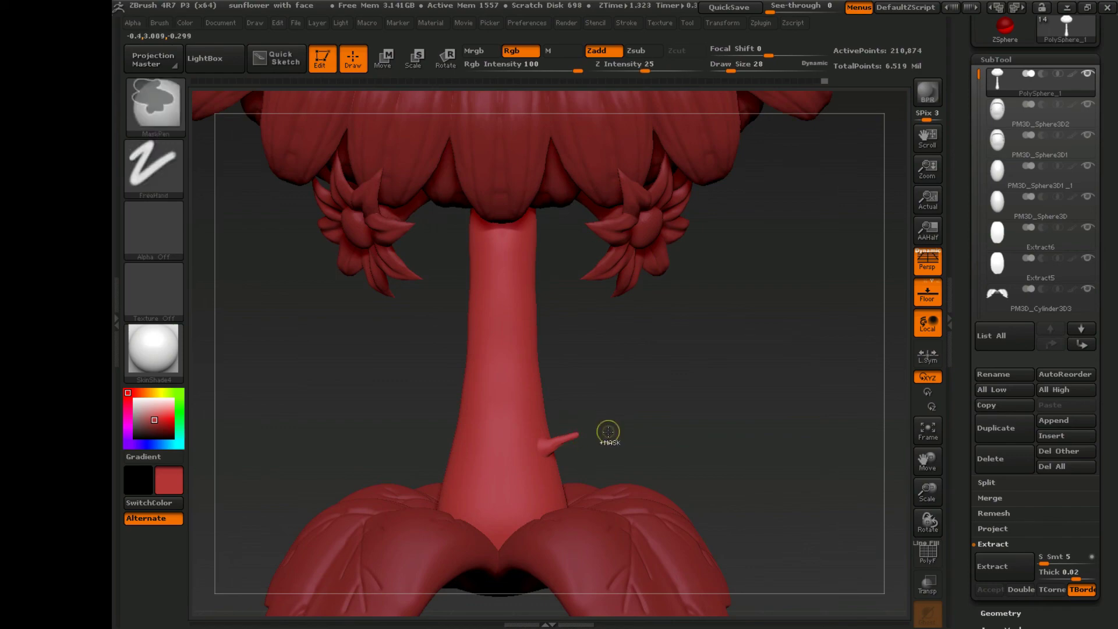
mouse_move(557, 372)
mouse_down()
mouse_move(463, 359)
mouse_move(593, 358)
mouse_move(546, 314)
mouse_move(717, 257)
mouse_move(554, 312)
mouse_move(669, 331)
mouse_move(711, 391)
mouse_move(687, 397)
mouse_up()
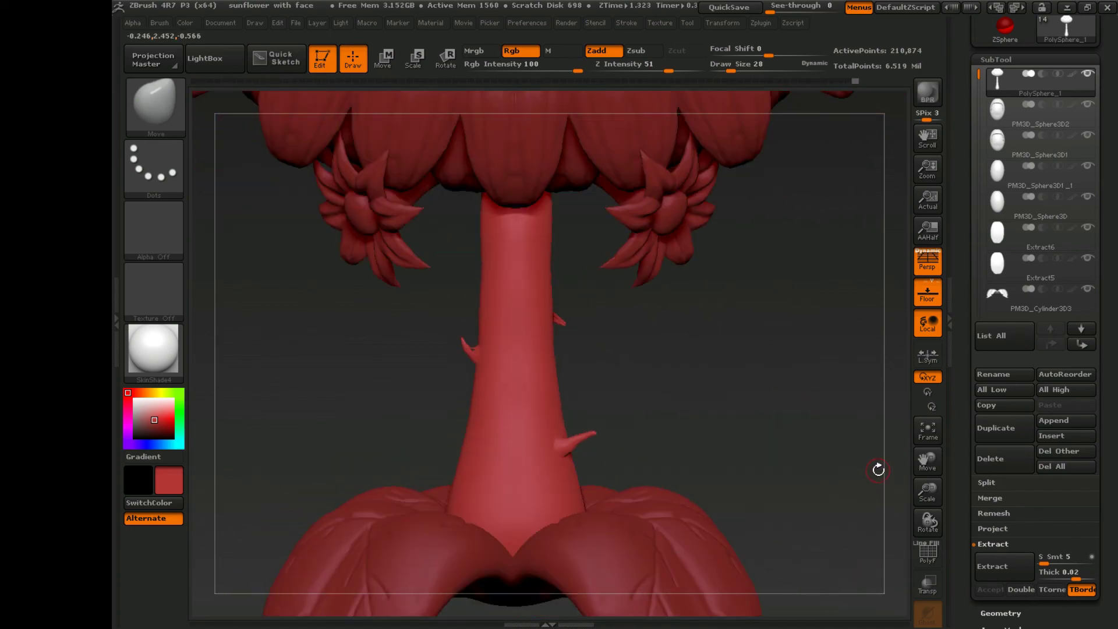
Frame the whole character and save the project over "sunflower with face.ZPR".
drag(927, 492, 892, 516)
key(ctrl+s)
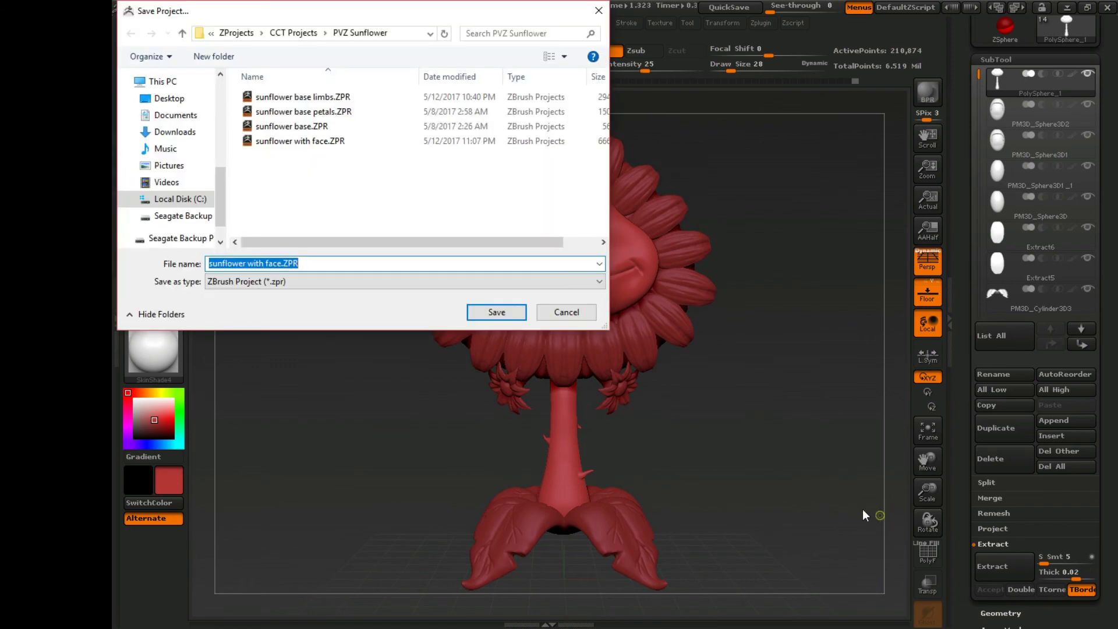
key(Return)
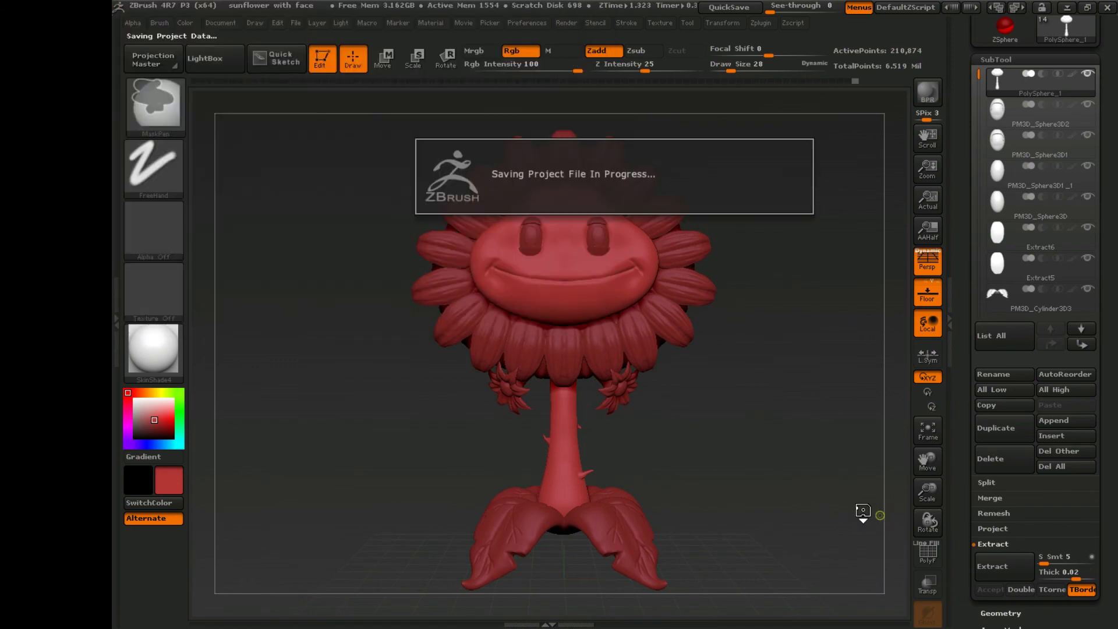